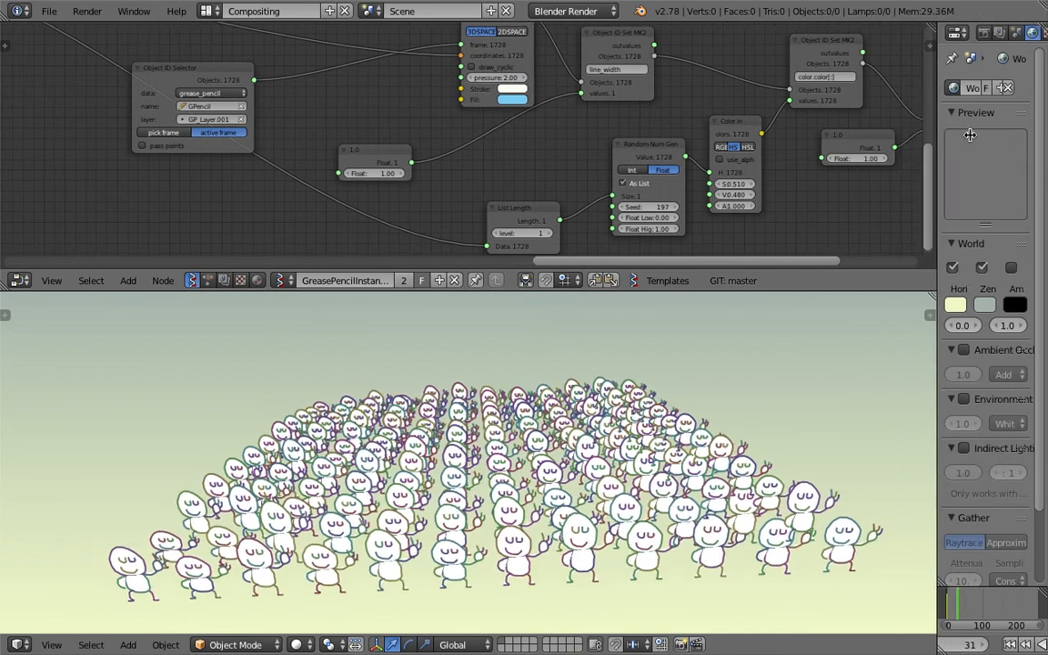
Examine the node tree around the Grease Pencil node and the Object ID nodes connected to it
{"action": "scroll", "coordinate": [551, 134], "scroll_direction": "down", "scroll_amount": 3}
{"action": "middle_click_drag", "start_coordinate": [696, 112], "coordinate": [547, 115]}
{"action": "middle_click_drag", "start_coordinate": [625, 103], "coordinate": [618, 103]}
{"action": "scroll", "coordinate": [637, 109], "scroll_direction": "up", "scroll_amount": 5}
{"action": "left_click_drag", "start_coordinate": [772, 89], "coordinate": [740, 118]}
{"action": "middle_click_drag", "start_coordinate": [415, 133], "coordinate": [522, 127]}
{"action": "middle_click_drag", "start_coordinate": [367, 124], "coordinate": [542, 164]}
{"action": "mouse_move", "coordinate": [398, 133]}
{"action": "middle_mouse_down"}
{"action": "mouse_move", "coordinate": [483, 170]}
{"action": "mouse_move", "coordinate": [650, 147]}
{"action": "middle_mouse_up"}
{"action": "middle_click_drag", "start_coordinate": [354, 164], "coordinate": [542, 127]}
{"action": "scroll", "coordinate": [410, 128], "scroll_direction": "up", "scroll_amount": 3}
{"action": "scroll", "coordinate": [408, 130], "scroll_direction": "down", "scroll_amount": 3}
{"action": "middle_click_drag", "start_coordinate": [418, 108], "coordinate": [404, 164]}
Move the Object ID Selector and Grease Pencil nodes upward and closer together in the node tree
{"action": "left_click_drag", "start_coordinate": [403, 165], "coordinate": [514, 60]}
{"action": "middle_click_drag", "start_coordinate": [560, 85], "coordinate": [503, 159]}
{"action": "scroll", "coordinate": [503, 159], "scroll_direction": "up", "scroll_amount": 4}
{"action": "left_click_drag", "start_coordinate": [468, 119], "coordinate": [447, 46]}
{"action": "middle_click_drag", "start_coordinate": [728, 138], "coordinate": [560, 148]}
{"action": "mouse_move", "coordinate": [595, 180]}
{"action": "left_mouse_down"}
{"action": "mouse_move", "coordinate": [554, 80]}
{"action": "mouse_move", "coordinate": [530, 70]}
{"action": "left_mouse_up"}
{"action": "middle_click_drag", "start_coordinate": [283, 67], "coordinate": [373, 133]}
{"action": "scroll", "coordinate": [373, 133], "scroll_direction": "down", "scroll_amount": 2}
{"action": "left_click_drag", "start_coordinate": [330, 141], "coordinate": [355, 70]}
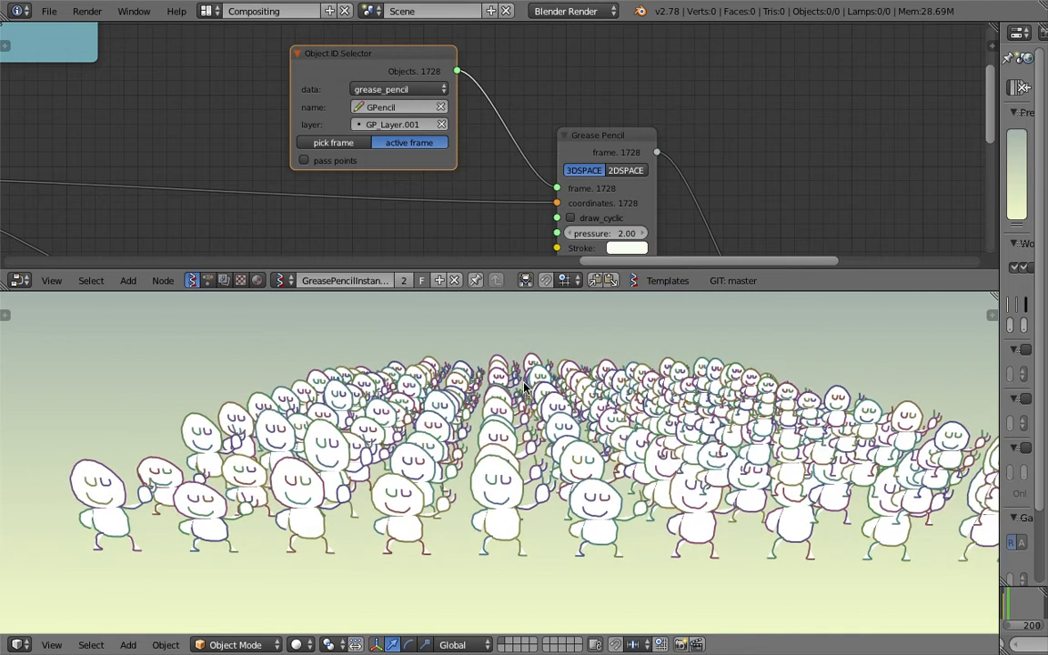
Examine the crowd of grease pencil figures in the 3D view from higher and lower angles
{"action": "middle_click_drag", "start_coordinate": [714, 164], "coordinate": [607, 114]}
{"action": "scroll", "coordinate": [594, 573], "scroll_direction": "down", "scroll_amount": 2}
{"action": "middle_click_drag", "start_coordinate": [555, 499], "coordinate": [624, 512]}
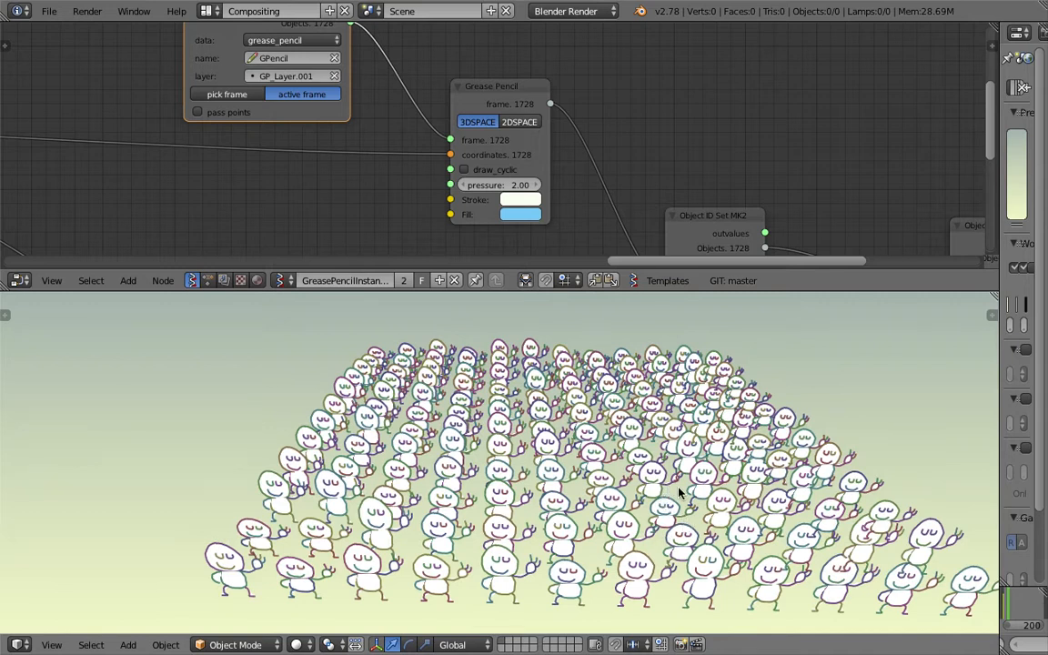
{"action": "middle_click_drag", "start_coordinate": [682, 491], "coordinate": [634, 456]}
{"action": "scroll", "coordinate": [557, 466], "scroll_direction": "up", "scroll_amount": 2}
{"action": "scroll", "coordinate": [571, 453], "scroll_direction": "down", "scroll_amount": 2}
{"action": "middle_click_drag", "start_coordinate": [596, 395], "coordinate": [588, 380]}
{"action": "middle_click_drag", "start_coordinate": [683, 386], "coordinate": [677, 376]}
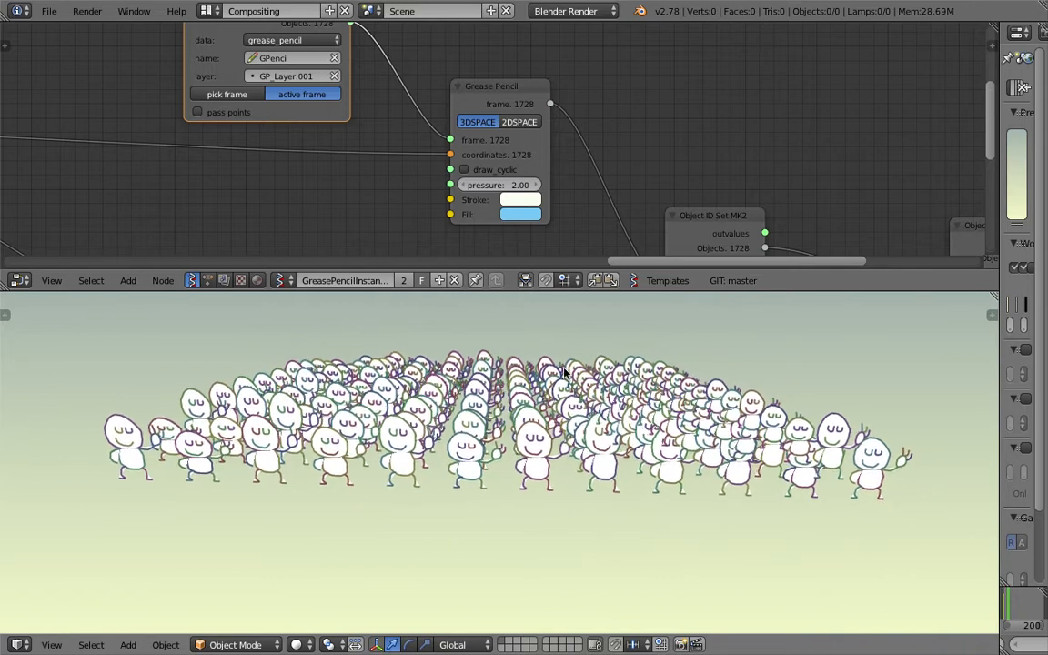
{"action": "middle_click_drag", "start_coordinate": [688, 335], "coordinate": [723, 428]}
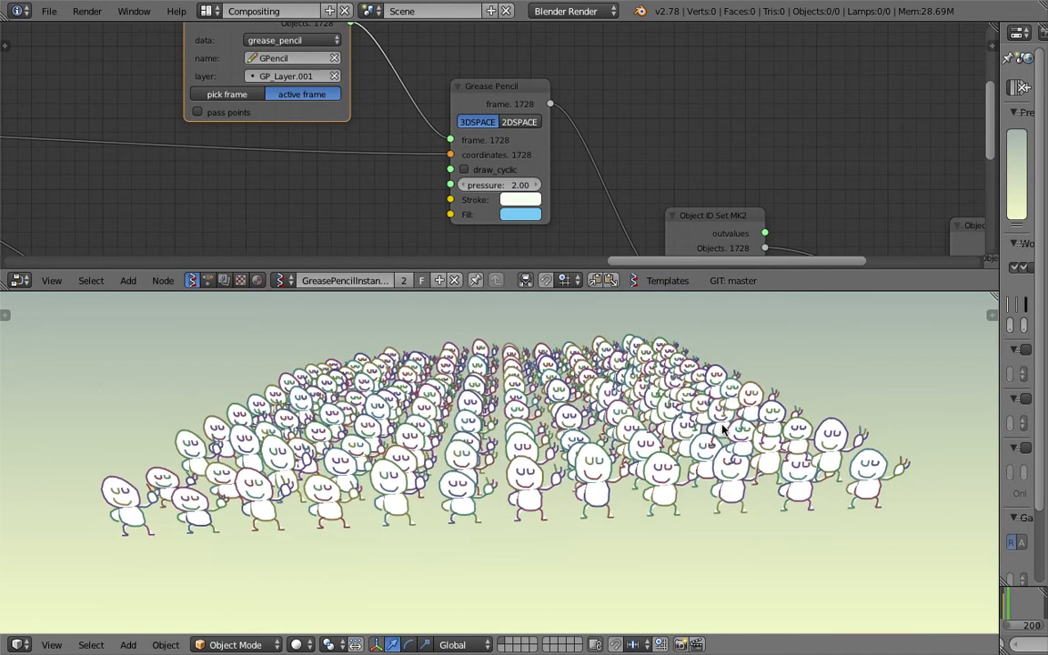
{"action": "left_click", "coordinate": [87, 11]}
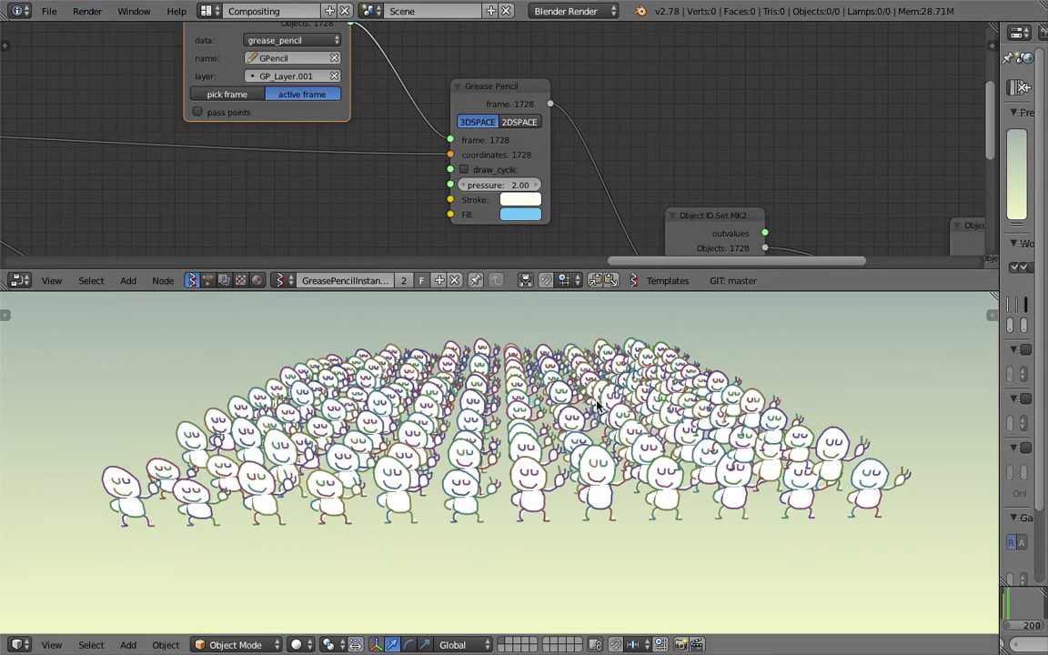
{"action": "middle_click_drag", "start_coordinate": [733, 487], "coordinate": [640, 446]}
{"action": "middle_click_drag", "start_coordinate": [699, 414], "coordinate": [616, 433]}
{"action": "scroll", "coordinate": [656, 484], "scroll_direction": "down", "scroll_amount": 4}
{"action": "scroll", "coordinate": [619, 442], "scroll_direction": "up", "scroll_amount": 2}
{"action": "scroll", "coordinate": [318, 167], "scroll_direction": "down", "scroll_amount": 4}
{"action": "middle_click_drag", "start_coordinate": [319, 167], "coordinate": [434, 178]}
{"action": "middle_click_drag", "start_coordinate": [547, 452], "coordinate": [545, 437]}
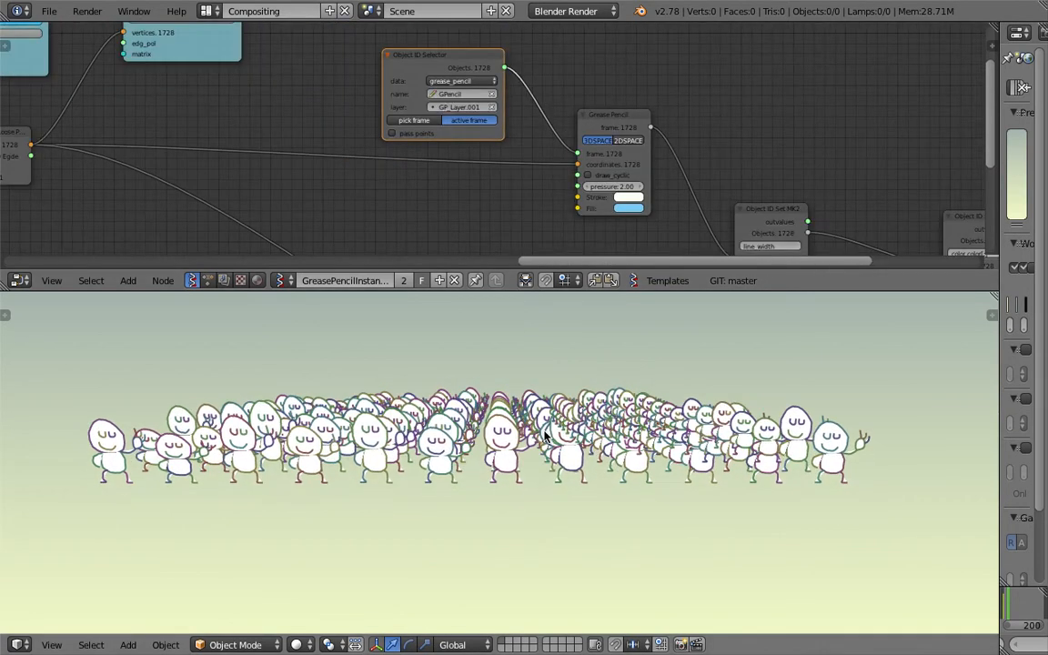
Examine the outlines and white fills of the front-row figures up close
{"action": "middle_click_drag", "start_coordinate": [246, 469], "coordinate": [529, 470], "text": "shift"}
{"action": "scroll", "coordinate": [536, 444], "scroll_direction": "up", "scroll_amount": 4}
{"action": "scroll", "coordinate": [529, 470], "scroll_direction": "up", "scroll_amount": 5}
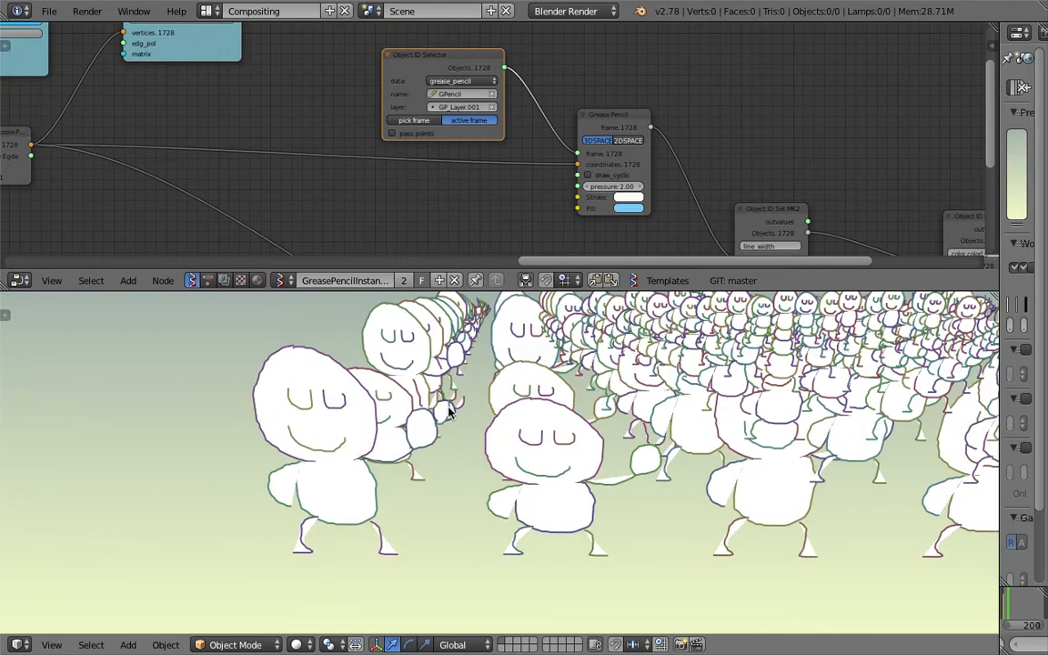
{"action": "middle_click_drag", "start_coordinate": [586, 421], "coordinate": [537, 428], "text": "shift"}
{"action": "scroll", "coordinate": [460, 438], "scroll_direction": "down", "scroll_amount": 3}
{"action": "scroll", "coordinate": [451, 447], "scroll_direction": "up", "scroll_amount": 1}
{"action": "scroll", "coordinate": [524, 428], "scroll_direction": "up", "scroll_amount": 2}
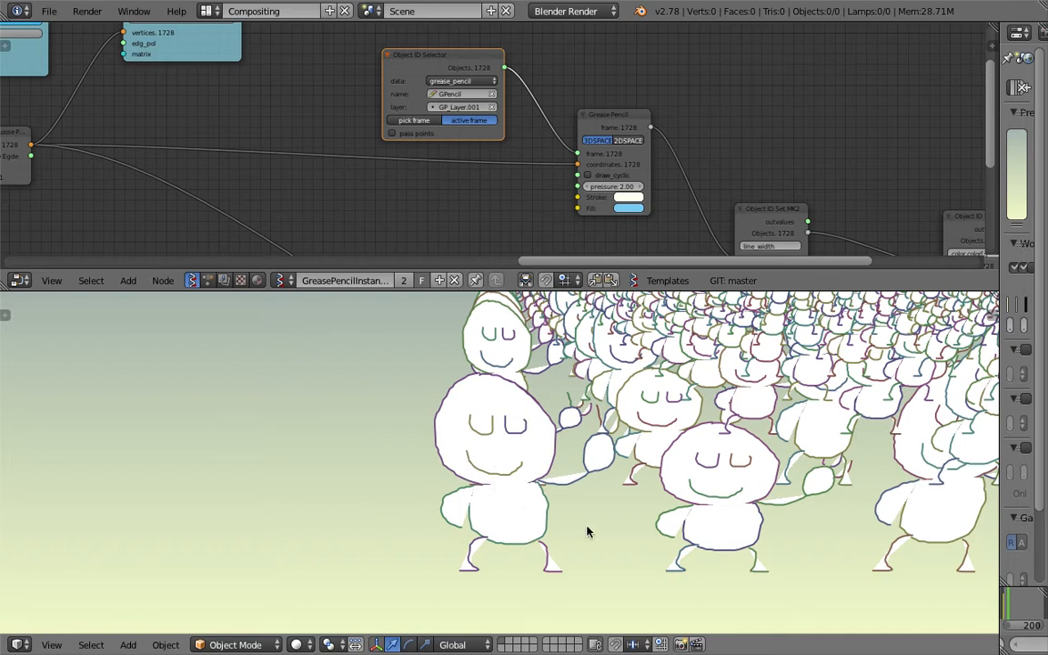
{"action": "scroll", "coordinate": [600, 486], "scroll_direction": "down", "scroll_amount": 3}
{"action": "middle_click_drag", "start_coordinate": [601, 486], "coordinate": [500, 495], "text": "shift"}
{"action": "scroll", "coordinate": [501, 496], "scroll_direction": "up", "scroll_amount": 2}
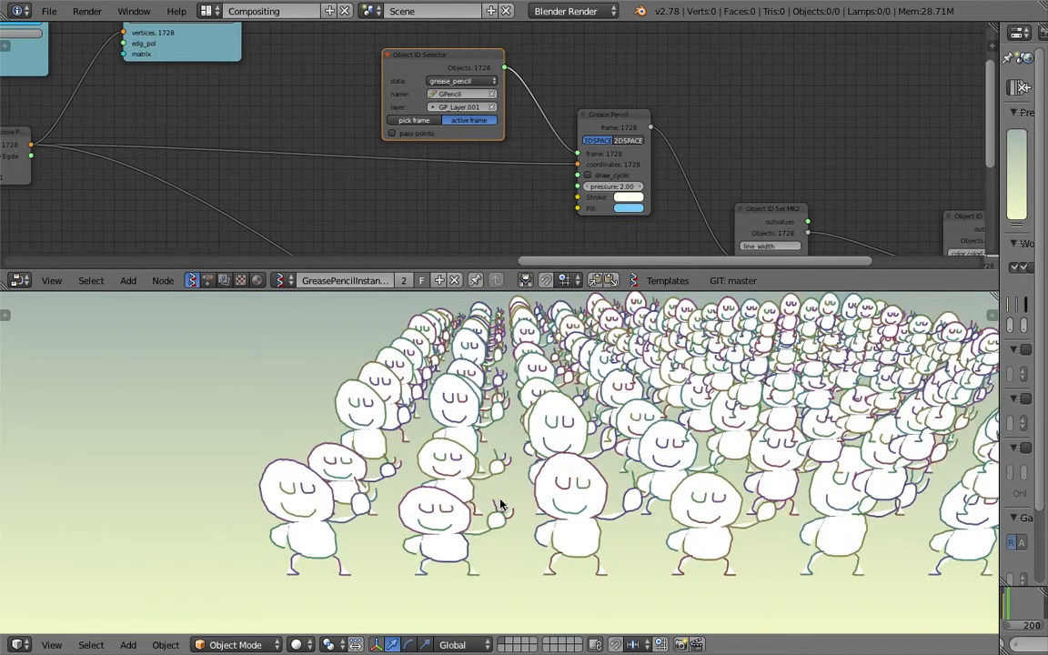
{"action": "scroll", "coordinate": [510, 468], "scroll_direction": "up", "scroll_amount": 2}
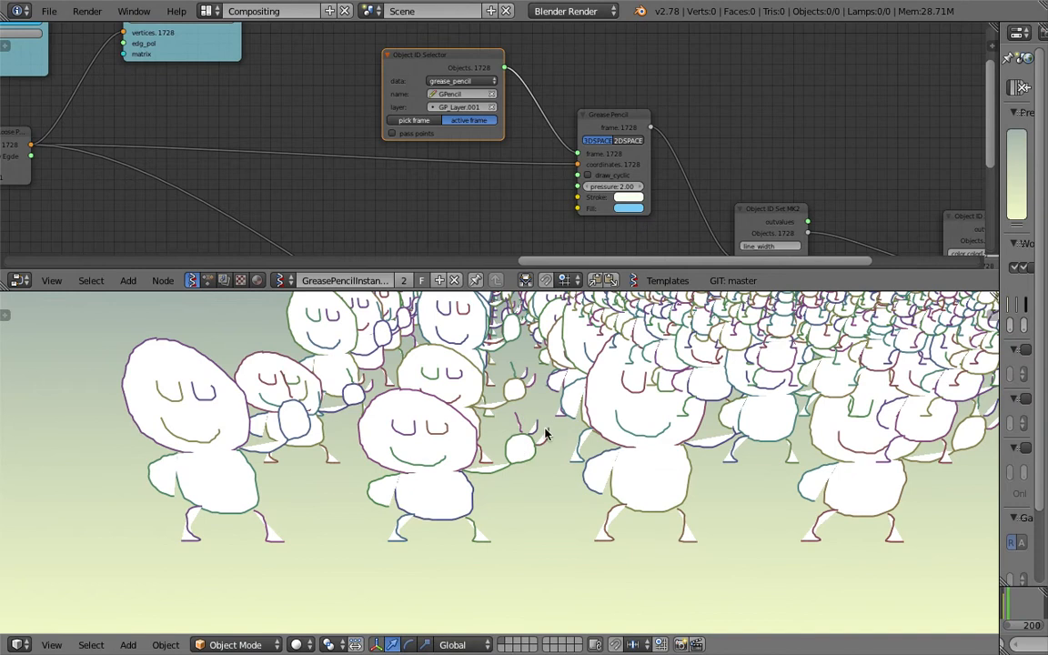
{"action": "middle_click_drag", "start_coordinate": [530, 446], "coordinate": [550, 465]}
{"action": "scroll", "coordinate": [569, 454], "scroll_direction": "up", "scroll_amount": 1}
{"action": "scroll", "coordinate": [548, 461], "scroll_direction": "down", "scroll_amount": 1}
Show the 3D view's properties region and widen it so the Grease Pencil Layers settings are readable
{"action": "middle_click_drag", "start_coordinate": [728, 173], "coordinate": [440, 146]}
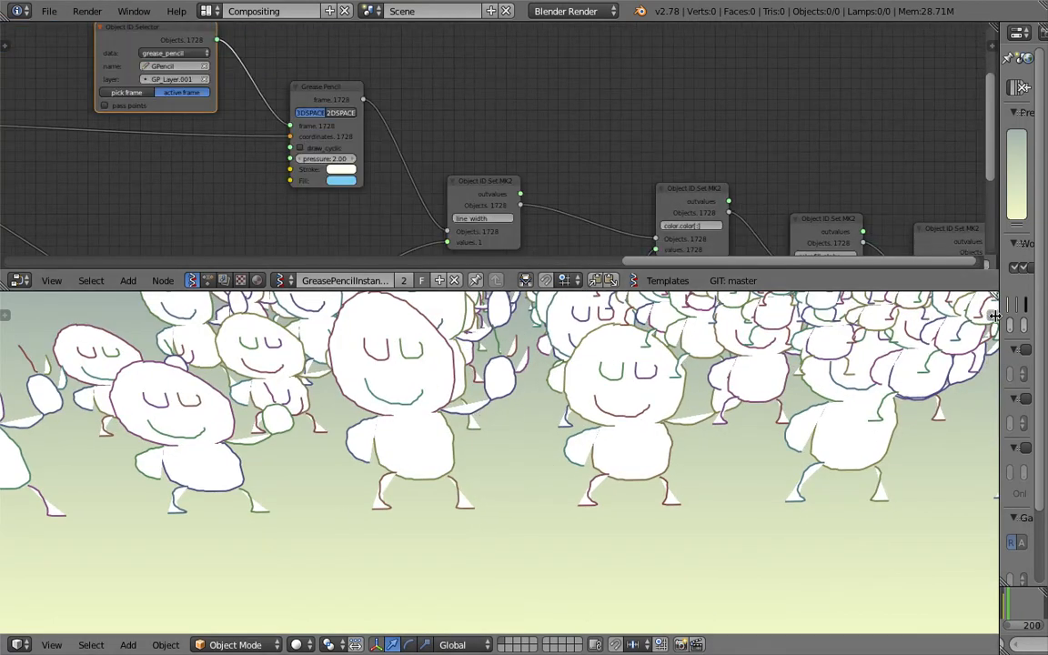
{"action": "left_click", "coordinate": [995, 316]}
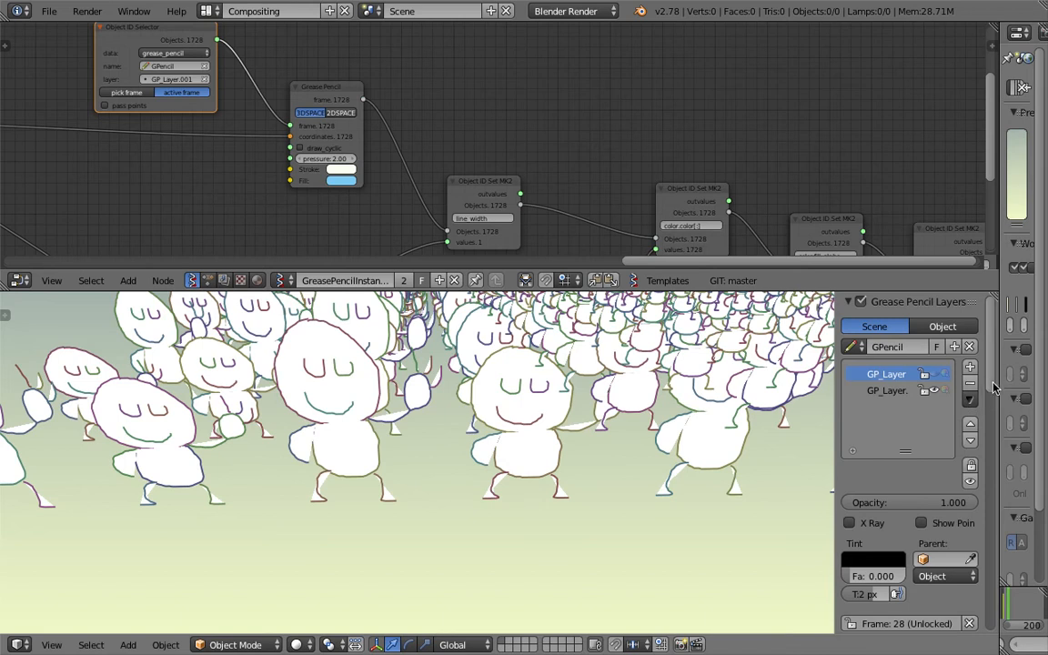
{"action": "scroll", "coordinate": [994, 389], "scroll_direction": "down", "scroll_amount": 15}
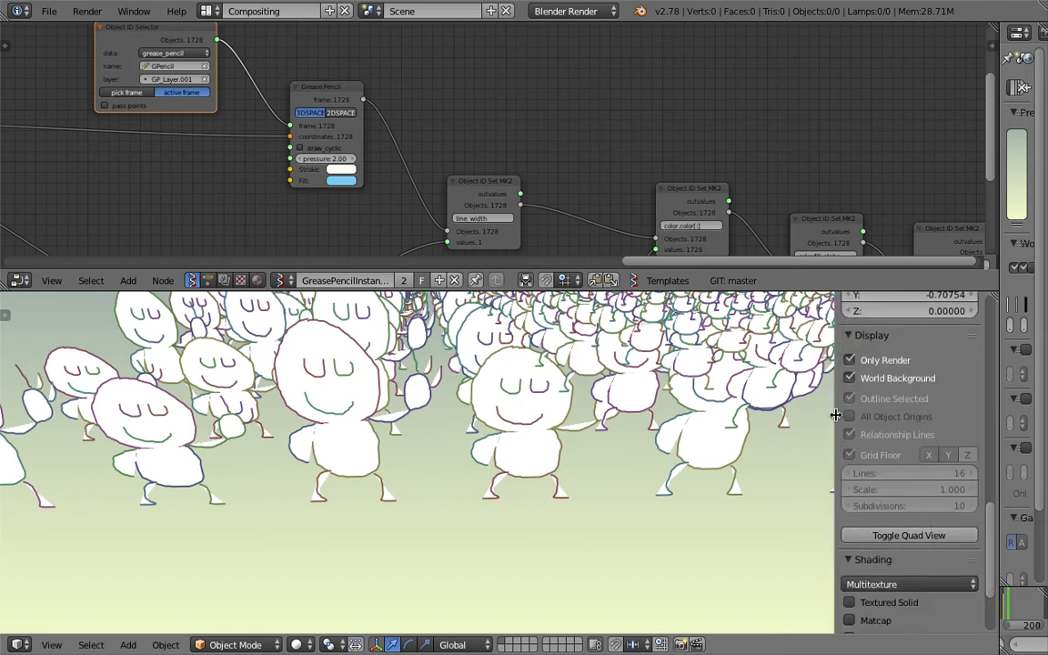
{"action": "left_click_drag", "start_coordinate": [835, 415], "coordinate": [776, 415]}
{"action": "scroll", "coordinate": [981, 362], "scroll_direction": "up", "scroll_amount": 10}
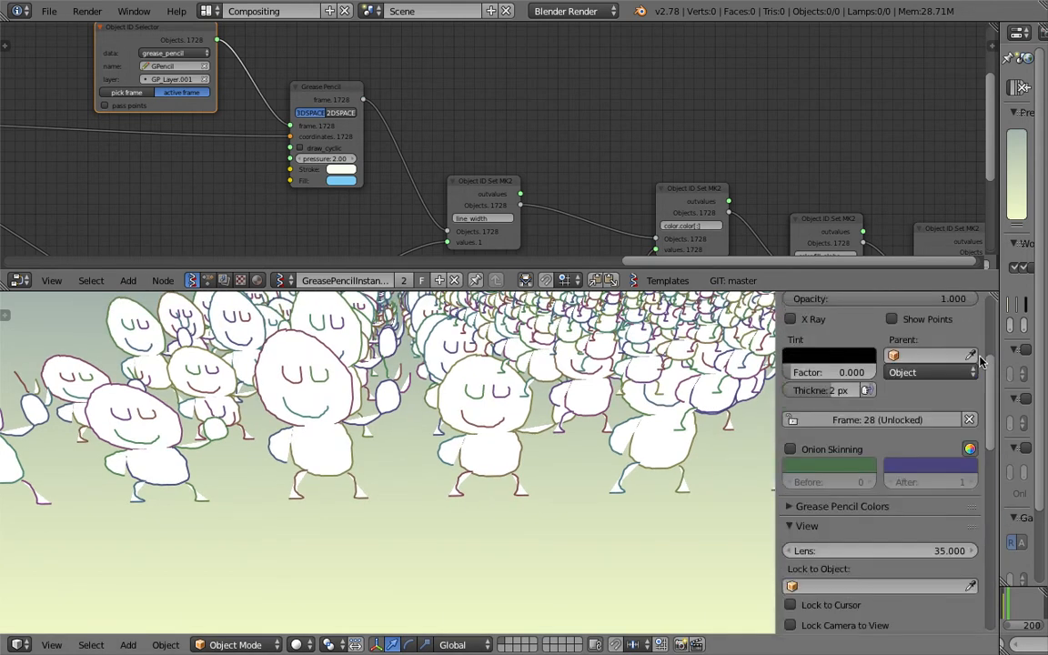
{"action": "scroll", "coordinate": [981, 362], "scroll_direction": "up", "scroll_amount": 5}
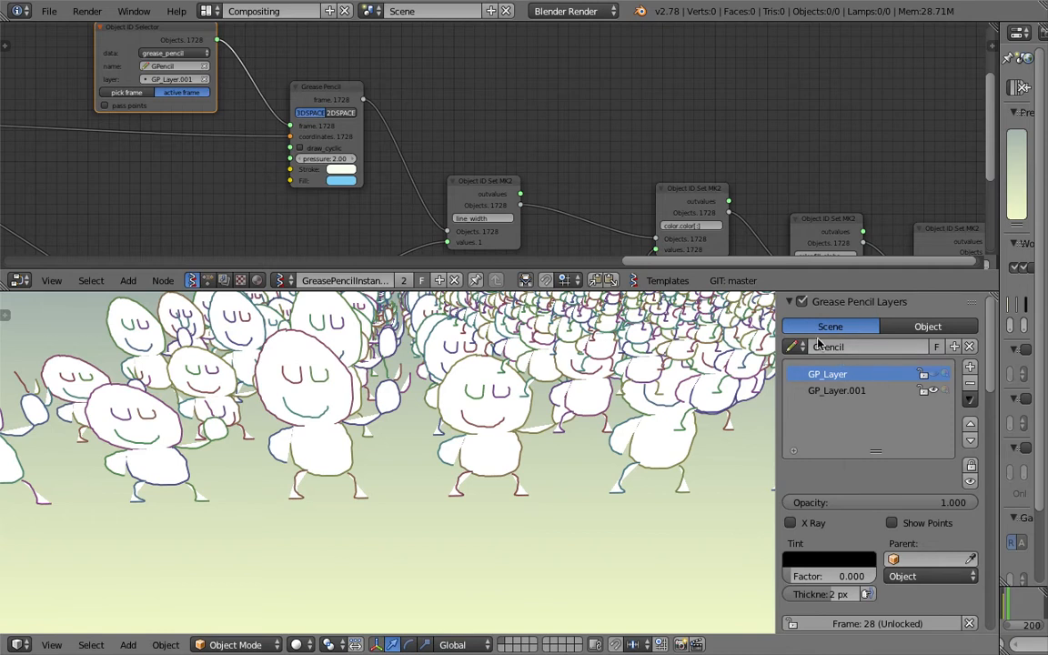
{"action": "left_click_drag", "start_coordinate": [774, 332], "coordinate": [743, 333]}
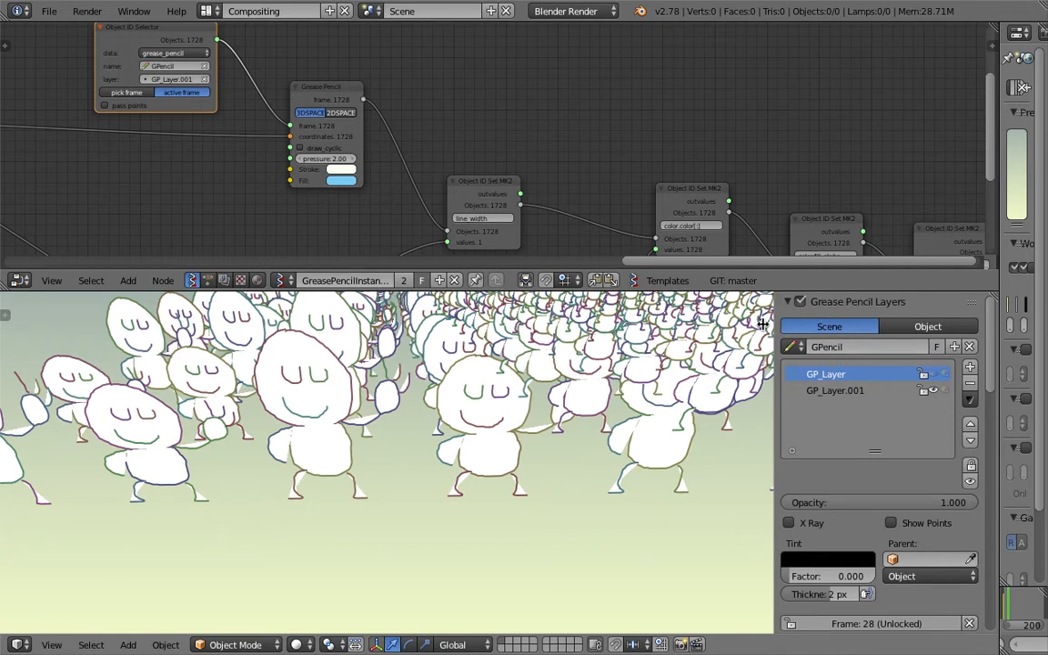
Set the float value feeding the color.fill_alpha node to 0.64
{"action": "scroll", "coordinate": [443, 105], "scroll_direction": "down", "scroll_amount": 3}
{"action": "scroll", "coordinate": [387, 145], "scroll_direction": "up", "scroll_amount": 3}
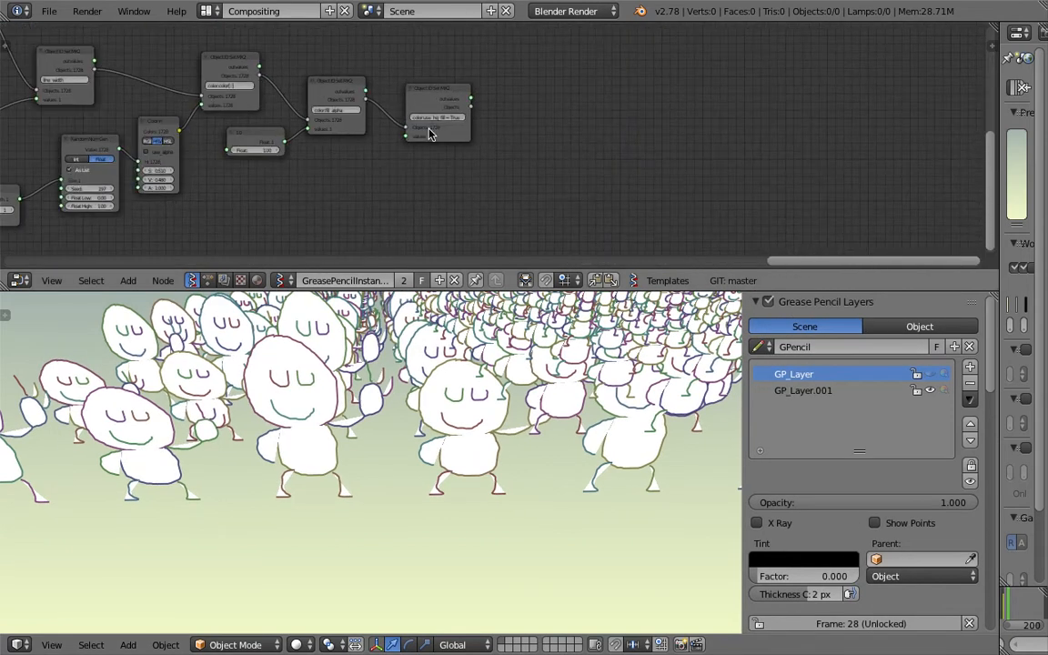
{"action": "left_click", "coordinate": [312, 157]}
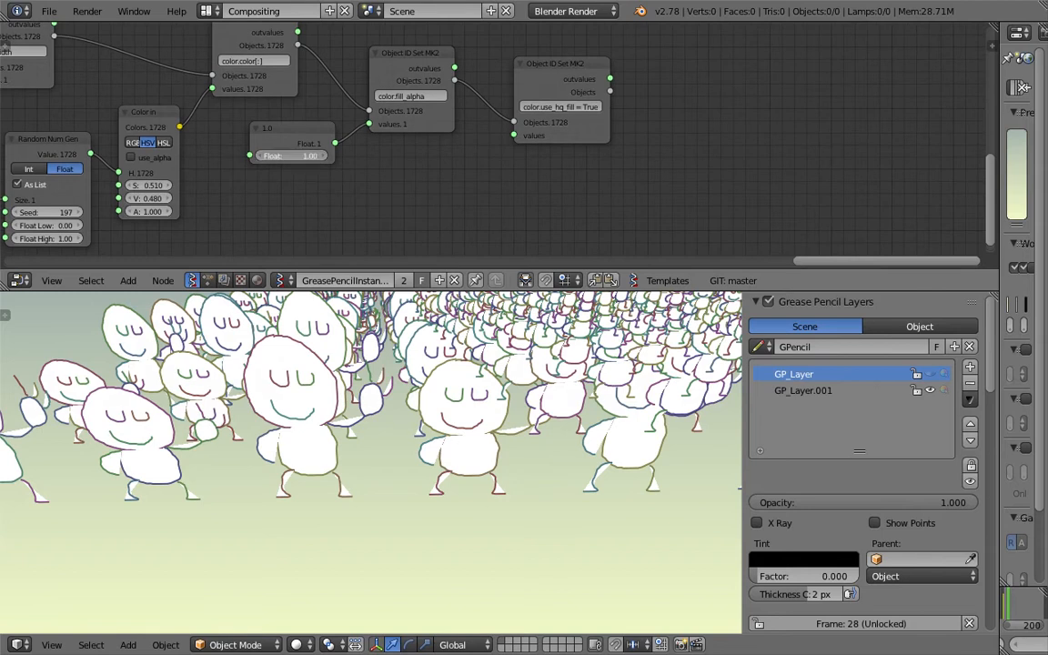
{"action": "left_click_drag", "start_coordinate": [311, 157], "coordinate": [289, 156]}
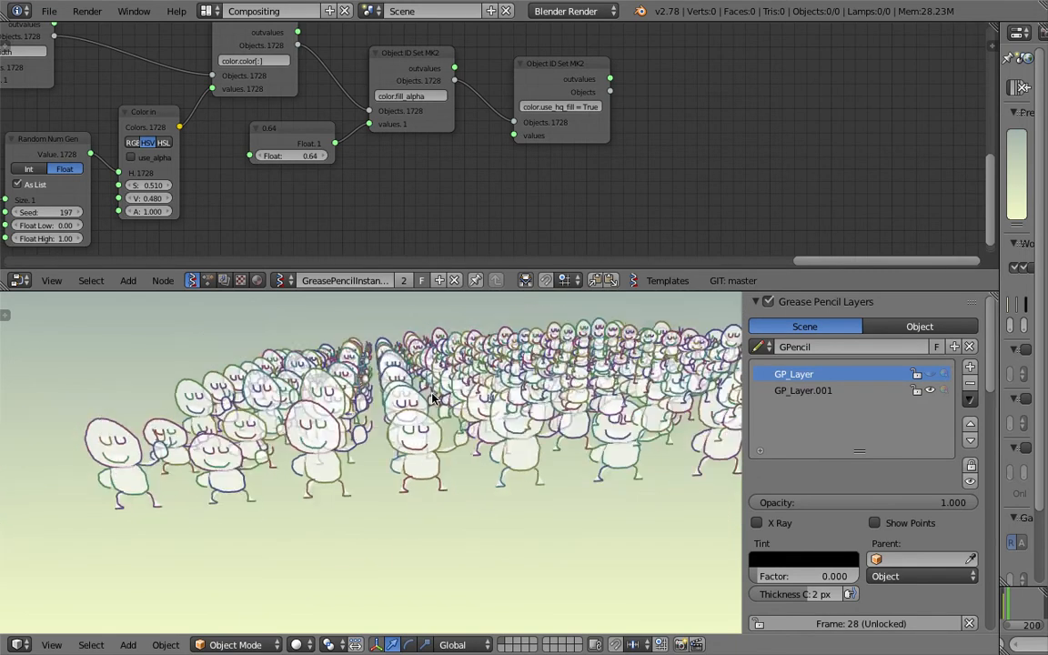
Hide GP_Layer.001 and show GP_Layer to view the original character drawing on its own
{"action": "middle_click_drag", "start_coordinate": [643, 158], "coordinate": [540, 171]}
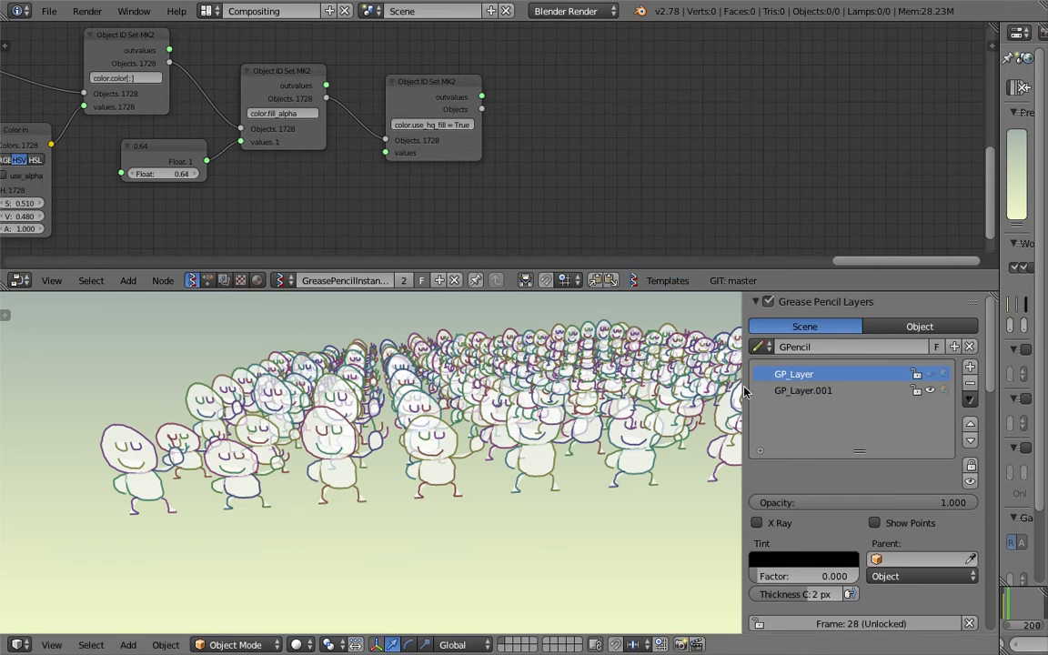
{"action": "left_click", "coordinate": [930, 390]}
{"action": "left_click", "coordinate": [930, 374]}
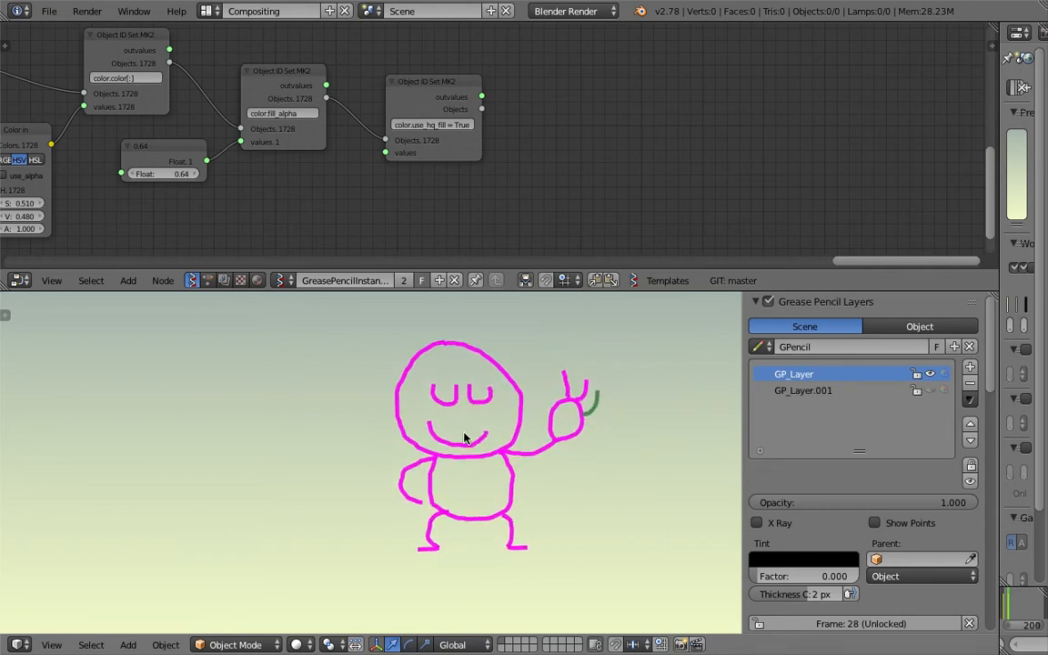
{"action": "left_click", "coordinate": [930, 374]}
{"action": "left_click", "coordinate": [930, 374]}
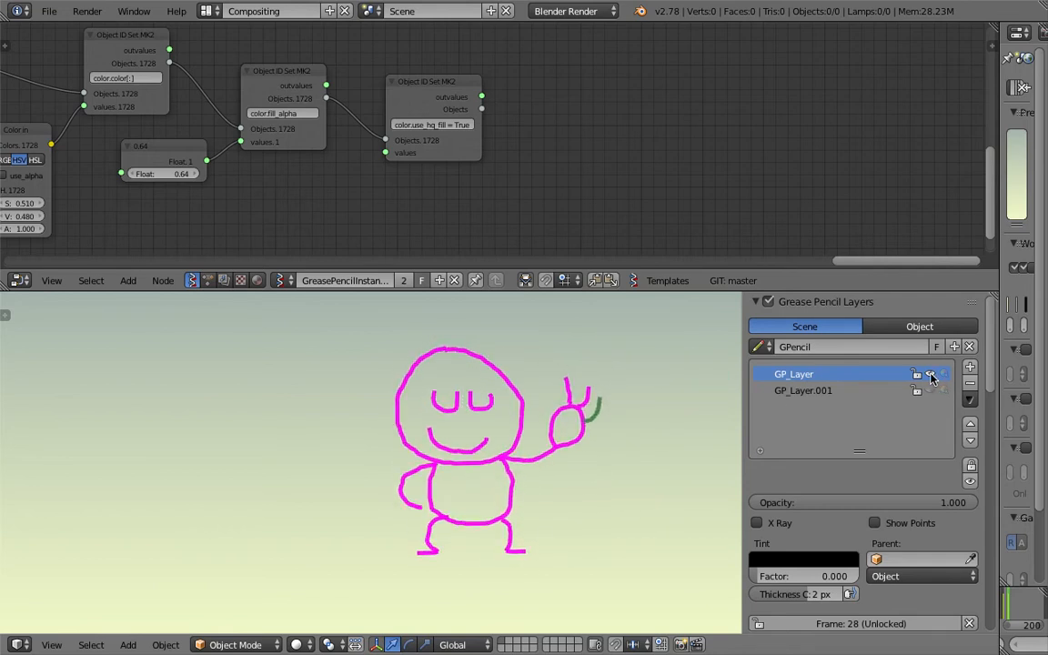
Compare the settings of GP_Layer and GP_Layer.001, then check what GP_Layer's visibility toggle affects
{"action": "left_click", "coordinate": [792, 392]}
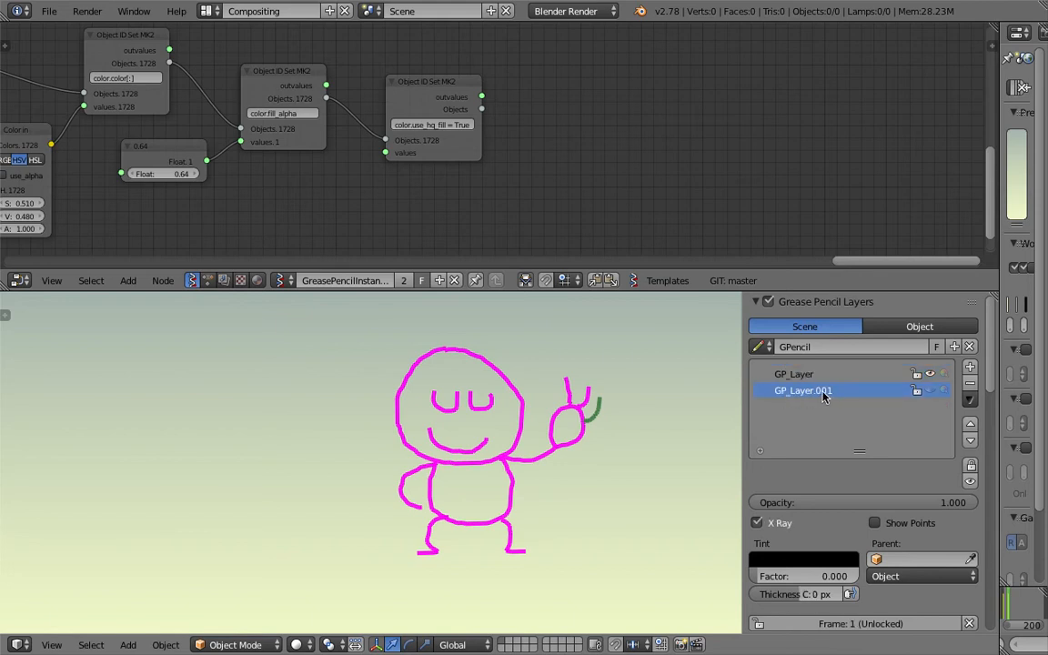
{"action": "left_click", "coordinate": [799, 377]}
{"action": "left_click", "coordinate": [815, 391]}
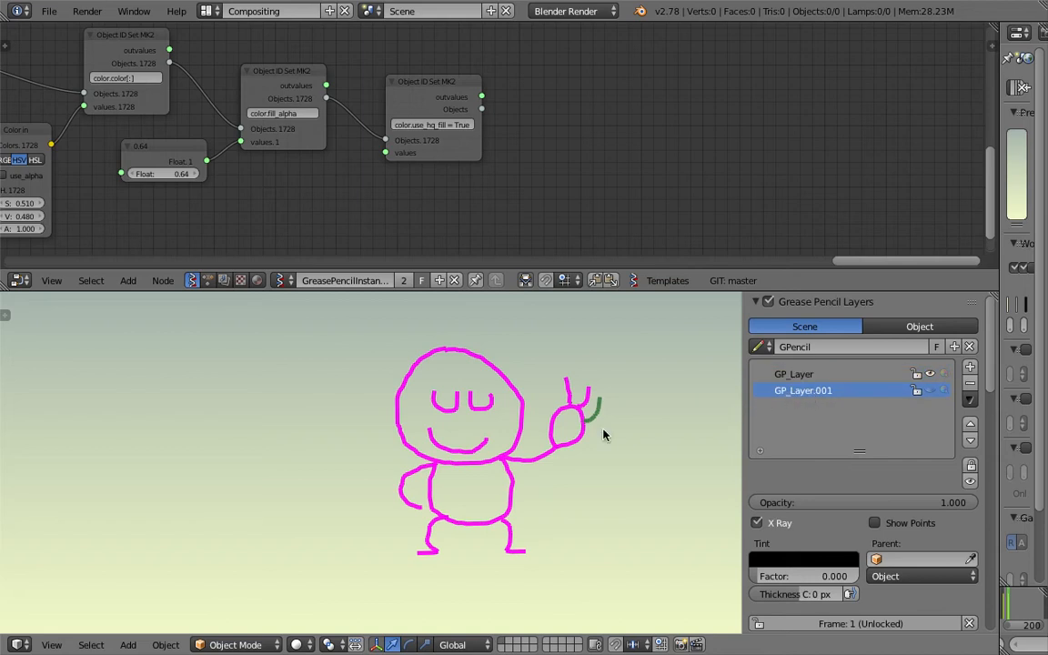
{"action": "left_click", "coordinate": [822, 376]}
{"action": "left_click", "coordinate": [930, 374]}
{"action": "left_click", "coordinate": [930, 374]}
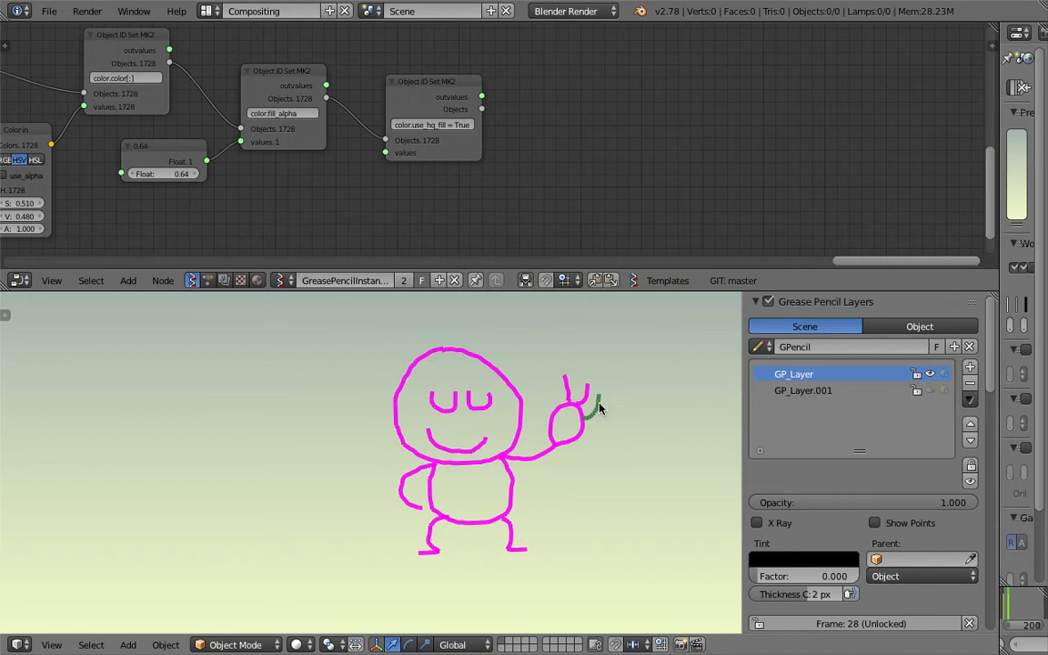
Hide GP_Layer and show GP_Layer.001 again
{"action": "left_click", "coordinate": [930, 375]}
{"action": "left_click", "coordinate": [931, 390]}
{"action": "middle_click_drag", "start_coordinate": [603, 445], "coordinate": [578, 420]}
Enlarge the node editor downward and look over the whole chain of nodes
{"action": "middle_click_drag", "start_coordinate": [250, 173], "coordinate": [633, 171]}
{"action": "middle_click_drag", "start_coordinate": [241, 130], "coordinate": [529, 161]}
{"action": "middle_click_drag", "start_coordinate": [292, 148], "coordinate": [558, 176]}
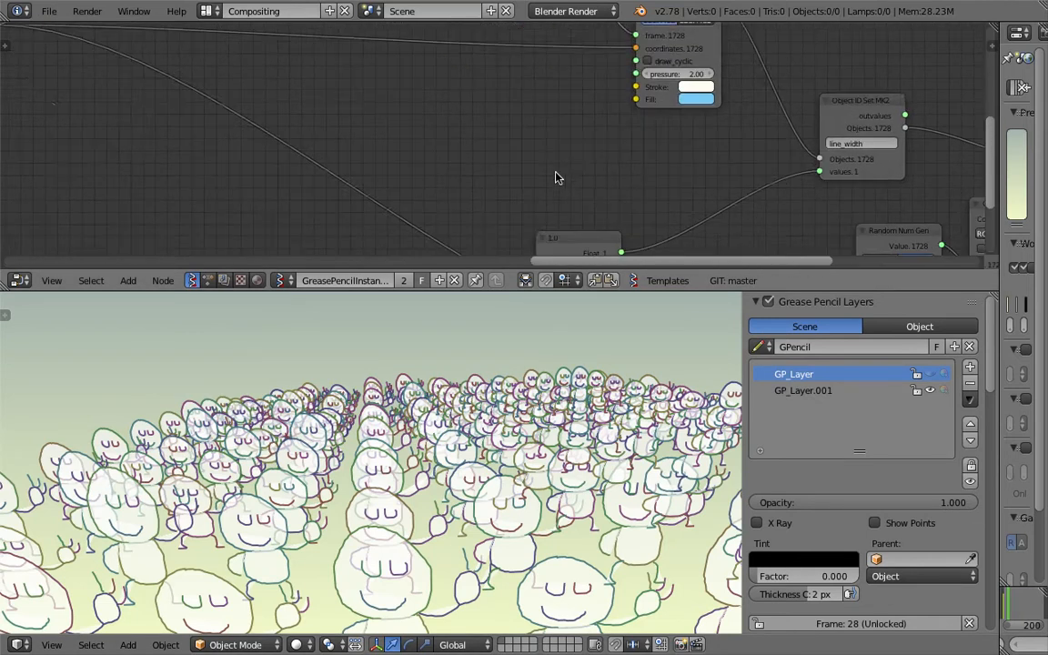
{"action": "scroll", "coordinate": [510, 168], "scroll_direction": "down", "scroll_amount": 8}
{"action": "middle_click_drag", "start_coordinate": [442, 186], "coordinate": [762, 131]}
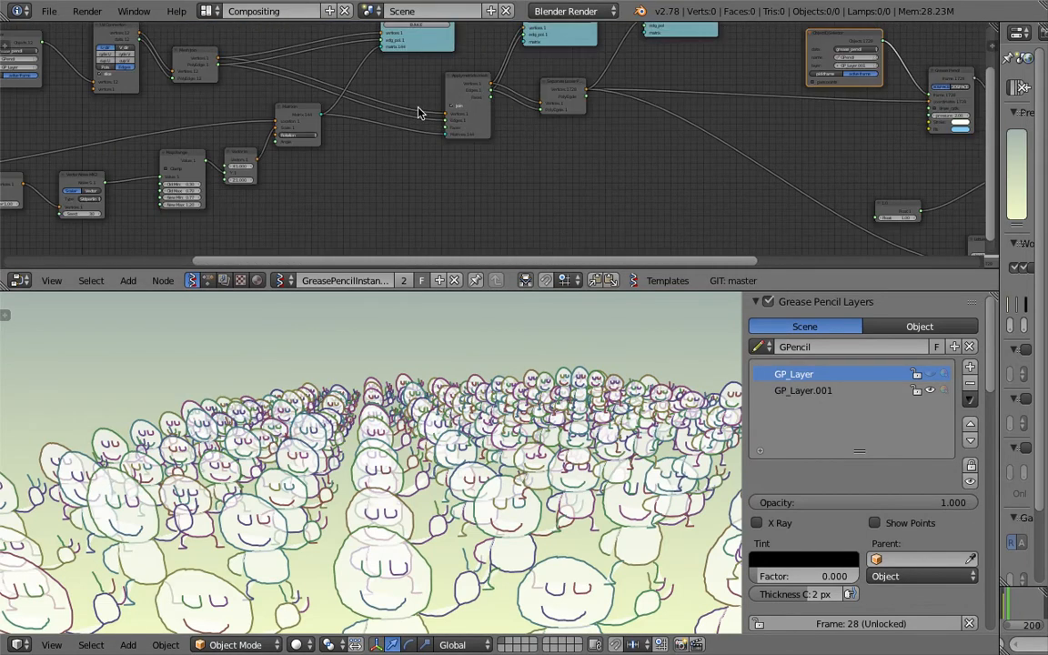
{"action": "scroll", "coordinate": [493, 145], "scroll_direction": "down", "scroll_amount": 3}
{"action": "middle_click_drag", "start_coordinate": [496, 145], "coordinate": [801, 158]}
{"action": "left_click_drag", "start_coordinate": [702, 291], "coordinate": [704, 374]}
{"action": "middle_click_drag", "start_coordinate": [705, 243], "coordinate": [370, 239]}
{"action": "middle_click_drag", "start_coordinate": [587, 210], "coordinate": [406, 204]}
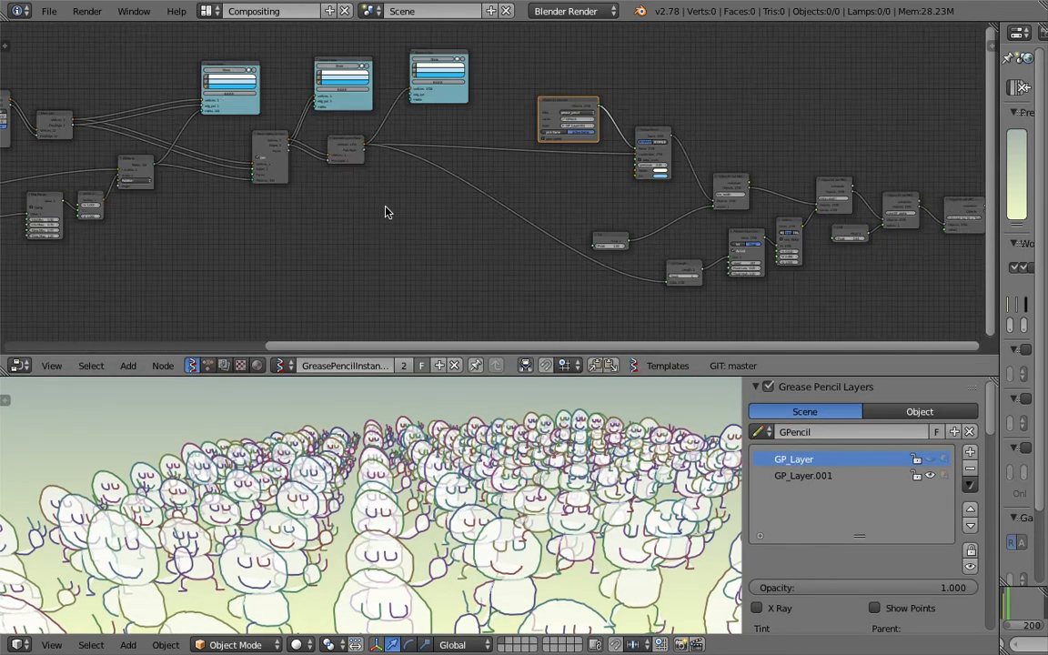
Examine the Object ID Selector's data, name, layer and frame options and the Grease Pencil node's inputs
{"action": "scroll", "coordinate": [560, 156], "scroll_direction": "up", "scroll_amount": 4}
{"action": "middle_click_drag", "start_coordinate": [559, 155], "coordinate": [521, 147]}
{"action": "scroll", "coordinate": [423, 206], "scroll_direction": "up", "scroll_amount": 4}
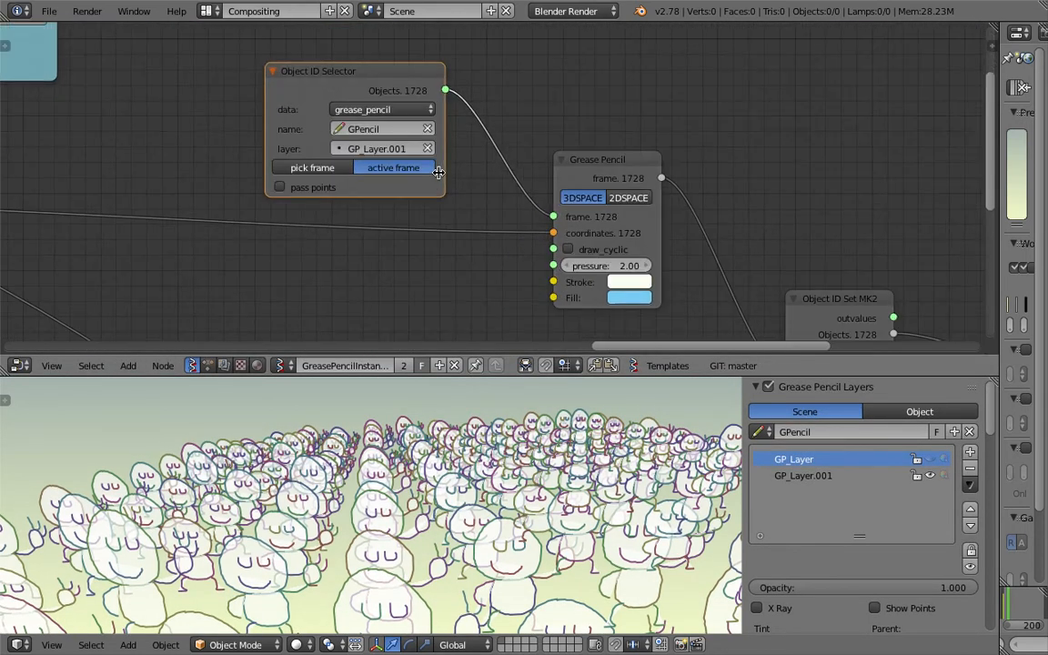
{"action": "scroll", "coordinate": [470, 156], "scroll_direction": "up", "scroll_amount": 3}
{"action": "middle_click_drag", "start_coordinate": [470, 157], "coordinate": [449, 143]}
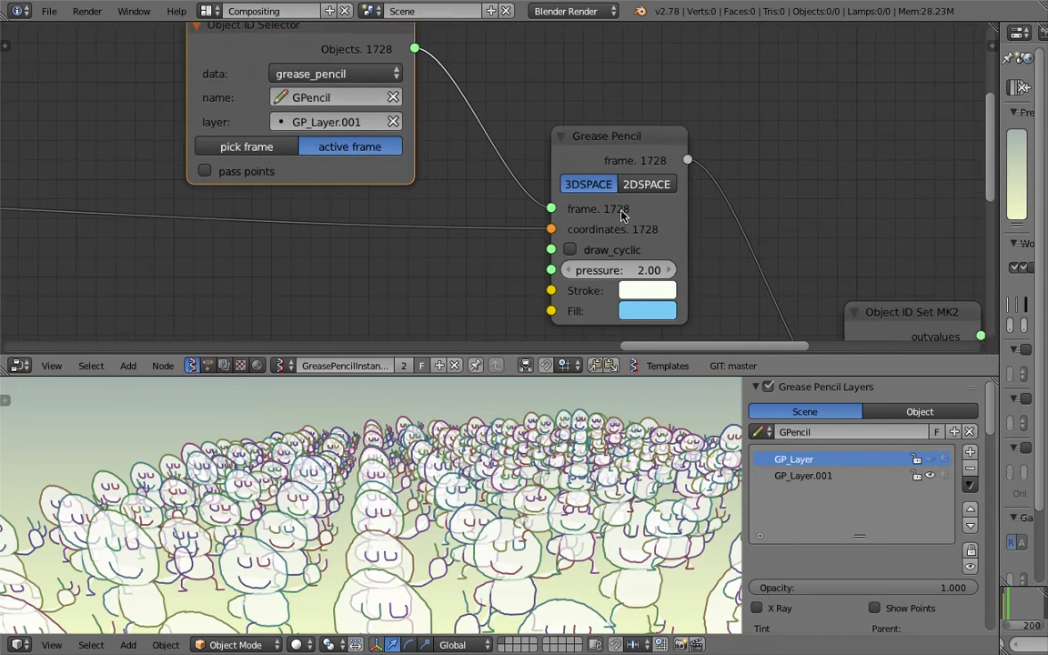
{"action": "scroll", "coordinate": [621, 215], "scroll_direction": "down", "scroll_amount": 1}
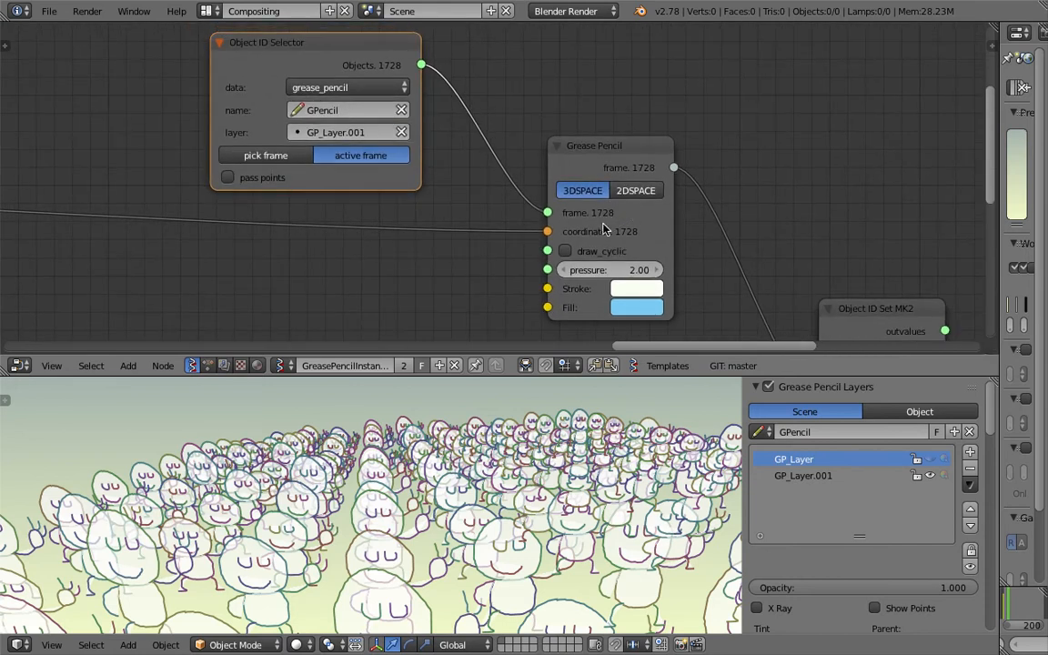
{"action": "left_click_drag", "start_coordinate": [681, 376], "coordinate": [680, 383]}
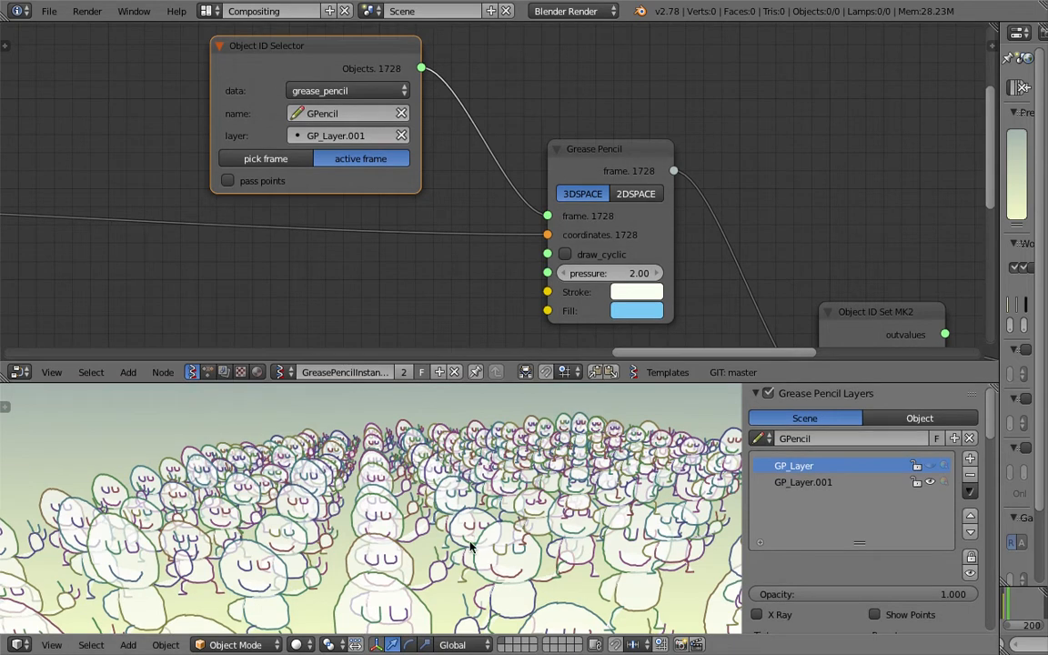
Look through the Grease Pencil layer and view settings in the 3D view's properties region
{"action": "middle_click_drag", "start_coordinate": [471, 546], "coordinate": [478, 543]}
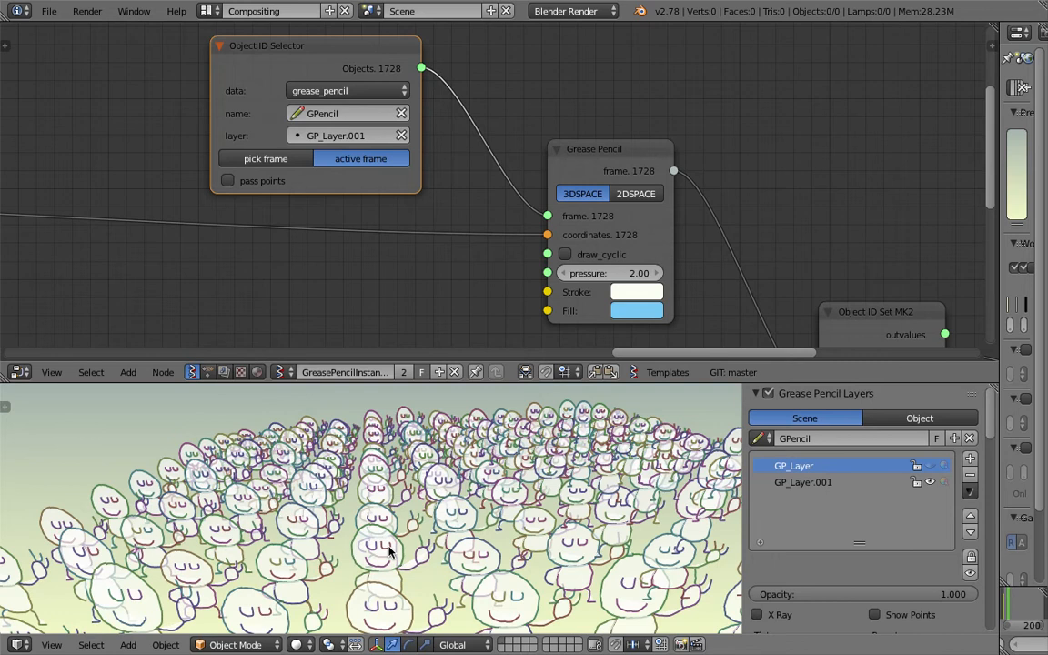
{"action": "scroll", "coordinate": [991, 460], "scroll_direction": "down", "scroll_amount": 5}
{"action": "left_click_drag", "start_coordinate": [990, 459], "coordinate": [992, 500]}
{"action": "scroll", "coordinate": [838, 446], "scroll_direction": "up", "scroll_amount": 7}
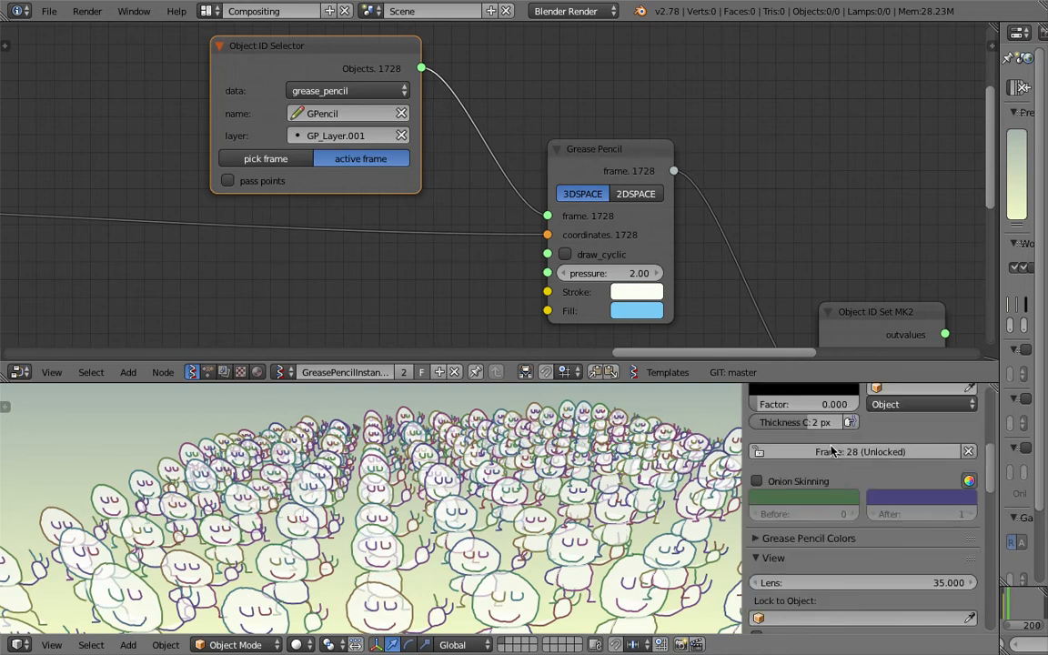
{"action": "scroll", "coordinate": [815, 482], "scroll_direction": "up", "scroll_amount": 3}
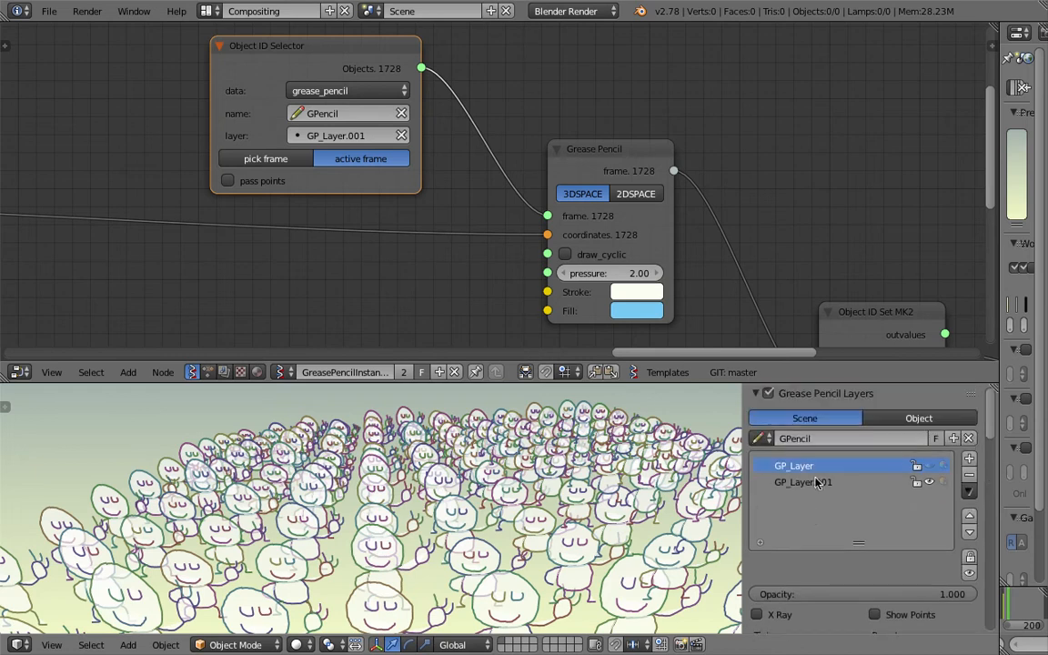
Expand the Grease Pencil Colors settings and browse the GP_Palette list back to its first color
{"action": "scroll", "coordinate": [824, 481], "scroll_direction": "down", "scroll_amount": 8}
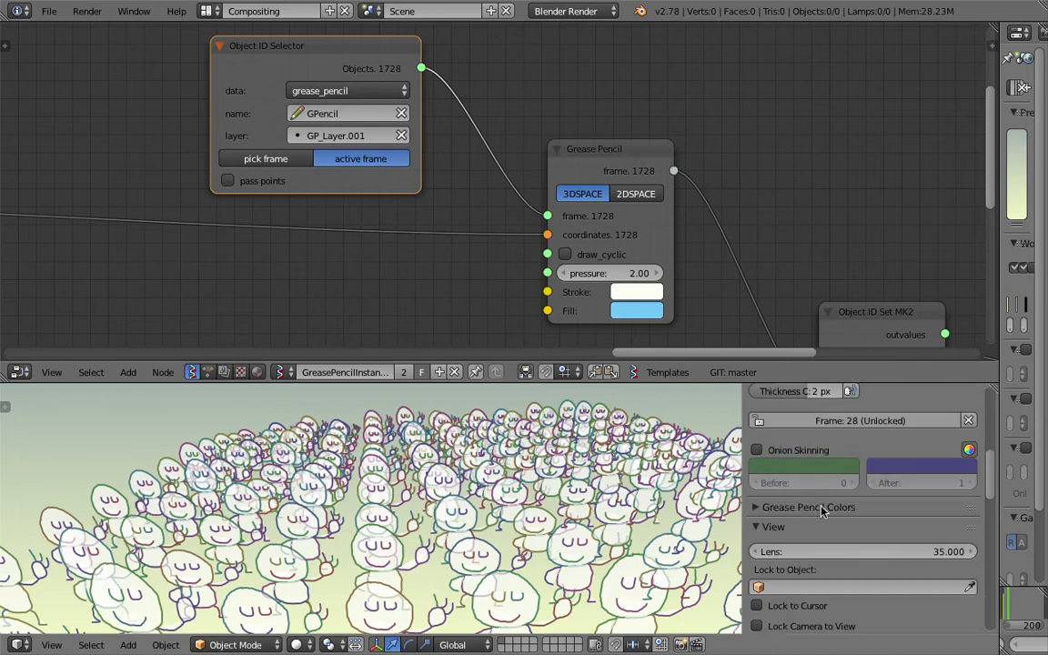
{"action": "left_click", "coordinate": [822, 507]}
{"action": "scroll", "coordinate": [859, 514], "scroll_direction": "down", "scroll_amount": 2}
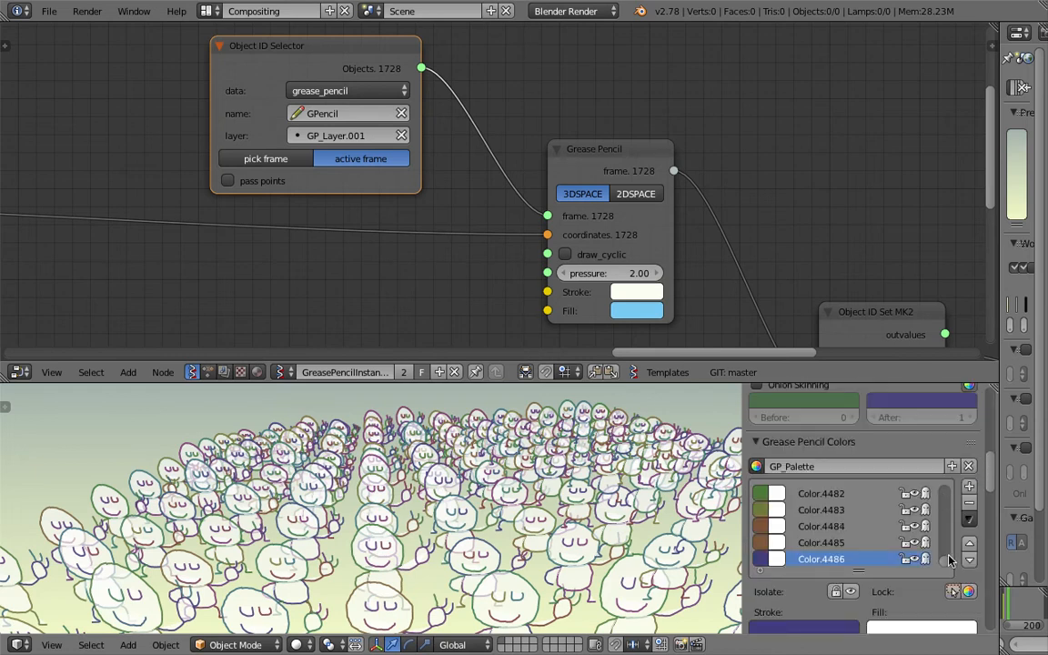
{"action": "left_click_drag", "start_coordinate": [946, 565], "coordinate": [894, 481]}
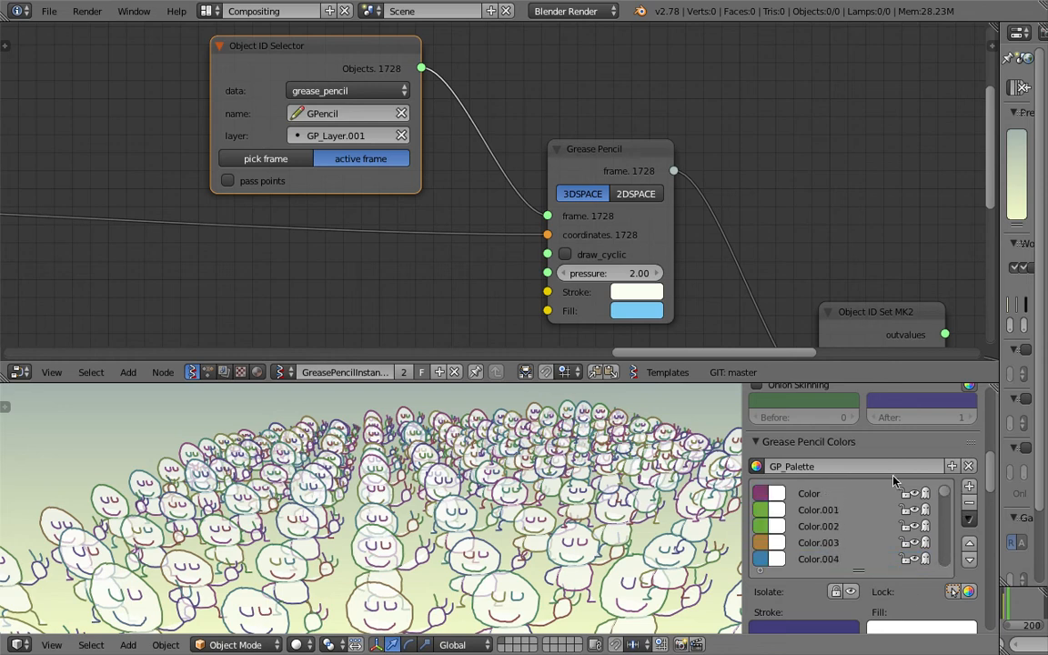
Examine the individually colored strokes of the crowd's characters up close and from a different angle
{"action": "scroll", "coordinate": [420, 503], "scroll_direction": "up", "scroll_amount": 5}
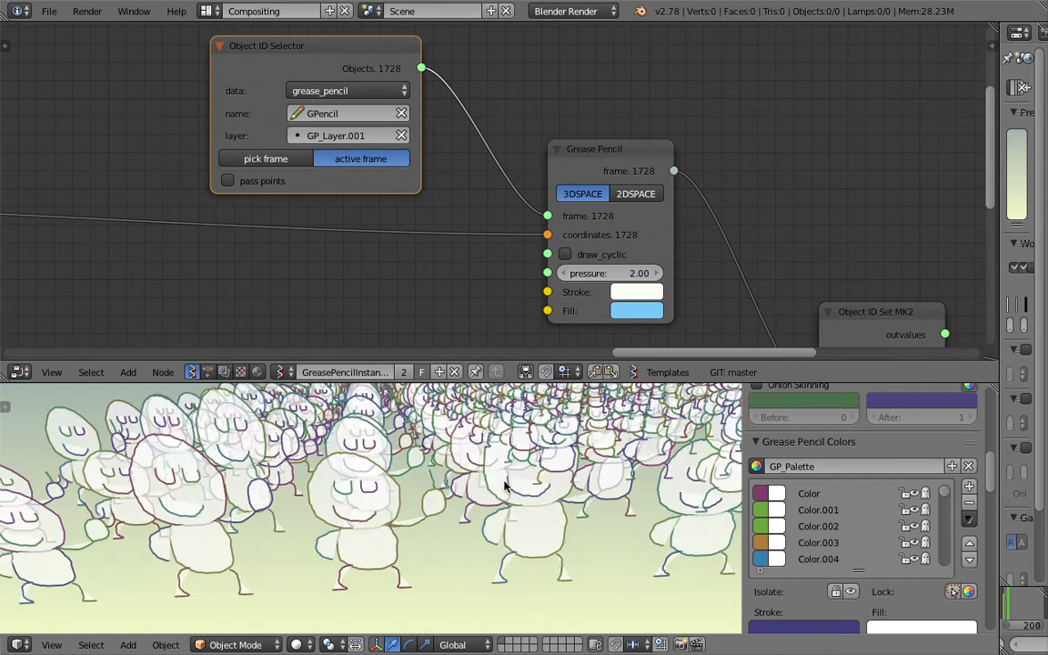
{"action": "scroll", "coordinate": [414, 505], "scroll_direction": "up", "scroll_amount": 5}
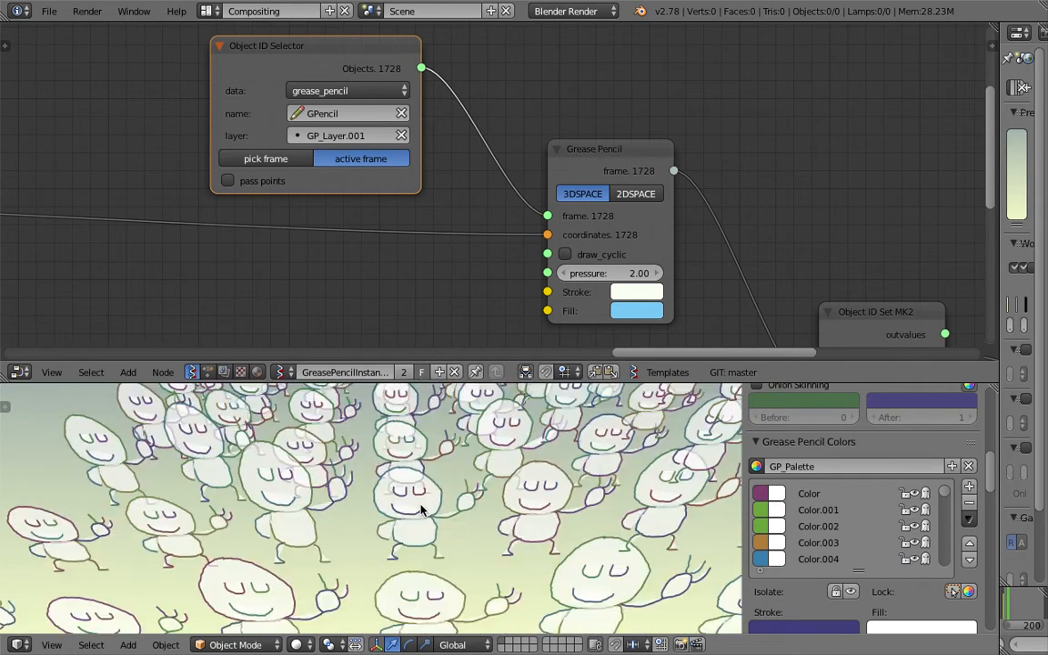
{"action": "scroll", "coordinate": [423, 500], "scroll_direction": "up", "scroll_amount": 5}
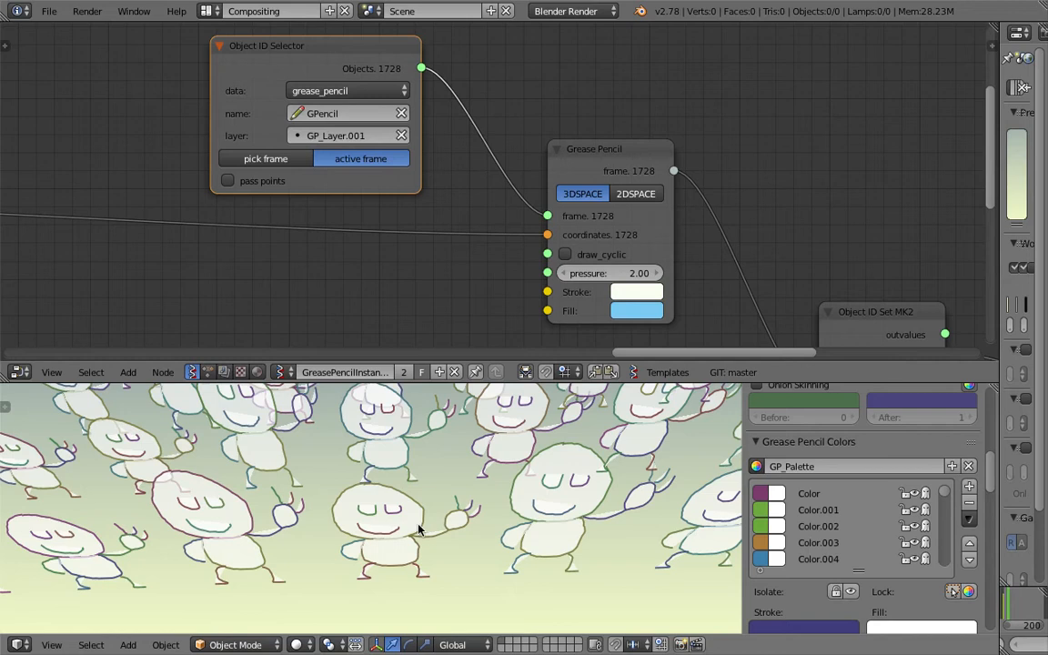
{"action": "middle_click_drag", "start_coordinate": [418, 529], "coordinate": [422, 524]}
{"action": "mouse_move", "coordinate": [338, 497]}
{"action": "middle_mouse_down"}
{"action": "mouse_move", "coordinate": [392, 505]}
{"action": "mouse_move", "coordinate": [456, 480]}
{"action": "mouse_move", "coordinate": [461, 500]}
{"action": "middle_mouse_up"}
{"action": "scroll", "coordinate": [428, 479], "scroll_direction": "down", "scroll_amount": 3}
{"action": "scroll", "coordinate": [466, 504], "scroll_direction": "down", "scroll_amount": 3}
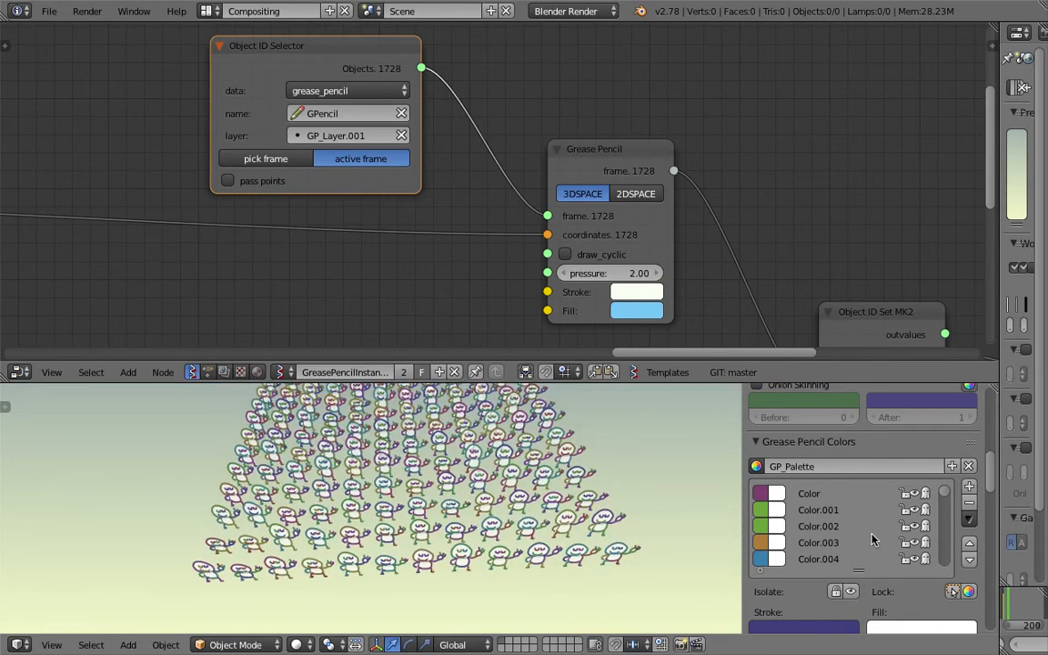
Select Color.629 in GP_Palette and set its fill to a light pink
{"action": "mouse_move", "coordinate": [944, 496]}
{"action": "left_mouse_down"}
{"action": "mouse_move", "coordinate": [943, 514]}
{"action": "mouse_move", "coordinate": [946, 504]}
{"action": "left_mouse_up"}
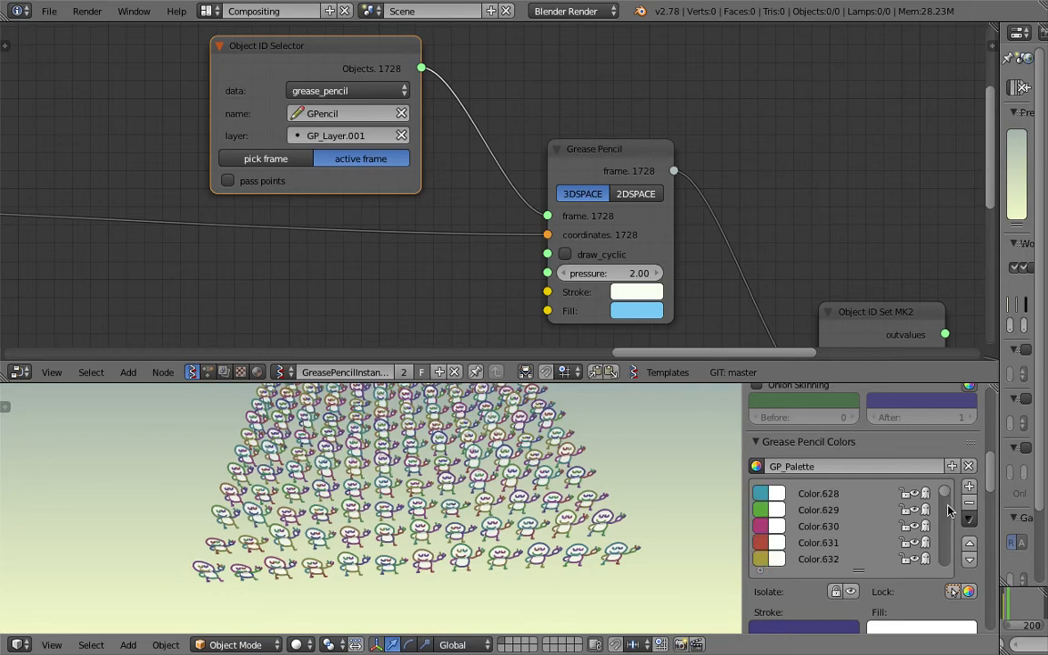
{"action": "left_click", "coordinate": [824, 511]}
{"action": "scroll", "coordinate": [810, 559], "scroll_direction": "down", "scroll_amount": 1}
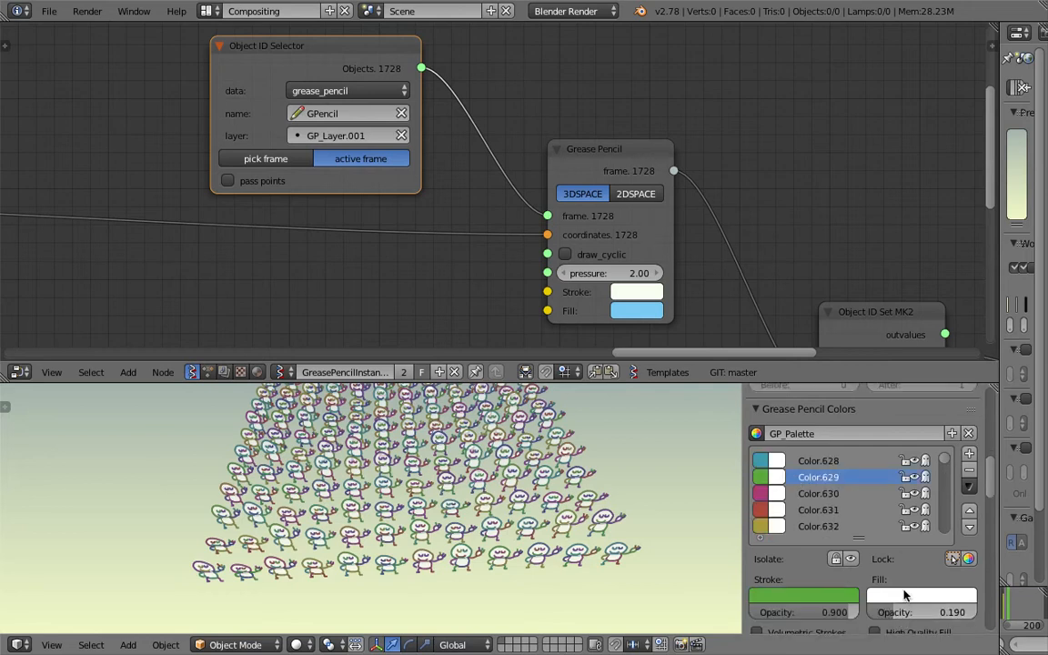
{"action": "left_click", "coordinate": [903, 593]}
{"action": "mouse_move", "coordinate": [887, 450]}
{"action": "left_mouse_down"}
{"action": "mouse_move", "coordinate": [857, 440]}
{"action": "mouse_move", "coordinate": [899, 445]}
{"action": "left_mouse_up"}
{"action": "middle_click_drag", "start_coordinate": [622, 448], "coordinate": [627, 496], "text": "shift"}
{"action": "scroll", "coordinate": [631, 497], "scroll_direction": "down", "scroll_amount": 1}
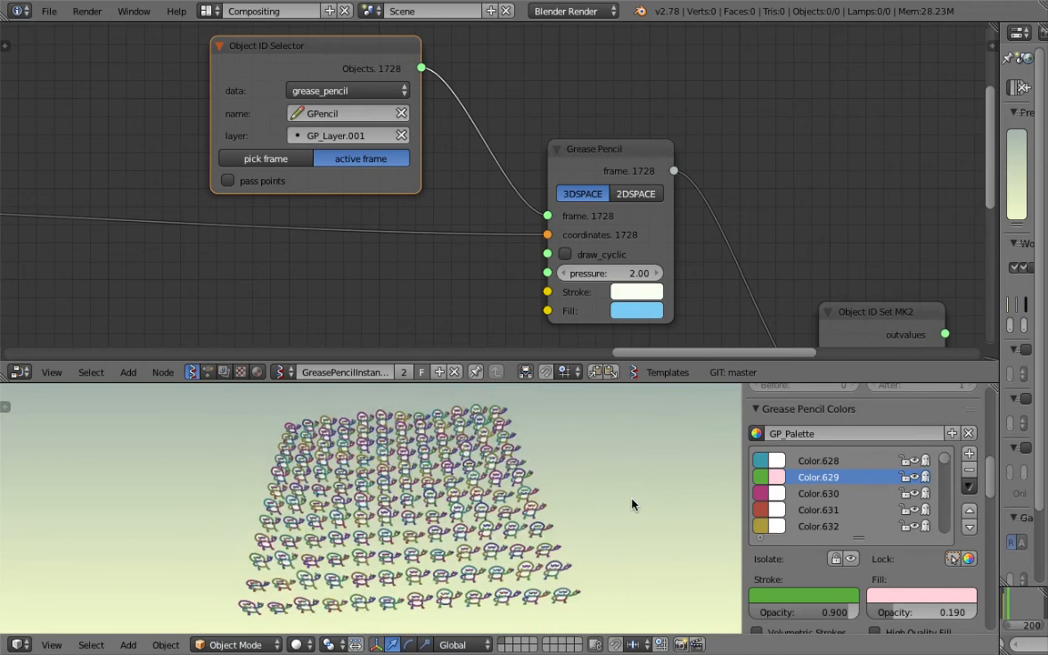
Change the fill of Color.629 to mint green and set the fill opacity to 1.000
{"action": "left_click", "coordinate": [915, 595]}
{"action": "left_click_drag", "start_coordinate": [895, 455], "coordinate": [878, 431]}
{"action": "left_click_drag", "start_coordinate": [919, 617], "coordinate": [1008, 617]}
Enlarge the 3D view upward and inspect the crowd for the recolored fill
{"action": "middle_click_drag", "start_coordinate": [437, 462], "coordinate": [435, 455]}
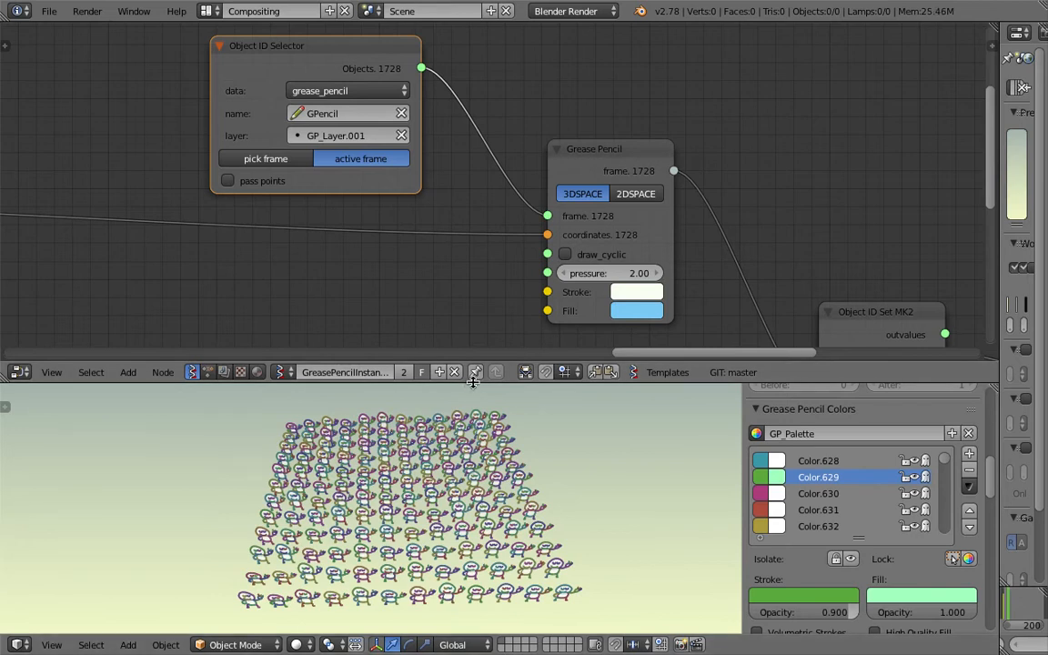
{"action": "left_click_drag", "start_coordinate": [473, 382], "coordinate": [473, 240]}
{"action": "scroll", "coordinate": [478, 413], "scroll_direction": "up", "scroll_amount": 5}
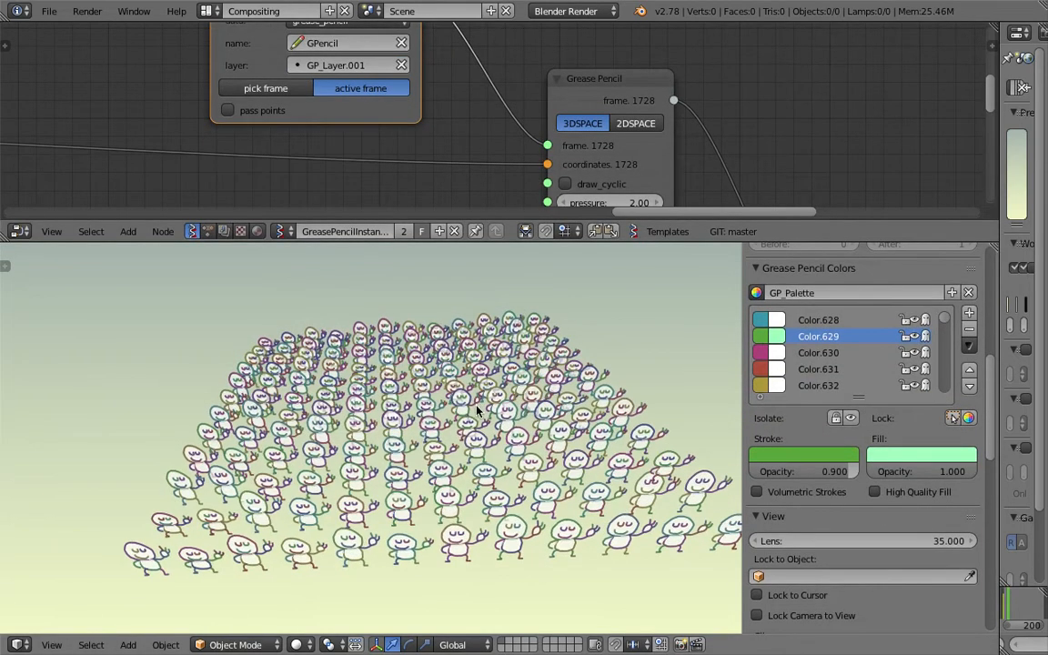
{"action": "scroll", "coordinate": [478, 412], "scroll_direction": "up", "scroll_amount": 2}
Select Color.4085 in GP_Palette and give it an orange-red fill with an opacity of 0.026
{"action": "left_click_drag", "start_coordinate": [949, 324], "coordinate": [948, 381]}
{"action": "left_click", "coordinate": [851, 353]}
{"action": "left_click_drag", "start_coordinate": [910, 480], "coordinate": [853, 435]}
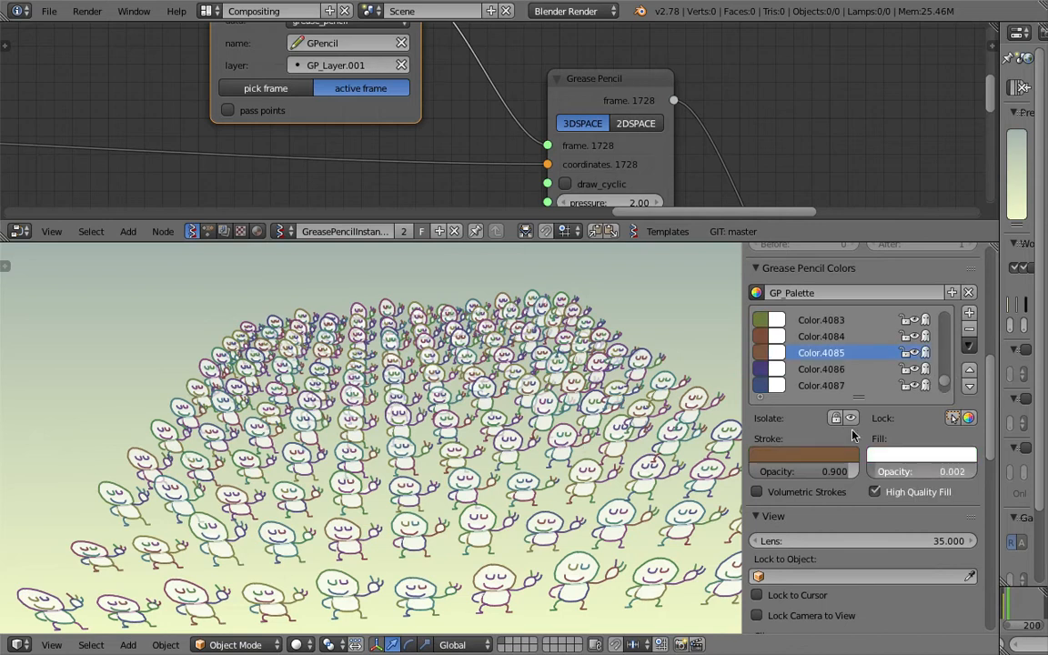
{"action": "left_click", "coordinate": [898, 453]}
{"action": "left_click", "coordinate": [879, 346]}
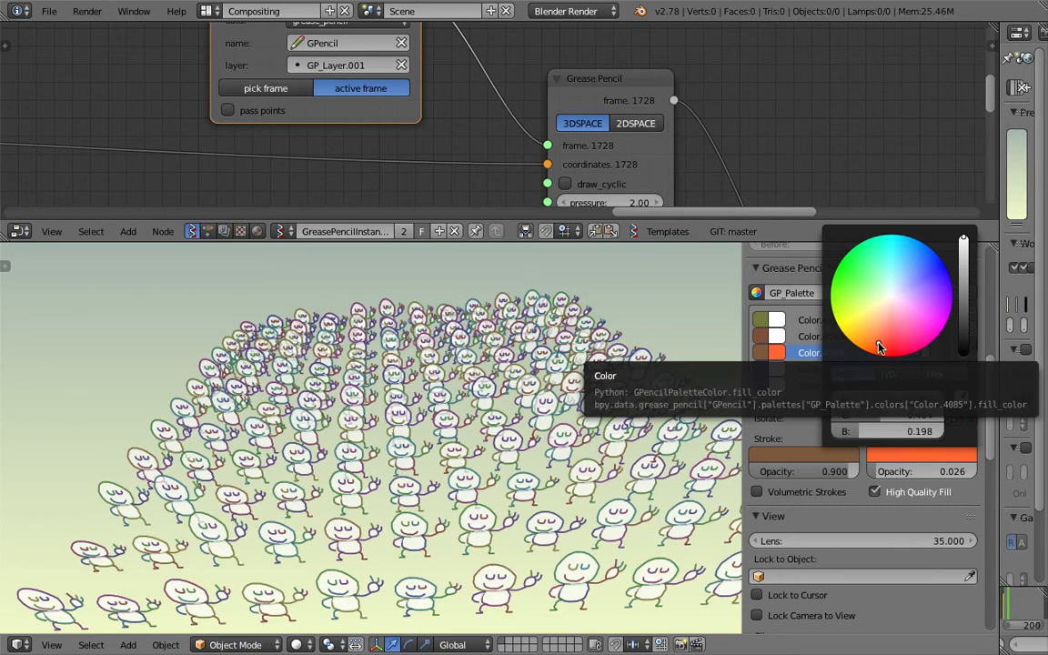
{"action": "middle_click_drag", "start_coordinate": [443, 455], "coordinate": [457, 449]}
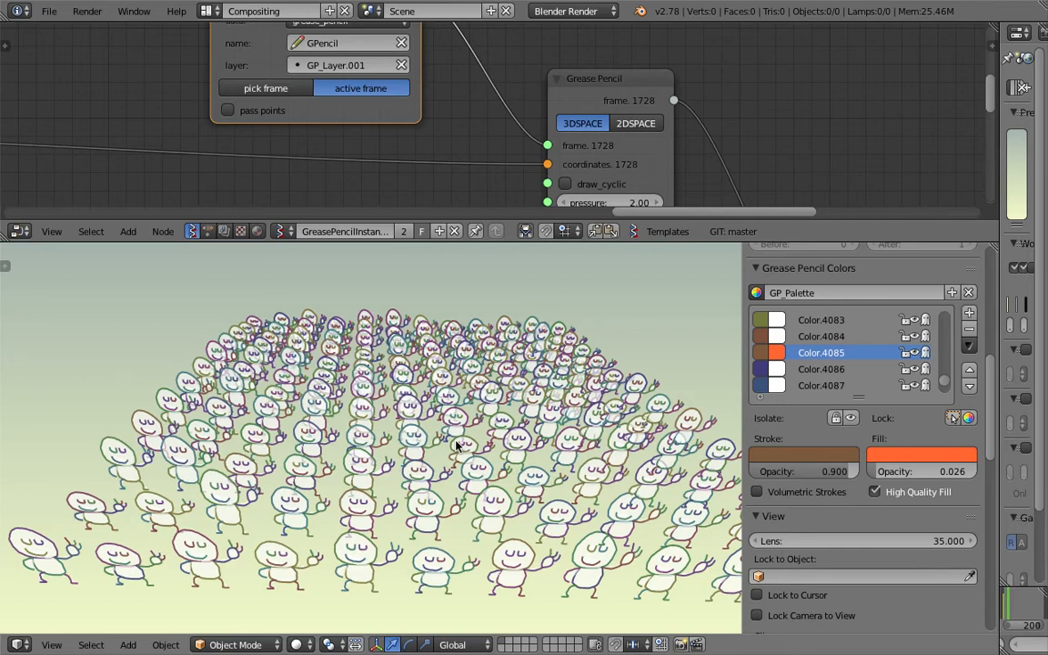
{"action": "middle_click_drag", "start_coordinate": [432, 390], "coordinate": [545, 299]}
Enlarge the node editor downward again and reposition the Object ID Selector node slightly
{"action": "left_click_drag", "start_coordinate": [560, 244], "coordinate": [560, 420]}
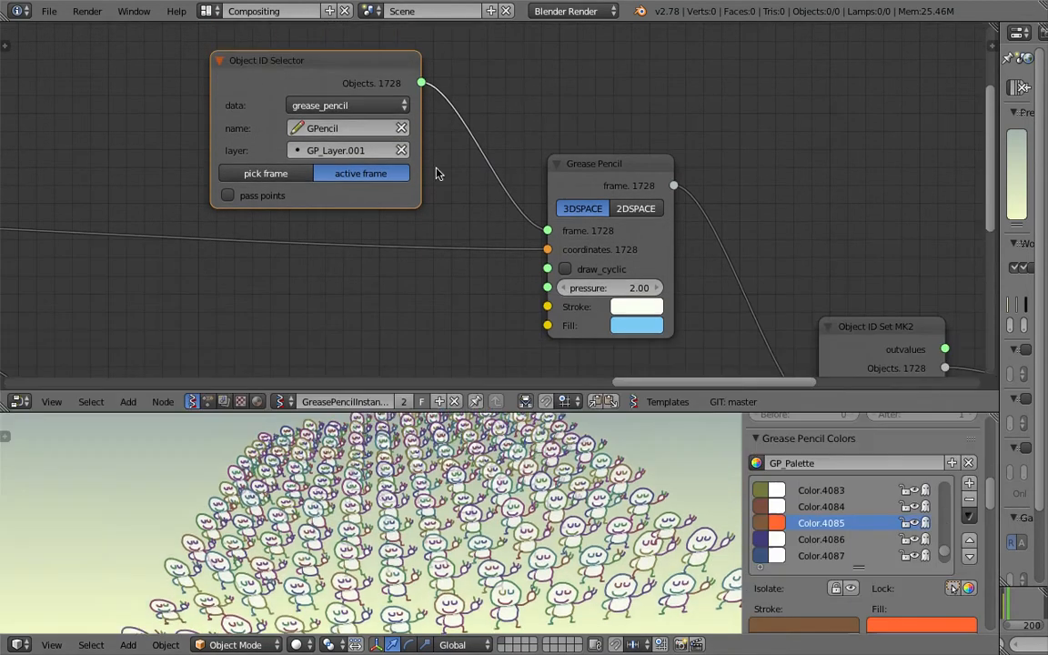
{"action": "left_click_drag", "start_coordinate": [389, 118], "coordinate": [396, 112]}
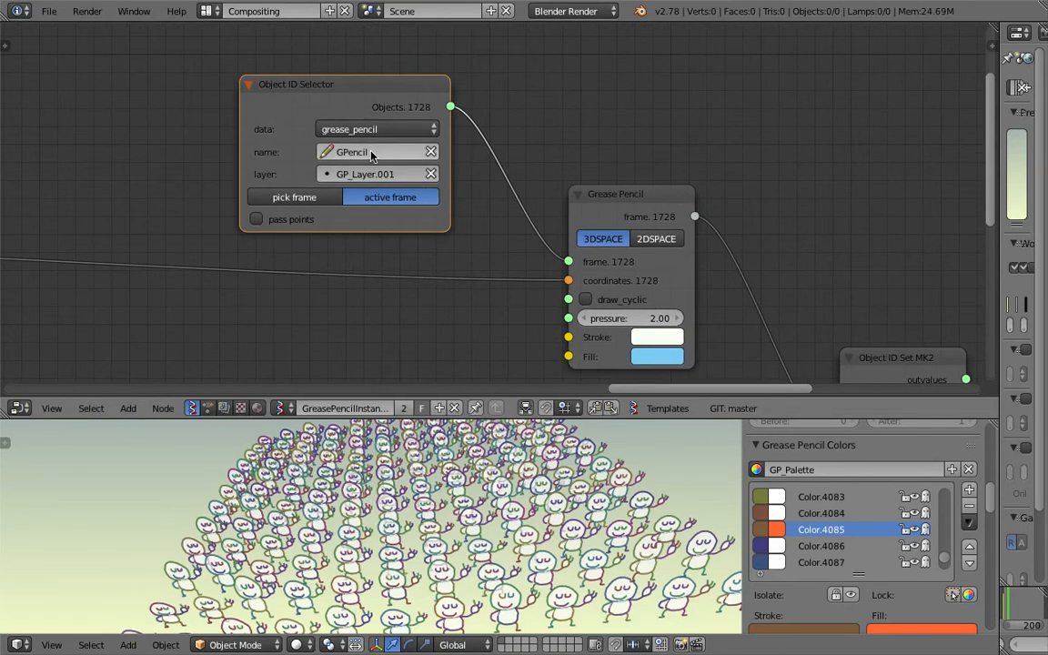
{"action": "scroll", "coordinate": [291, 94], "scroll_direction": "up", "scroll_amount": 1}
{"action": "mouse_move", "coordinate": [292, 89]}
{"action": "left_mouse_down"}
{"action": "mouse_move", "coordinate": [271, 77]}
{"action": "mouse_move", "coordinate": [282, 76]}
{"action": "left_mouse_up"}
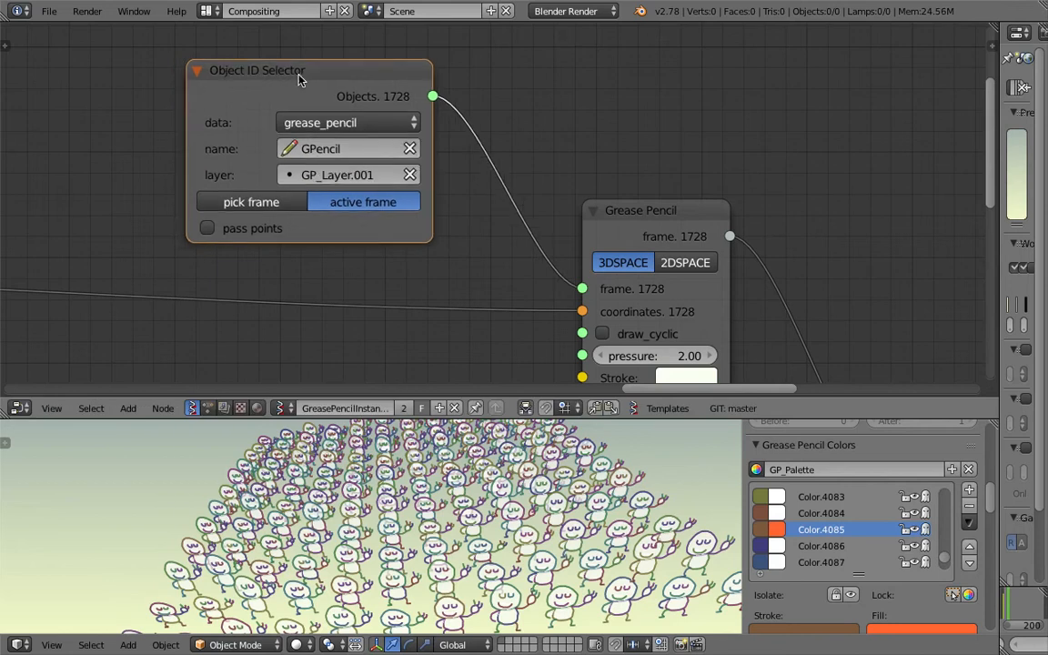
Return to the Grease Pencil layers, then hide GP_Layer.001 and show it again
{"action": "scroll", "coordinate": [993, 482], "scroll_direction": "up", "scroll_amount": 4}
{"action": "scroll", "coordinate": [994, 482], "scroll_direction": "up", "scroll_amount": 5}
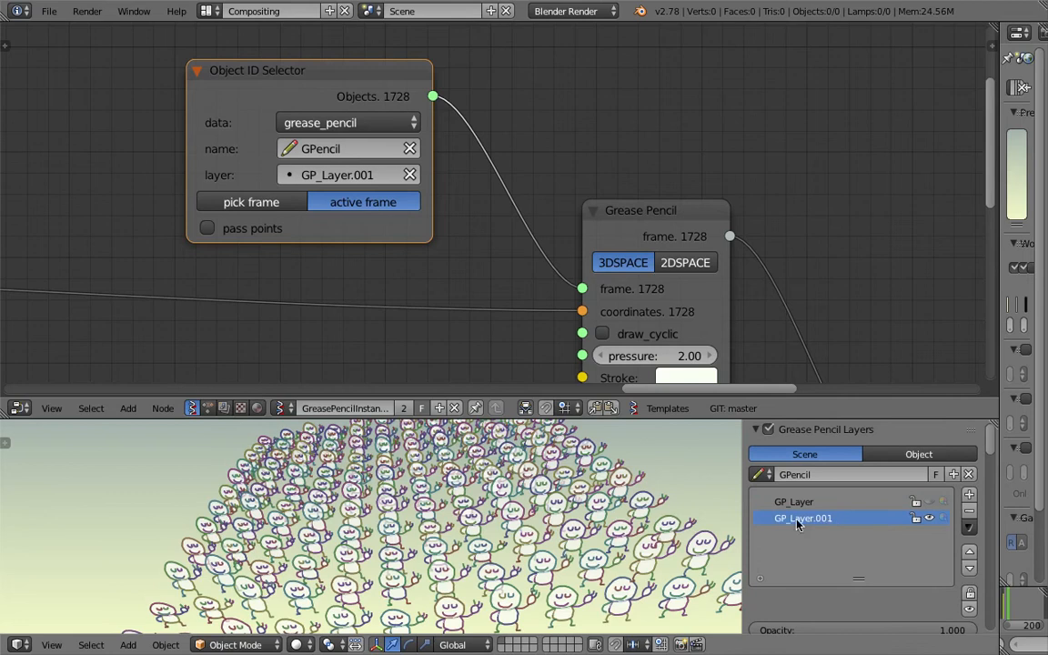
{"action": "left_click", "coordinate": [928, 519]}
{"action": "left_click", "coordinate": [928, 519]}
{"action": "middle_click_drag", "start_coordinate": [455, 553], "coordinate": [475, 508]}
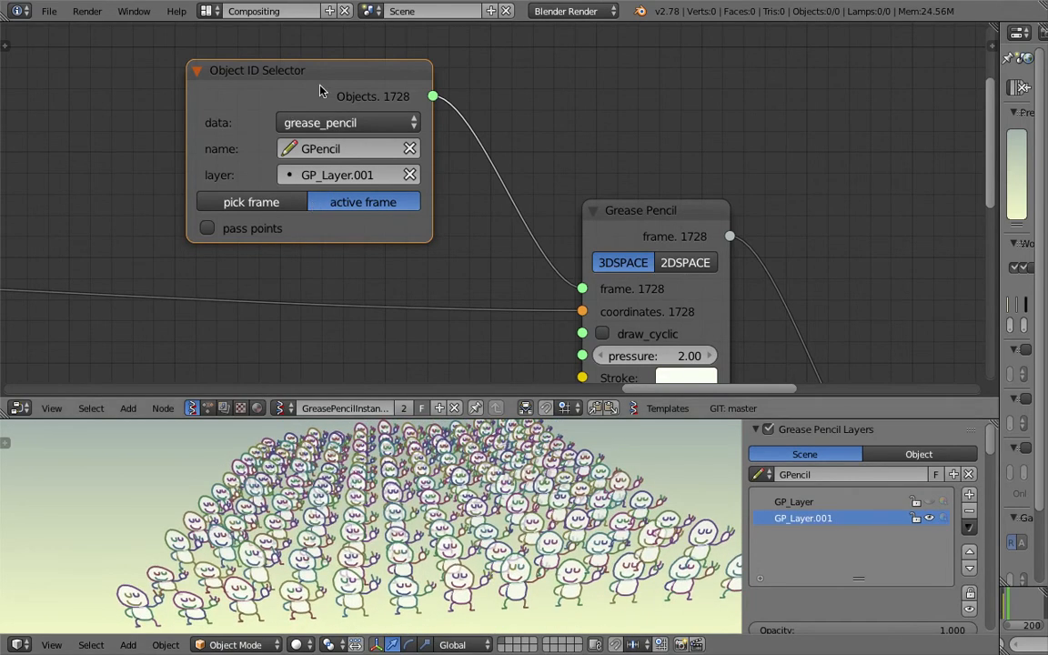
Move the Object ID Selector and Grease Pencil nodes closer together, straightening the link into the coordinates input
{"action": "left_click_drag", "start_coordinate": [342, 76], "coordinate": [364, 90]}
{"action": "left_click_drag", "start_coordinate": [626, 219], "coordinate": [624, 182]}
{"action": "mouse_move", "coordinate": [405, 92]}
{"action": "left_mouse_down"}
{"action": "mouse_move", "coordinate": [393, 85]}
{"action": "mouse_move", "coordinate": [403, 89]}
{"action": "left_mouse_up"}
{"action": "left_click_drag", "start_coordinate": [657, 192], "coordinate": [665, 186]}
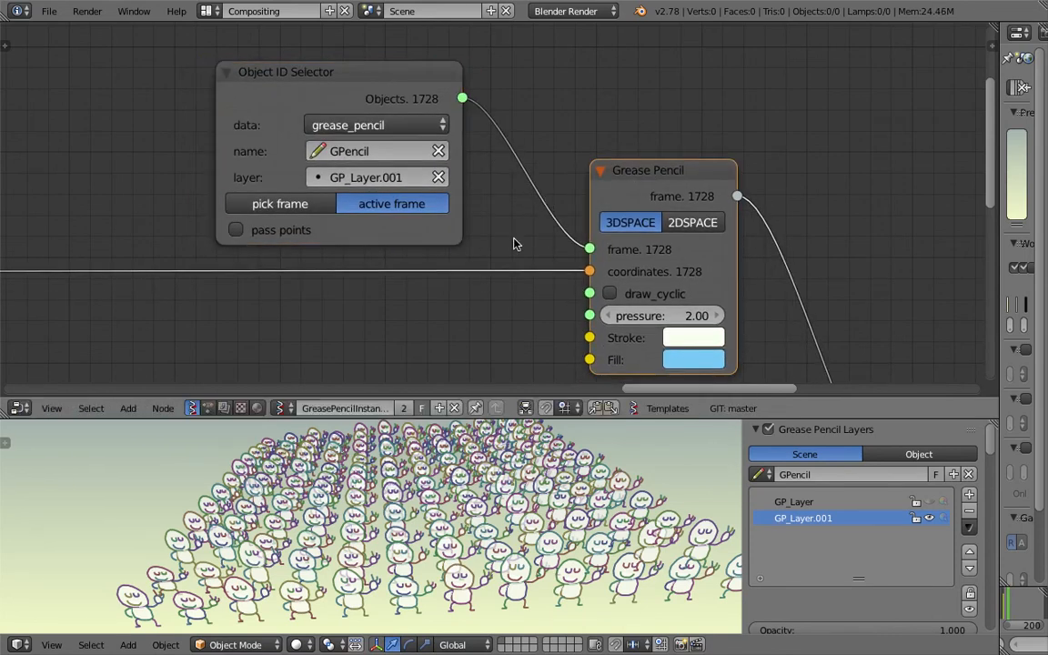
Look over the whole node tree and return to a close view of the Grease Pencil node's inputs
{"action": "scroll", "coordinate": [514, 244], "scroll_direction": "down", "scroll_amount": 1}
{"action": "scroll", "coordinate": [473, 279], "scroll_direction": "down", "scroll_amount": 6}
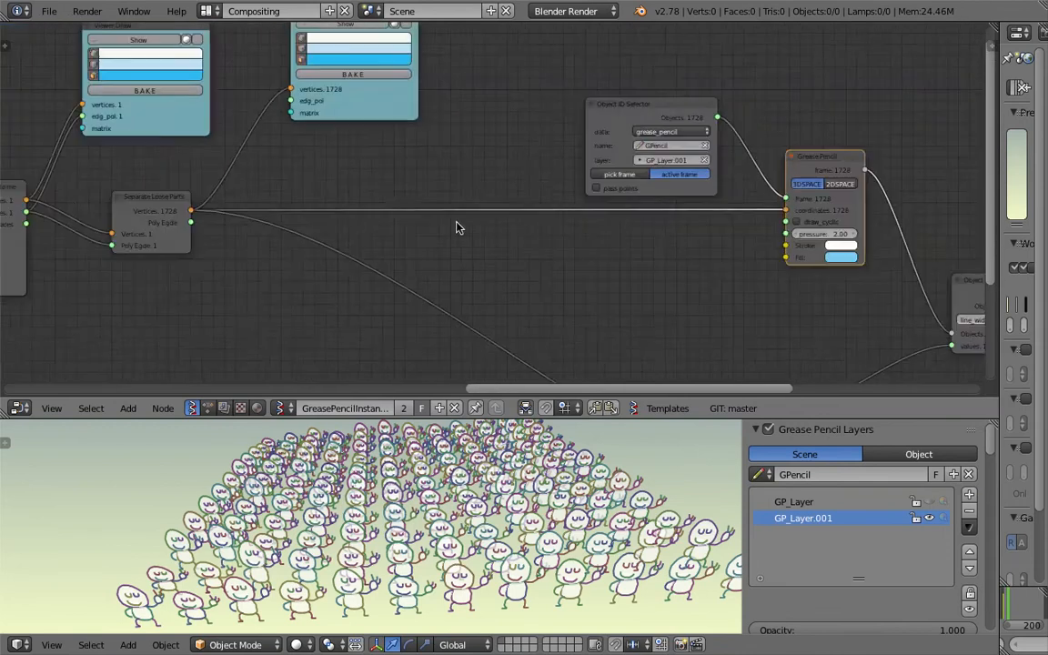
{"action": "scroll", "coordinate": [510, 201], "scroll_direction": "down", "scroll_amount": 3}
{"action": "scroll", "coordinate": [109, 200], "scroll_direction": "down", "scroll_amount": 1}
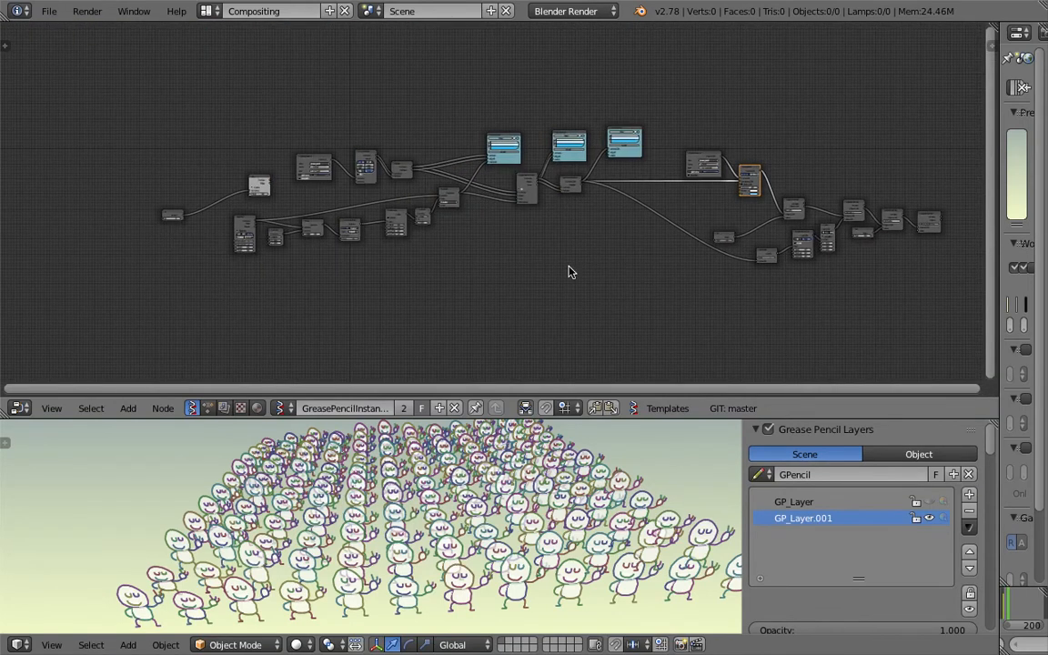
{"action": "scroll", "coordinate": [489, 227], "scroll_direction": "up", "scroll_amount": 2}
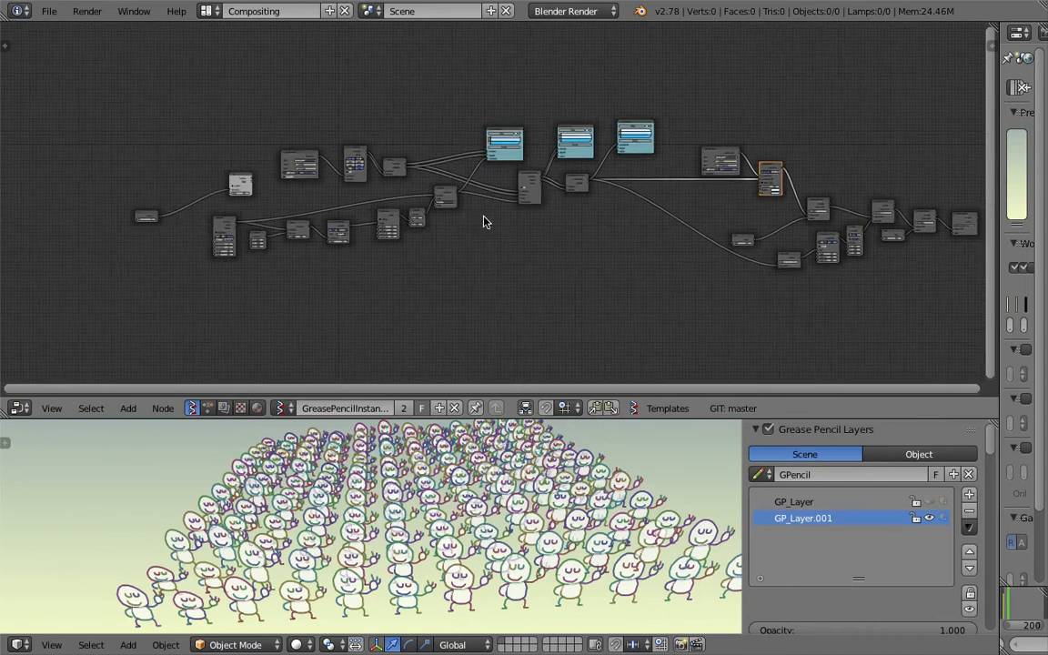
{"action": "scroll", "coordinate": [508, 157], "scroll_direction": "up", "scroll_amount": 1}
{"action": "scroll", "coordinate": [492, 199], "scroll_direction": "up", "scroll_amount": 5}
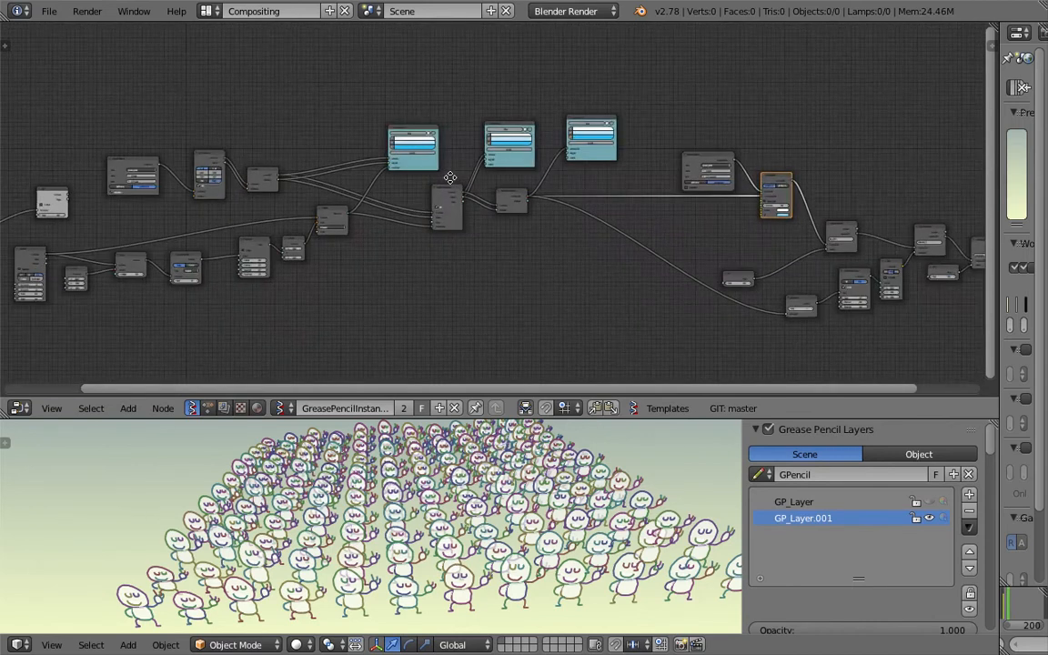
{"action": "scroll", "coordinate": [465, 193], "scroll_direction": "up", "scroll_amount": 2}
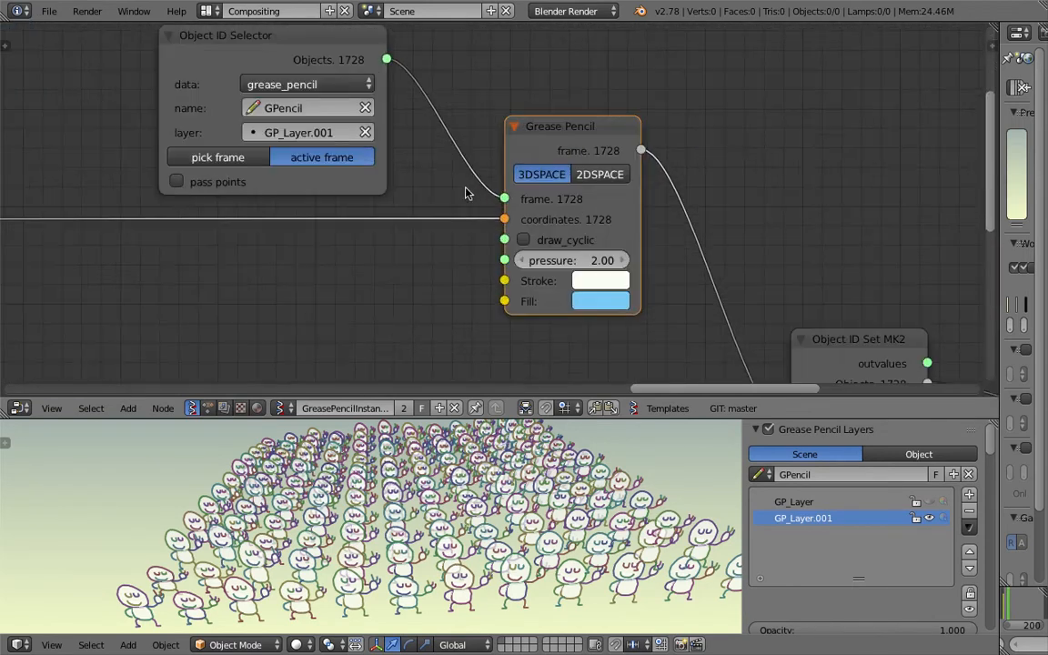
{"action": "scroll", "coordinate": [469, 217], "scroll_direction": "up", "scroll_amount": 2}
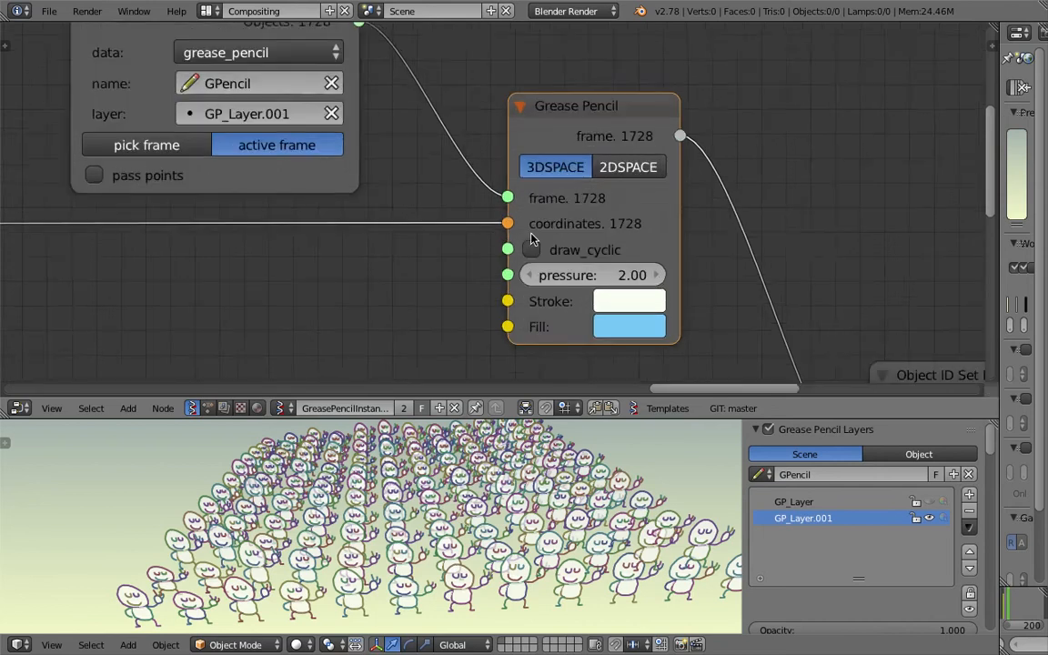
Pull the link off the Grease Pencil node's coordinates input and reconnect it there
{"action": "left_click_drag", "start_coordinate": [535, 236], "coordinate": [489, 226]}
{"action": "left_click_drag", "start_coordinate": [421, 219], "coordinate": [359, 515]}
{"action": "left_click_drag", "start_coordinate": [299, 482], "coordinate": [302, 456]}
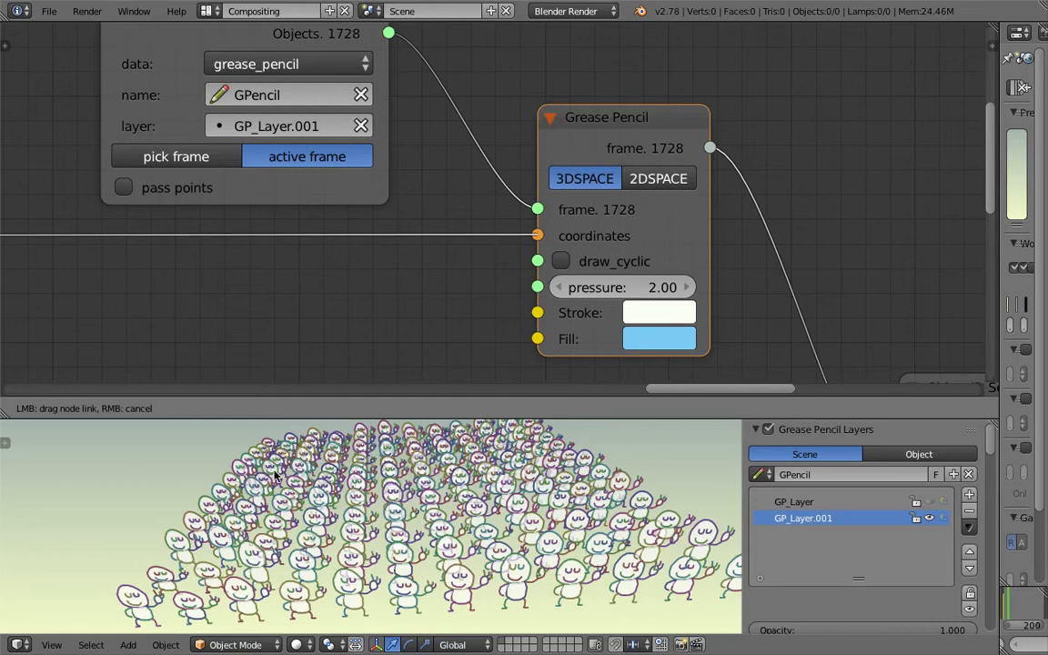
{"action": "left_click_drag", "start_coordinate": [344, 558], "coordinate": [558, 526]}
{"action": "left_click_drag", "start_coordinate": [601, 437], "coordinate": [600, 438]}
{"action": "scroll", "coordinate": [503, 508], "scroll_direction": "up", "scroll_amount": 10}
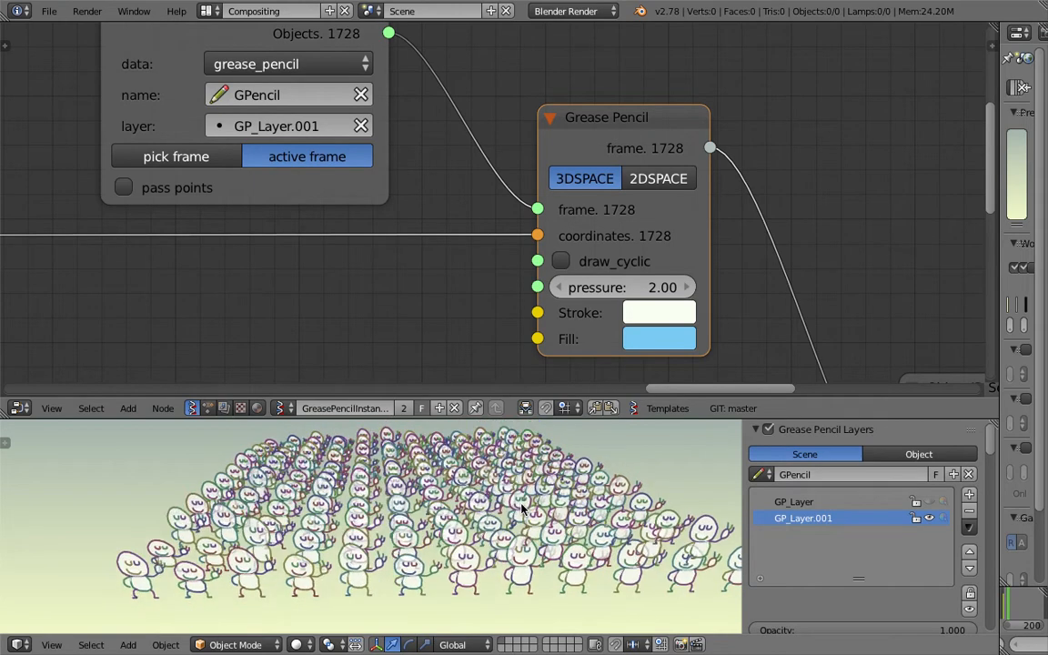
Shift the Grease Pencil node slightly toward the line_width Object ID Set MK2 node
{"action": "scroll", "coordinate": [400, 286], "scroll_direction": "down", "scroll_amount": 4}
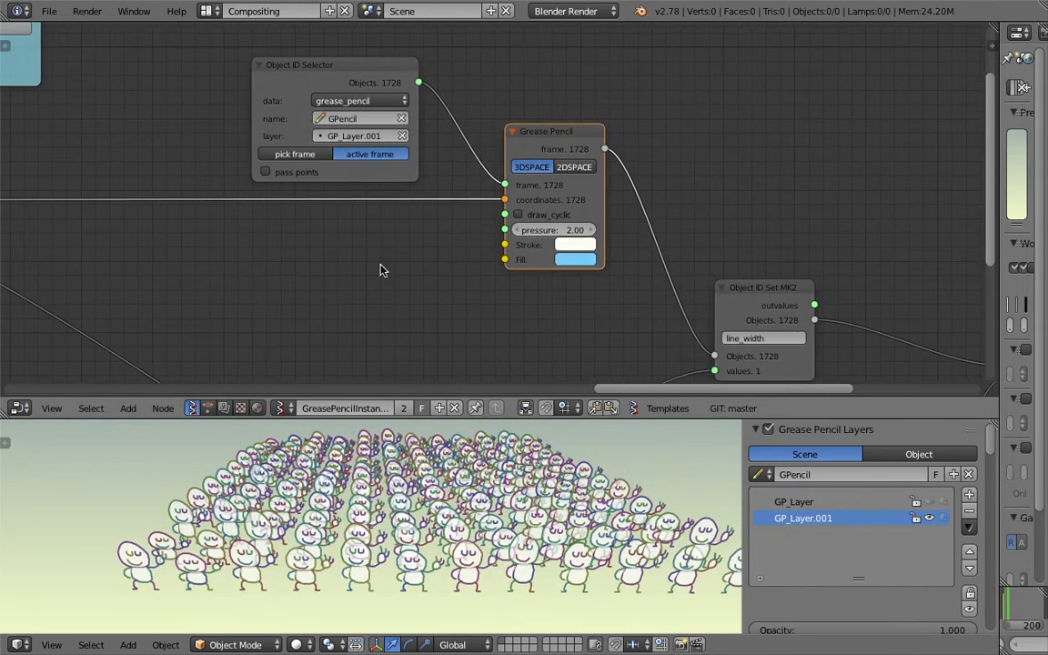
{"action": "middle_click_drag", "start_coordinate": [420, 262], "coordinate": [381, 248]}
{"action": "middle_click_drag", "start_coordinate": [515, 307], "coordinate": [465, 277]}
{"action": "scroll", "coordinate": [465, 277], "scroll_direction": "down", "scroll_amount": 1}
{"action": "mouse_move", "coordinate": [535, 254]}
{"action": "middle_mouse_down"}
{"action": "mouse_move", "coordinate": [488, 223]}
{"action": "mouse_move", "coordinate": [396, 210]}
{"action": "middle_mouse_up"}
{"action": "left_click_drag", "start_coordinate": [333, 63], "coordinate": [350, 64]}
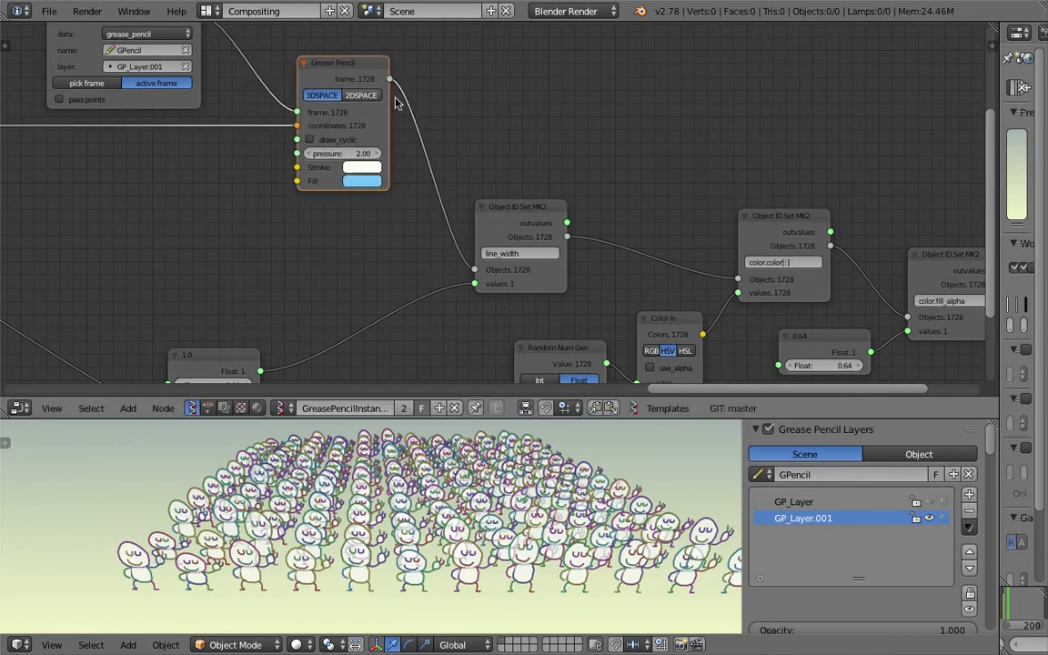
{"action": "middle_click_drag", "start_coordinate": [396, 103], "coordinate": [342, 159]}
Rearrange the line_width and color.color[:] Object ID Set MK2 nodes together with the Random Num Gen and Color in nodes
{"action": "left_click_drag", "start_coordinate": [428, 244], "coordinate": [424, 200]}
{"action": "middle_click_drag", "start_coordinate": [593, 230], "coordinate": [570, 195]}
{"action": "left_click_drag", "start_coordinate": [664, 217], "coordinate": [658, 211]}
{"action": "middle_click_drag", "start_coordinate": [608, 246], "coordinate": [587, 191]}
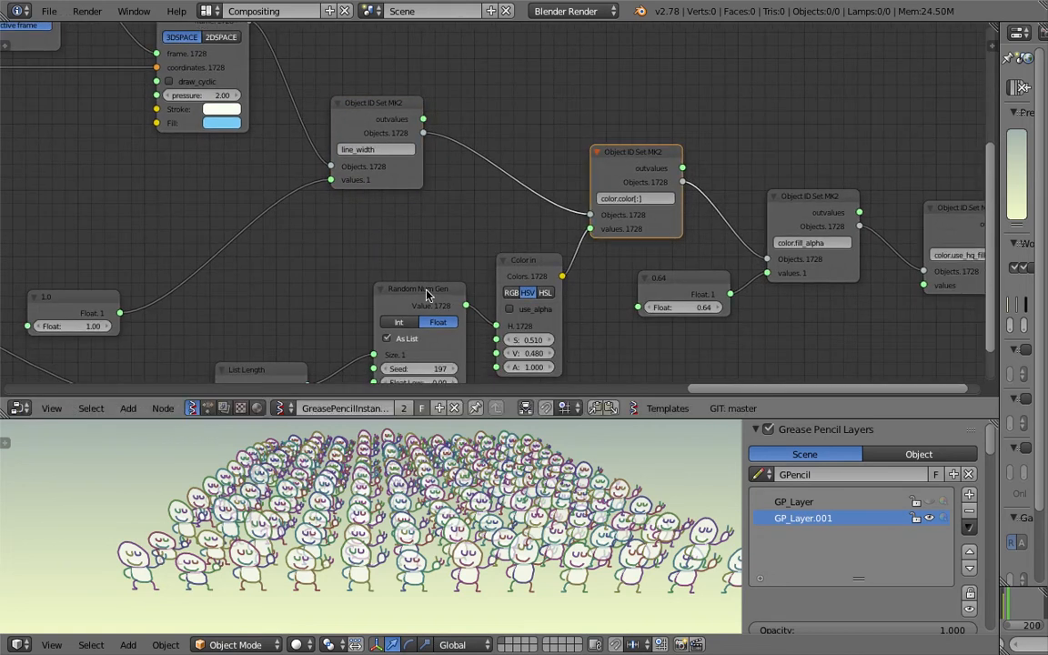
{"action": "left_click_drag", "start_coordinate": [427, 293], "coordinate": [418, 276]}
{"action": "left_click_drag", "start_coordinate": [535, 261], "coordinate": [502, 235]}
Adjust the line_width node's position and place the 1.0 float node right beside its values input
{"action": "middle_click_drag", "start_coordinate": [443, 189], "coordinate": [457, 236]}
{"action": "scroll", "coordinate": [457, 236], "scroll_direction": "up", "scroll_amount": 2}
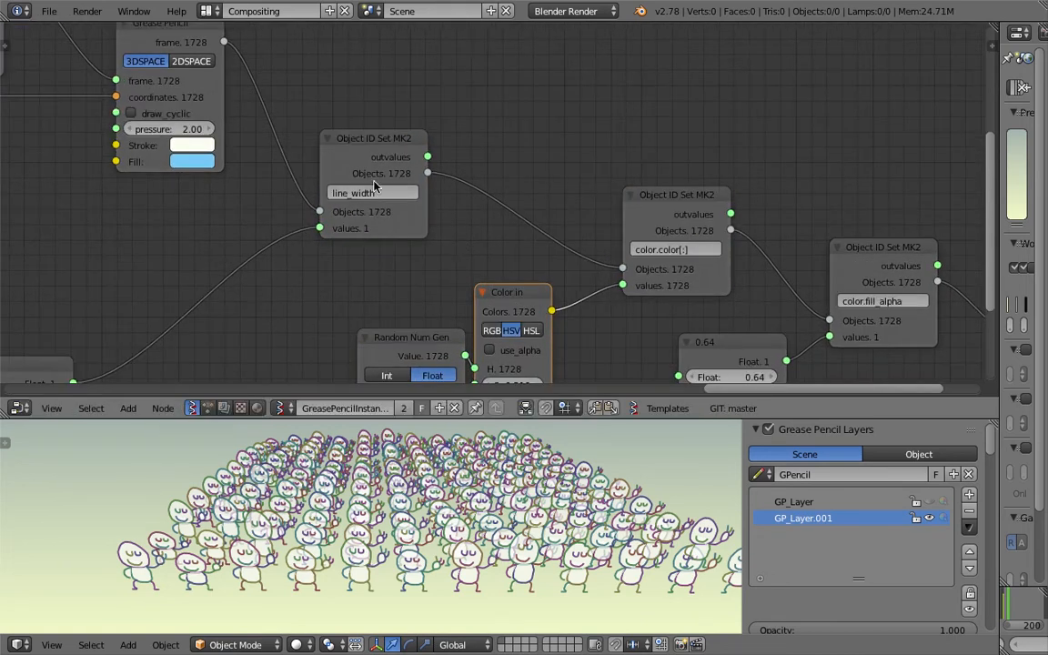
{"action": "scroll", "coordinate": [374, 180], "scroll_direction": "up", "scroll_amount": 3}
{"action": "left_click_drag", "start_coordinate": [332, 125], "coordinate": [342, 102]}
{"action": "scroll", "coordinate": [404, 227], "scroll_direction": "down", "scroll_amount": 4}
{"action": "middle_click_drag", "start_coordinate": [405, 229], "coordinate": [482, 193]}
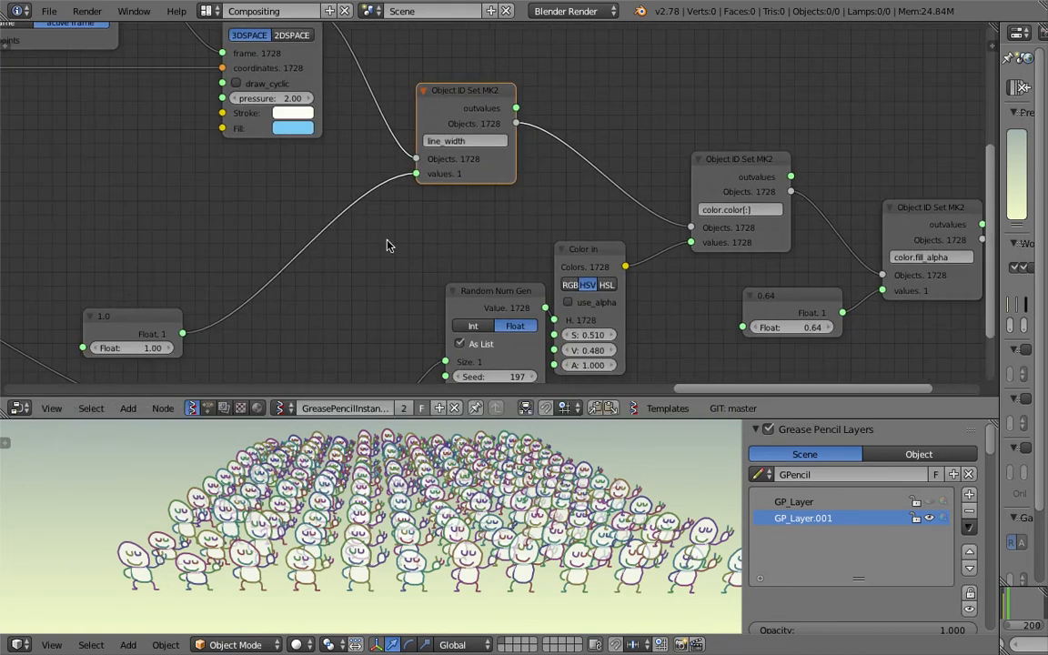
{"action": "left_click_drag", "start_coordinate": [156, 319], "coordinate": [352, 188]}
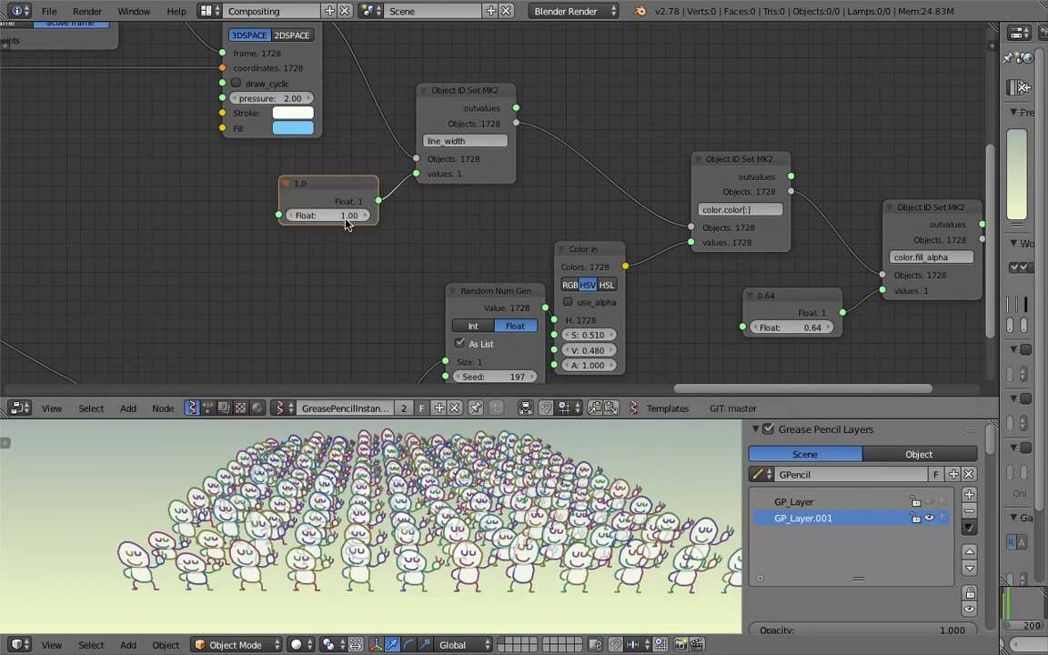
Try values of 1.5 and 0.1 in the float node feeding the line_width Object ID Set MK2 node
{"action": "left_click", "coordinate": [348, 215]}
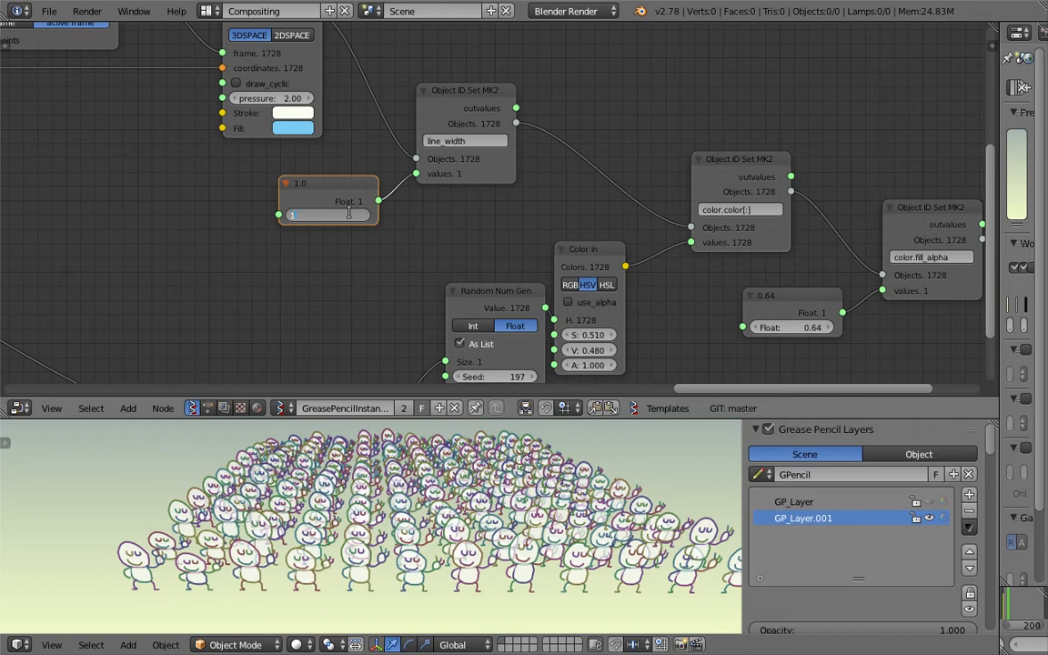
{"action": "type", "text": "1.5"}
{"action": "key", "text": "Return"}
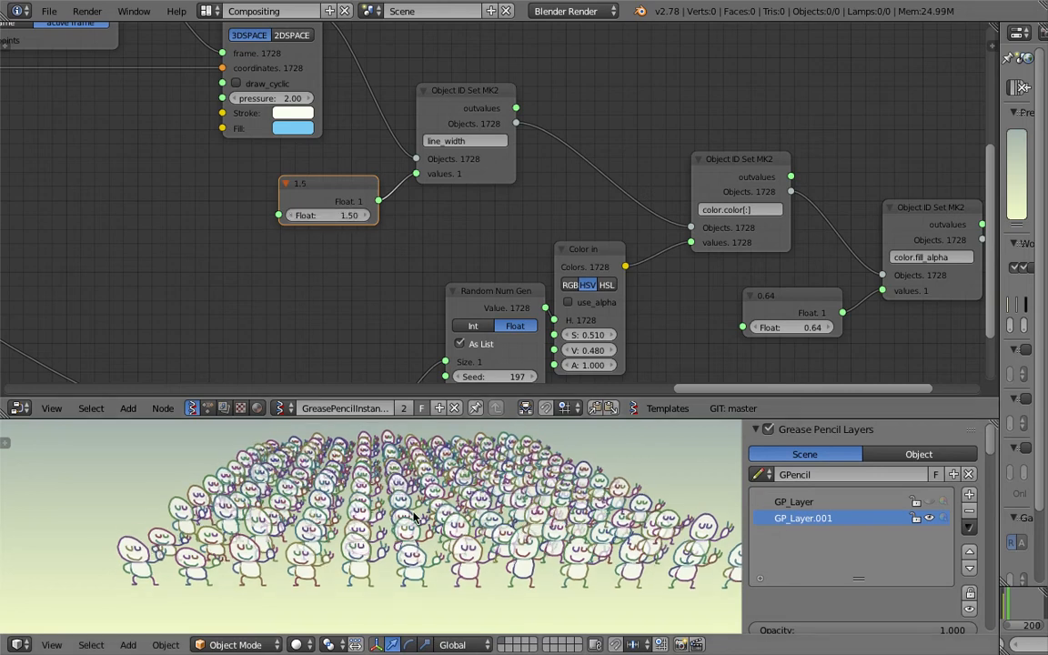
{"action": "left_click", "coordinate": [342, 215]}
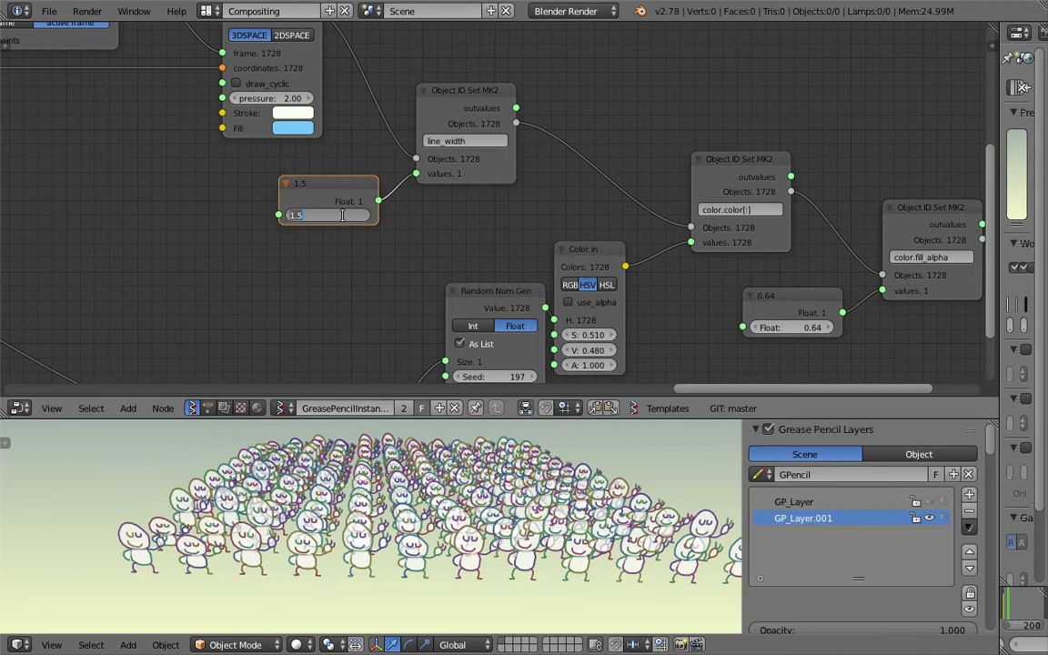
{"action": "key", "text": "Return"}
{"action": "scroll", "coordinate": [387, 494], "scroll_direction": "up", "scroll_amount": 2}
Try a value of 2 in the line_width float node and reset it to 1
{"action": "left_click", "coordinate": [331, 215]}
{"action": "type", "text": "2"}
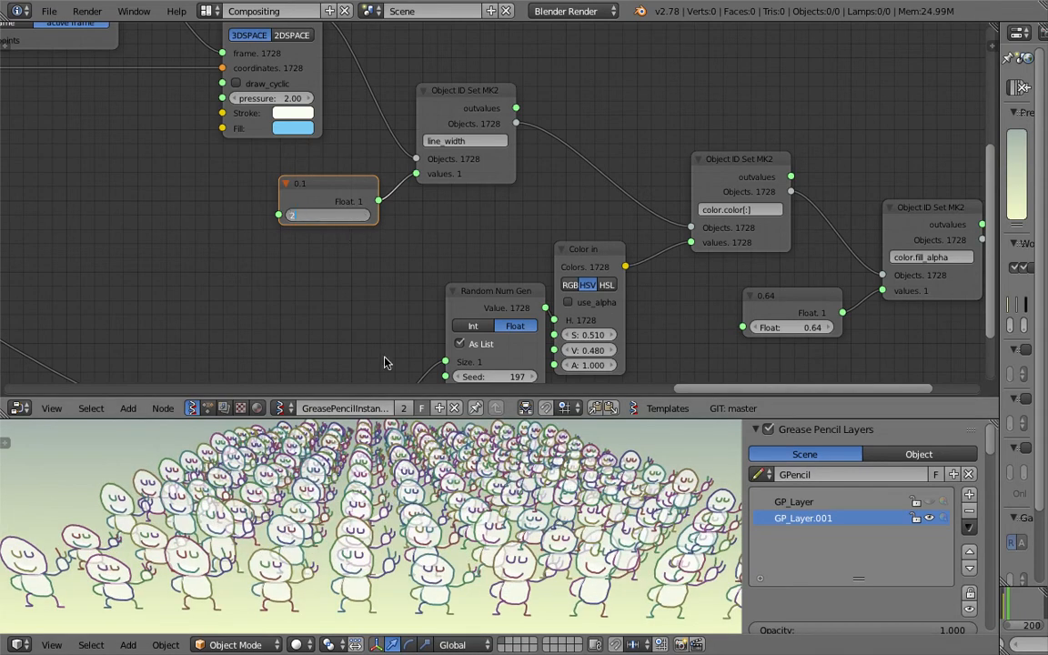
{"action": "key", "text": "Return"}
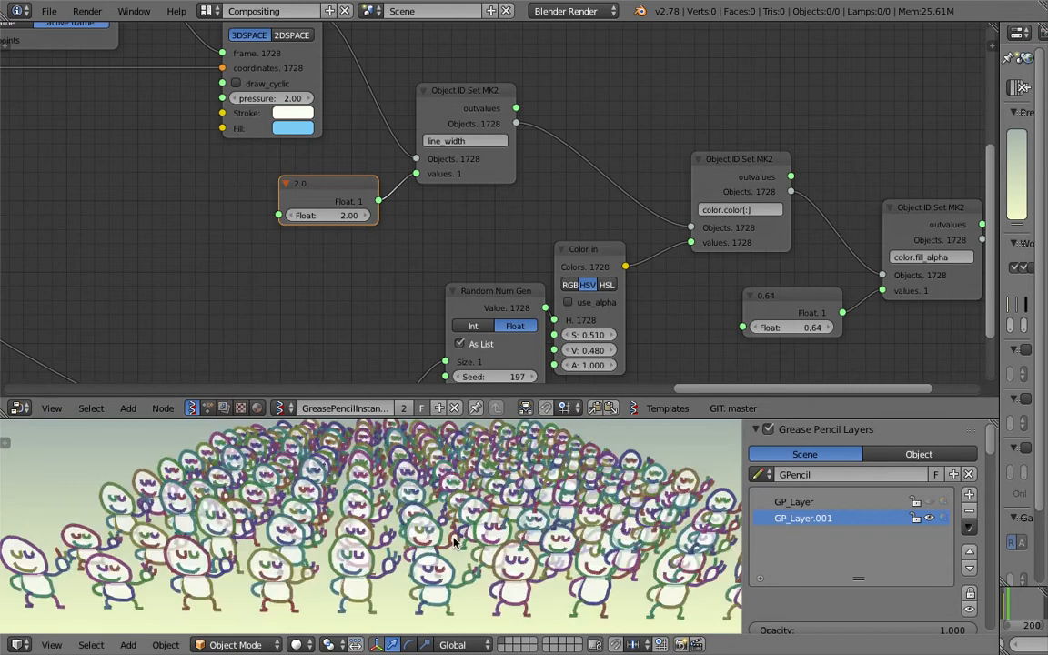
{"action": "scroll", "coordinate": [456, 507], "scroll_direction": "down", "scroll_amount": 2}
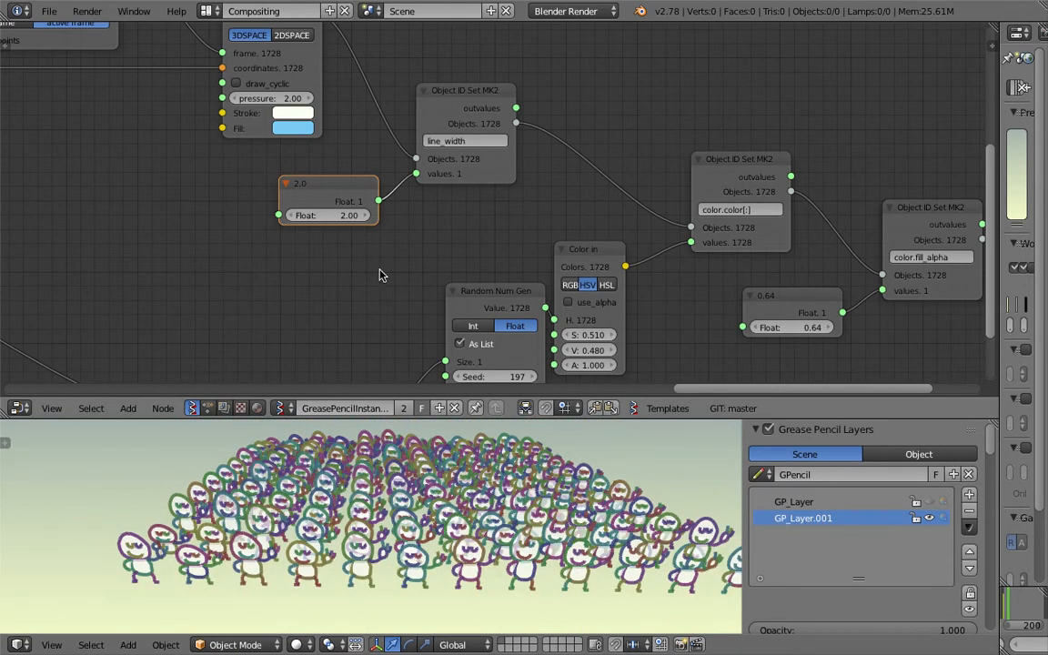
{"action": "left_click", "coordinate": [355, 215]}
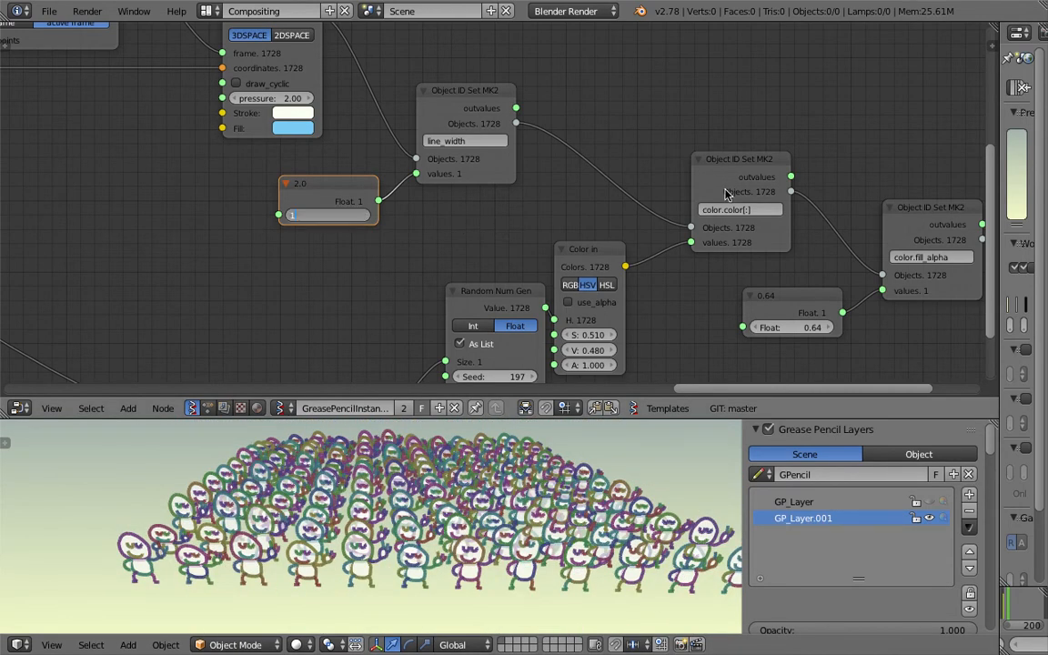
{"action": "key", "text": "Return"}
Shift the color.color[:] Object ID Set MK2 node and the Random Num Gen node slightly upward
{"action": "left_click_drag", "start_coordinate": [737, 163], "coordinate": [732, 140]}
{"action": "middle_click_drag", "start_coordinate": [644, 183], "coordinate": [557, 150]}
{"action": "scroll", "coordinate": [523, 182], "scroll_direction": "up", "scroll_amount": 2}
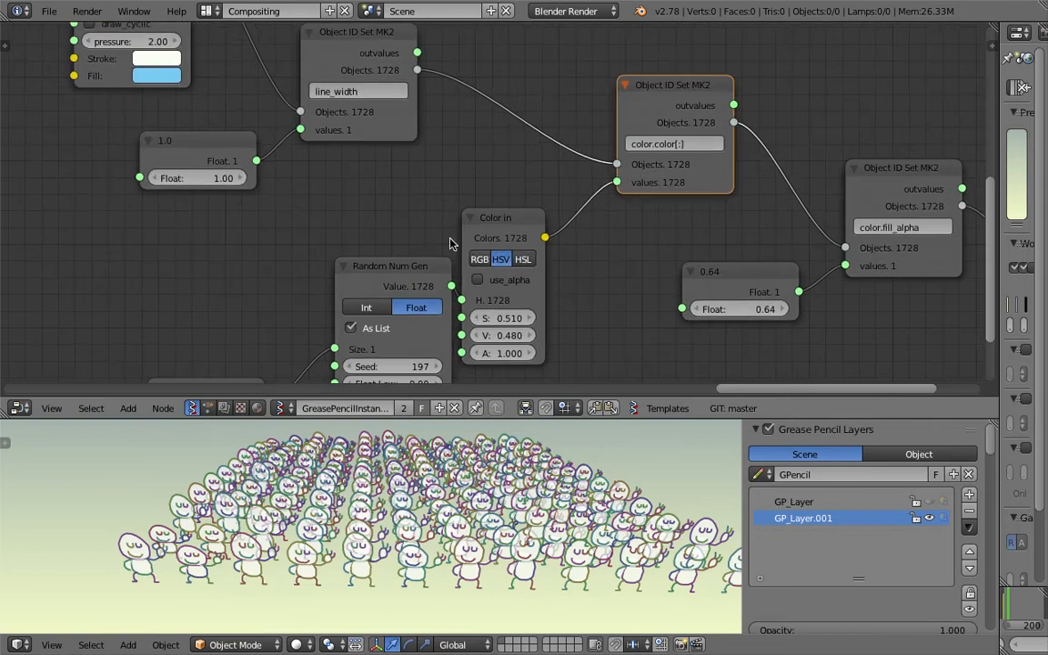
{"action": "left_click_drag", "start_coordinate": [405, 268], "coordinate": [388, 243]}
{"action": "middle_click_drag", "start_coordinate": [421, 264], "coordinate": [407, 198]}
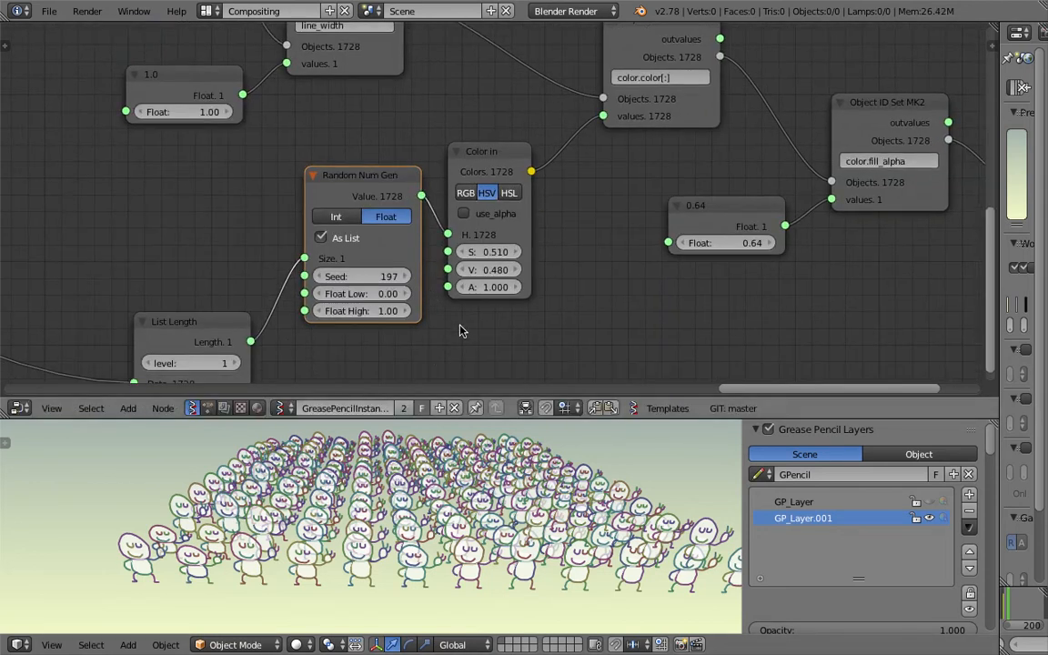
{"action": "middle_click_drag", "start_coordinate": [444, 529], "coordinate": [447, 523]}
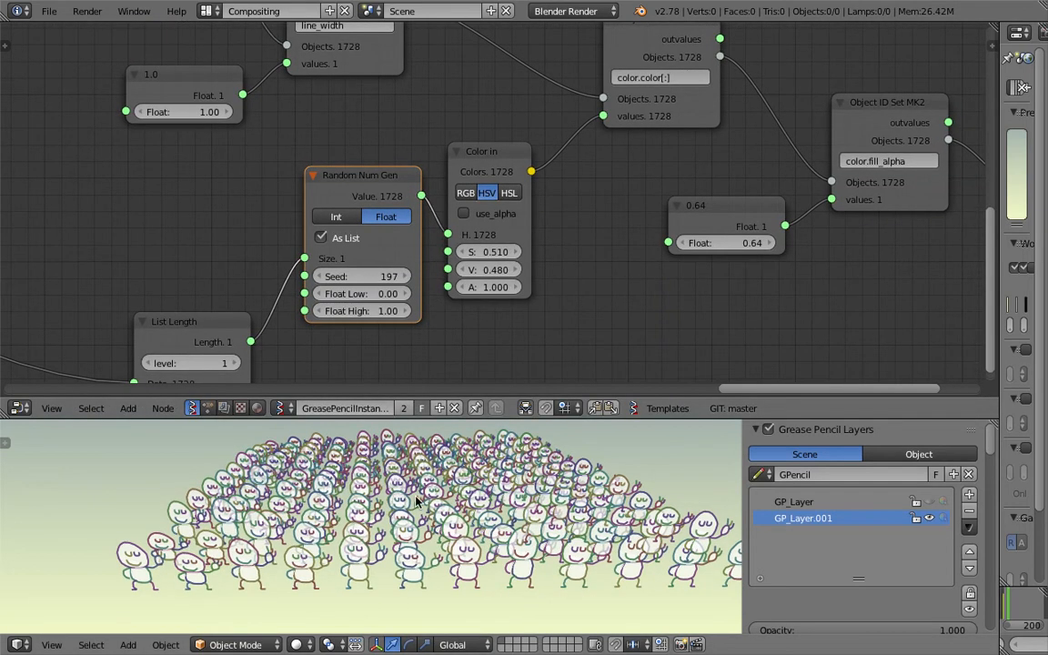
{"action": "scroll", "coordinate": [414, 563], "scroll_direction": "up", "scroll_amount": 2}
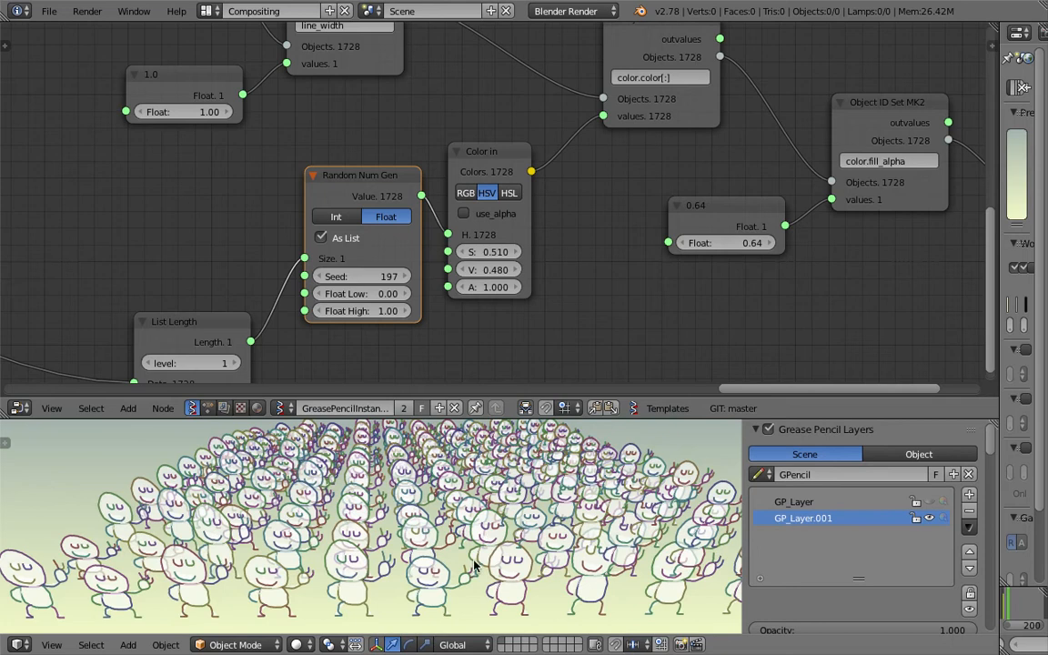
Move the Color in, Random Num Gen and List Length nodes up into a compact chain below the color.color[:] node
{"action": "left_click_drag", "start_coordinate": [492, 161], "coordinate": [509, 135]}
{"action": "middle_click_drag", "start_coordinate": [499, 150], "coordinate": [382, 177]}
{"action": "scroll", "coordinate": [554, 157], "scroll_direction": "up", "scroll_amount": 4}
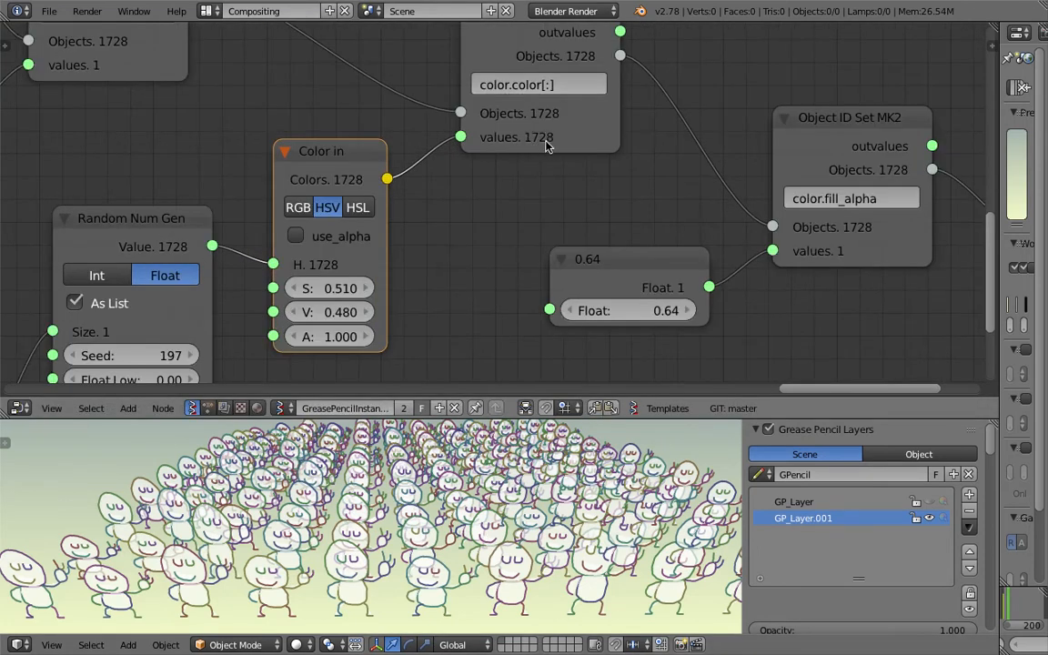
{"action": "scroll", "coordinate": [534, 178], "scroll_direction": "down", "scroll_amount": 3}
{"action": "middle_click_drag", "start_coordinate": [458, 223], "coordinate": [503, 188]}
{"action": "left_click_drag", "start_coordinate": [289, 173], "coordinate": [305, 149]}
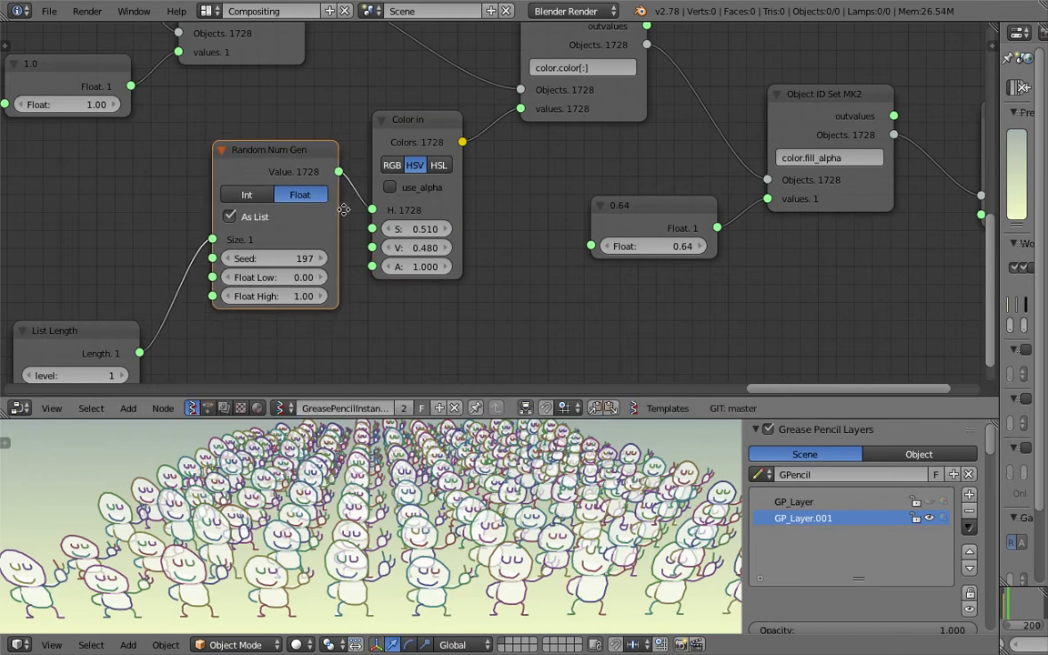
{"action": "middle_click_drag", "start_coordinate": [344, 210], "coordinate": [381, 189]}
{"action": "left_click_drag", "start_coordinate": [173, 303], "coordinate": [178, 222]}
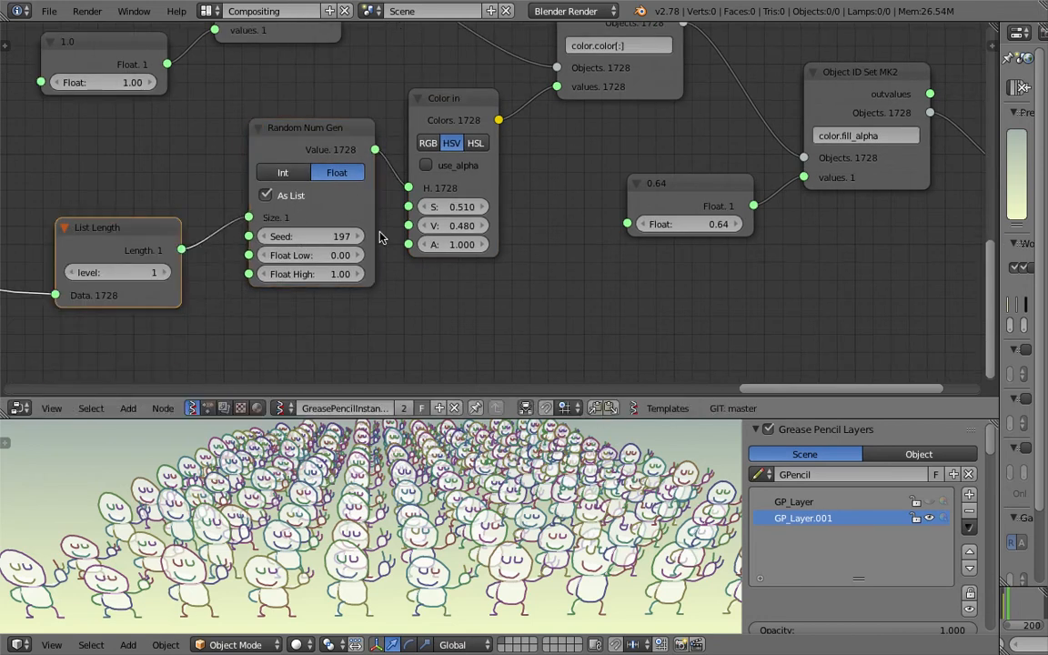
Move the 0.64 float node slightly farther away from the color.fill_alpha node
{"action": "middle_click_drag", "start_coordinate": [554, 215], "coordinate": [492, 250]}
{"action": "scroll", "coordinate": [536, 226], "scroll_direction": "down", "scroll_amount": 1}
{"action": "left_click", "coordinate": [557, 225]}
{"action": "left_click_drag", "start_coordinate": [555, 224], "coordinate": [528, 222]}
{"action": "middle_click_drag", "start_coordinate": [427, 454], "coordinate": [521, 482]}
{"action": "middle_click_drag", "start_coordinate": [586, 262], "coordinate": [502, 284]}
{"action": "scroll", "coordinate": [496, 288], "scroll_direction": "down", "scroll_amount": 2}
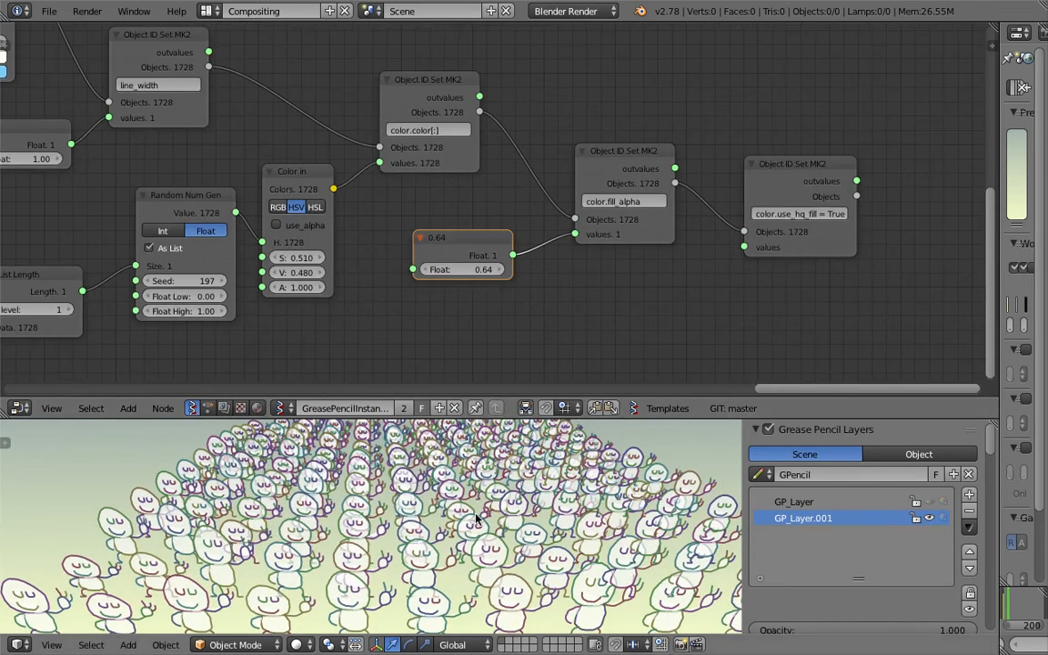
Examine the strokes and fills of the instanced grease pencil characters up close and across the whole crowd
{"action": "middle_click_drag", "start_coordinate": [383, 515], "coordinate": [202, 543]}
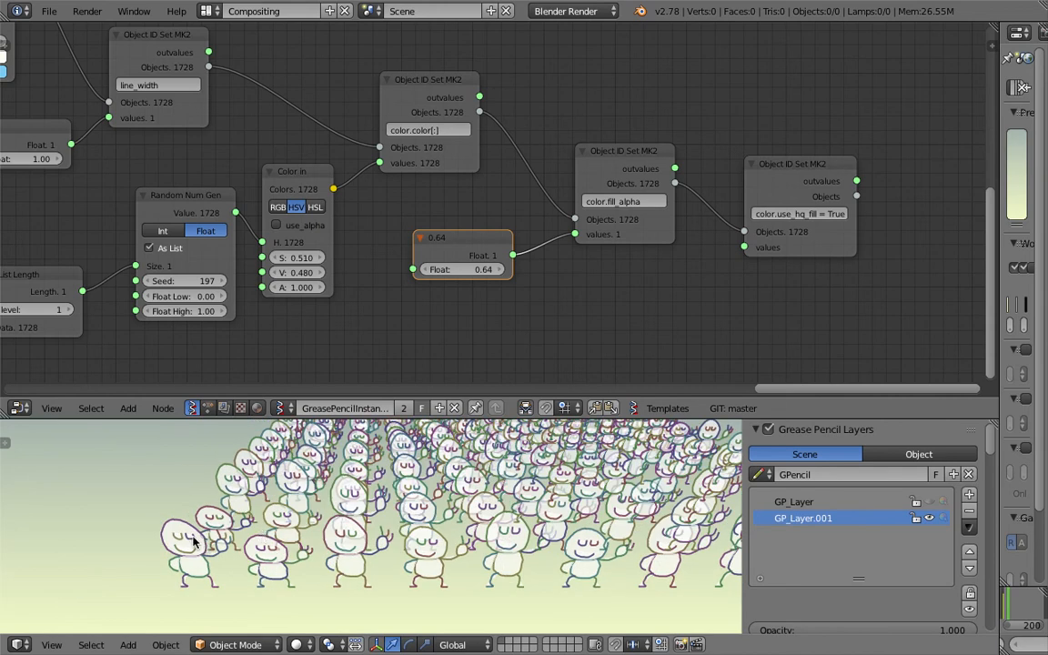
{"action": "scroll", "coordinate": [363, 543], "scroll_direction": "up", "scroll_amount": 2}
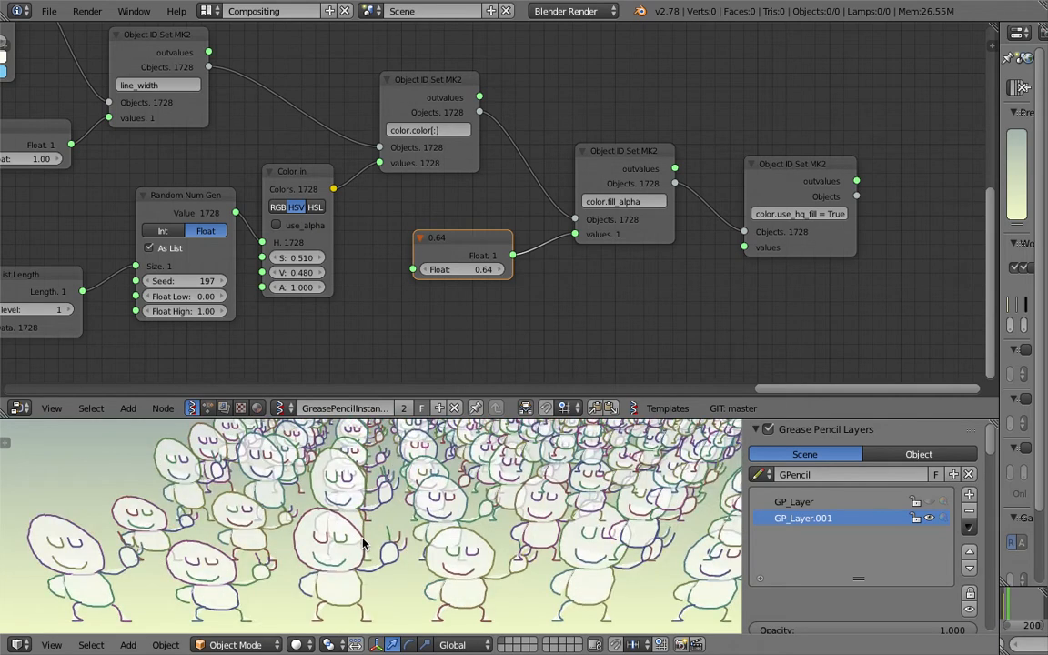
{"action": "scroll", "coordinate": [362, 544], "scroll_direction": "up", "scroll_amount": 1}
{"action": "scroll", "coordinate": [367, 526], "scroll_direction": "up", "scroll_amount": 1}
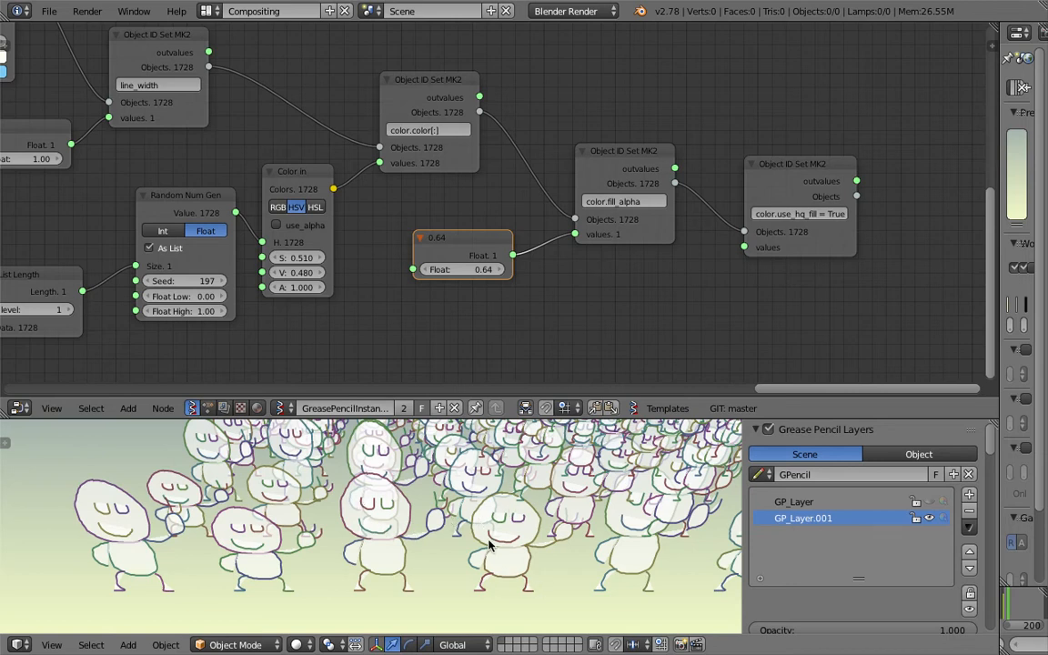
{"action": "scroll", "coordinate": [465, 553], "scroll_direction": "up", "scroll_amount": 1}
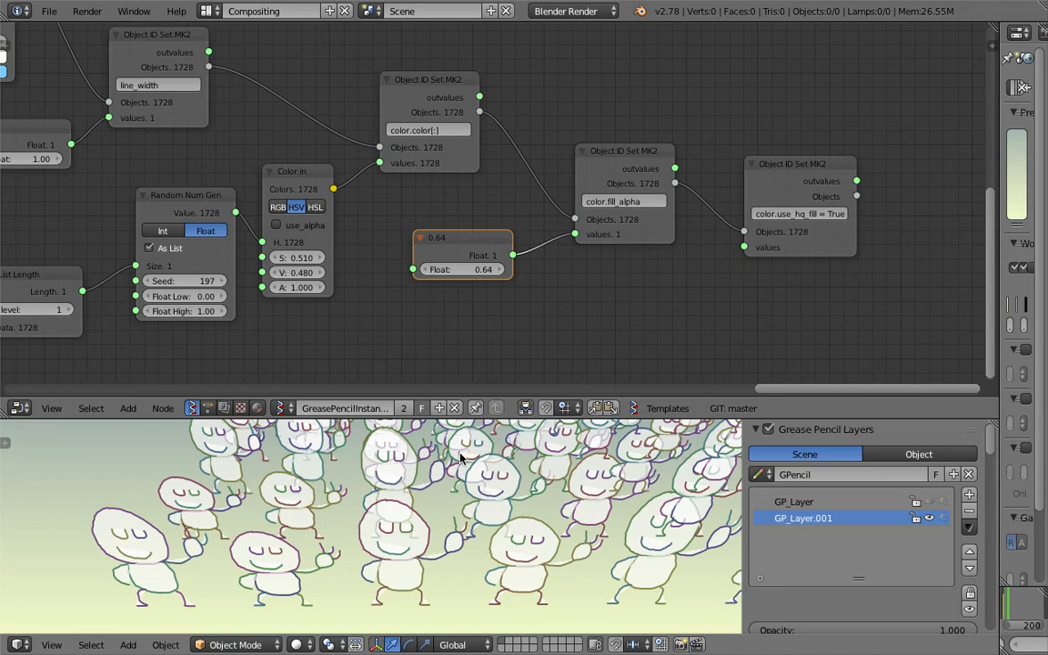
{"action": "scroll", "coordinate": [500, 465], "scroll_direction": "down", "scroll_amount": 5}
{"action": "middle_click_drag", "start_coordinate": [432, 472], "coordinate": [414, 517], "text": "shift"}
{"action": "middle_click_drag", "start_coordinate": [583, 500], "coordinate": [497, 511]}
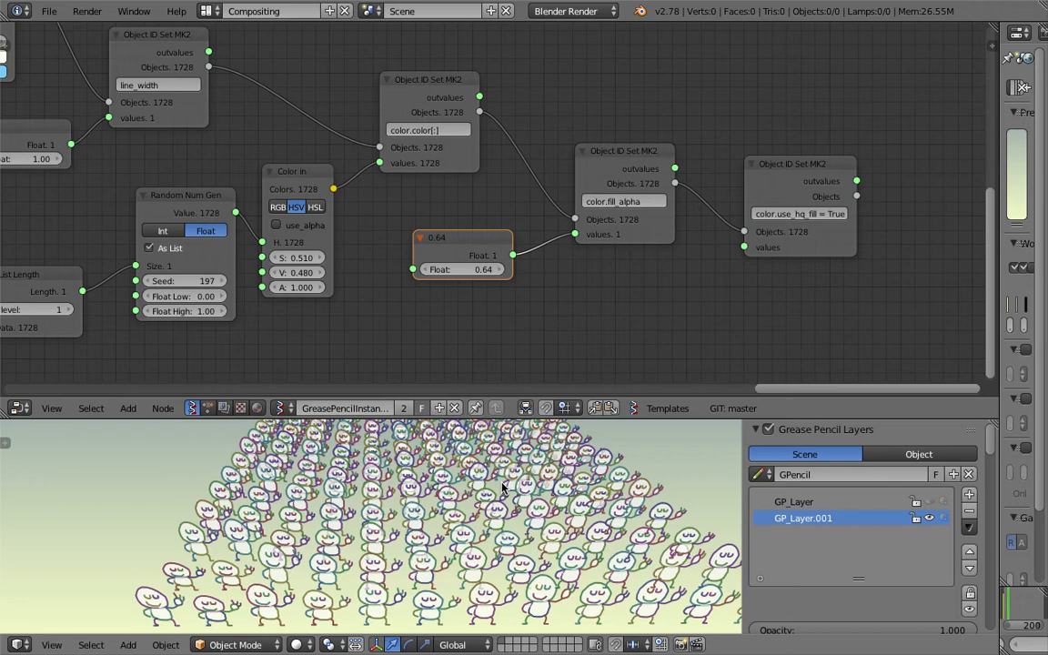
{"action": "mouse_move", "coordinate": [500, 467]}
{"action": "middle_mouse_down"}
{"action": "mouse_move", "coordinate": [460, 445]}
{"action": "mouse_move", "coordinate": [467, 452]}
{"action": "mouse_move", "coordinate": [455, 462]}
{"action": "mouse_move", "coordinate": [460, 429]}
{"action": "mouse_move", "coordinate": [468, 440]}
{"action": "mouse_move", "coordinate": [428, 405]}
{"action": "middle_mouse_up"}
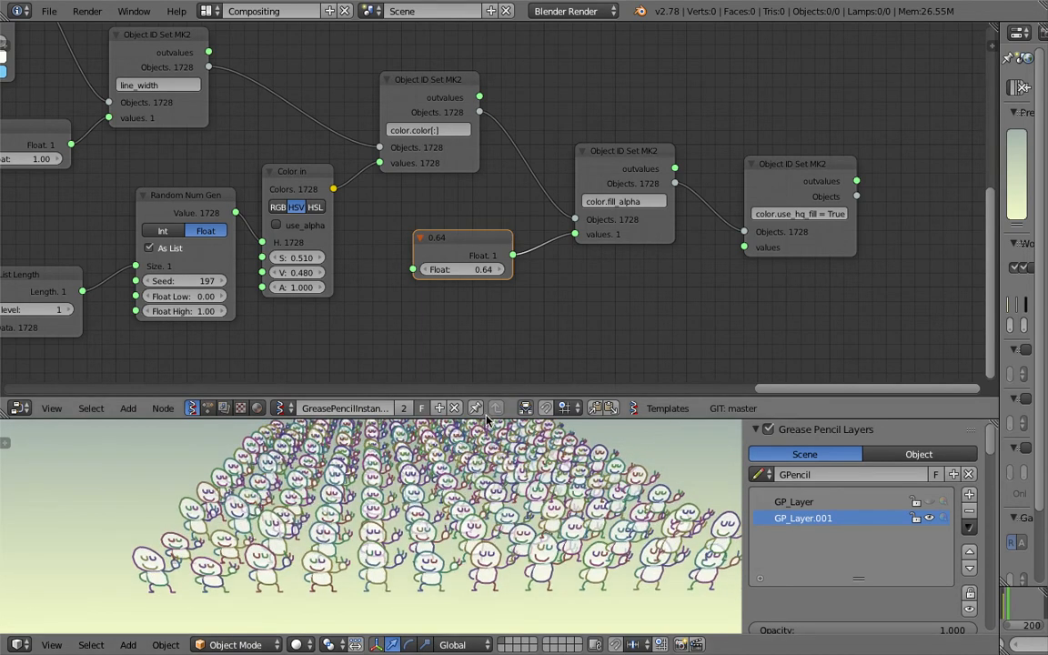
Enlarge the 3D view by raising its border with the node editor
{"action": "left_click_drag", "start_coordinate": [490, 411], "coordinate": [490, 349]}
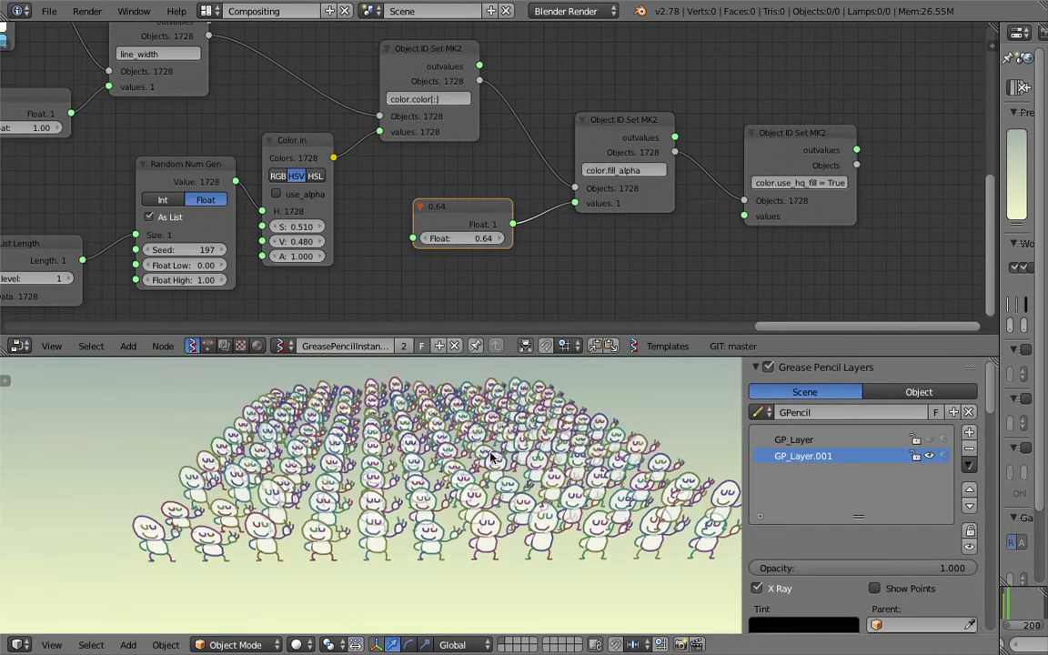
{"action": "middle_click_drag", "start_coordinate": [590, 262], "coordinate": [566, 258]}
{"action": "middle_click_drag", "start_coordinate": [475, 428], "coordinate": [508, 443]}
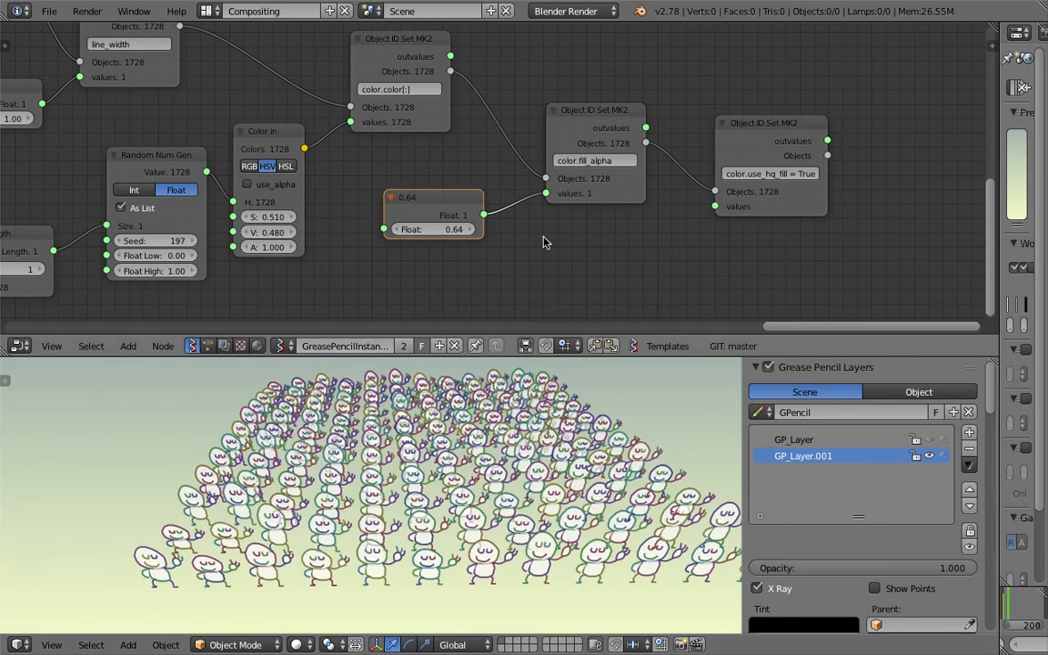
Shift the color.fill_alpha and color.use_hq_fill Object ID Set MK2 nodes slightly upward
{"action": "middle_click_drag", "start_coordinate": [489, 212], "coordinate": [453, 240]}
{"action": "left_click_drag", "start_coordinate": [573, 150], "coordinate": [568, 131]}
{"action": "left_click_drag", "start_coordinate": [725, 149], "coordinate": [726, 119]}
{"action": "scroll", "coordinate": [518, 148], "scroll_direction": "up", "scroll_amount": 3}
{"action": "middle_click_drag", "start_coordinate": [338, 123], "coordinate": [358, 132]}
{"action": "scroll", "coordinate": [355, 132], "scroll_direction": "up", "scroll_amount": 1}
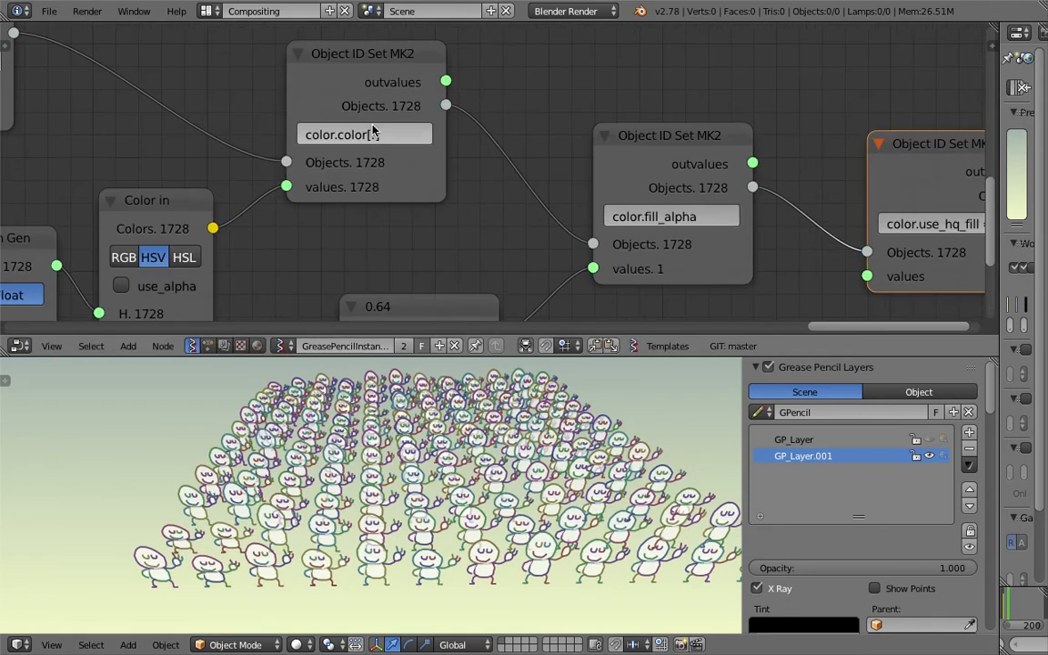
{"action": "middle_click_drag", "start_coordinate": [702, 144], "coordinate": [633, 126]}
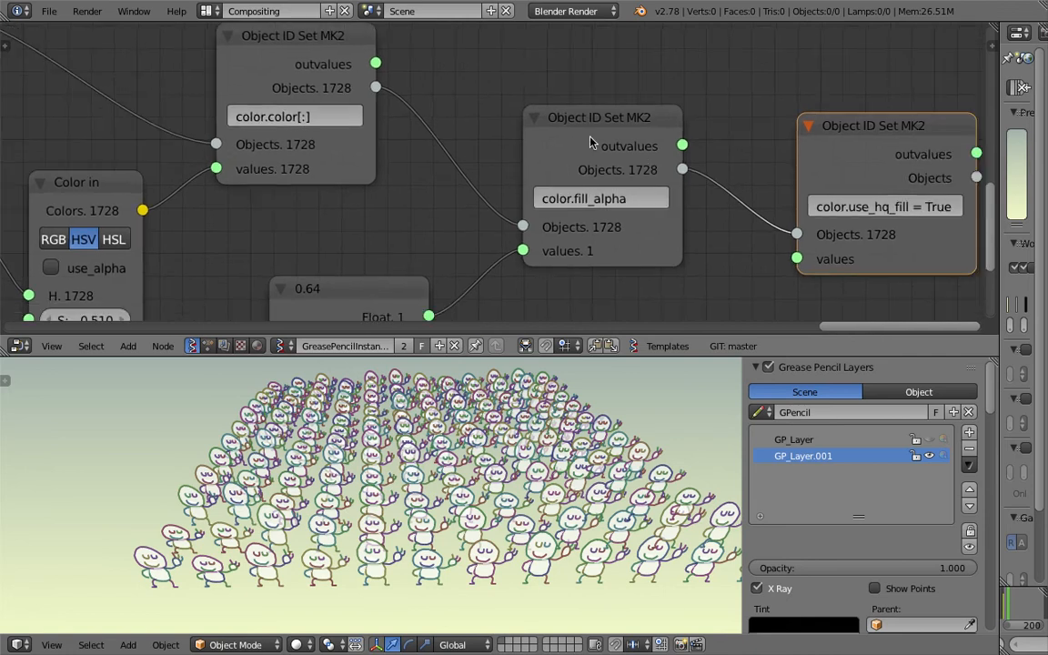
Set the float feeding color.fill_alpha to 0.2 and inspect the crowd's fill
{"action": "middle_click_drag", "start_coordinate": [570, 219], "coordinate": [566, 185]}
{"action": "middle_click_drag", "start_coordinate": [584, 227], "coordinate": [590, 152]}
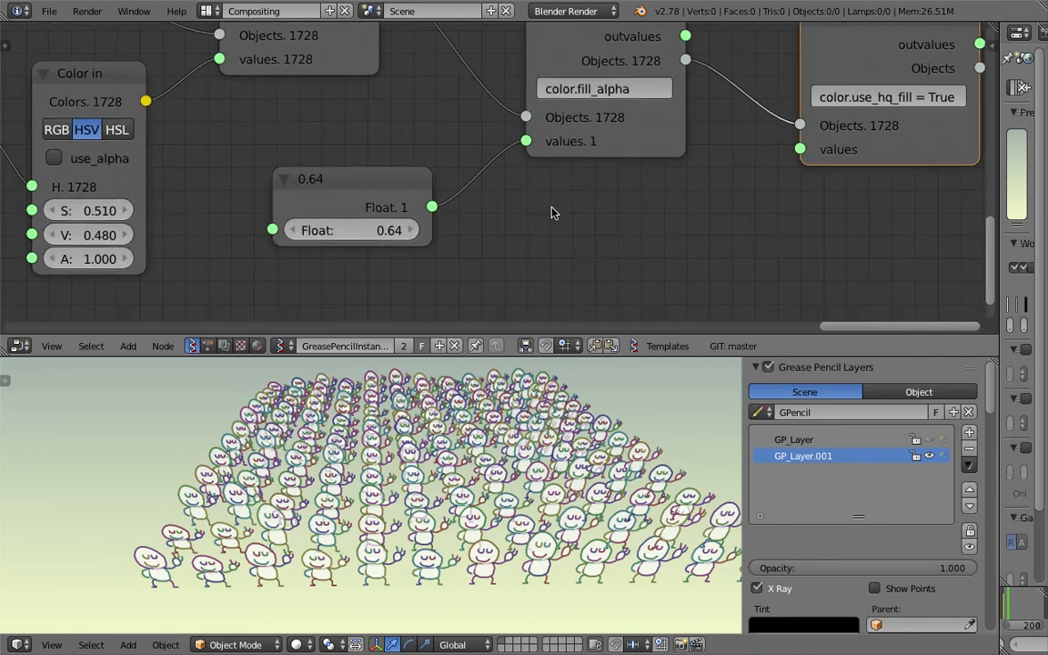
{"action": "left_click", "coordinate": [352, 230]}
{"action": "key", "text": "BackSpace"}
{"action": "type", "text": "0.2"}
{"action": "key", "text": "Return"}
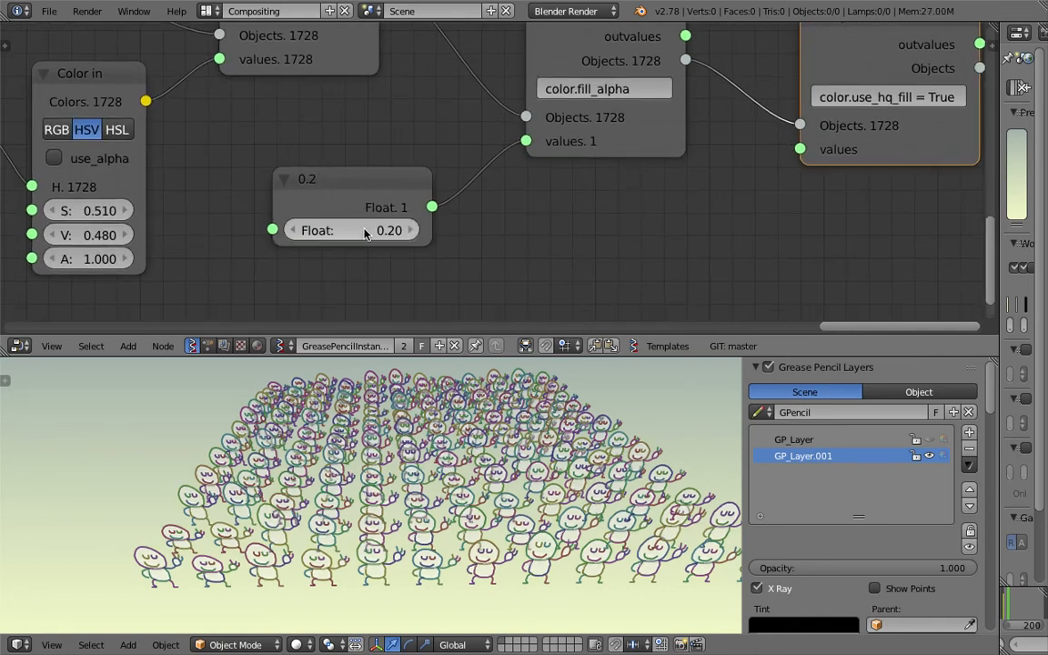
{"action": "middle_click_drag", "start_coordinate": [402, 435], "coordinate": [398, 398]}
{"action": "left_click_drag", "start_coordinate": [365, 239], "coordinate": [413, 367]}
{"action": "mouse_move", "coordinate": [443, 411]}
{"action": "middle_mouse_down"}
{"action": "mouse_move", "coordinate": [463, 489]}
{"action": "mouse_move", "coordinate": [444, 499]}
{"action": "mouse_move", "coordinate": [468, 468]}
{"action": "mouse_move", "coordinate": [460, 508]}
{"action": "mouse_move", "coordinate": [496, 468]}
{"action": "middle_mouse_up"}
{"action": "scroll", "coordinate": [461, 470], "scroll_direction": "up", "scroll_amount": 4}
Set the float feeding color.fill_alpha to 1 for fully opaque character fills
{"action": "left_click", "coordinate": [354, 230]}
{"action": "type", "text": "1"}
{"action": "key", "text": "Return"}
{"action": "scroll", "coordinate": [465, 508], "scroll_direction": "up", "scroll_amount": 2}
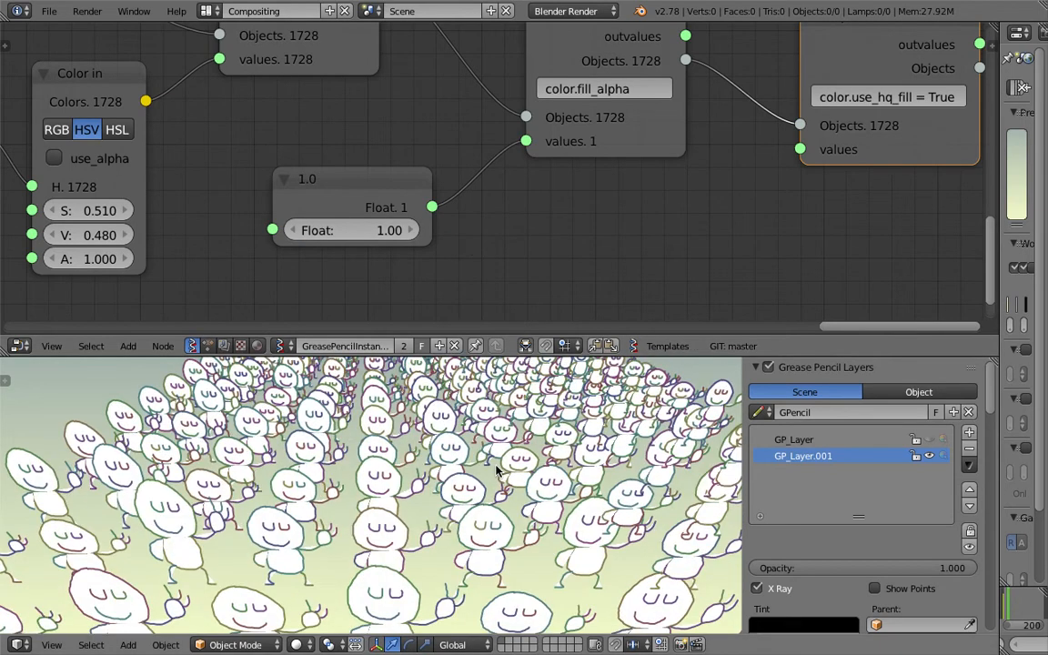
{"action": "scroll", "coordinate": [551, 222], "scroll_direction": "down", "scroll_amount": 1}
{"action": "scroll", "coordinate": [551, 219], "scroll_direction": "down", "scroll_amount": 1}
Move the color.use_hq_fill Object ID Set MK2 node slightly up and away from the color.fill_alpha node
{"action": "middle_click_drag", "start_coordinate": [690, 183], "coordinate": [493, 230]}
{"action": "left_click_drag", "start_coordinate": [623, 89], "coordinate": [629, 74]}
{"action": "left_click_drag", "start_coordinate": [716, 132], "coordinate": [749, 131]}
{"action": "scroll", "coordinate": [647, 154], "scroll_direction": "up", "scroll_amount": 2}
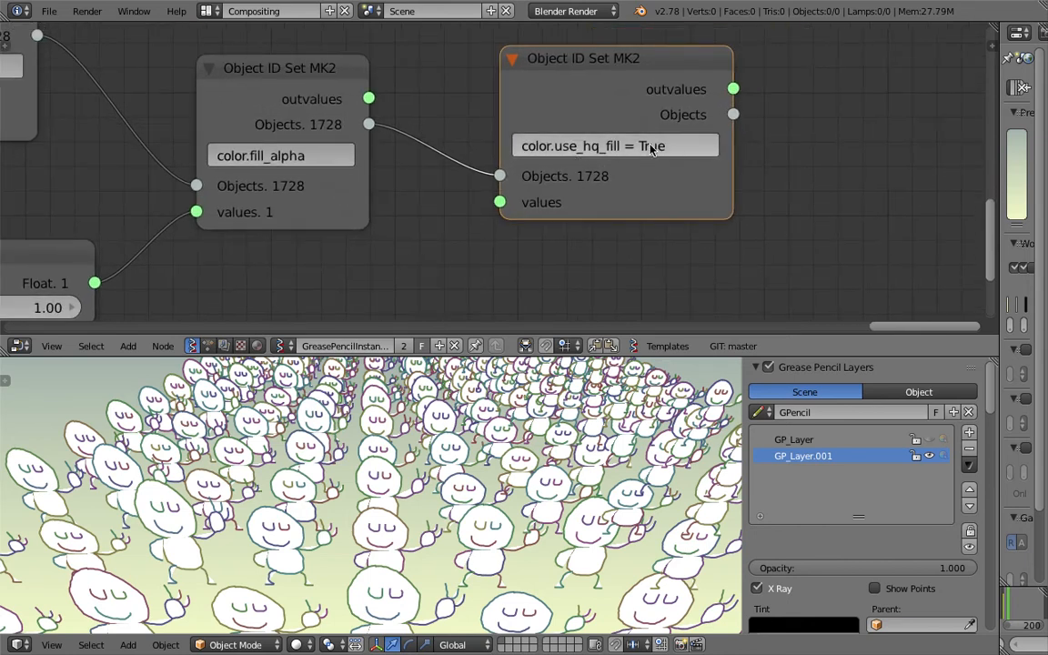
Change the last Object ID Set MK2 node's expression to color.use_hq_fill = False
{"action": "left_click", "coordinate": [651, 146]}
{"action": "double_click", "coordinate": [651, 146]}
{"action": "type", "text": "Fals"}
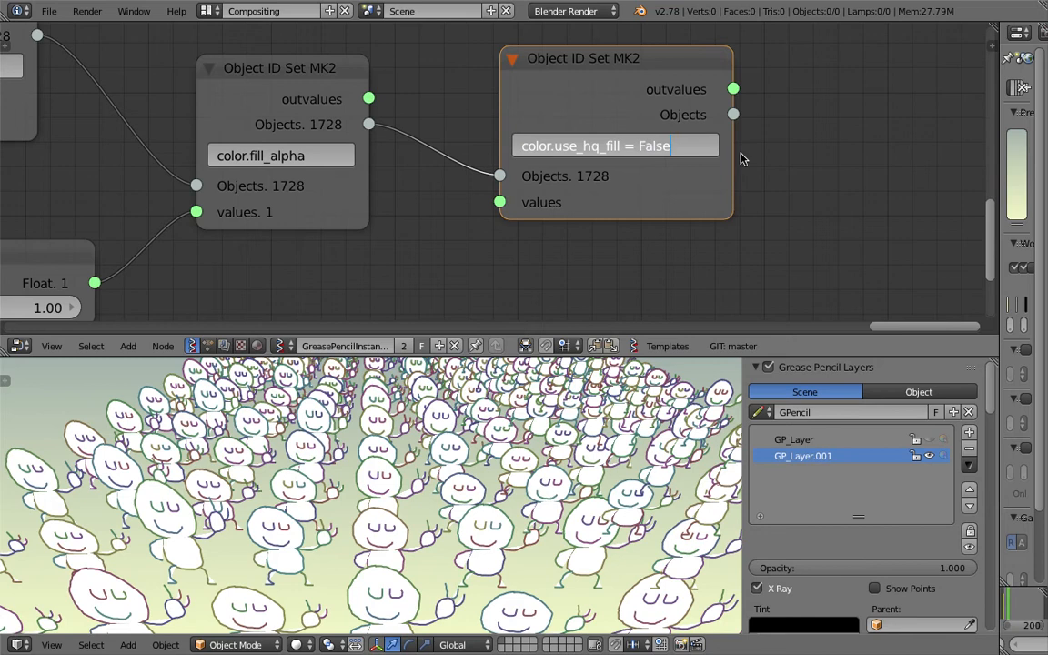
{"action": "key", "text": "Return"}
Set the last Object ID Set MK2 node's expression back to color.use_hq_fill = True
{"action": "left_click", "coordinate": [637, 146]}
{"action": "left_click", "coordinate": [637, 146]}
{"action": "left_click_drag", "start_coordinate": [638, 145], "coordinate": [702, 155]}
{"action": "type", "text": "True"}
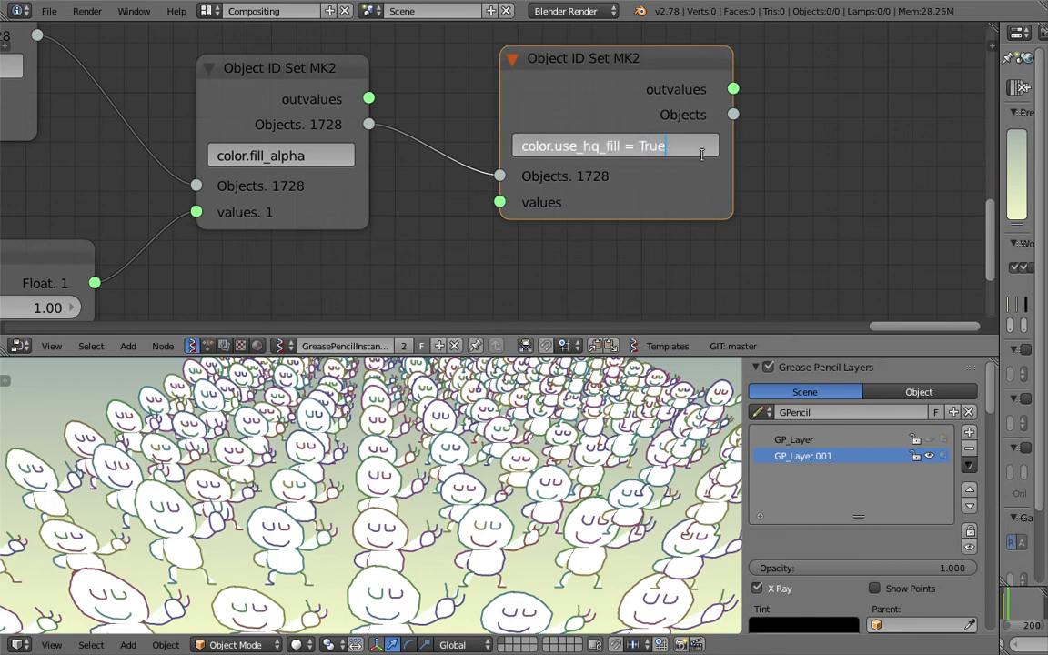
{"action": "key", "text": "Return"}
{"action": "scroll", "coordinate": [419, 501], "scroll_direction": "down", "scroll_amount": 5}
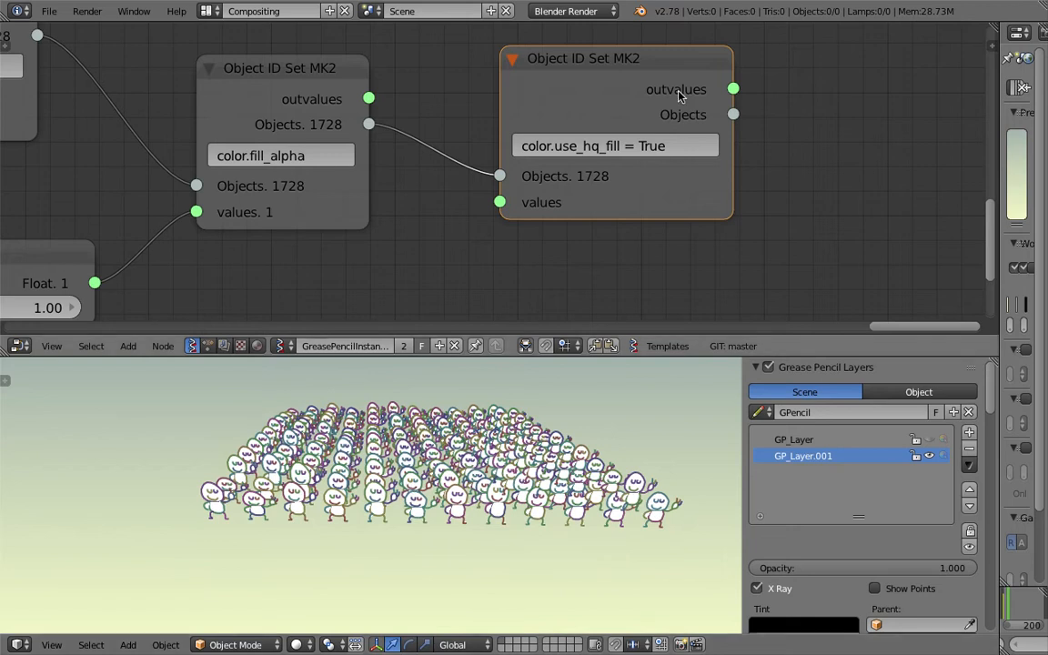
Lower the Grease Pencil node slightly relative to the line_width Object ID Set MK2 node
{"action": "scroll", "coordinate": [521, 187], "scroll_direction": "down", "scroll_amount": 7}
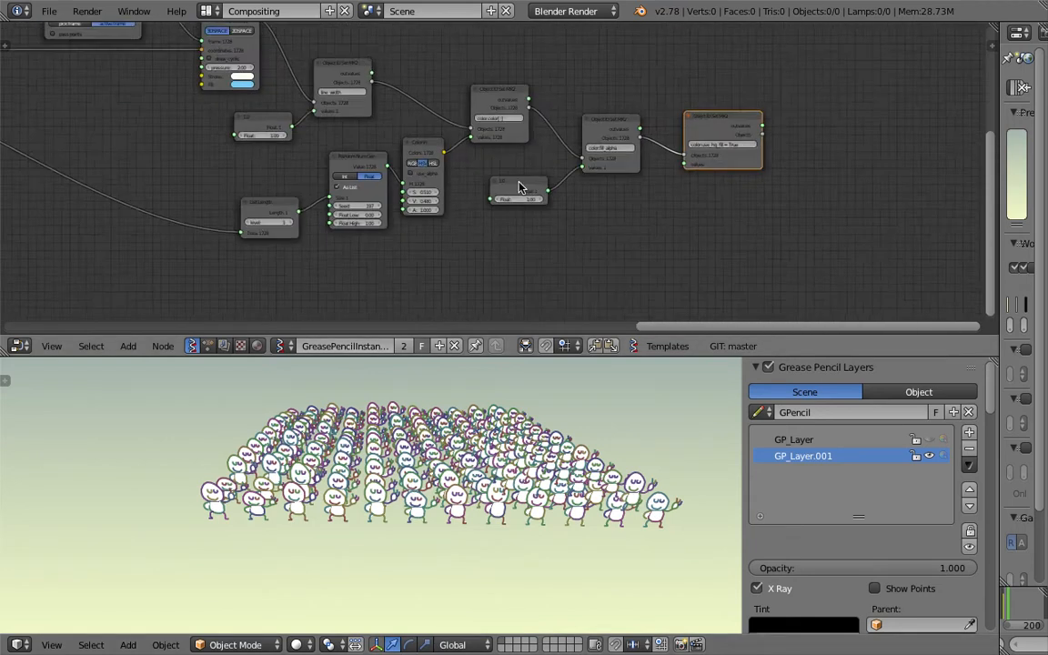
{"action": "scroll", "coordinate": [521, 188], "scroll_direction": "down", "scroll_amount": 6}
{"action": "middle_click_drag", "start_coordinate": [544, 190], "coordinate": [564, 194]}
{"action": "middle_click_drag", "start_coordinate": [322, 117], "coordinate": [454, 132]}
{"action": "scroll", "coordinate": [350, 71], "scroll_direction": "up", "scroll_amount": 4}
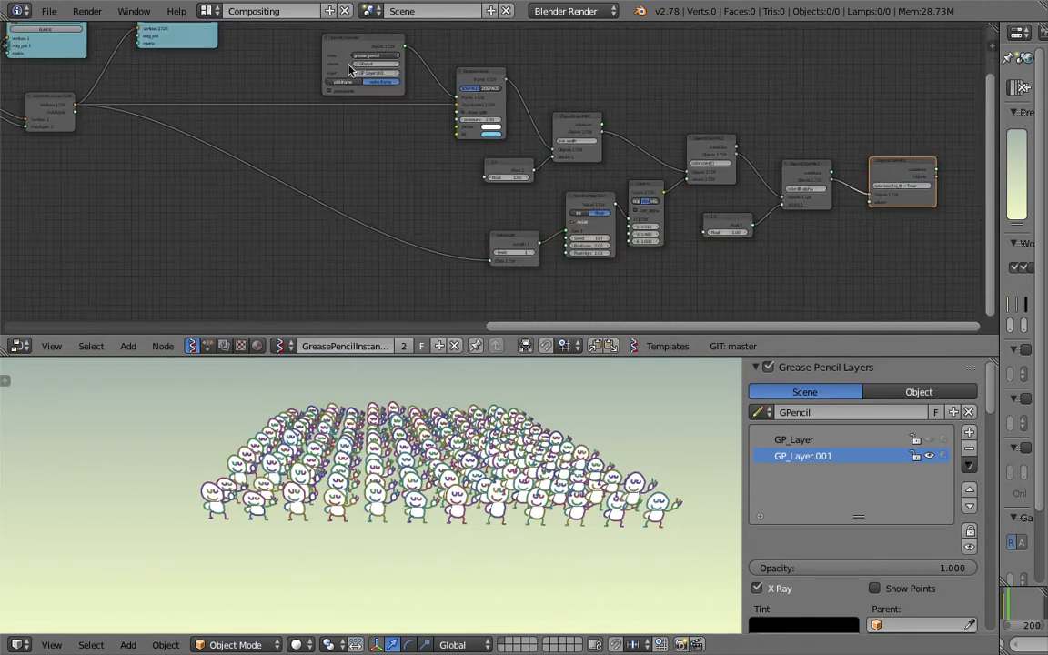
{"action": "scroll", "coordinate": [456, 202], "scroll_direction": "up", "scroll_amount": 5}
{"action": "middle_click_drag", "start_coordinate": [455, 201], "coordinate": [461, 297]}
{"action": "left_click_drag", "start_coordinate": [482, 127], "coordinate": [477, 142]}
Move the Grease Pencil node and its downstream node chain right and down, and shift their Object ID Selector node right
{"action": "scroll", "coordinate": [583, 212], "scroll_direction": "down", "scroll_amount": 1}
{"action": "scroll", "coordinate": [582, 211], "scroll_direction": "down", "scroll_amount": 3}
{"action": "left_click_drag", "start_coordinate": [460, 103], "coordinate": [810, 300]}
{"action": "key", "text": "g"}
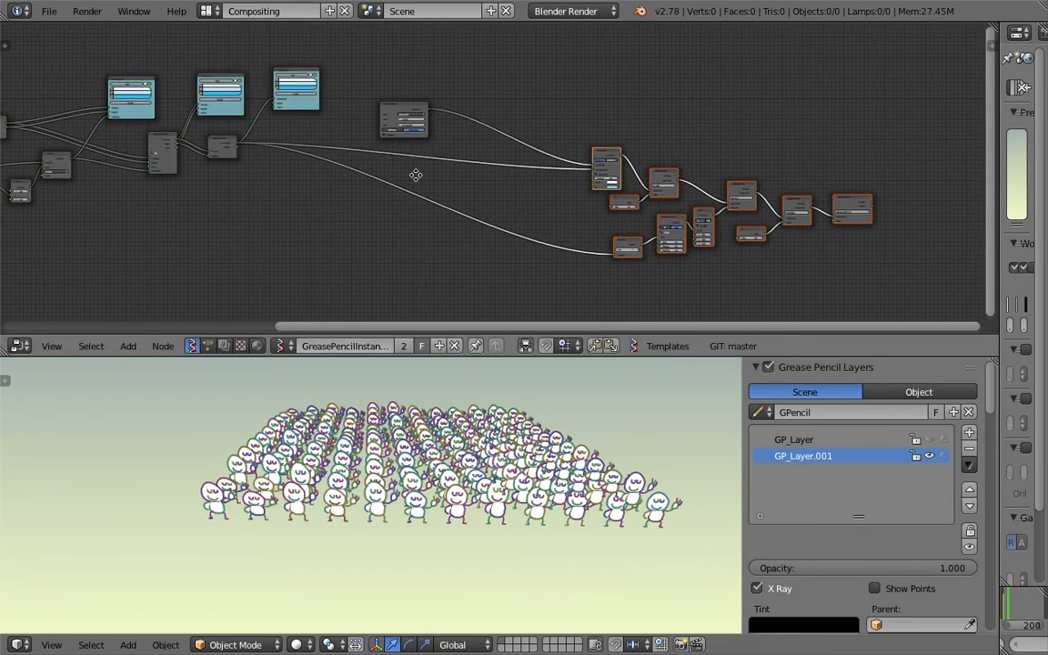
{"action": "middle_click_drag", "start_coordinate": [416, 174], "coordinate": [561, 177]}
{"action": "left_click_drag", "start_coordinate": [543, 106], "coordinate": [629, 115]}
Sketch three groups of separate strokes, vertical, horizontal and vertical, in the empty canvas area below the Plane MK2 node
{"action": "middle_click_drag", "start_coordinate": [360, 178], "coordinate": [627, 164]}
{"action": "scroll", "coordinate": [530, 209], "scroll_direction": "up", "scroll_amount": 3}
{"action": "scroll", "coordinate": [530, 210], "scroll_direction": "up", "scroll_amount": 3}
{"action": "middle_click_drag", "start_coordinate": [341, 230], "coordinate": [464, 192]}
{"action": "scroll", "coordinate": [379, 224], "scroll_direction": "up", "scroll_amount": 6}
{"action": "middle_click_drag", "start_coordinate": [338, 196], "coordinate": [385, 157]}
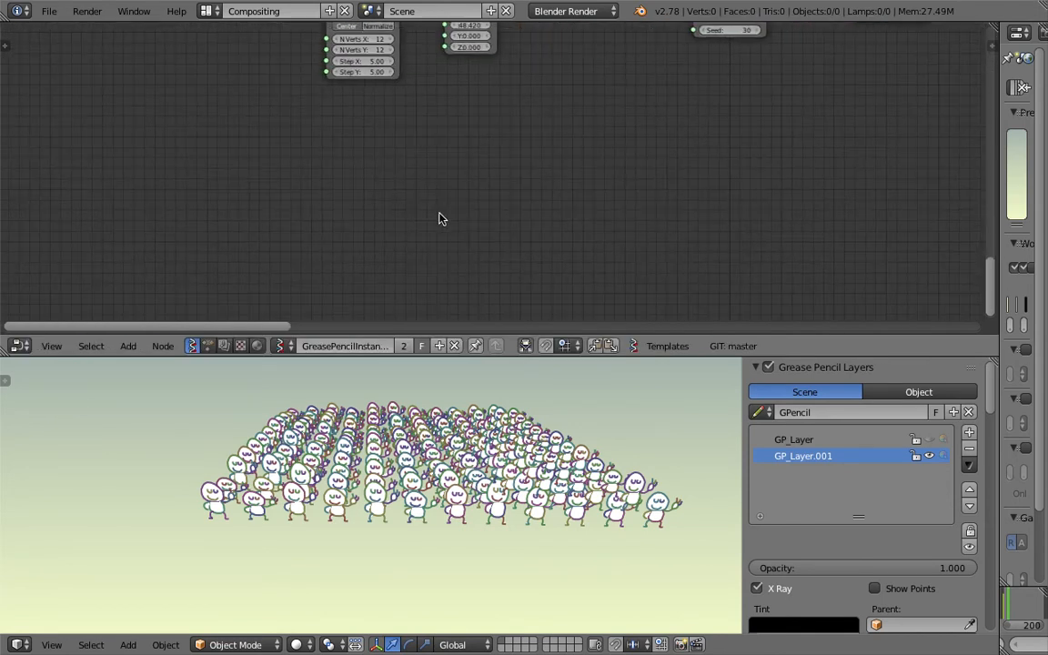
{"action": "scroll", "coordinate": [438, 218], "scroll_direction": "up", "scroll_amount": 2}
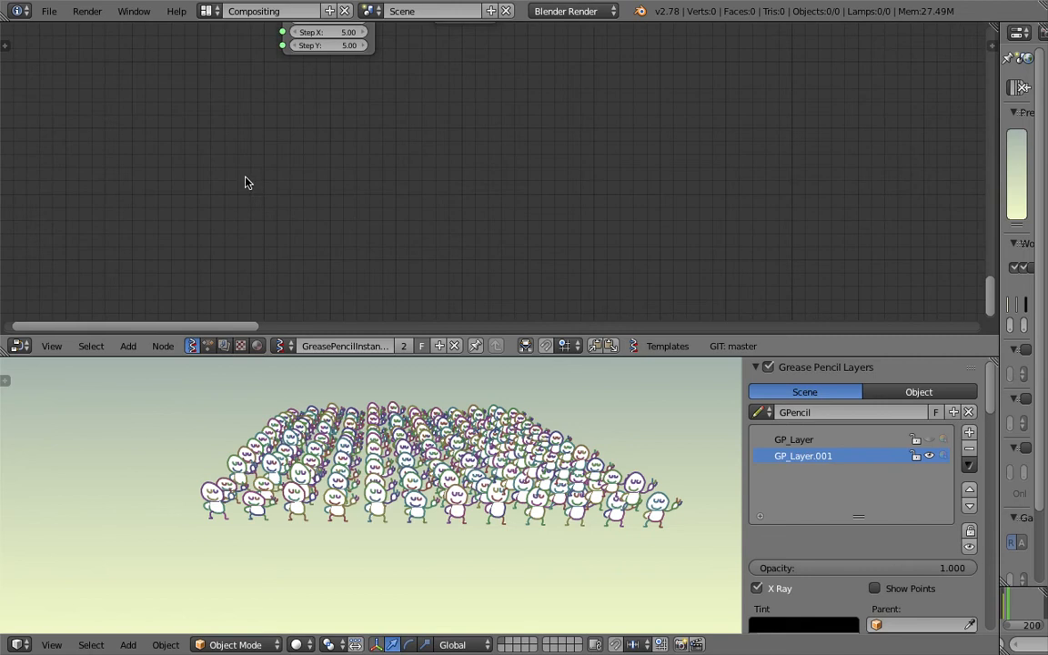
{"action": "mouse_move", "coordinate": [251, 167]}
{"action": "left_mouse_down"}
{"action": "mouse_move", "coordinate": [253, 214]}
{"action": "mouse_move", "coordinate": [265, 212]}
{"action": "left_mouse_up"}
{"action": "left_click_drag", "start_coordinate": [297, 165], "coordinate": [304, 227]}
{"action": "scroll", "coordinate": [333, 187], "scroll_direction": "up", "scroll_amount": 1}
{"action": "mouse_move", "coordinate": [305, 164]}
{"action": "left_mouse_down"}
{"action": "mouse_move", "coordinate": [362, 162]}
{"action": "mouse_move", "coordinate": [357, 195]}
{"action": "left_mouse_up"}
{"action": "left_click_drag", "start_coordinate": [399, 162], "coordinate": [397, 216]}
Draw a connected zigzag above each stroke group, and a curved stroke with two short marks beside the zigzags
{"action": "middle_click_drag", "start_coordinate": [384, 172], "coordinate": [441, 220]}
{"action": "mouse_move", "coordinate": [238, 196]}
{"action": "left_mouse_down"}
{"action": "mouse_move", "coordinate": [238, 146]}
{"action": "mouse_move", "coordinate": [255, 177]}
{"action": "mouse_move", "coordinate": [271, 115]}
{"action": "mouse_move", "coordinate": [288, 186]}
{"action": "mouse_move", "coordinate": [307, 180]}
{"action": "left_mouse_up"}
{"action": "left_click_drag", "start_coordinate": [425, 172], "coordinate": [349, 141]}
{"action": "left_click_drag", "start_coordinate": [456, 131], "coordinate": [457, 157]}
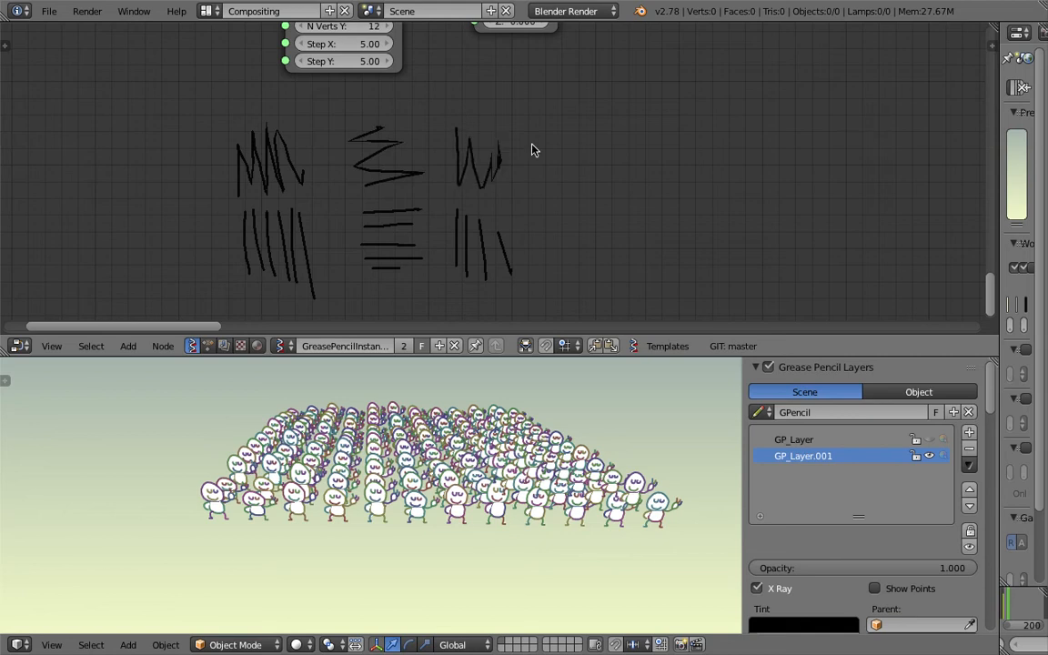
{"action": "middle_click_drag", "start_coordinate": [571, 133], "coordinate": [501, 129]}
{"action": "left_click_drag", "start_coordinate": [549, 143], "coordinate": [537, 162]}
{"action": "left_click_drag", "start_coordinate": [531, 173], "coordinate": [544, 178]}
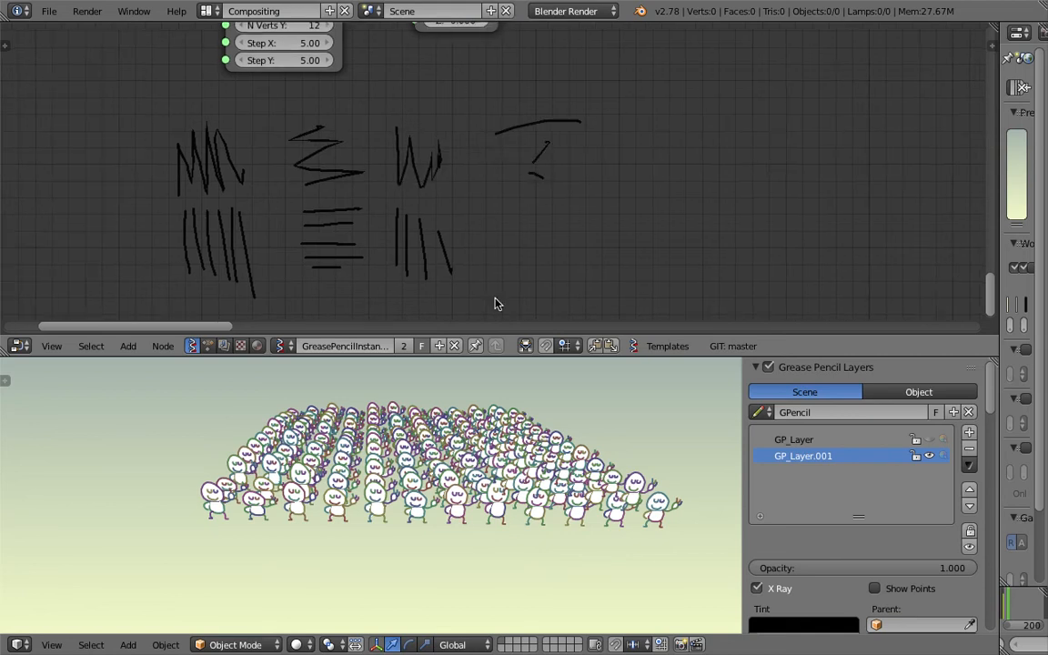
Circle the first group of separate vertical strokes and draw four short strokes below the third group
{"action": "scroll", "coordinate": [346, 505], "scroll_direction": "up", "scroll_amount": 5}
{"action": "middle_click_drag", "start_coordinate": [351, 491], "coordinate": [313, 397]}
{"action": "middle_click_drag", "start_coordinate": [284, 456], "coordinate": [191, 442]}
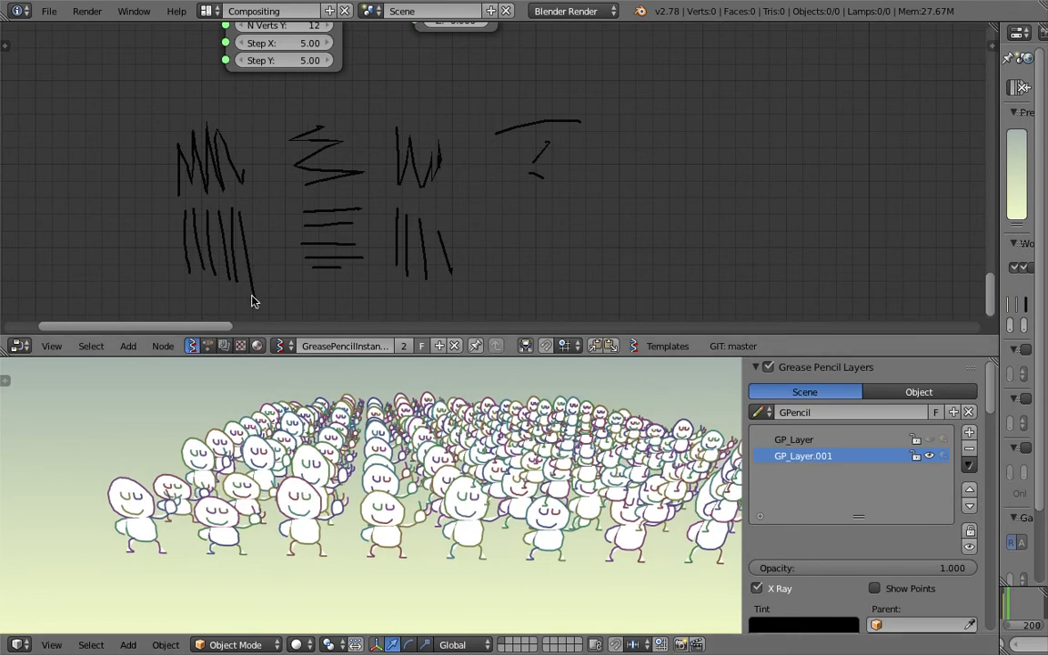
{"action": "middle_click_drag", "start_coordinate": [219, 200], "coordinate": [301, 184]}
{"action": "scroll", "coordinate": [222, 199], "scroll_direction": "up", "scroll_amount": 2}
{"action": "mouse_move", "coordinate": [194, 190]}
{"action": "left_mouse_down"}
{"action": "mouse_move", "coordinate": [175, 254]}
{"action": "mouse_move", "coordinate": [314, 330]}
{"action": "mouse_move", "coordinate": [193, 248]}
{"action": "mouse_move", "coordinate": [234, 262]}
{"action": "left_mouse_up"}
{"action": "scroll", "coordinate": [356, 264], "scroll_direction": "down", "scroll_amount": 2}
{"action": "middle_click_drag", "start_coordinate": [372, 273], "coordinate": [356, 185]}
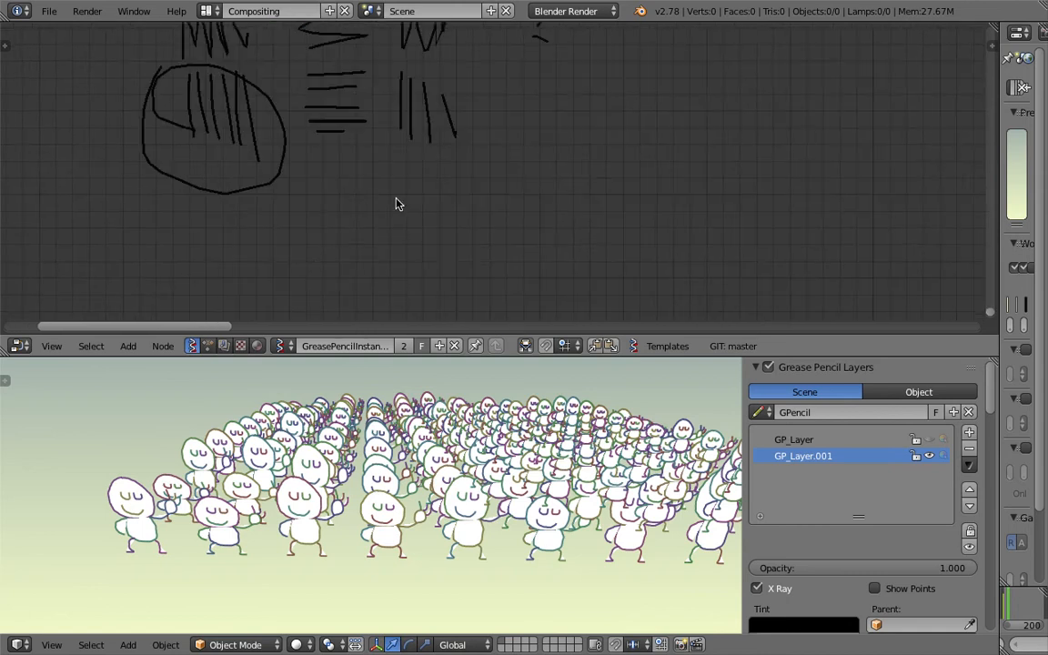
{"action": "left_click_drag", "start_coordinate": [446, 207], "coordinate": [444, 251]}
{"action": "left_click_drag", "start_coordinate": [464, 234], "coordinate": [470, 241]}
{"action": "scroll", "coordinate": [501, 189], "scroll_direction": "down", "scroll_amount": 3}
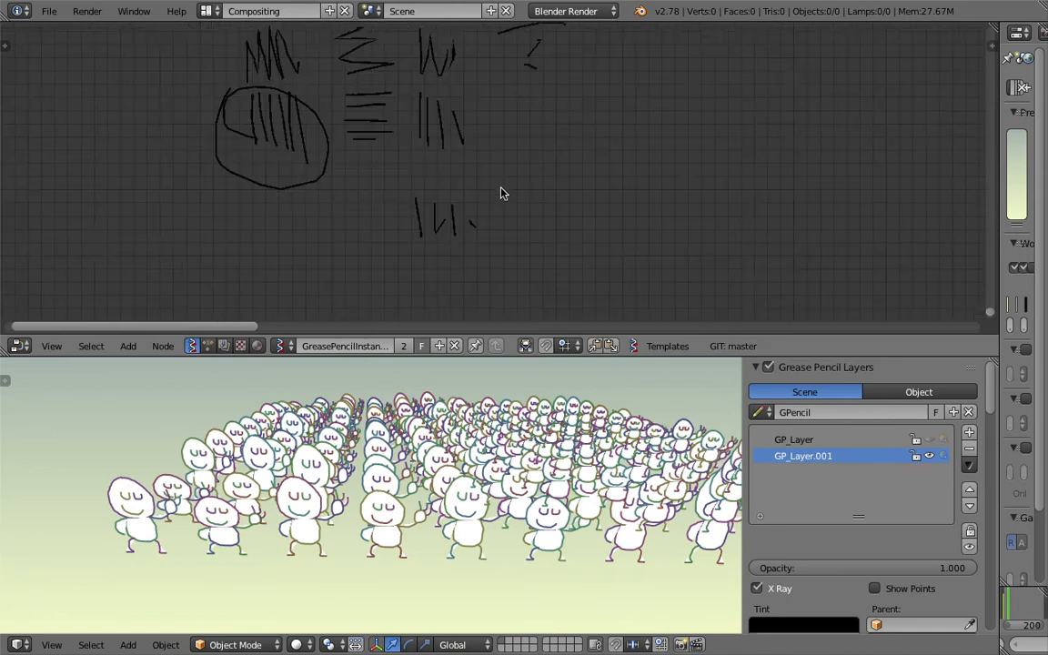
Move the integer node up and right, next to the Line node it feeds
{"action": "middle_click_drag", "start_coordinate": [508, 195], "coordinate": [468, 200]}
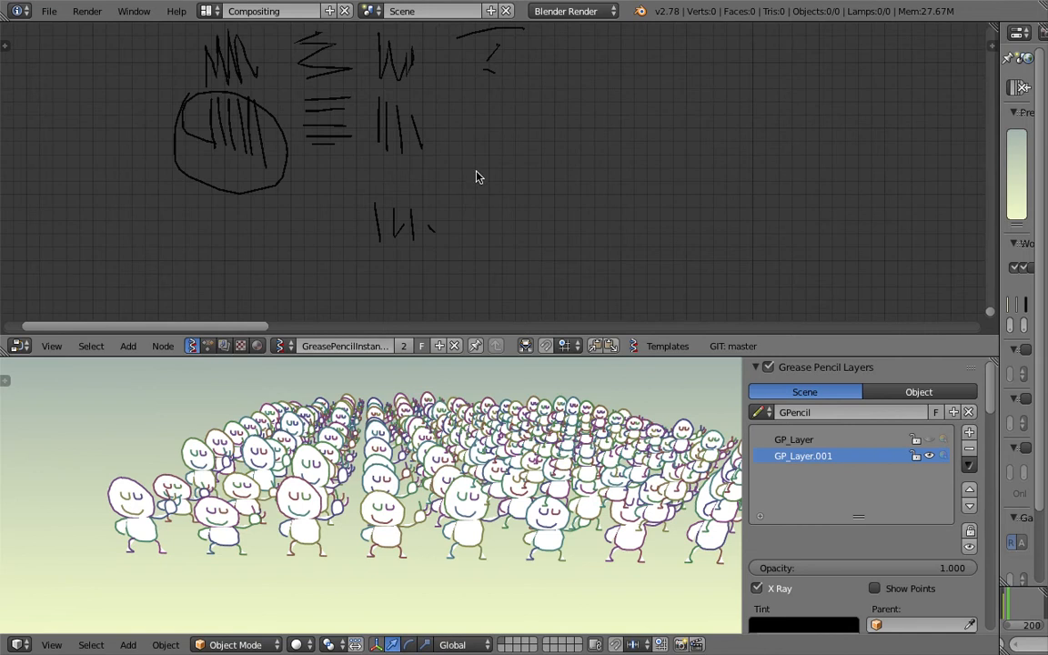
{"action": "scroll", "coordinate": [519, 229], "scroll_direction": "down", "scroll_amount": 3}
{"action": "middle_click_drag", "start_coordinate": [515, 152], "coordinate": [487, 250]}
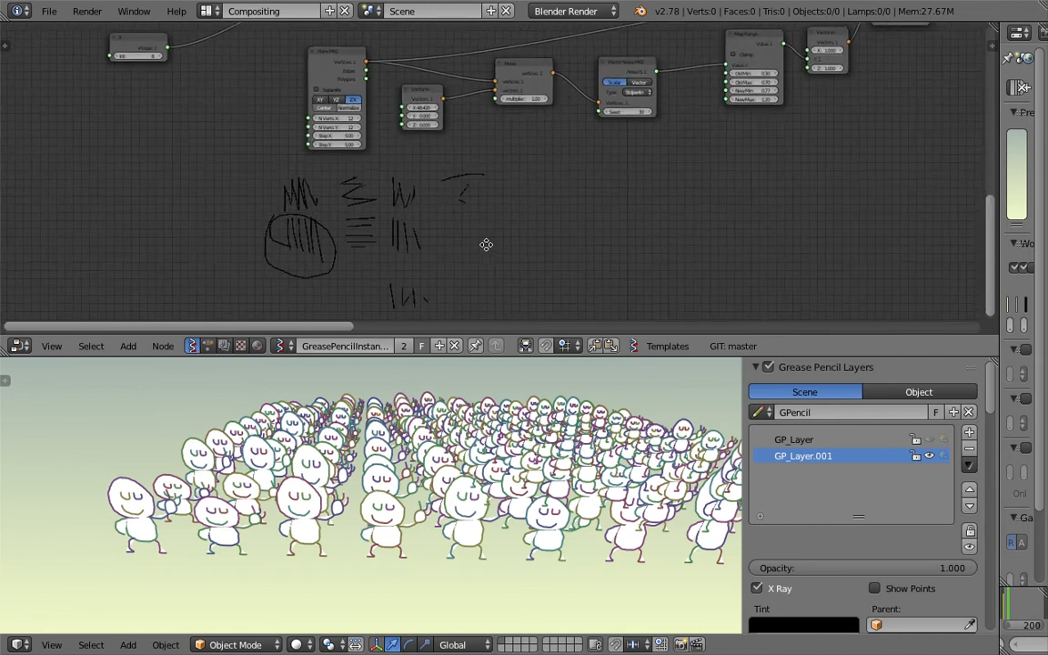
{"action": "middle_click_drag", "start_coordinate": [470, 128], "coordinate": [533, 164]}
{"action": "middle_click_drag", "start_coordinate": [511, 52], "coordinate": [475, 96]}
{"action": "middle_click_drag", "start_coordinate": [290, 130], "coordinate": [291, 156]}
{"action": "left_click_drag", "start_coordinate": [181, 151], "coordinate": [321, 84]}
{"action": "scroll", "coordinate": [407, 162], "scroll_direction": "up", "scroll_amount": 2}
{"action": "middle_click_drag", "start_coordinate": [414, 162], "coordinate": [344, 106]}
{"action": "middle_click_drag", "start_coordinate": [440, 224], "coordinate": [426, 332]}
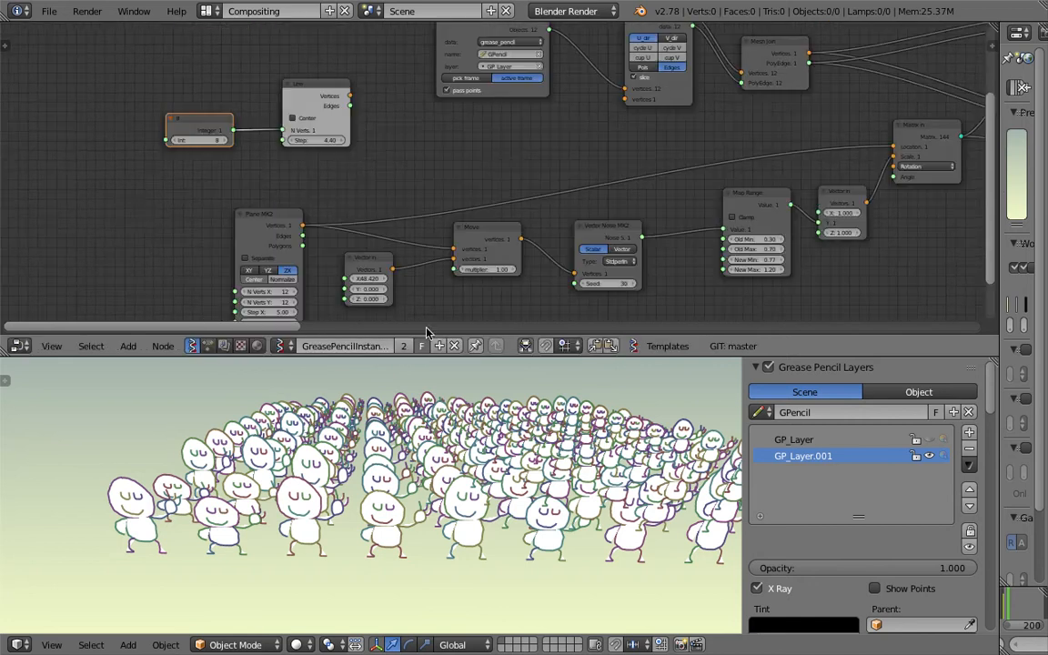
Draw the character 我 in empty canvas space, enclose it in a circle, and add a brace and an arrow beside it
{"action": "middle_click_drag", "start_coordinate": [393, 210], "coordinate": [595, 175]}
{"action": "middle_click_drag", "start_coordinate": [330, 140], "coordinate": [435, 148]}
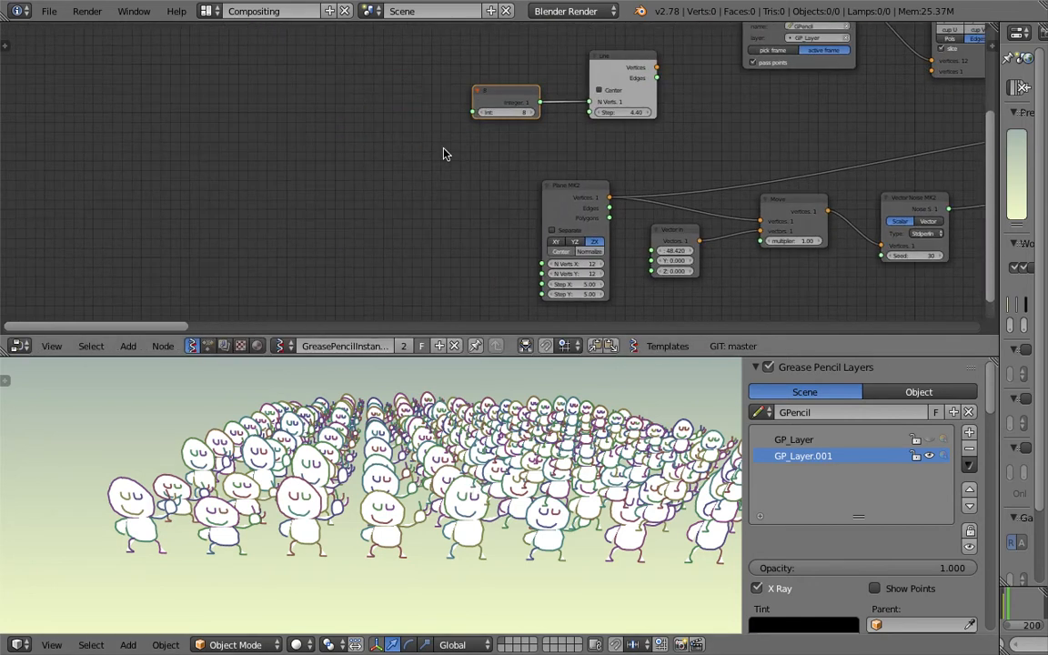
{"action": "scroll", "coordinate": [400, 157], "scroll_direction": "up", "scroll_amount": 4}
{"action": "mouse_move", "coordinate": [264, 162]}
{"action": "middle_mouse_down"}
{"action": "mouse_move", "coordinate": [281, 163]}
{"action": "mouse_move", "coordinate": [263, 156]}
{"action": "middle_mouse_up"}
{"action": "scroll", "coordinate": [234, 137], "scroll_direction": "up", "scroll_amount": 3}
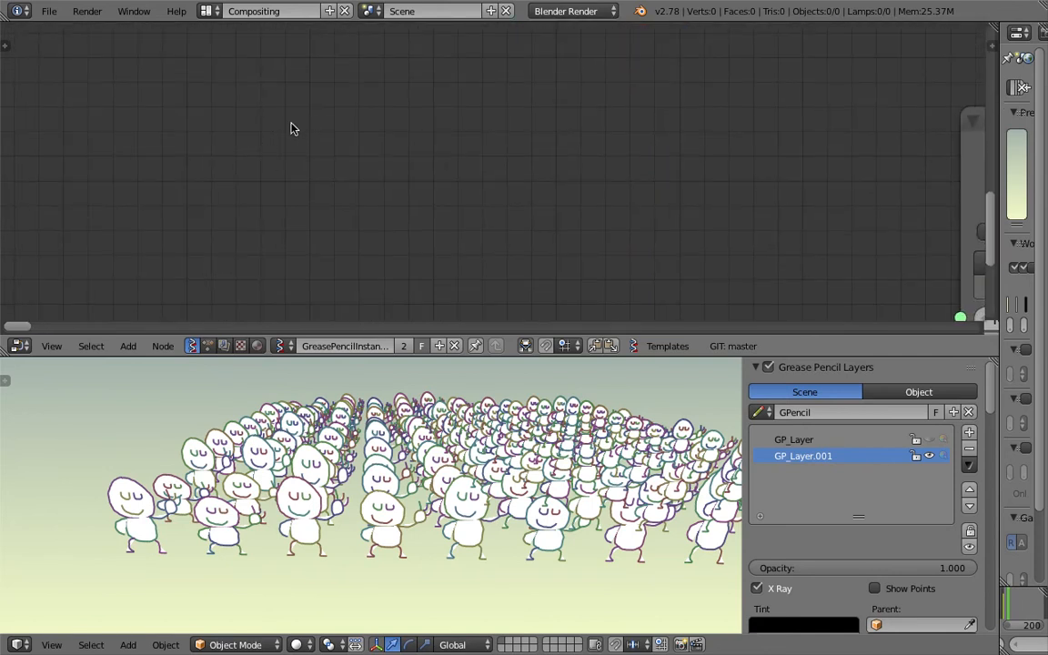
{"action": "scroll", "coordinate": [291, 129], "scroll_direction": "up", "scroll_amount": 2}
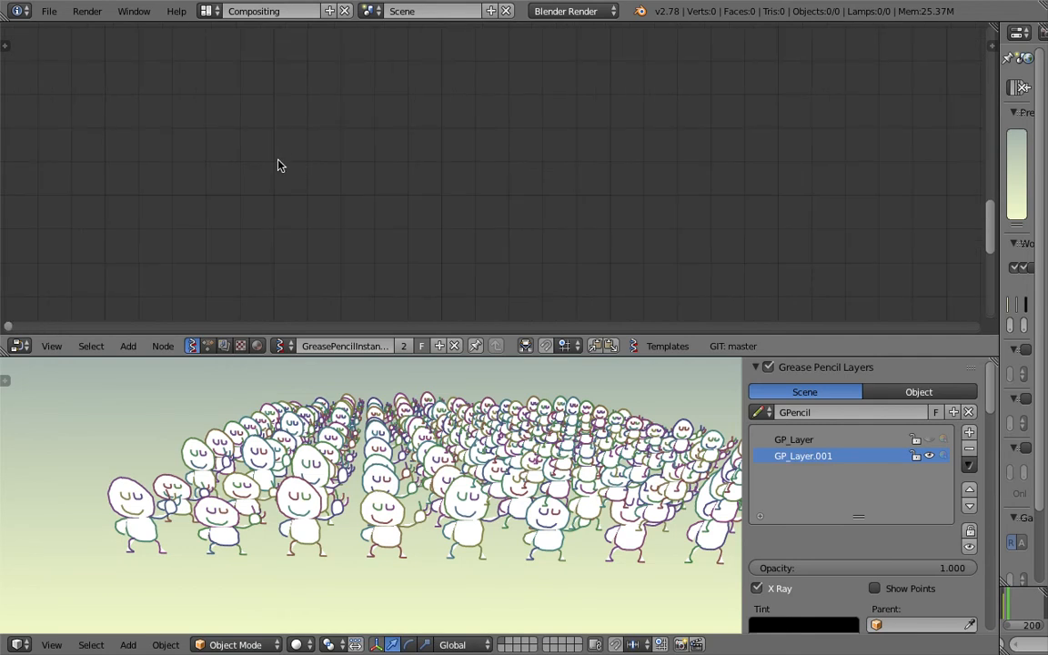
{"action": "left_click_drag", "start_coordinate": [293, 153], "coordinate": [318, 155]}
{"action": "mouse_move", "coordinate": [264, 129]}
{"action": "left_mouse_down"}
{"action": "mouse_move", "coordinate": [262, 208]}
{"action": "mouse_move", "coordinate": [236, 213]}
{"action": "mouse_move", "coordinate": [273, 180]}
{"action": "mouse_move", "coordinate": [299, 193]}
{"action": "left_mouse_up"}
{"action": "mouse_move", "coordinate": [307, 118]}
{"action": "left_mouse_down"}
{"action": "mouse_move", "coordinate": [313, 136]}
{"action": "mouse_move", "coordinate": [381, 159]}
{"action": "mouse_move", "coordinate": [393, 194]}
{"action": "mouse_move", "coordinate": [380, 237]}
{"action": "left_mouse_up"}
{"action": "mouse_move", "coordinate": [271, 91]}
{"action": "left_mouse_down"}
{"action": "mouse_move", "coordinate": [204, 168]}
{"action": "mouse_move", "coordinate": [311, 234]}
{"action": "mouse_move", "coordinate": [311, 93]}
{"action": "mouse_move", "coordinate": [201, 180]}
{"action": "mouse_move", "coordinate": [360, 182]}
{"action": "mouse_move", "coordinate": [278, 196]}
{"action": "mouse_move", "coordinate": [336, 160]}
{"action": "left_mouse_up"}
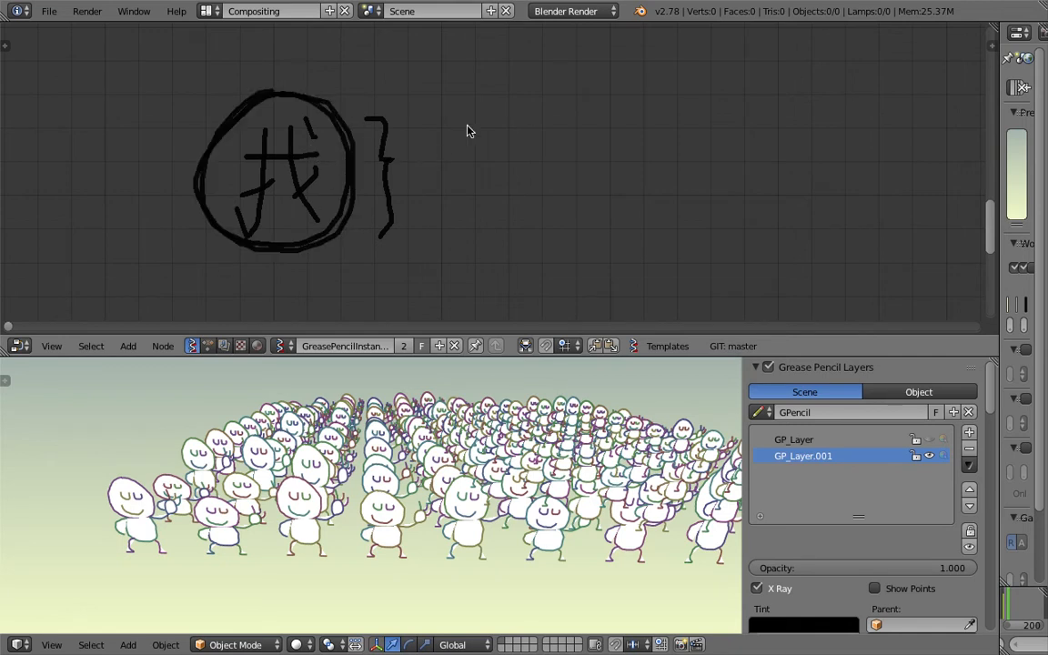
{"action": "left_click_drag", "start_coordinate": [426, 141], "coordinate": [434, 157]}
Draw a second, uncircled 我 beside the arrow, with hooked stroke ends
{"action": "middle_click_drag", "start_coordinate": [478, 175], "coordinate": [391, 175]}
{"action": "left_click_drag", "start_coordinate": [445, 165], "coordinate": [543, 165]}
{"action": "mouse_move", "coordinate": [481, 136]}
{"action": "left_mouse_down"}
{"action": "mouse_move", "coordinate": [455, 246]}
{"action": "mouse_move", "coordinate": [502, 188]}
{"action": "mouse_move", "coordinate": [540, 225]}
{"action": "left_mouse_up"}
{"action": "left_click_drag", "start_coordinate": [526, 133], "coordinate": [542, 153]}
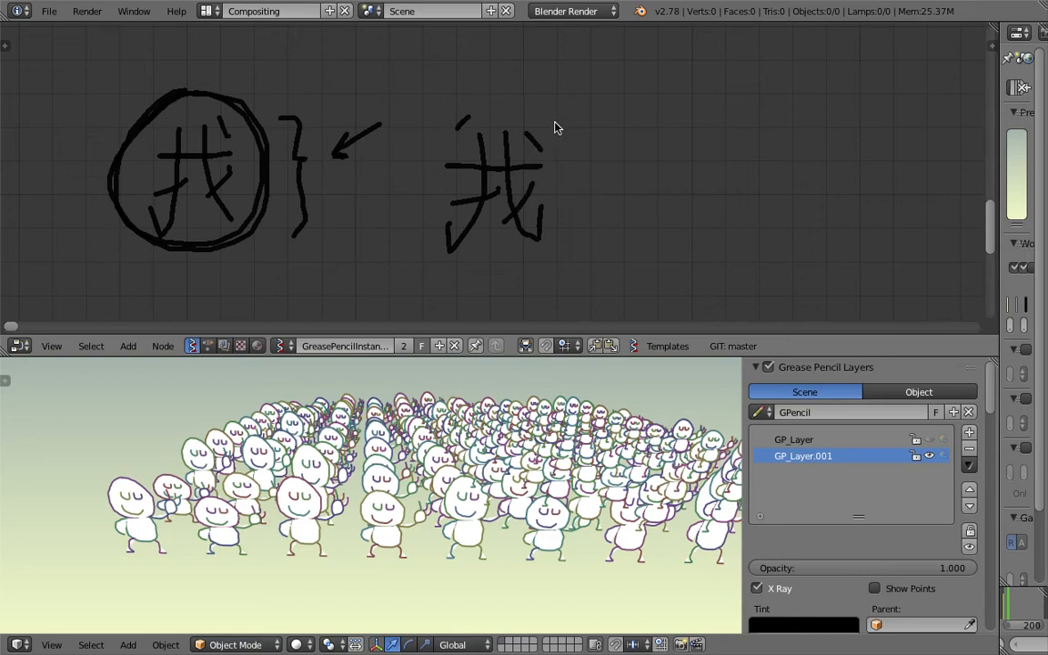
{"action": "middle_click_drag", "start_coordinate": [489, 169], "coordinate": [461, 162]}
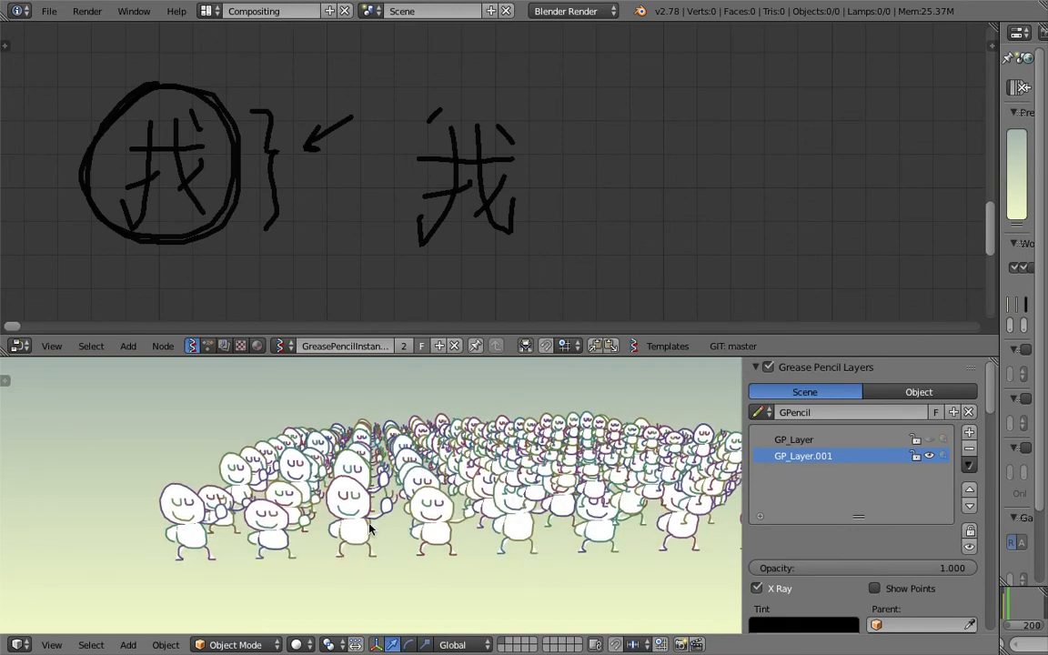
Examine the first Object ID Selector node's grease pencil data, layer and pass points settings, and its link to UV Connection
{"action": "scroll", "coordinate": [534, 232], "scroll_direction": "down", "scroll_amount": 1}
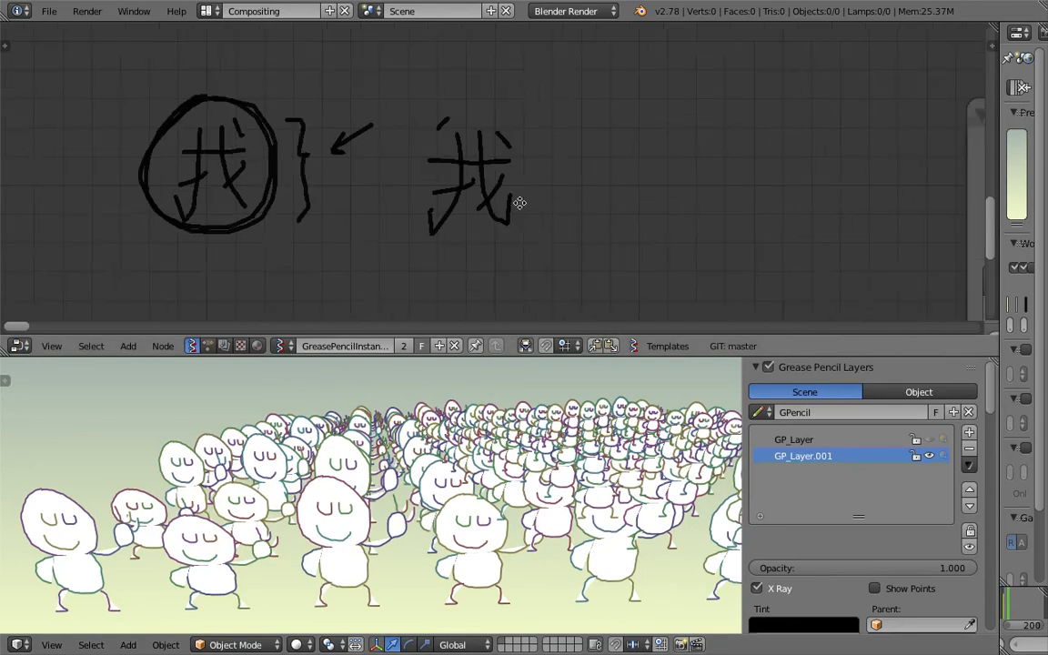
{"action": "middle_click_drag", "start_coordinate": [439, 240], "coordinate": [392, 249]}
{"action": "scroll", "coordinate": [455, 174], "scroll_direction": "down", "scroll_amount": 1}
{"action": "middle_click_drag", "start_coordinate": [481, 177], "coordinate": [417, 175]}
{"action": "scroll", "coordinate": [417, 174], "scroll_direction": "down", "scroll_amount": 1}
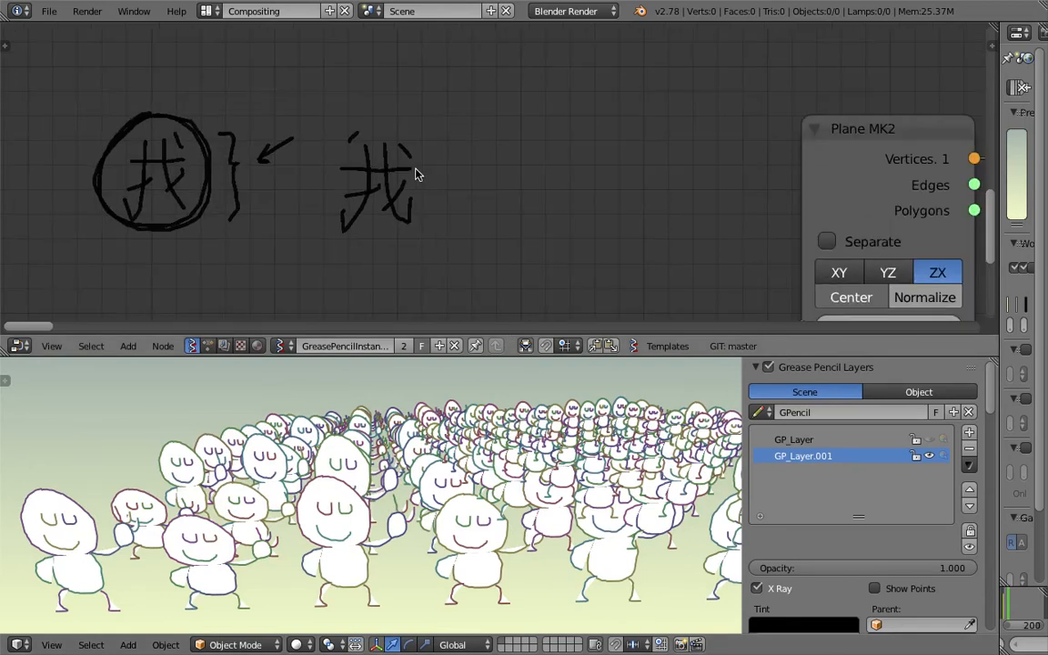
{"action": "scroll", "coordinate": [380, 170], "scroll_direction": "up", "scroll_amount": 2}
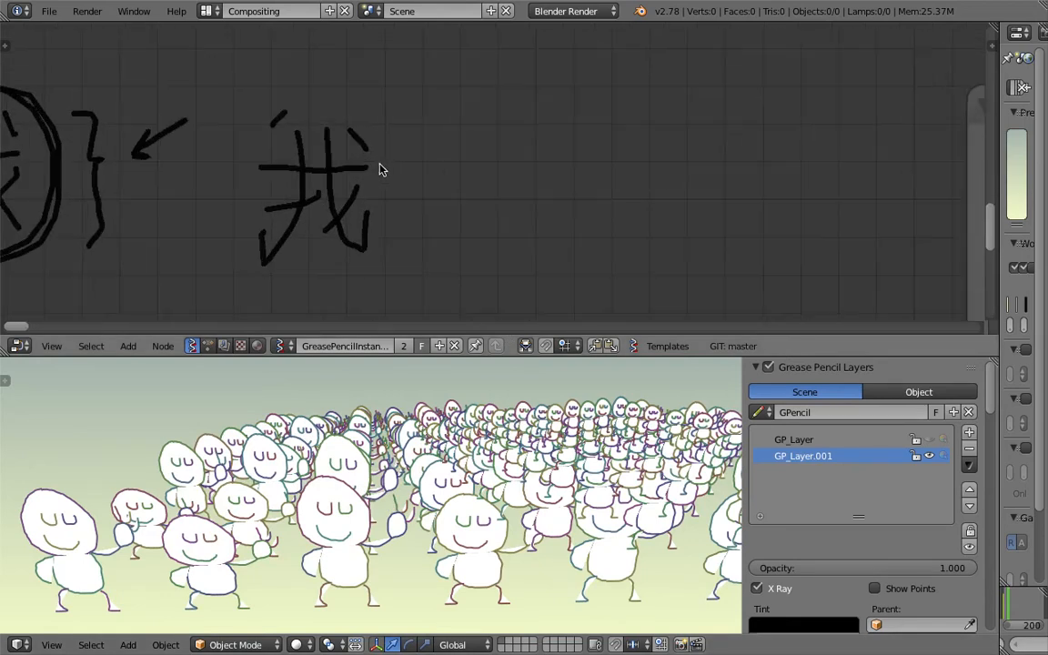
{"action": "mouse_move", "coordinate": [283, 170]}
{"action": "middle_mouse_down"}
{"action": "mouse_move", "coordinate": [272, 159]}
{"action": "mouse_move", "coordinate": [285, 159]}
{"action": "middle_mouse_up"}
{"action": "scroll", "coordinate": [378, 170], "scroll_direction": "down", "scroll_amount": 6}
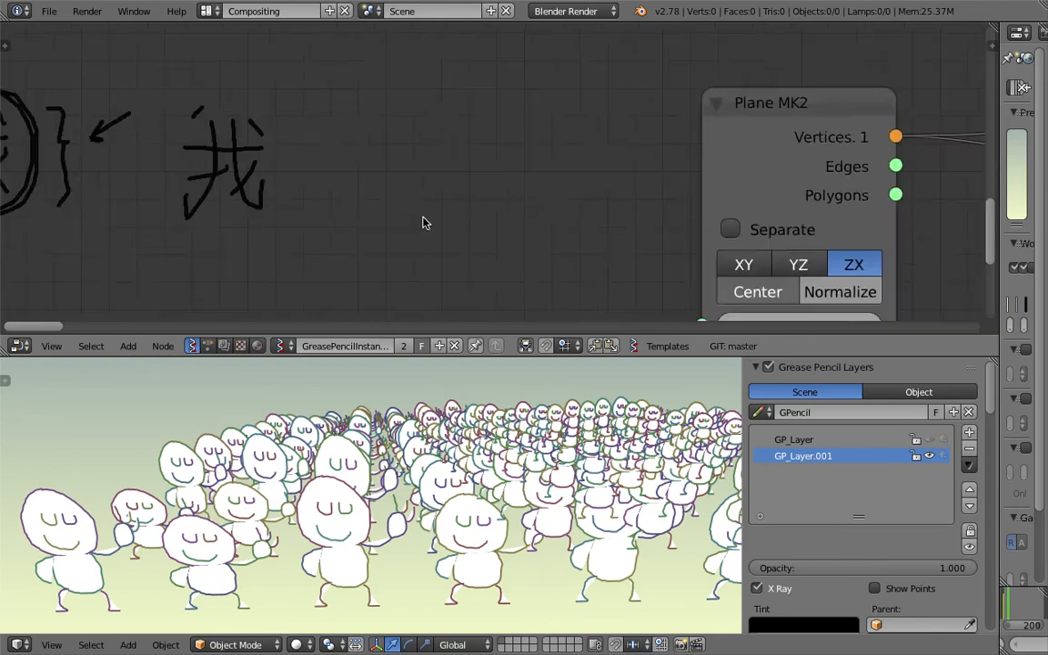
{"action": "scroll", "coordinate": [314, 175], "scroll_direction": "down", "scroll_amount": 5}
{"action": "mouse_move", "coordinate": [319, 166]}
{"action": "middle_mouse_down"}
{"action": "mouse_move", "coordinate": [278, 197]}
{"action": "mouse_move", "coordinate": [220, 213]}
{"action": "middle_mouse_up"}
{"action": "middle_click_drag", "start_coordinate": [418, 156], "coordinate": [310, 221]}
{"action": "middle_click_drag", "start_coordinate": [600, 194], "coordinate": [533, 194]}
{"action": "middle_click_drag", "start_coordinate": [218, 197], "coordinate": [455, 198]}
{"action": "scroll", "coordinate": [283, 204], "scroll_direction": "up", "scroll_amount": 4}
{"action": "scroll", "coordinate": [474, 199], "scroll_direction": "up", "scroll_amount": 2}
{"action": "mouse_move", "coordinate": [585, 204]}
{"action": "middle_mouse_down"}
{"action": "mouse_move", "coordinate": [360, 203]}
{"action": "mouse_move", "coordinate": [520, 202]}
{"action": "middle_mouse_up"}
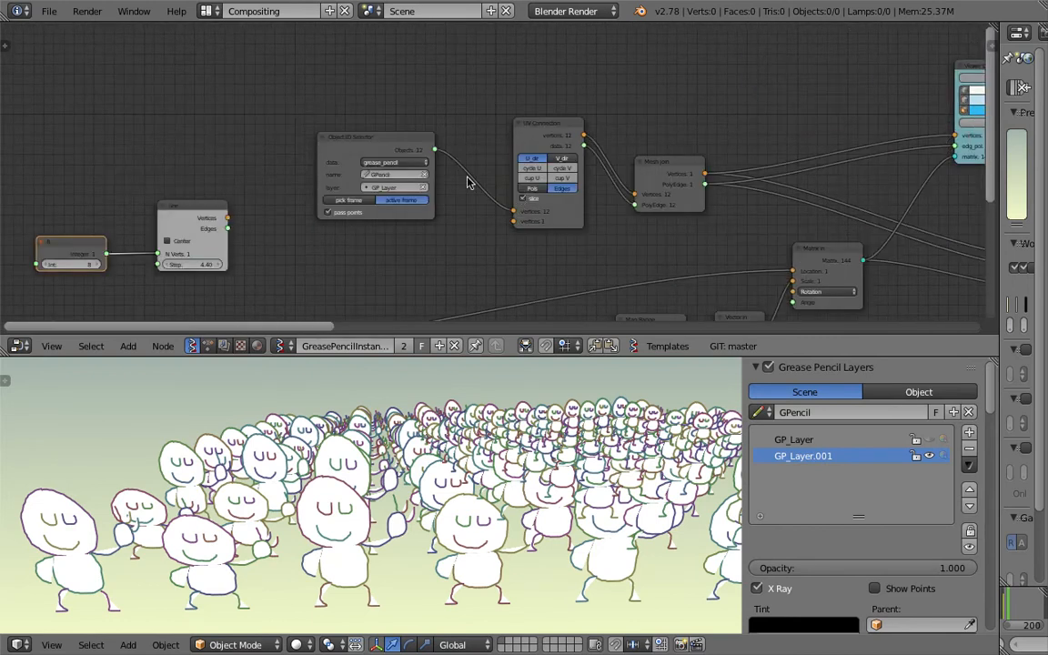
{"action": "scroll", "coordinate": [416, 160], "scroll_direction": "up", "scroll_amount": 4}
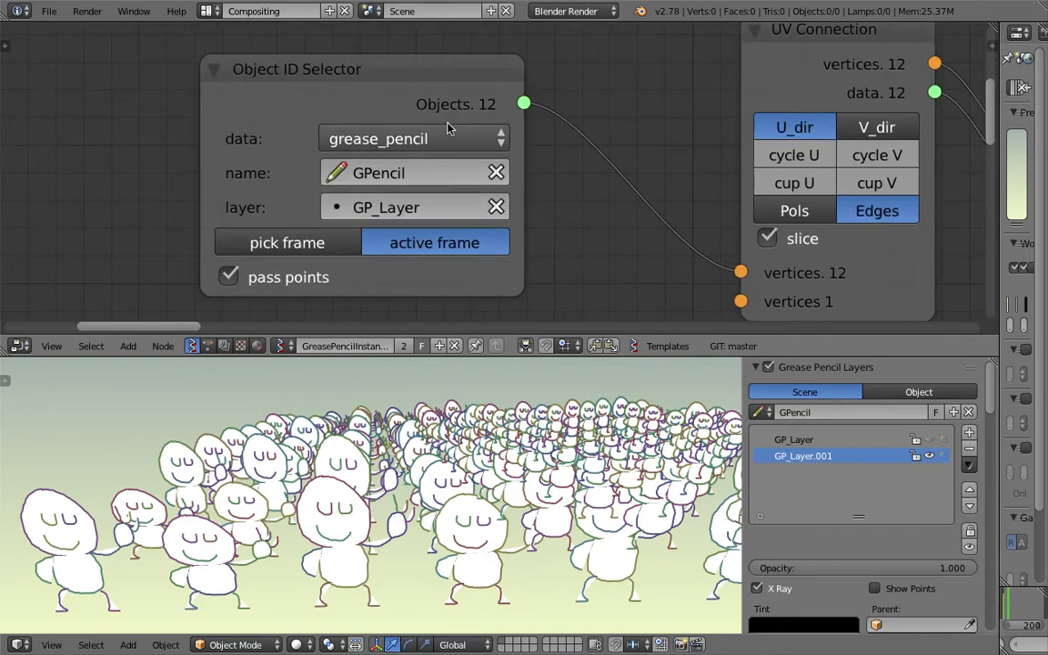
{"action": "scroll", "coordinate": [294, 161], "scroll_direction": "down", "scroll_amount": 1}
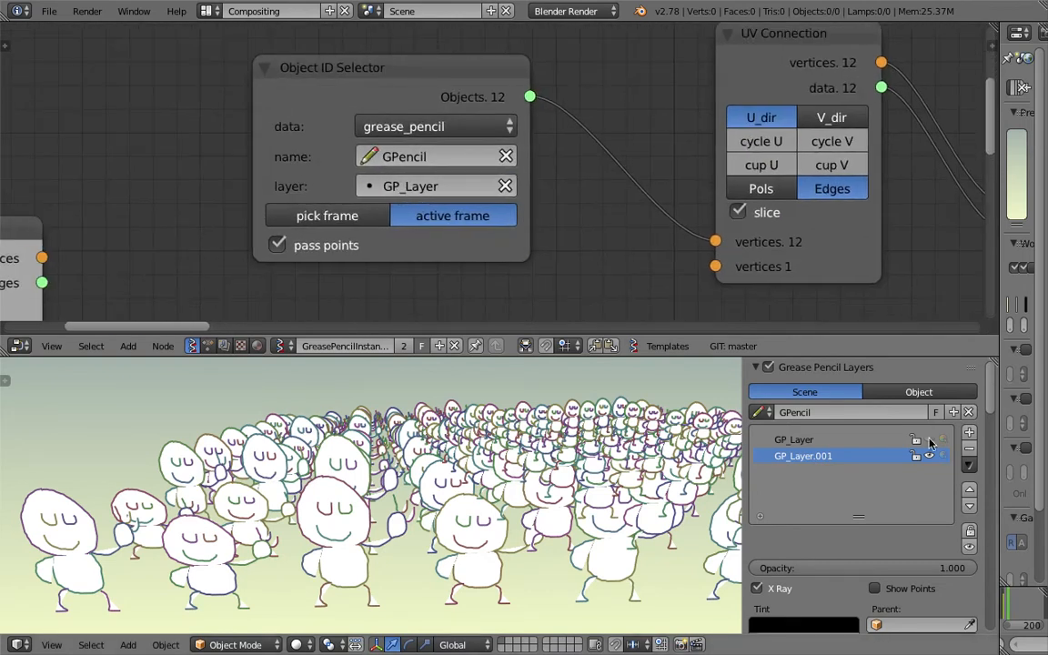
Nudge the first Object ID Selector node up slightly, and select the integer and Line nodes together
{"action": "left_click_drag", "start_coordinate": [378, 75], "coordinate": [370, 66]}
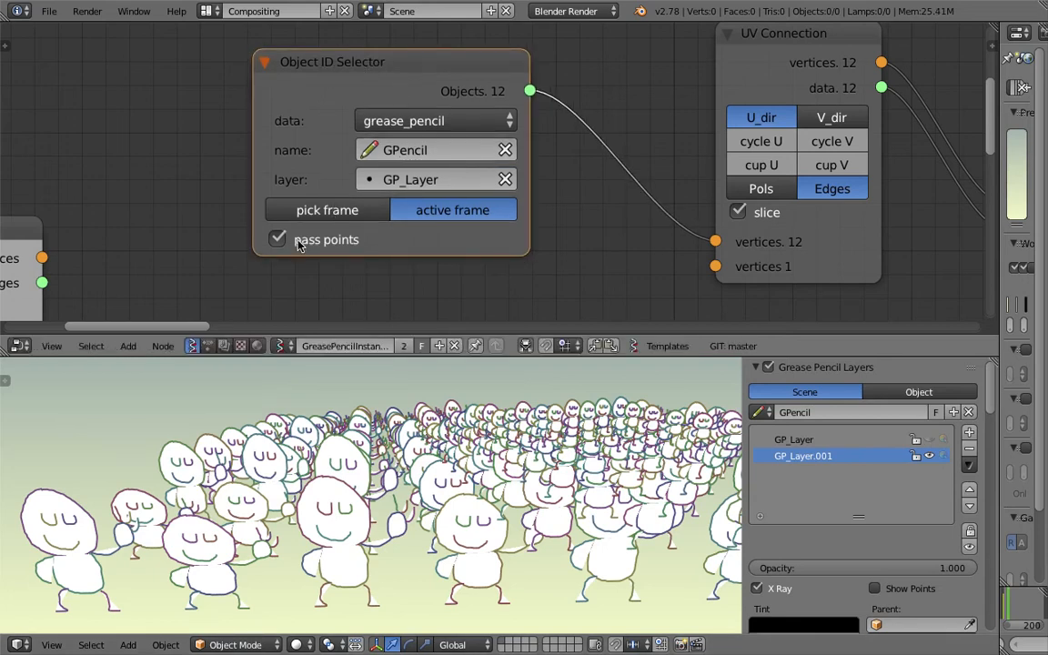
{"action": "scroll", "coordinate": [346, 253], "scroll_direction": "down", "scroll_amount": 5}
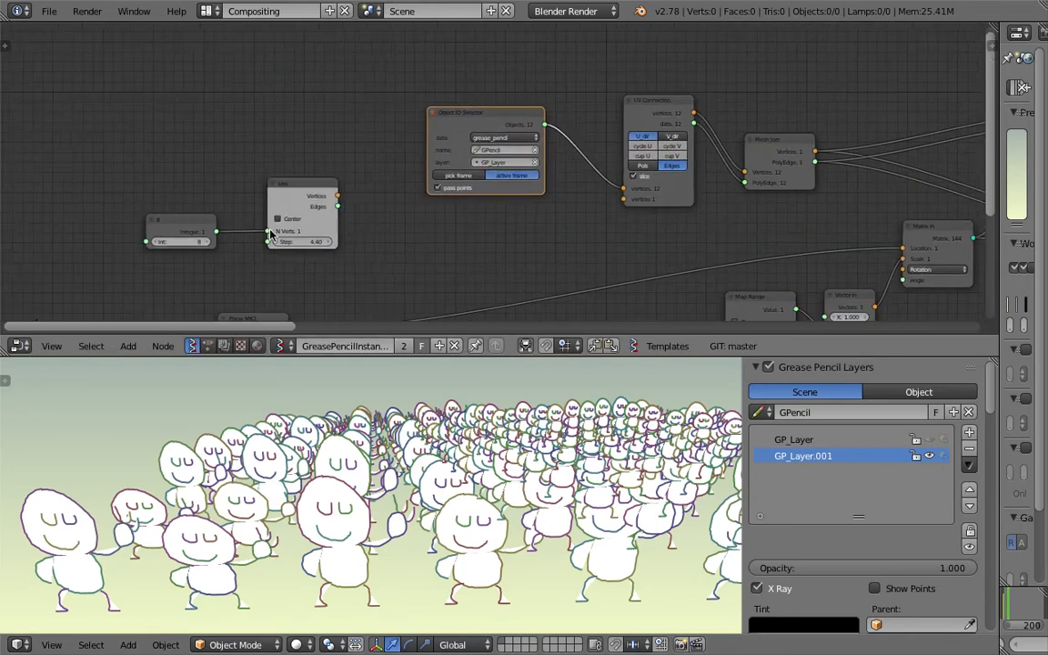
{"action": "scroll", "coordinate": [270, 235], "scroll_direction": "up", "scroll_amount": 1}
{"action": "left_click", "coordinate": [148, 235]}
{"action": "left_click", "coordinate": [269, 199]}
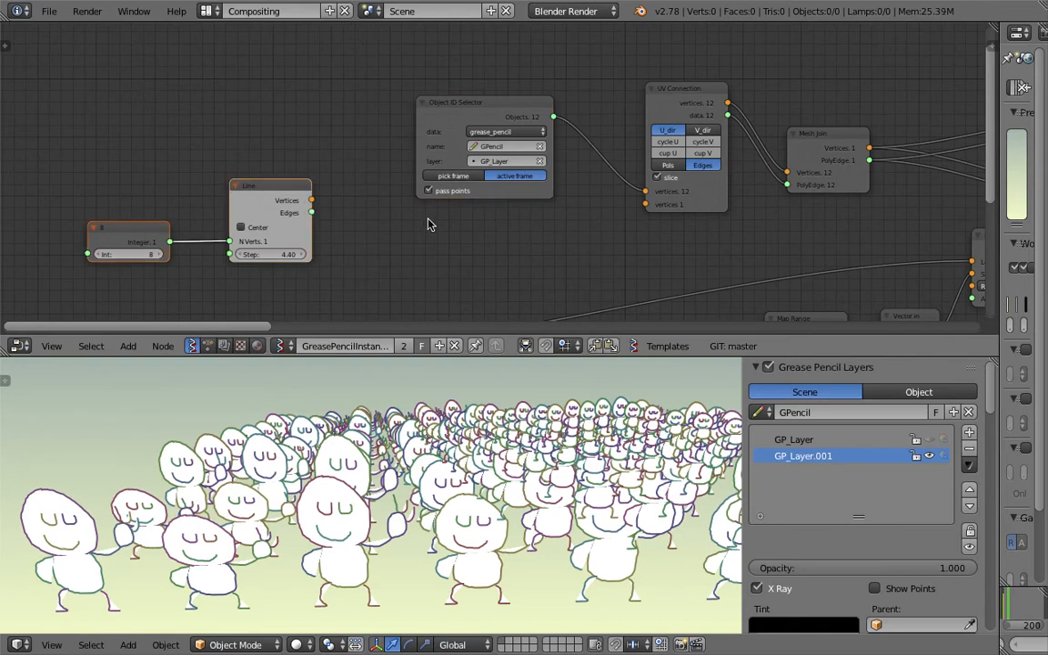
Raise the first Object ID Selector node slightly and move the UV Connection node closer to it
{"action": "scroll", "coordinate": [567, 240], "scroll_direction": "down", "scroll_amount": 2}
{"action": "middle_click_drag", "start_coordinate": [557, 238], "coordinate": [436, 143]}
{"action": "middle_click_drag", "start_coordinate": [454, 186], "coordinate": [404, 294]}
{"action": "scroll", "coordinate": [392, 264], "scroll_direction": "up", "scroll_amount": 1}
{"action": "mouse_move", "coordinate": [305, 157]}
{"action": "left_mouse_down"}
{"action": "mouse_move", "coordinate": [310, 127]}
{"action": "mouse_move", "coordinate": [301, 136]}
{"action": "left_mouse_up"}
{"action": "scroll", "coordinate": [437, 145], "scroll_direction": "up", "scroll_amount": 1}
{"action": "left_click_drag", "start_coordinate": [494, 144], "coordinate": [442, 128]}
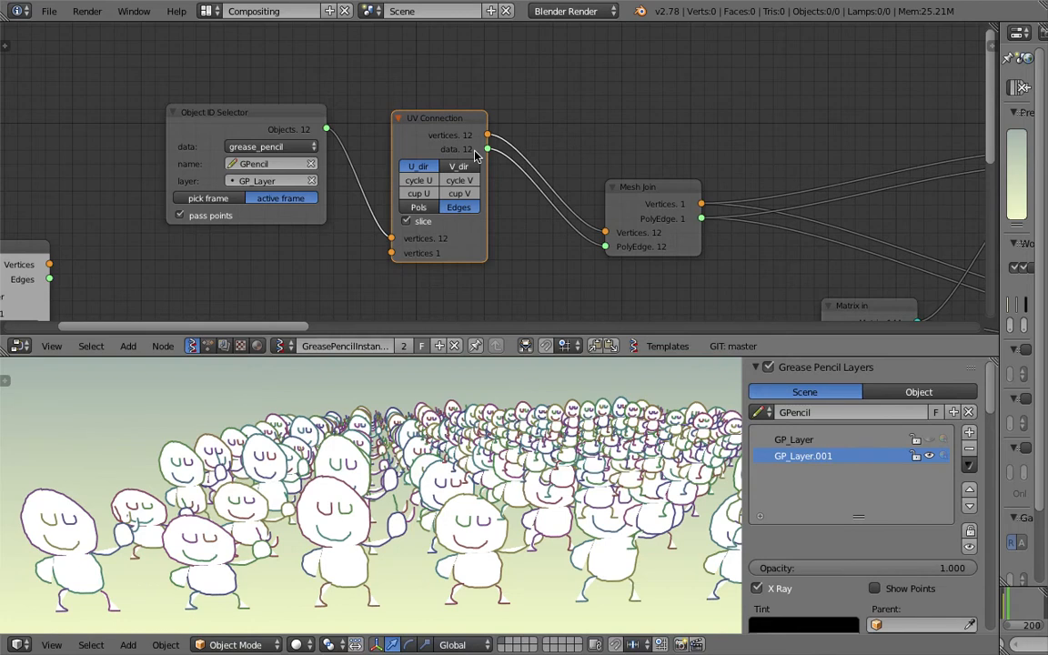
Move the Mesh Join node up and closer to UV Connection, and shift its Viewer Draw node up and left
{"action": "middle_click_drag", "start_coordinate": [531, 167], "coordinate": [492, 146]}
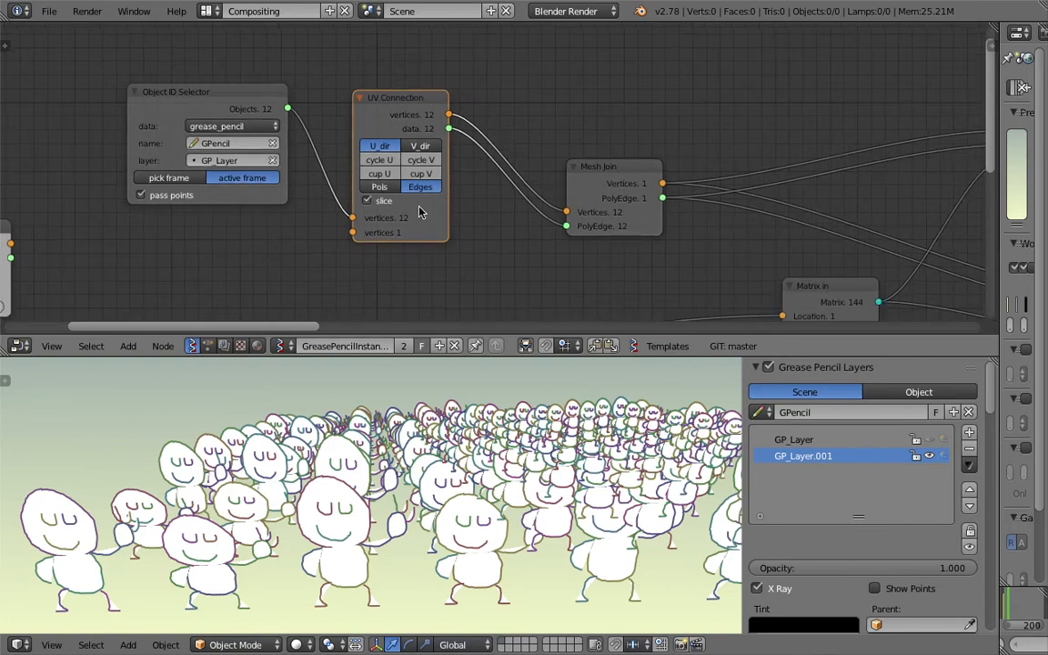
{"action": "left_click_drag", "start_coordinate": [590, 168], "coordinate": [543, 136]}
{"action": "scroll", "coordinate": [542, 136], "scroll_direction": "down", "scroll_amount": 4}
{"action": "middle_click_drag", "start_coordinate": [452, 111], "coordinate": [391, 106]}
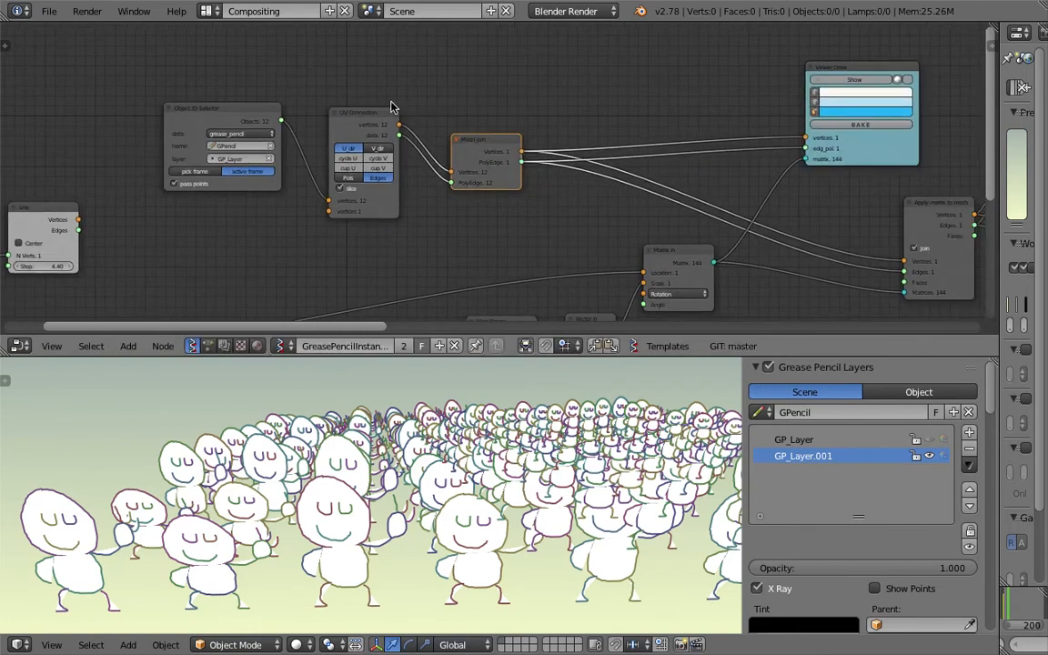
{"action": "middle_click_drag", "start_coordinate": [507, 151], "coordinate": [386, 175]}
{"action": "left_click_drag", "start_coordinate": [711, 89], "coordinate": [668, 68]}
{"action": "middle_click_drag", "start_coordinate": [578, 145], "coordinate": [621, 80]}
{"action": "left_click_drag", "start_coordinate": [416, 97], "coordinate": [432, 79]}
Shift the Matrix in node slightly right and down, and move the Apply matrix to mesh node up and left
{"action": "middle_click_drag", "start_coordinate": [599, 199], "coordinate": [491, 141]}
{"action": "left_click_drag", "start_coordinate": [506, 152], "coordinate": [531, 170]}
{"action": "middle_click_drag", "start_coordinate": [716, 135], "coordinate": [553, 134]}
{"action": "left_click_drag", "start_coordinate": [573, 137], "coordinate": [537, 111]}
{"action": "scroll", "coordinate": [545, 131], "scroll_direction": "up", "scroll_amount": 4}
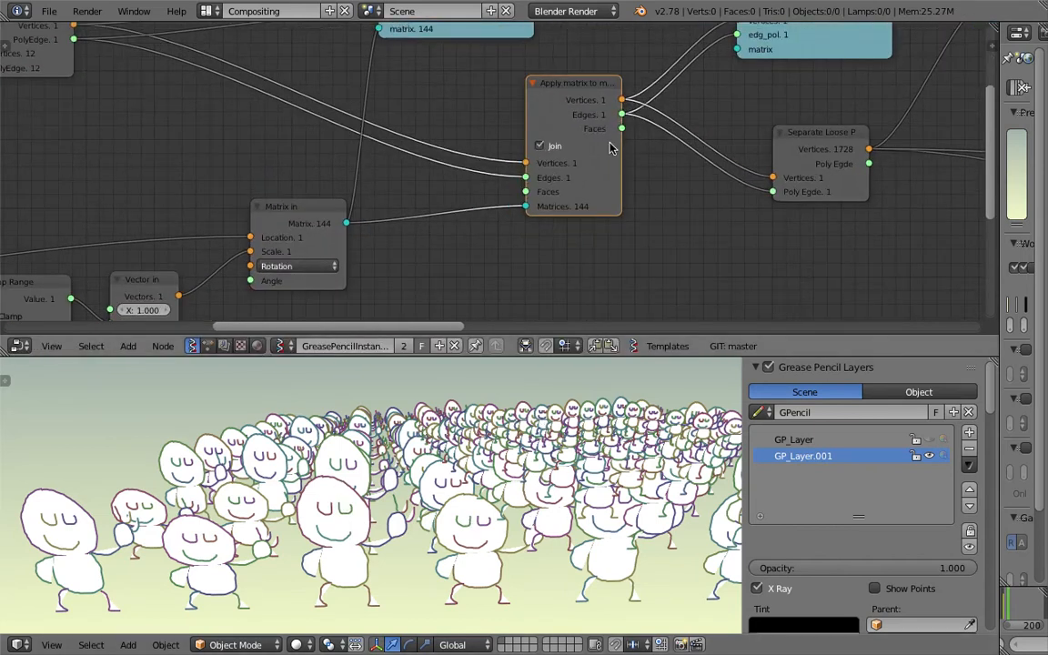
Move the Separate Loose Parts node slightly up and closer to the Apply matrix to mesh node
{"action": "middle_click_drag", "start_coordinate": [705, 135], "coordinate": [509, 187]}
{"action": "left_click_drag", "start_coordinate": [623, 193], "coordinate": [593, 179]}
{"action": "scroll", "coordinate": [593, 179], "scroll_direction": "down", "scroll_amount": 2}
{"action": "middle_click_drag", "start_coordinate": [593, 180], "coordinate": [510, 168]}
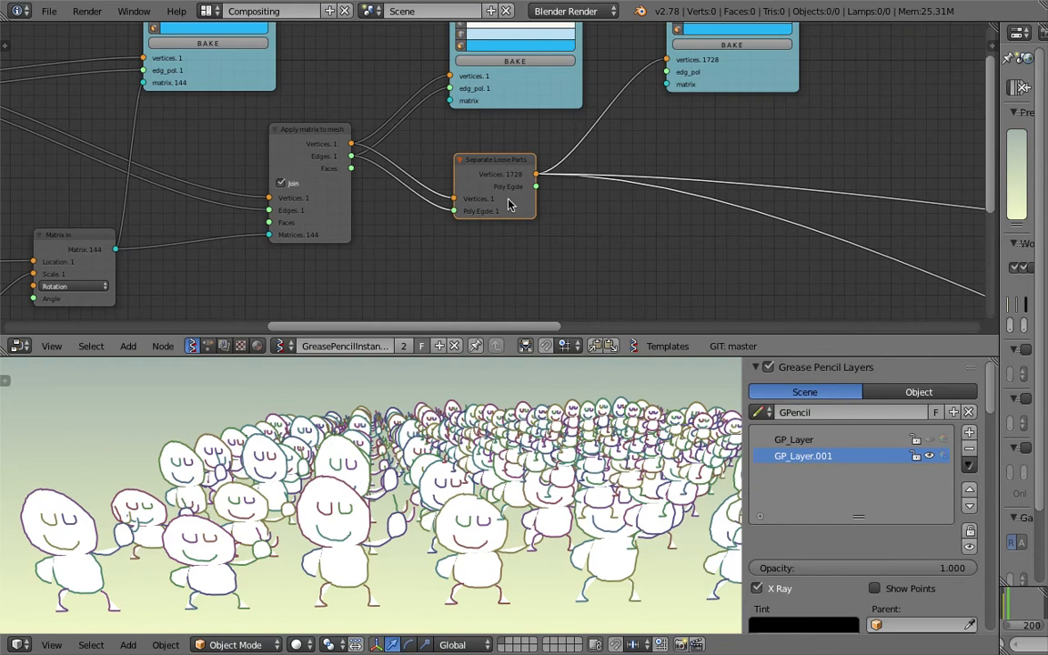
{"action": "scroll", "coordinate": [543, 221], "scroll_direction": "down", "scroll_amount": 2}
{"action": "middle_click_drag", "start_coordinate": [544, 219], "coordinate": [466, 202]}
{"action": "scroll", "coordinate": [460, 169], "scroll_direction": "up", "scroll_amount": 3}
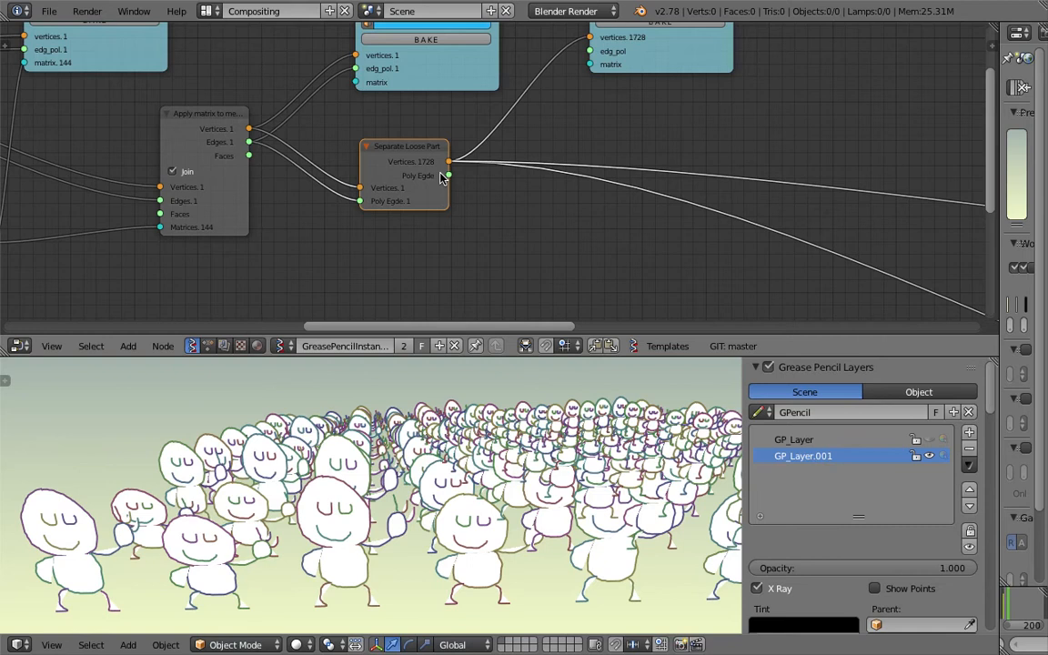
{"action": "scroll", "coordinate": [506, 182], "scroll_direction": "down", "scroll_amount": 1}
{"action": "middle_click_drag", "start_coordinate": [516, 194], "coordinate": [520, 127]}
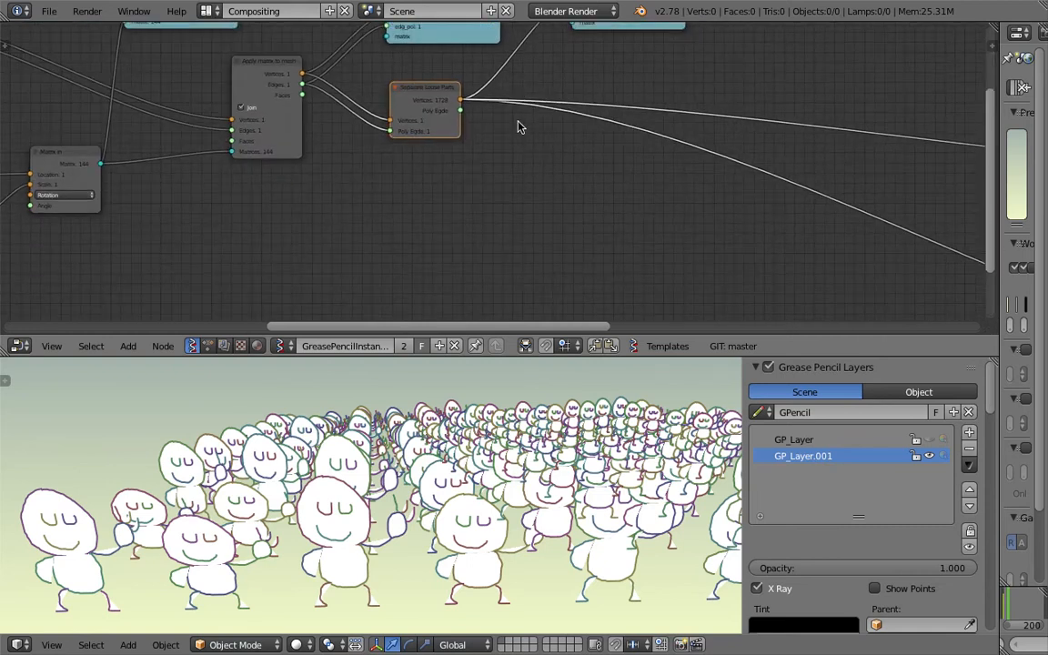
Move the Grease Pencil node up and left, closer to the Object ID Selector node for GP_Layer.001
{"action": "scroll", "coordinate": [620, 139], "scroll_direction": "down", "scroll_amount": 2}
{"action": "middle_click_drag", "start_coordinate": [648, 184], "coordinate": [450, 188]}
{"action": "middle_click_drag", "start_coordinate": [630, 163], "coordinate": [492, 196]}
{"action": "scroll", "coordinate": [586, 194], "scroll_direction": "up", "scroll_amount": 3}
{"action": "middle_click_drag", "start_coordinate": [656, 227], "coordinate": [527, 89]}
{"action": "scroll", "coordinate": [527, 89], "scroll_direction": "down", "scroll_amount": 3}
{"action": "mouse_move", "coordinate": [608, 117]}
{"action": "middle_mouse_down"}
{"action": "mouse_move", "coordinate": [595, 145]}
{"action": "mouse_move", "coordinate": [514, 194]}
{"action": "middle_mouse_up"}
{"action": "scroll", "coordinate": [511, 189], "scroll_direction": "up", "scroll_amount": 4}
{"action": "left_click_drag", "start_coordinate": [583, 114], "coordinate": [513, 90]}
{"action": "middle_click_drag", "start_coordinate": [400, 128], "coordinate": [402, 171]}
{"action": "scroll", "coordinate": [488, 151], "scroll_direction": "up", "scroll_amount": 4}
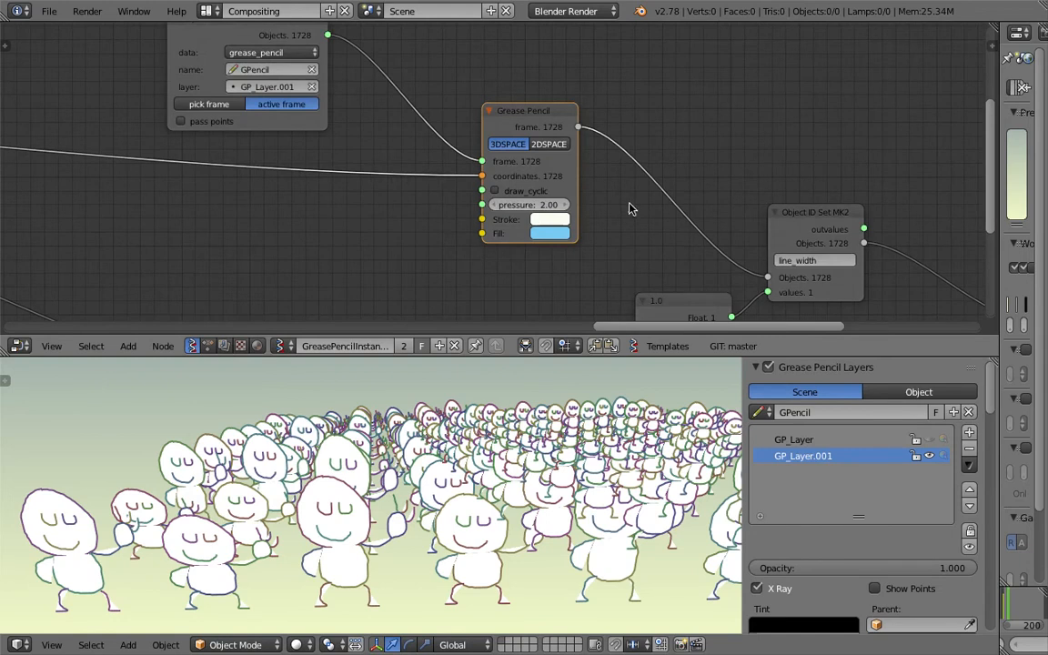
Move the Grease Pencil node slightly up and left, and widen it a little
{"action": "scroll", "coordinate": [475, 156], "scroll_direction": "up", "scroll_amount": 2}
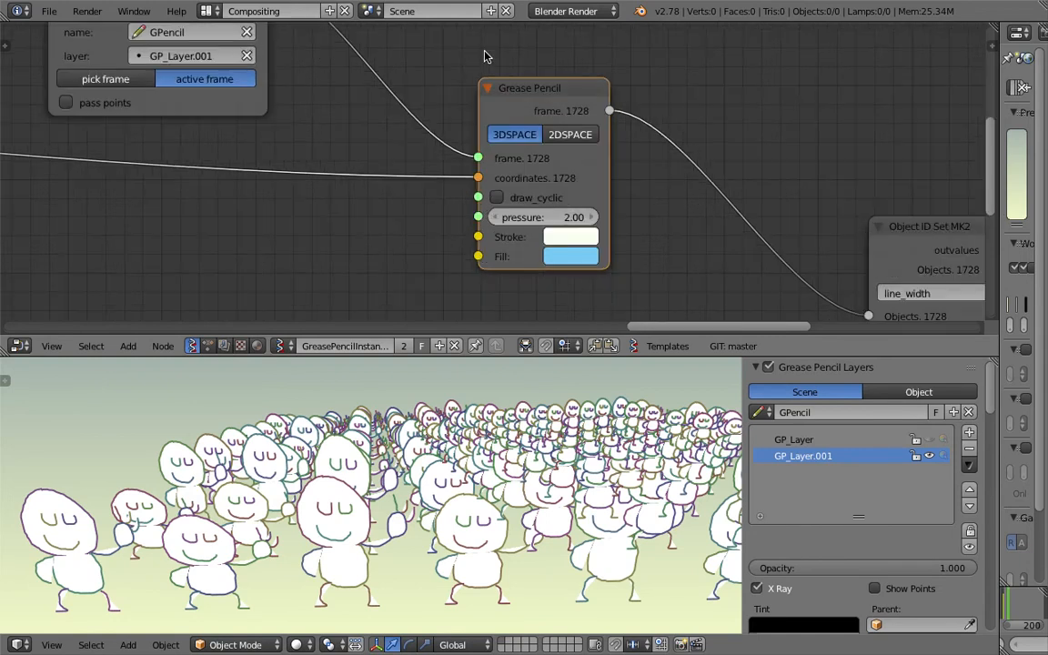
{"action": "scroll", "coordinate": [508, 133], "scroll_direction": "down", "scroll_amount": 1}
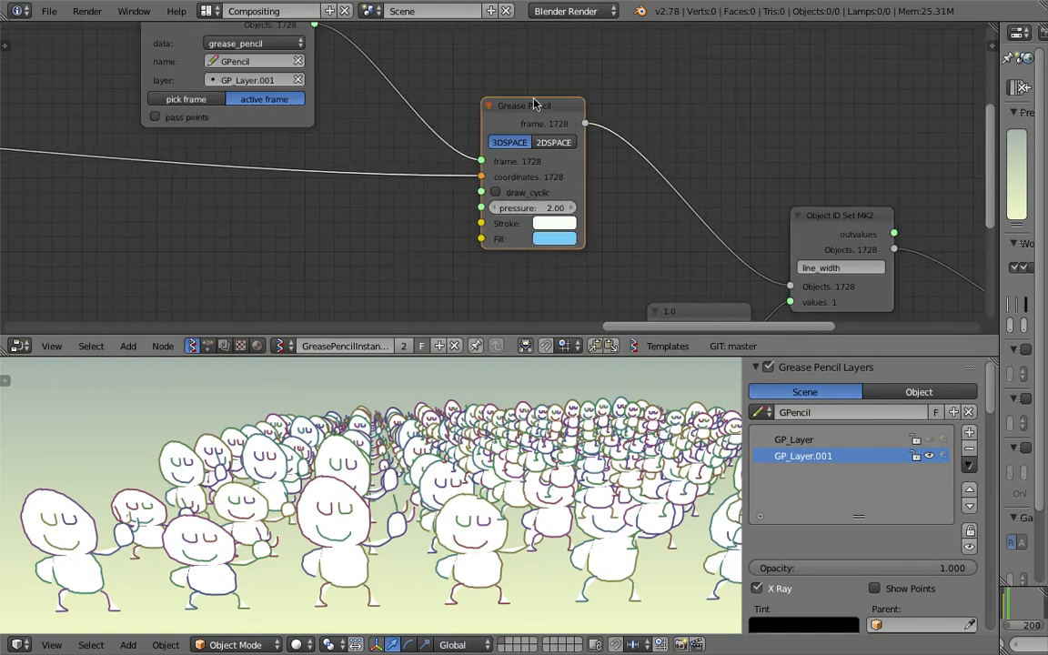
{"action": "scroll", "coordinate": [422, 182], "scroll_direction": "down", "scroll_amount": 2}
{"action": "scroll", "coordinate": [421, 182], "scroll_direction": "up", "scroll_amount": 2}
{"action": "mouse_move", "coordinate": [445, 186]}
{"action": "middle_mouse_down"}
{"action": "mouse_move", "coordinate": [433, 208]}
{"action": "mouse_move", "coordinate": [430, 187]}
{"action": "middle_mouse_up"}
{"action": "scroll", "coordinate": [433, 209], "scroll_direction": "up", "scroll_amount": 1}
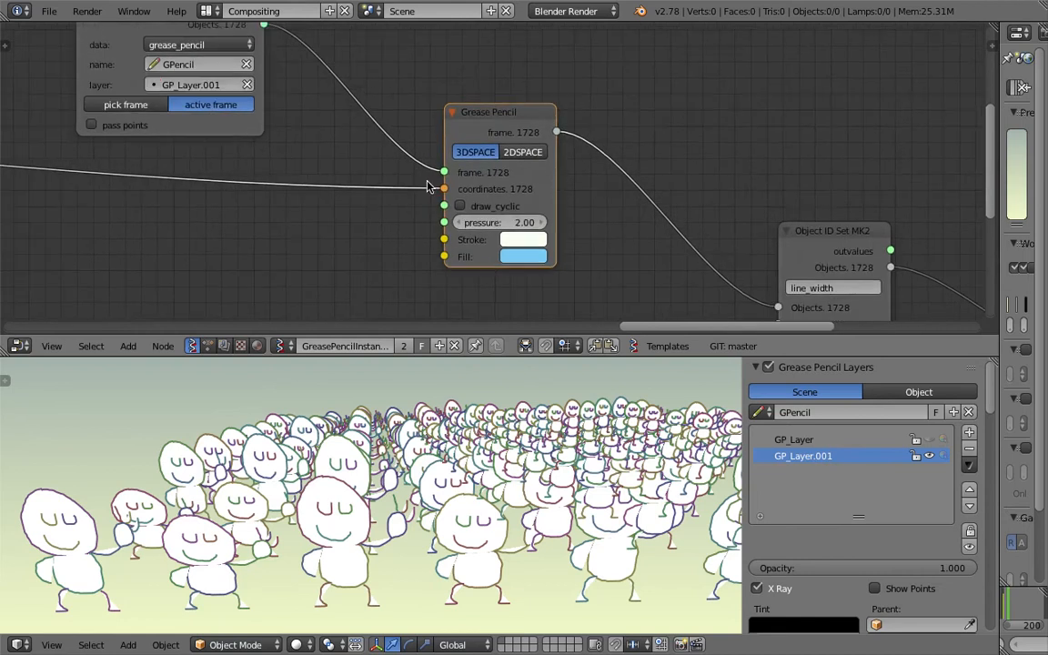
{"action": "scroll", "coordinate": [430, 186], "scroll_direction": "up", "scroll_amount": 2}
{"action": "left_click_drag", "start_coordinate": [477, 110], "coordinate": [462, 96]}
{"action": "left_click_drag", "start_coordinate": [550, 146], "coordinate": [568, 148]}
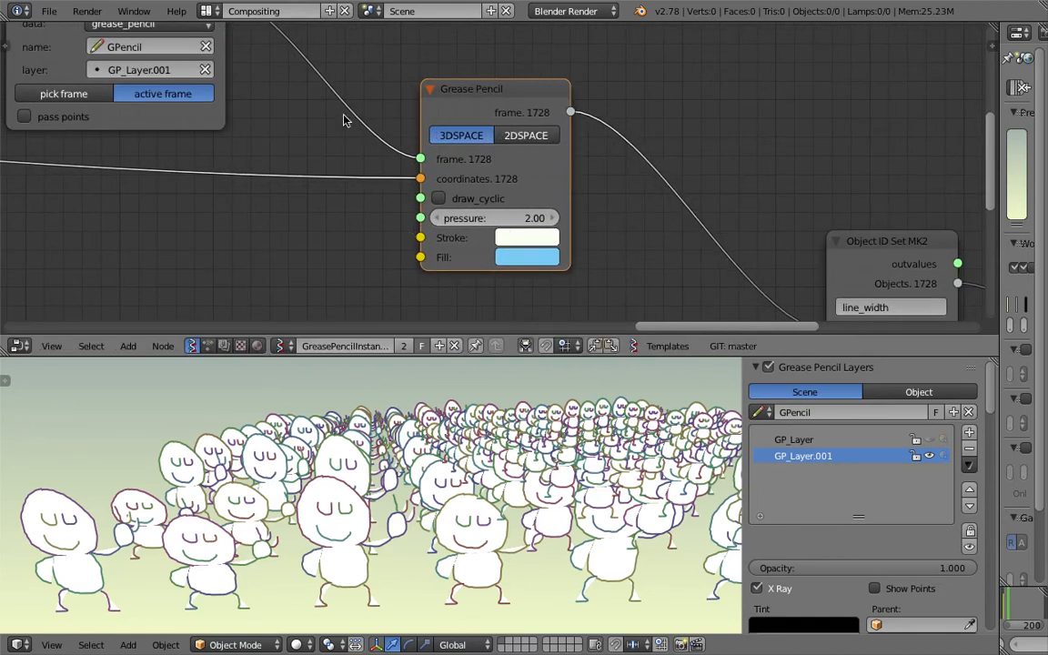
Move the Object ID Selector node for GP_Layer.001 right and slightly up, closer to the Grease Pencil node
{"action": "scroll", "coordinate": [350, 96], "scroll_direction": "down", "scroll_amount": 2}
{"action": "middle_click_drag", "start_coordinate": [335, 141], "coordinate": [467, 200]}
{"action": "left_click_drag", "start_coordinate": [408, 114], "coordinate": [447, 105]}
{"action": "middle_click_drag", "start_coordinate": [377, 156], "coordinate": [561, 135]}
{"action": "scroll", "coordinate": [610, 160], "scroll_direction": "down", "scroll_amount": 3}
{"action": "middle_click_drag", "start_coordinate": [666, 188], "coordinate": [397, 191]}
{"action": "scroll", "coordinate": [395, 196], "scroll_direction": "up", "scroll_amount": 2}
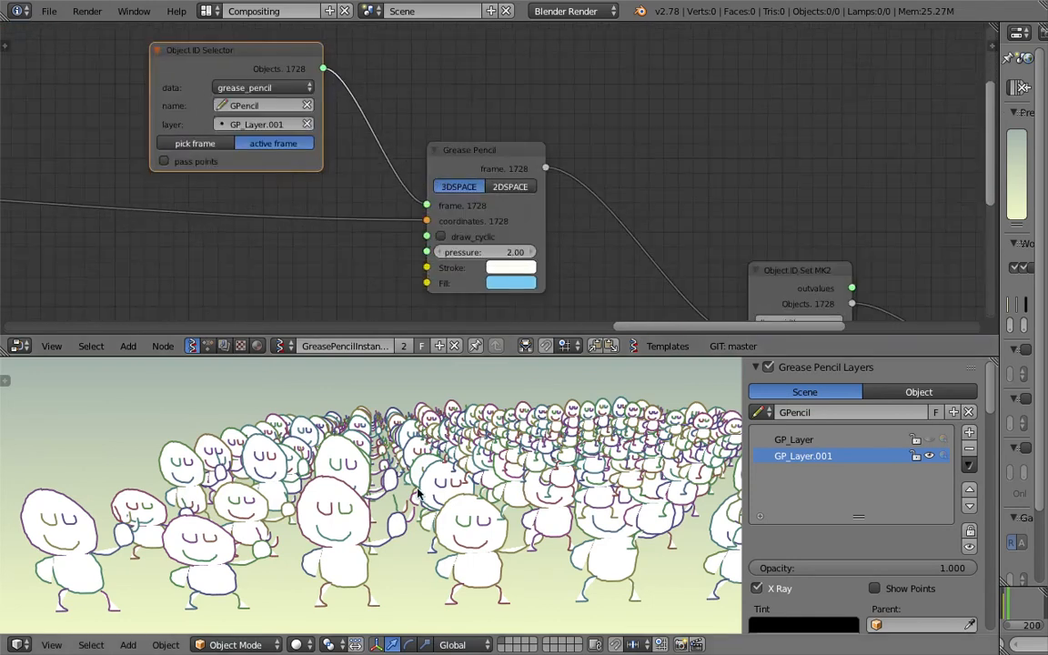
Move the Viewer Draw node fed by Separate Loose Parts up and slightly left
{"action": "scroll", "coordinate": [510, 464], "scroll_direction": "down", "scroll_amount": 5}
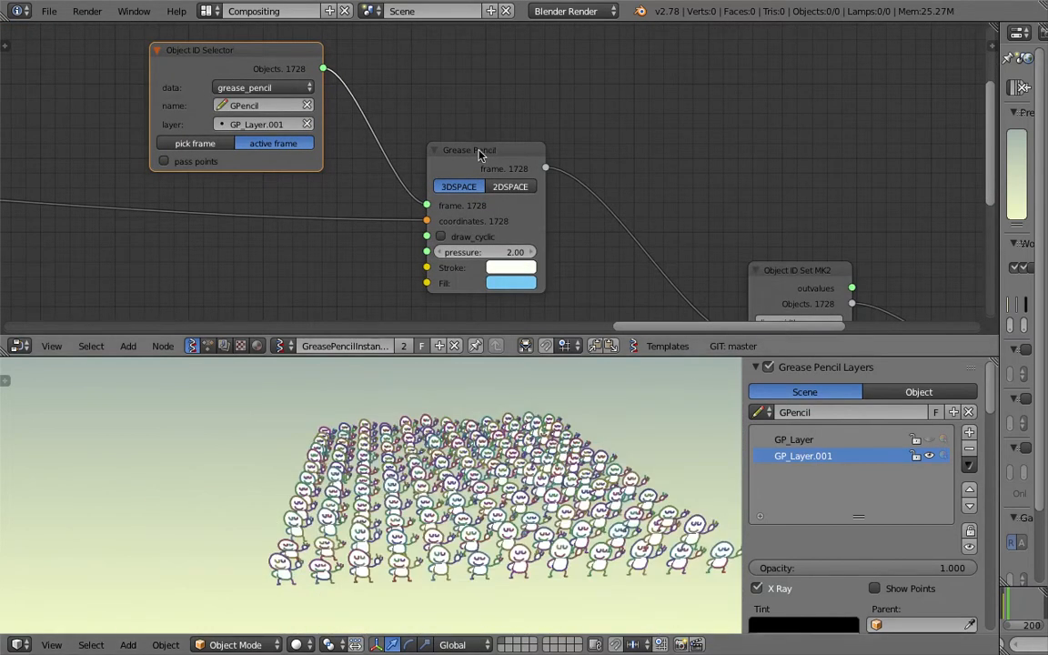
{"action": "middle_click_drag", "start_coordinate": [482, 154], "coordinate": [546, 115]}
{"action": "middle_click_drag", "start_coordinate": [411, 193], "coordinate": [522, 216]}
{"action": "scroll", "coordinate": [187, 226], "scroll_direction": "down", "scroll_amount": 6}
{"action": "middle_click_drag", "start_coordinate": [183, 223], "coordinate": [477, 247]}
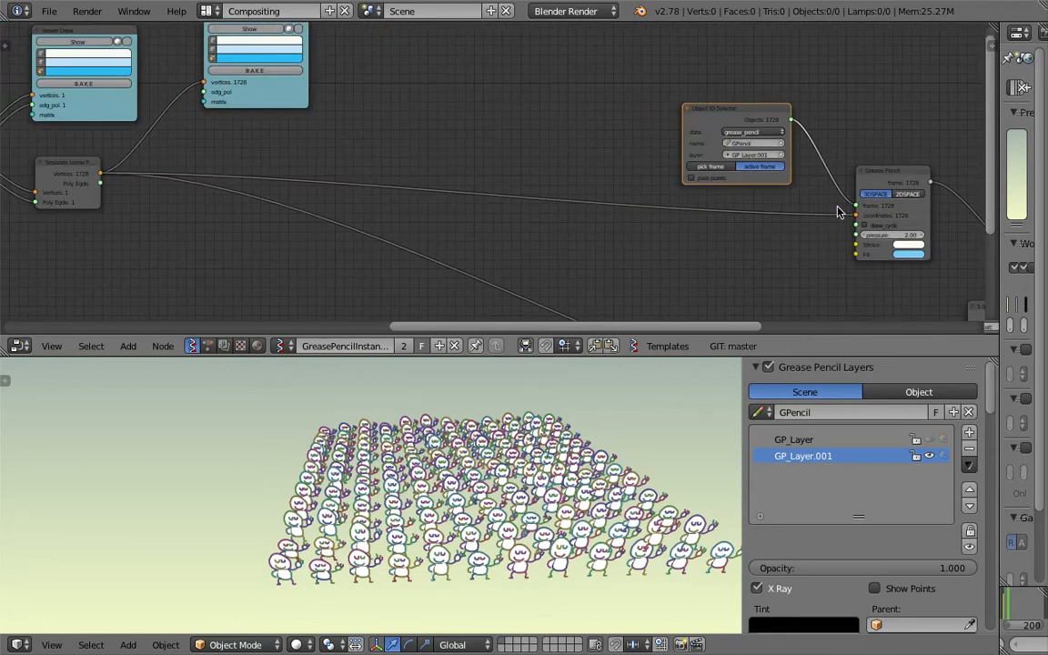
{"action": "middle_click_drag", "start_coordinate": [525, 159], "coordinate": [525, 195]}
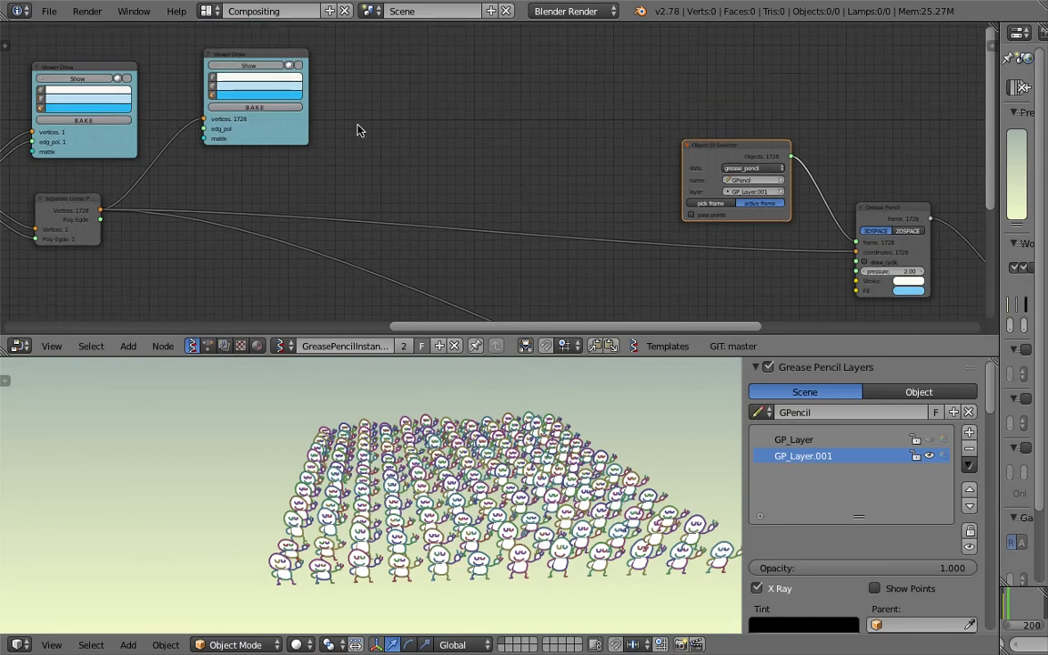
{"action": "left_click_drag", "start_coordinate": [267, 113], "coordinate": [276, 107]}
{"action": "scroll", "coordinate": [301, 82], "scroll_direction": "up", "scroll_amount": 3}
{"action": "middle_click_drag", "start_coordinate": [301, 82], "coordinate": [295, 135]}
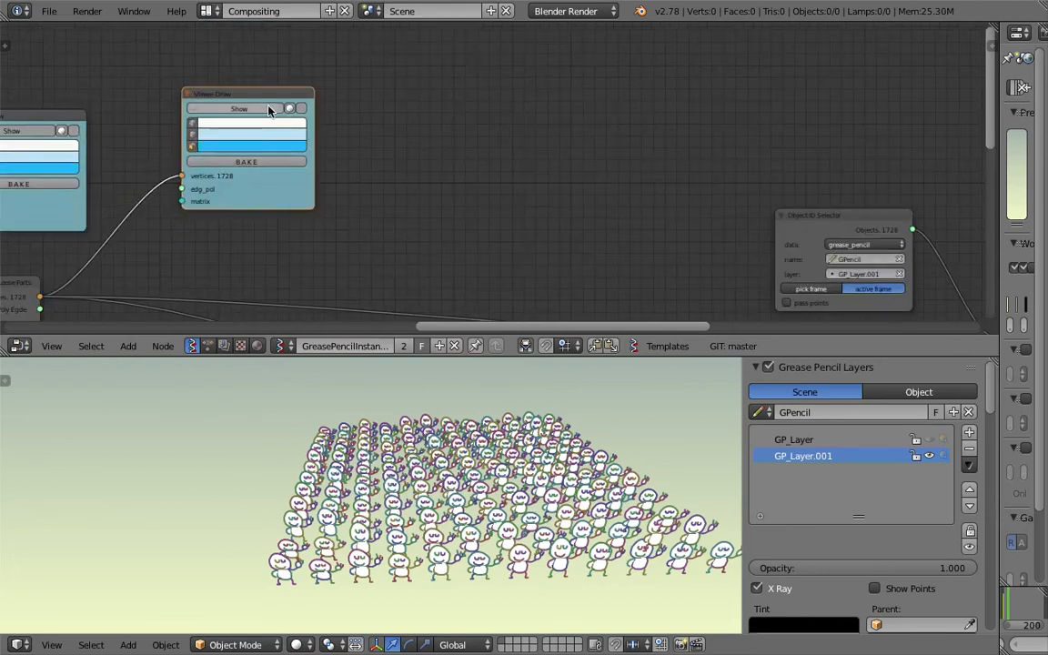
{"action": "left_click", "coordinate": [269, 108]}
{"action": "left_click", "coordinate": [270, 108]}
{"action": "left_click_drag", "start_coordinate": [226, 87], "coordinate": [215, 50]}
{"action": "middle_click_drag", "start_coordinate": [339, 217], "coordinate": [385, 175]}
{"action": "key", "text": "space"}
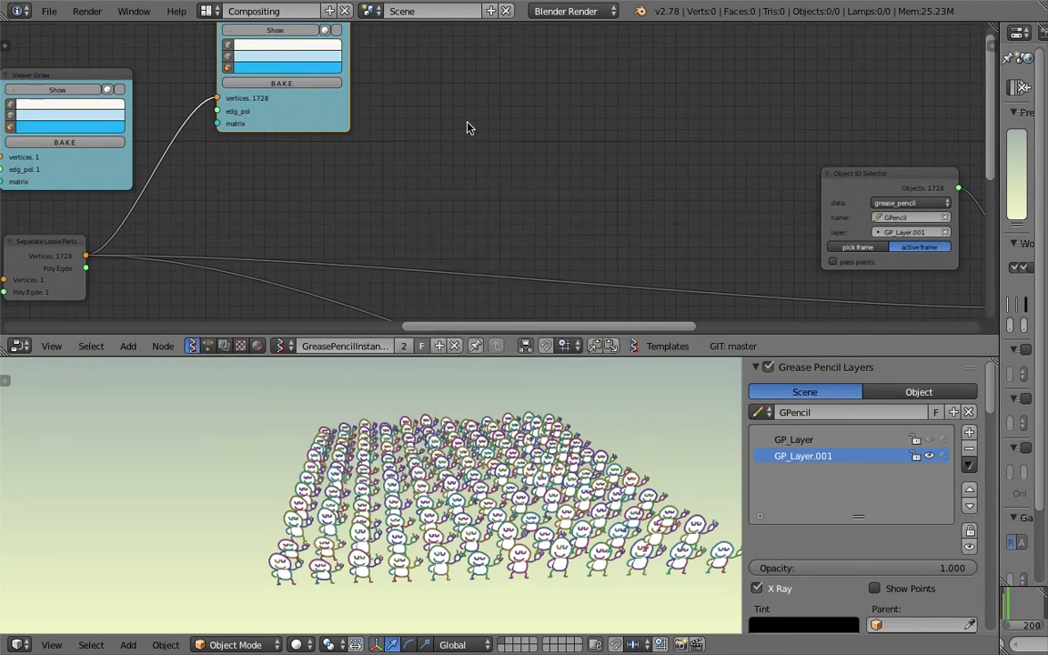
{"action": "key", "text": "space"}
Set both N Verts X and N Verts Y of the Plane MK2 node to 3 and look closely at the reduced crowd
{"action": "scroll", "coordinate": [306, 245], "scroll_direction": "down", "scroll_amount": 3}
{"action": "middle_click_drag", "start_coordinate": [68, 299], "coordinate": [611, 140]}
{"action": "middle_click_drag", "start_coordinate": [254, 204], "coordinate": [763, 101]}
{"action": "middle_click_drag", "start_coordinate": [294, 166], "coordinate": [491, 183]}
{"action": "scroll", "coordinate": [492, 181], "scroll_direction": "up", "scroll_amount": 6}
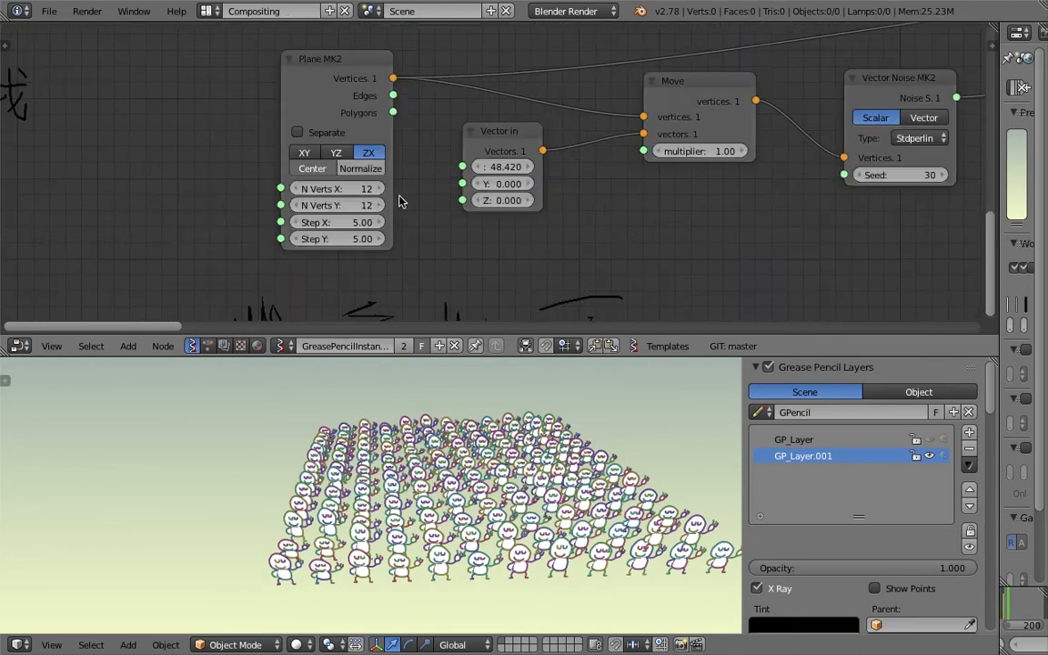
{"action": "left_click", "coordinate": [336, 190]}
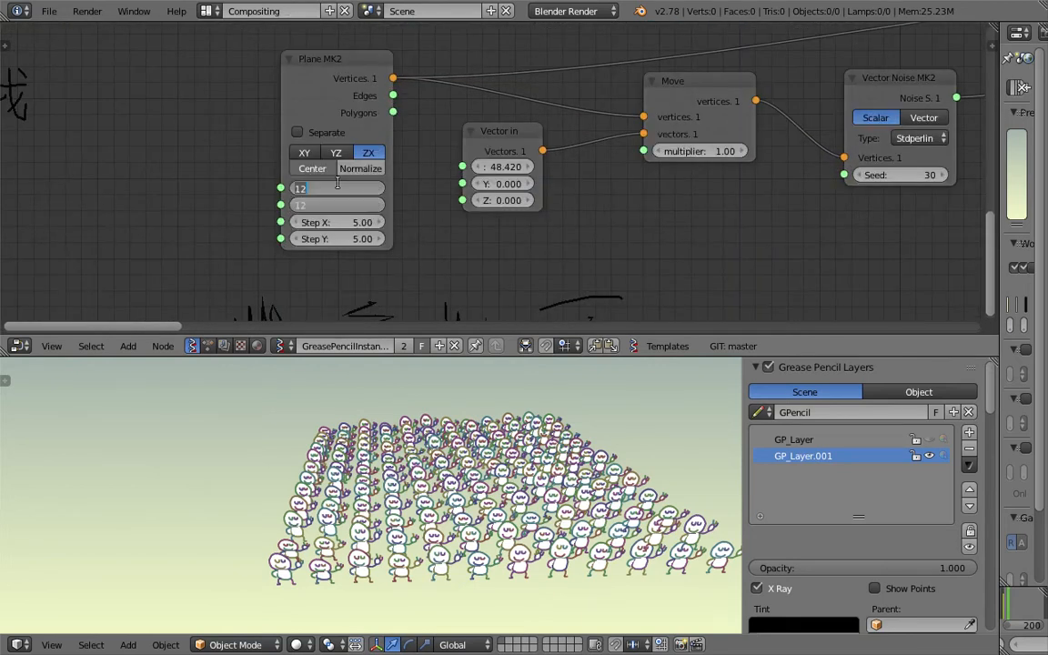
{"action": "type", "text": "3"}
{"action": "key", "text": "Return"}
{"action": "scroll", "coordinate": [402, 509], "scroll_direction": "up", "scroll_amount": 4}
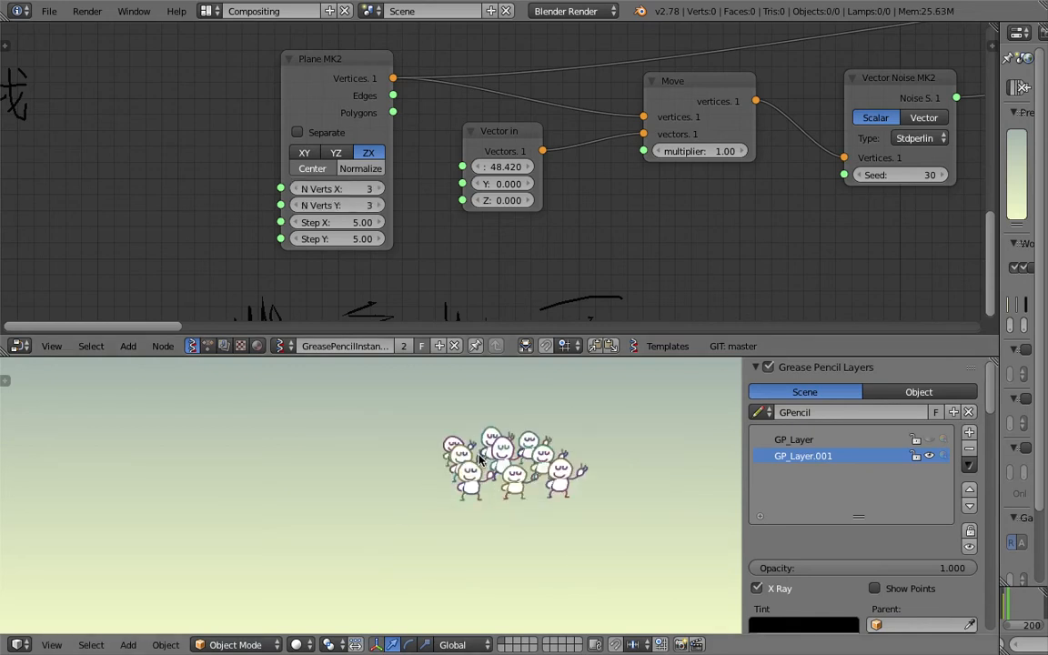
{"action": "scroll", "coordinate": [391, 476], "scroll_direction": "up", "scroll_amount": 3}
{"action": "middle_click_drag", "start_coordinate": [417, 484], "coordinate": [391, 452]}
{"action": "scroll", "coordinate": [635, 198], "scroll_direction": "down", "scroll_amount": 1}
Move the Separate Loose Parts node right, away from the Apply matrix to mesh node
{"action": "middle_click_drag", "start_coordinate": [621, 148], "coordinate": [362, 184]}
{"action": "scroll", "coordinate": [492, 180], "scroll_direction": "down", "scroll_amount": 4}
{"action": "middle_click_drag", "start_coordinate": [739, 101], "coordinate": [461, 179]}
{"action": "mouse_move", "coordinate": [505, 117]}
{"action": "middle_mouse_down"}
{"action": "mouse_move", "coordinate": [416, 238]}
{"action": "mouse_move", "coordinate": [351, 222]}
{"action": "mouse_move", "coordinate": [364, 111]}
{"action": "middle_mouse_up"}
{"action": "mouse_move", "coordinate": [666, 123]}
{"action": "middle_mouse_down"}
{"action": "mouse_move", "coordinate": [620, 169]}
{"action": "mouse_move", "coordinate": [555, 194]}
{"action": "middle_mouse_up"}
{"action": "middle_click_drag", "start_coordinate": [706, 138], "coordinate": [441, 237]}
{"action": "scroll", "coordinate": [440, 237], "scroll_direction": "up", "scroll_amount": 2}
{"action": "middle_click_drag", "start_coordinate": [364, 300], "coordinate": [351, 253]}
{"action": "left_click_drag", "start_coordinate": [311, 246], "coordinate": [399, 239]}
{"action": "scroll", "coordinate": [383, 237], "scroll_direction": "up", "scroll_amount": 2}
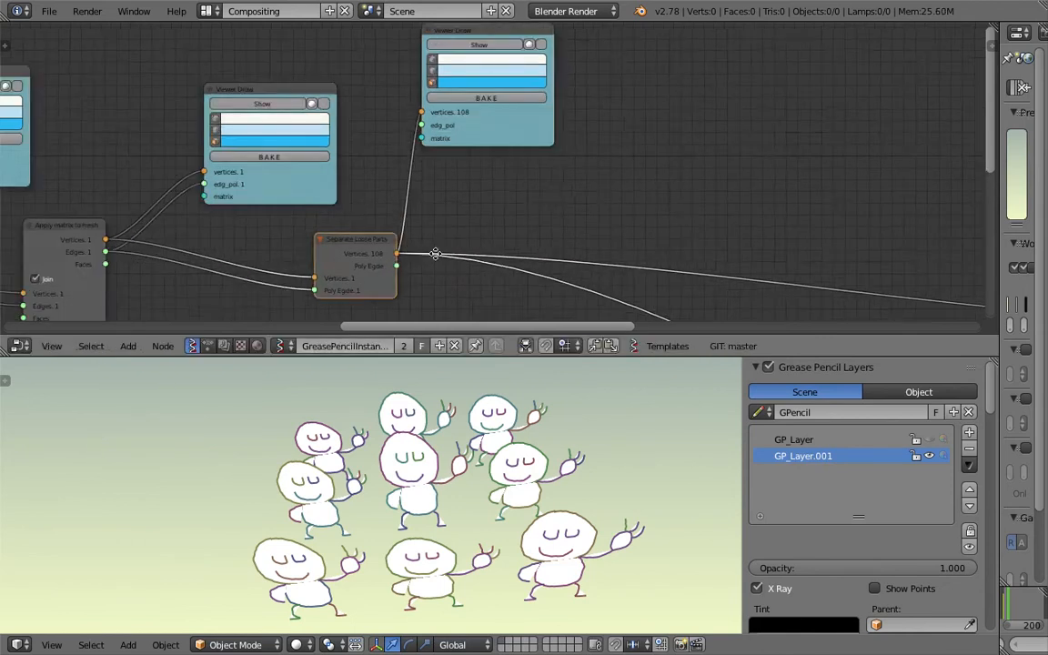
Add a Polyline Viewer MK1 node in the space between Separate Loose Parts and the Object ID Selector node
{"action": "scroll", "coordinate": [455, 223], "scroll_direction": "down", "scroll_amount": 5}
{"action": "middle_click_drag", "start_coordinate": [519, 225], "coordinate": [213, 153]}
{"action": "middle_click_drag", "start_coordinate": [541, 179], "coordinate": [352, 182]}
{"action": "scroll", "coordinate": [505, 170], "scroll_direction": "up", "scroll_amount": 1}
{"action": "scroll", "coordinate": [506, 169], "scroll_direction": "up", "scroll_amount": 2}
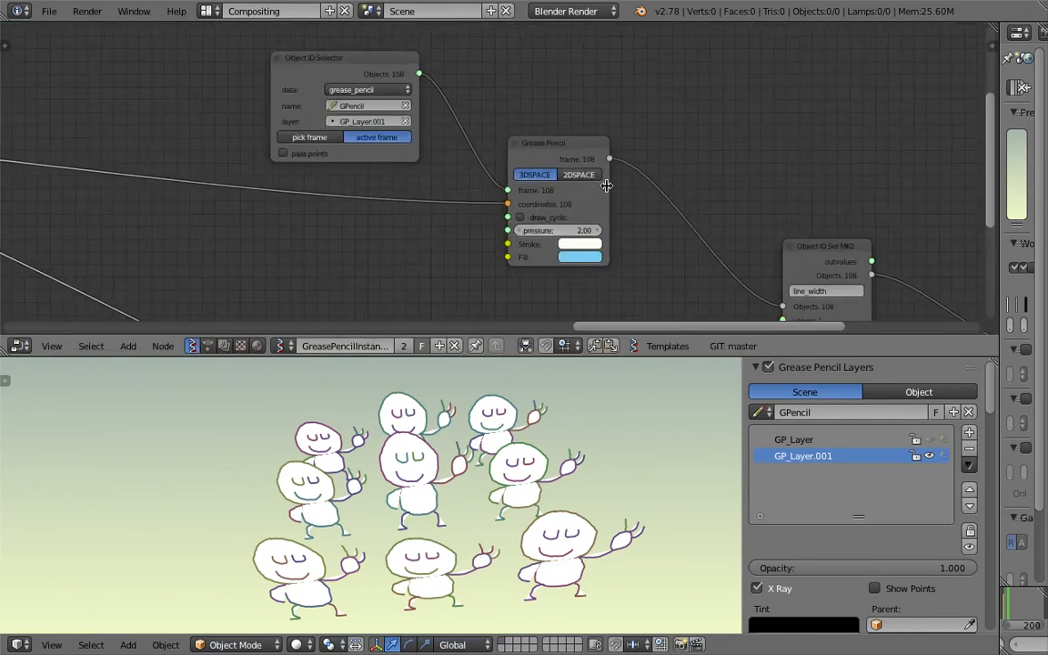
{"action": "middle_click_drag", "start_coordinate": [308, 133], "coordinate": [625, 194]}
{"action": "middle_click_drag", "start_coordinate": [360, 147], "coordinate": [626, 218]}
{"action": "mouse_move", "coordinate": [380, 166]}
{"action": "middle_mouse_down"}
{"action": "mouse_move", "coordinate": [397, 171]}
{"action": "mouse_move", "coordinate": [405, 156]}
{"action": "middle_mouse_up"}
{"action": "key", "text": "space"}
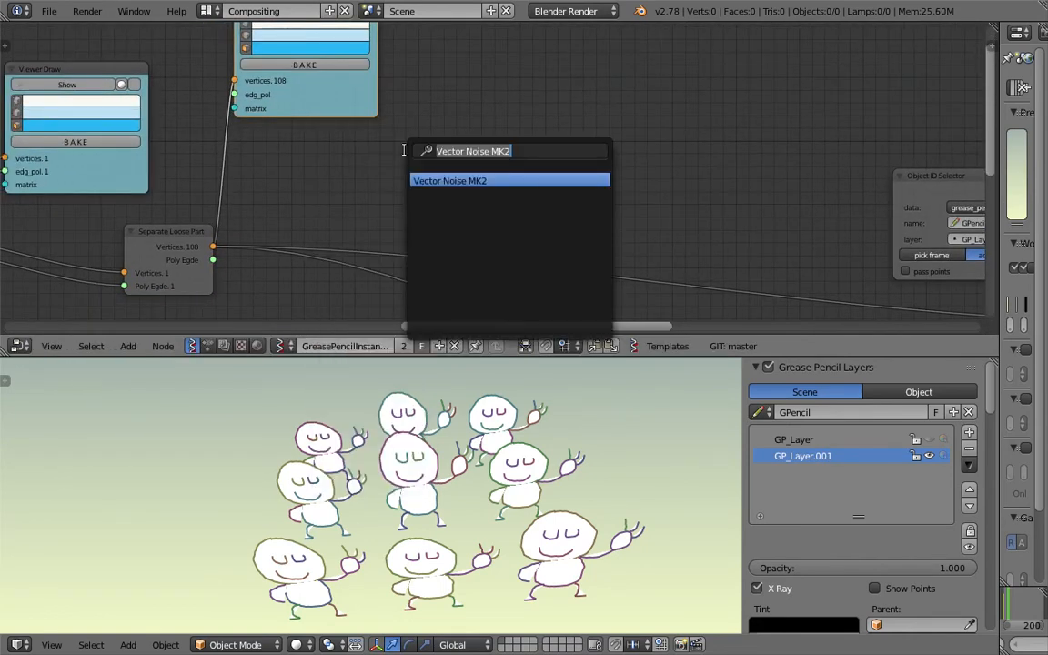
{"action": "type", "text": "polyl"}
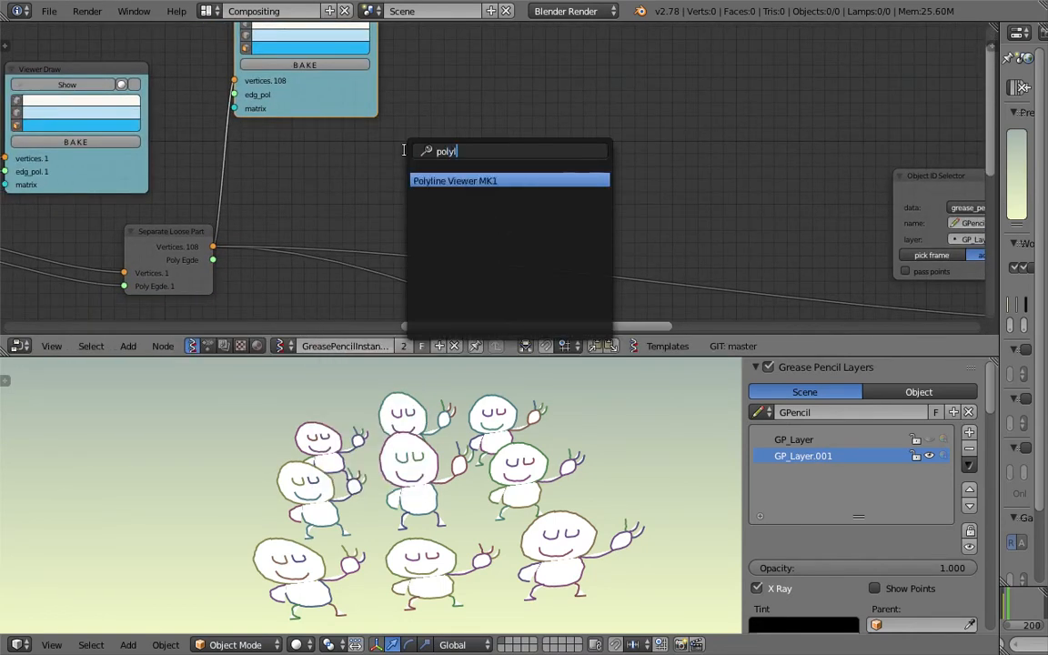
{"action": "key", "text": "Return"}
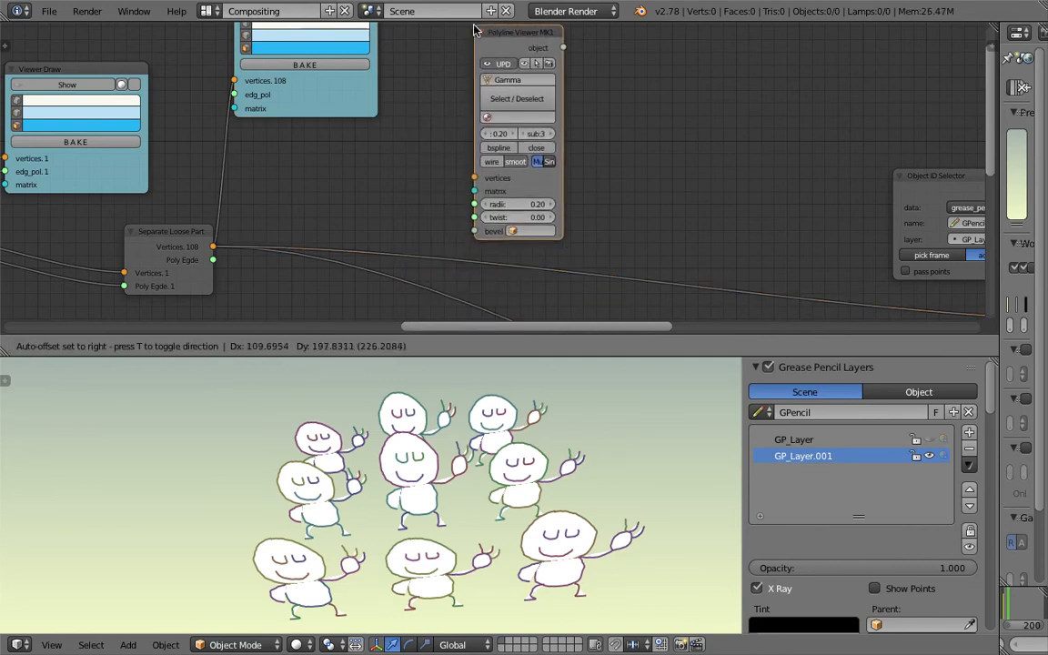
{"action": "left_click", "coordinate": [487, 66]}
{"action": "middle_click_drag", "start_coordinate": [487, 67], "coordinate": [487, 85]}
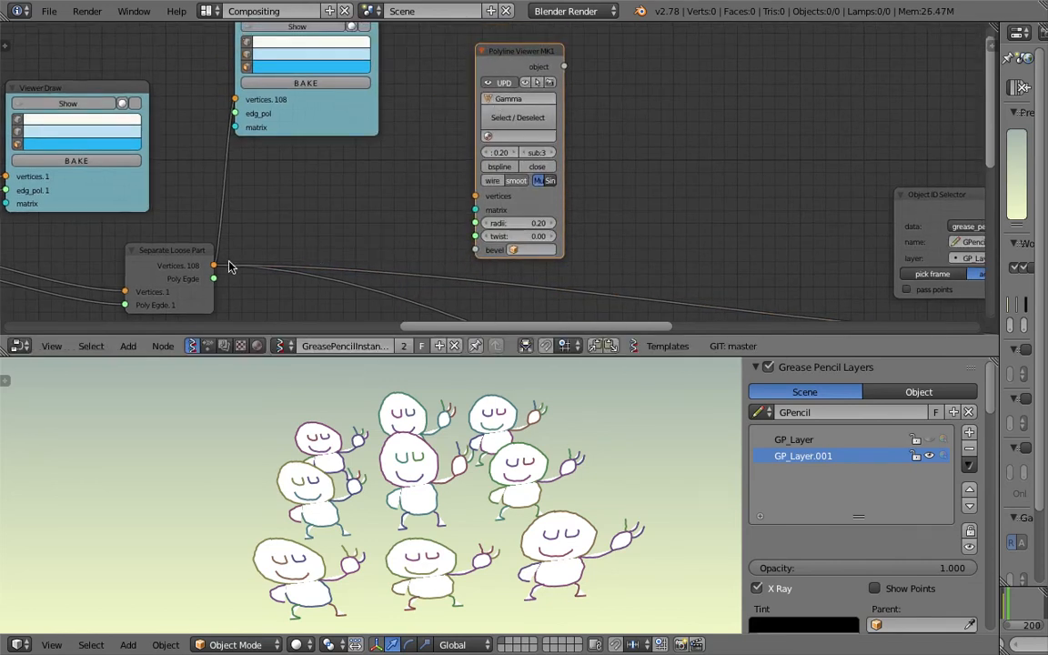
Connect the vertices output of Separate Loose Parts to the vertices input of Polyline Viewer MK1 and set the viewer's radius to 0.50
{"action": "left_click_drag", "start_coordinate": [216, 271], "coordinate": [227, 269]}
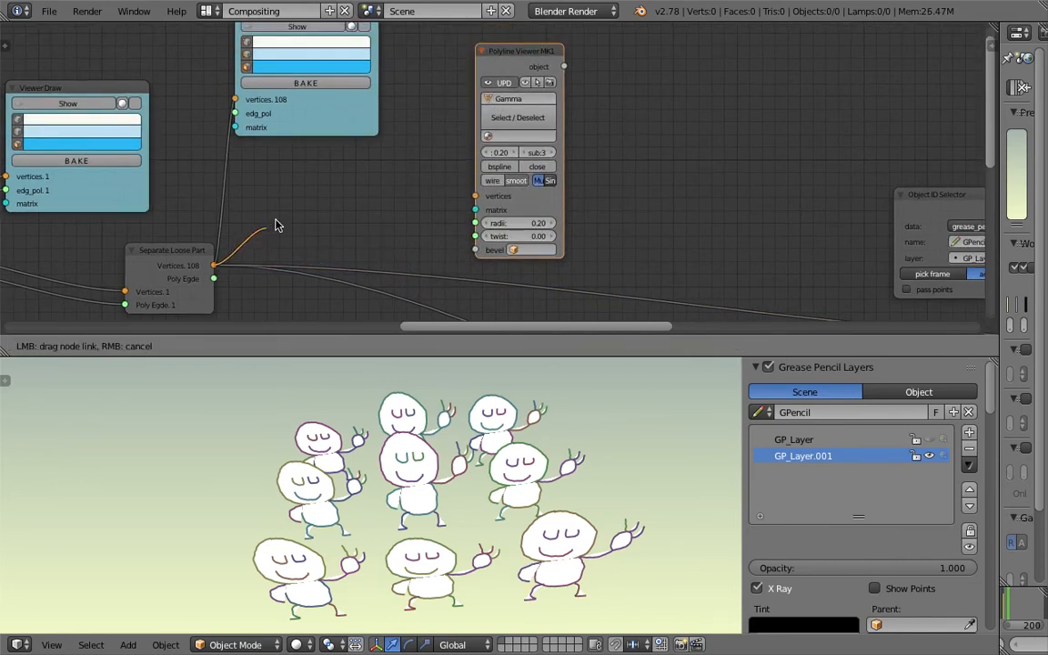
{"action": "left_click_drag", "start_coordinate": [278, 226], "coordinate": [483, 200]}
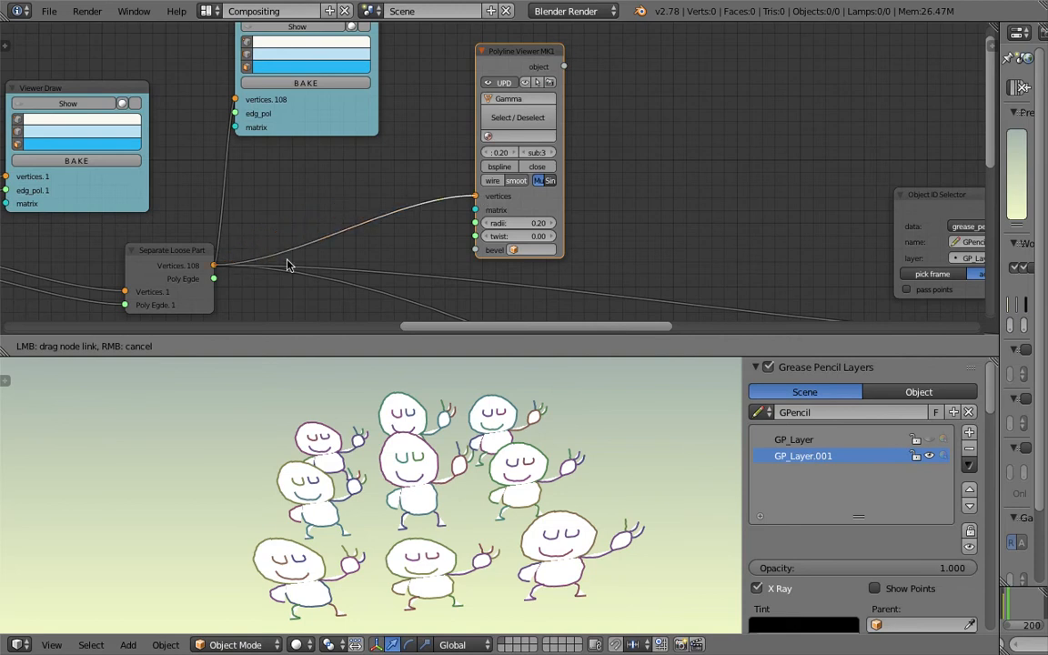
{"action": "left_click_drag", "start_coordinate": [288, 265], "coordinate": [477, 196]}
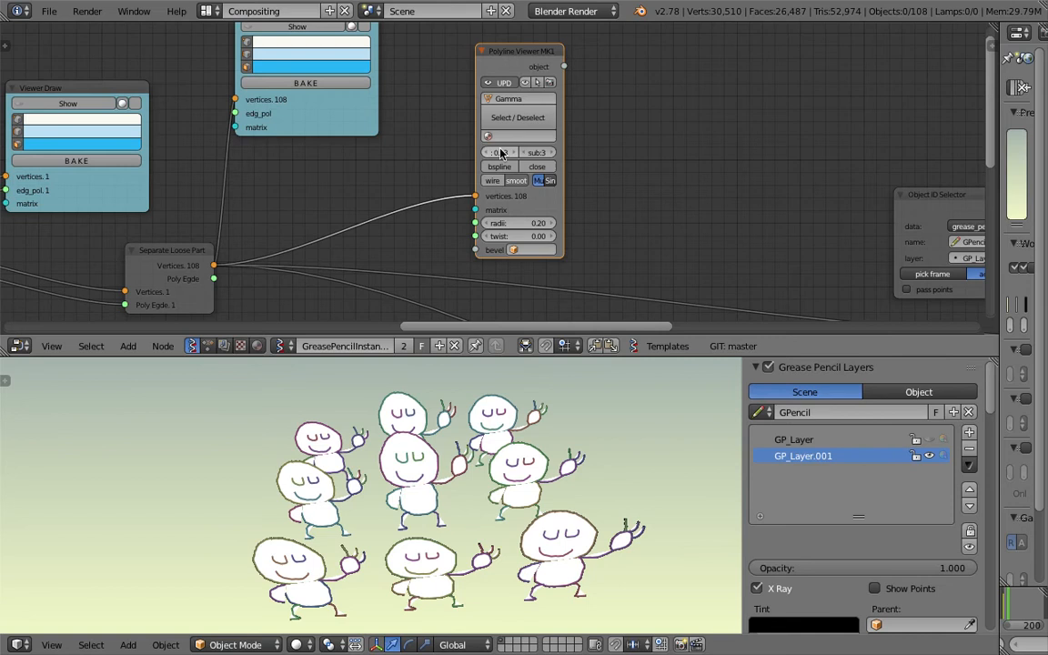
{"action": "key", "text": "Return"}
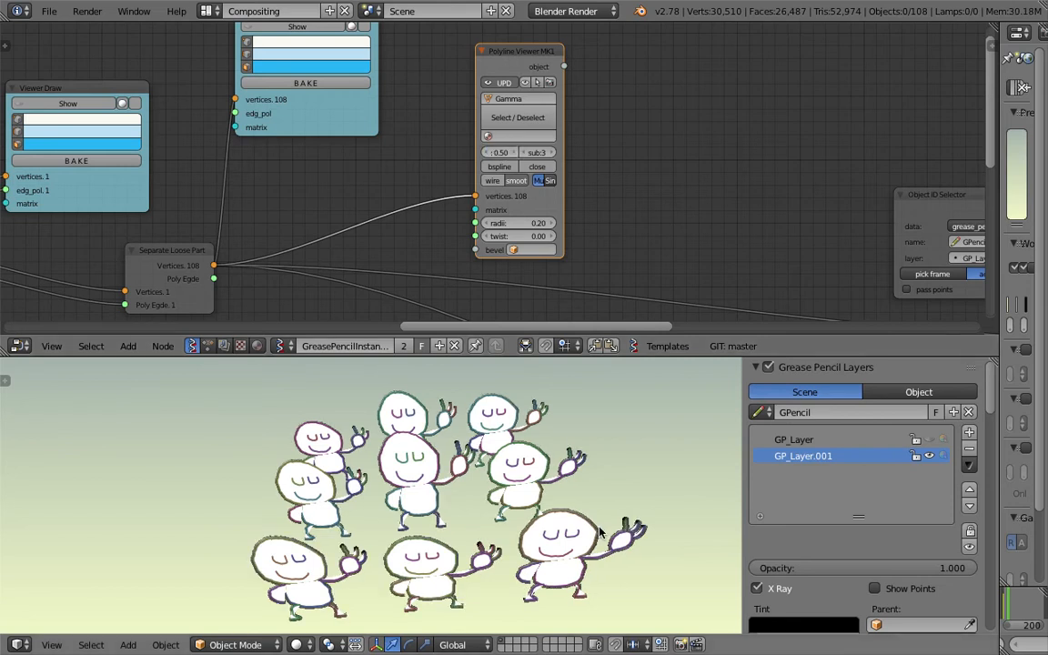
Select all generated curve objects and move them about 17 units along negative X, away from the grease pencil characters
{"action": "scroll", "coordinate": [601, 530], "scroll_direction": "down", "scroll_amount": 3}
{"action": "key", "text": "a"}
{"action": "left_click_drag", "start_coordinate": [453, 509], "coordinate": [362, 515]}
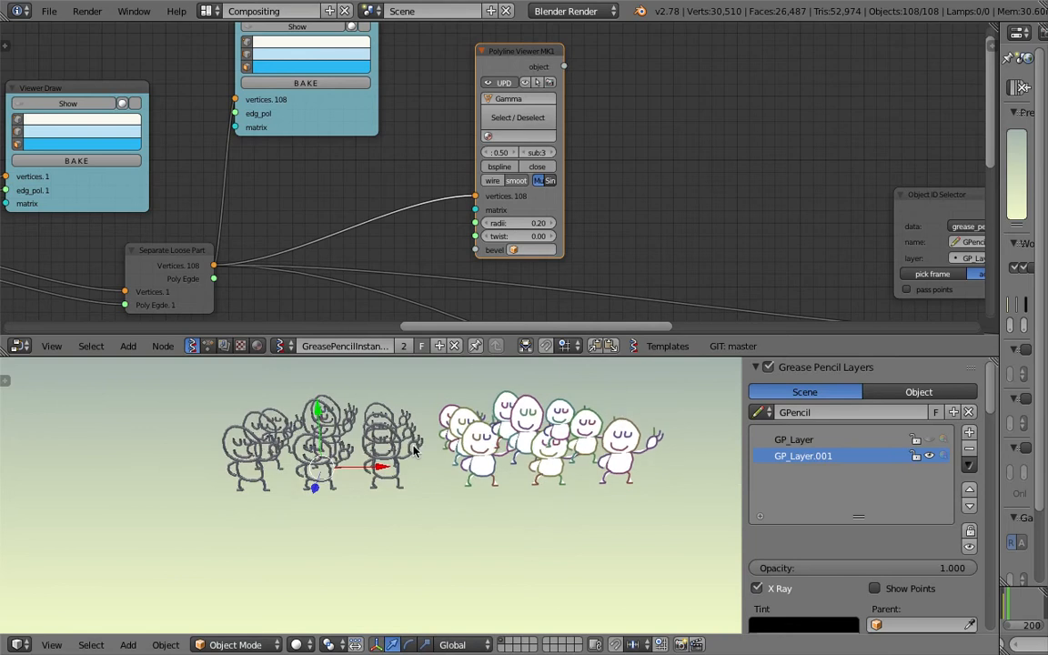
{"action": "scroll", "coordinate": [503, 445], "scroll_direction": "up", "scroll_amount": 6}
{"action": "scroll", "coordinate": [502, 446], "scroll_direction": "down", "scroll_amount": 2}
{"action": "middle_click_drag", "start_coordinate": [502, 447], "coordinate": [555, 419]}
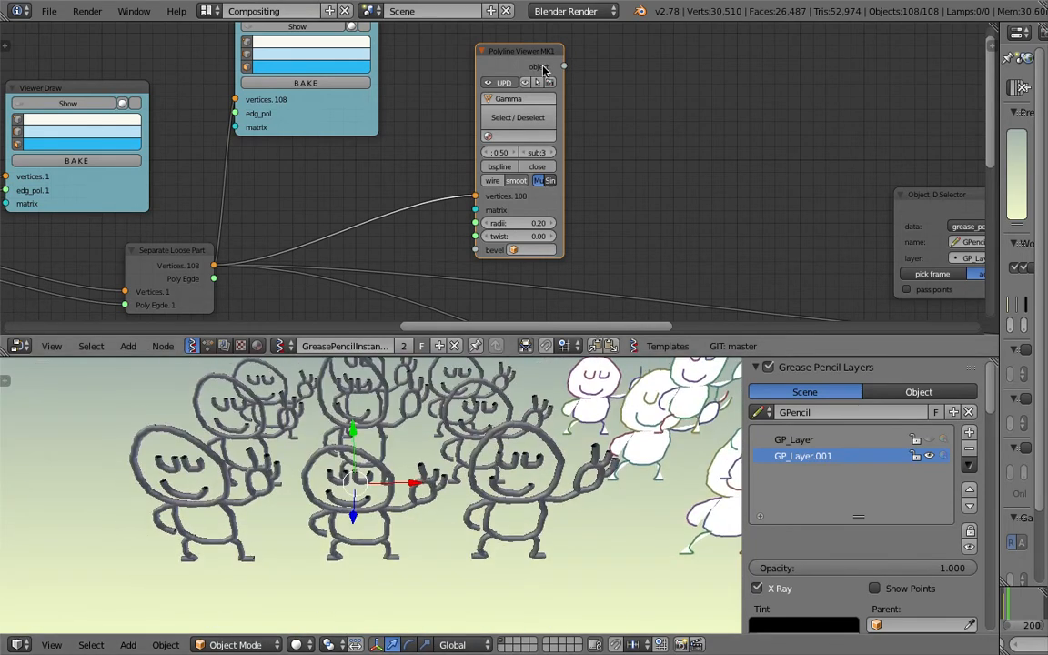
Widen the Polyline Viewer MK1 node so that its option labels are readable
{"action": "left_click_drag", "start_coordinate": [561, 81], "coordinate": [598, 82]}
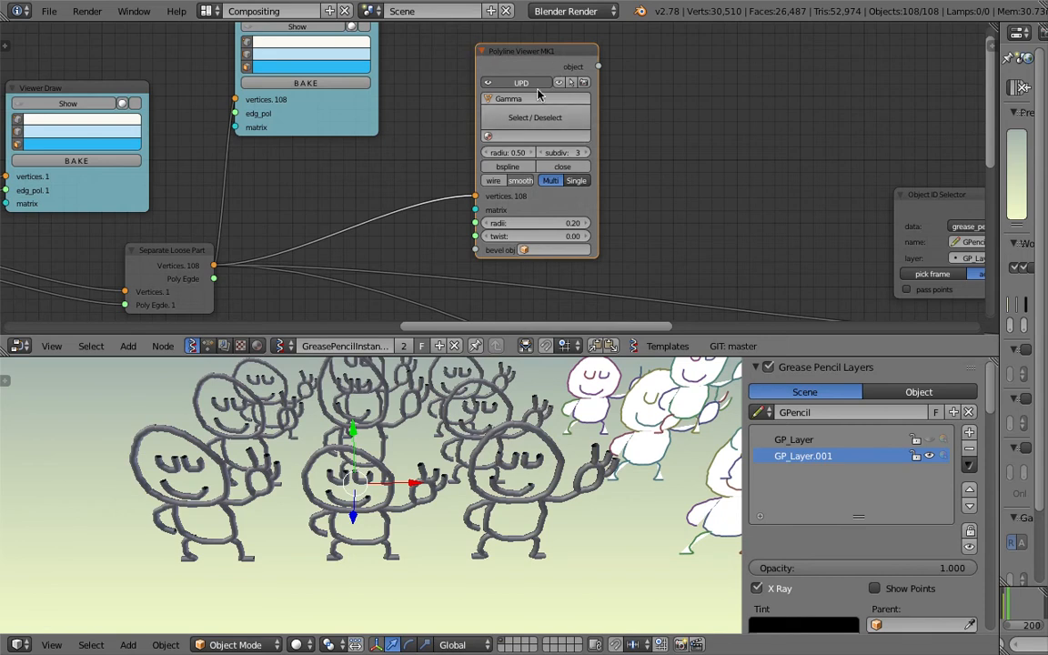
{"action": "middle_click_drag", "start_coordinate": [500, 199], "coordinate": [413, 182]}
{"action": "middle_click_drag", "start_coordinate": [316, 218], "coordinate": [254, 222]}
{"action": "scroll", "coordinate": [208, 232], "scroll_direction": "down", "scroll_amount": 2}
{"action": "middle_click_drag", "start_coordinate": [662, 211], "coordinate": [359, 178]}
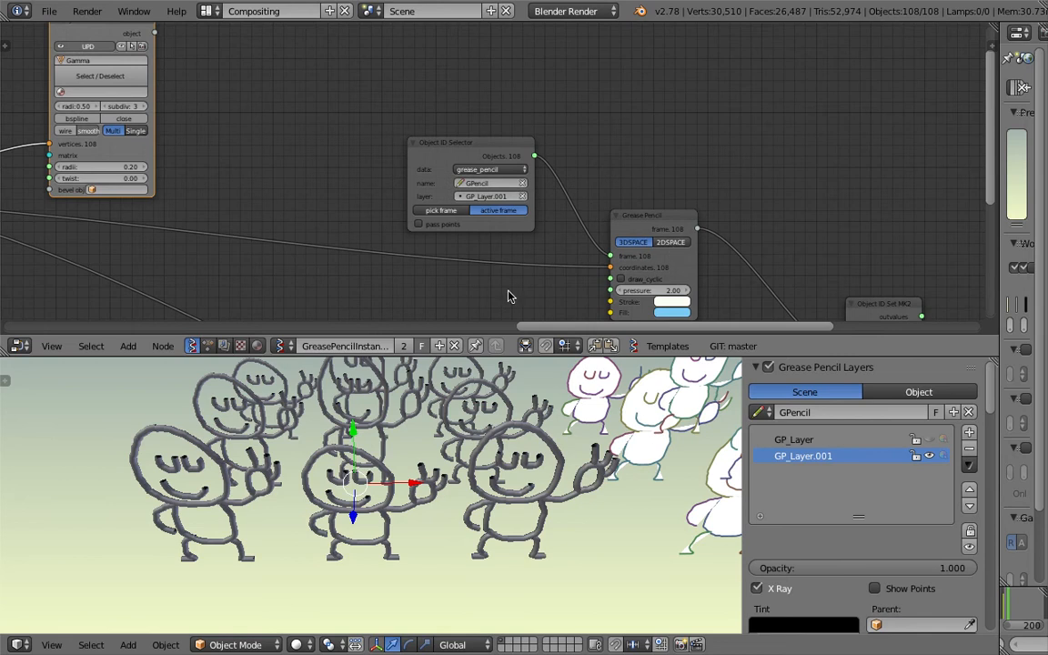
{"action": "middle_click_drag", "start_coordinate": [480, 203], "coordinate": [702, 226]}
{"action": "scroll", "coordinate": [406, 82], "scroll_direction": "up", "scroll_amount": 3}
{"action": "middle_click_drag", "start_coordinate": [406, 82], "coordinate": [539, 120]}
{"action": "scroll", "coordinate": [510, 177], "scroll_direction": "up", "scroll_amount": 1}
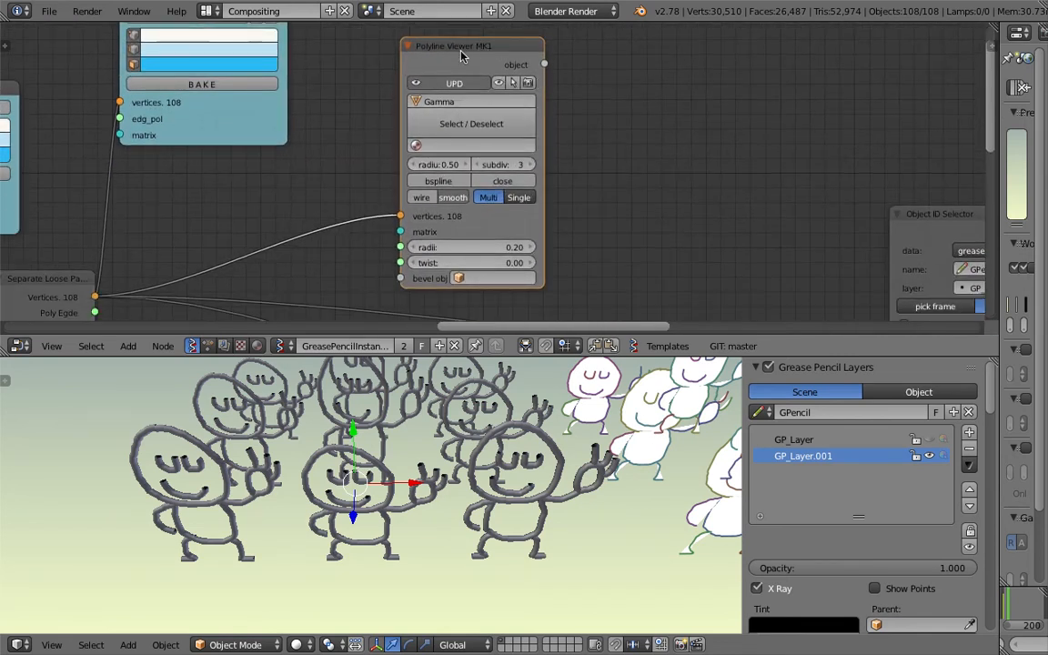
Select a single generated stroke curve and examine its geometry up close in both wireframe and solid shading
{"action": "mouse_move", "coordinate": [476, 480]}
{"action": "middle_mouse_down"}
{"action": "mouse_move", "coordinate": [470, 437]}
{"action": "mouse_move", "coordinate": [480, 484]}
{"action": "middle_mouse_up"}
{"action": "scroll", "coordinate": [479, 485], "scroll_direction": "up", "scroll_amount": 5}
{"action": "right_click", "coordinate": [448, 516]}
{"action": "middle_click_drag", "start_coordinate": [456, 529], "coordinate": [439, 474]}
{"action": "key", "text": "z"}
{"action": "key", "text": "z"}
{"action": "scroll", "coordinate": [439, 473], "scroll_direction": "down", "scroll_amount": 4}
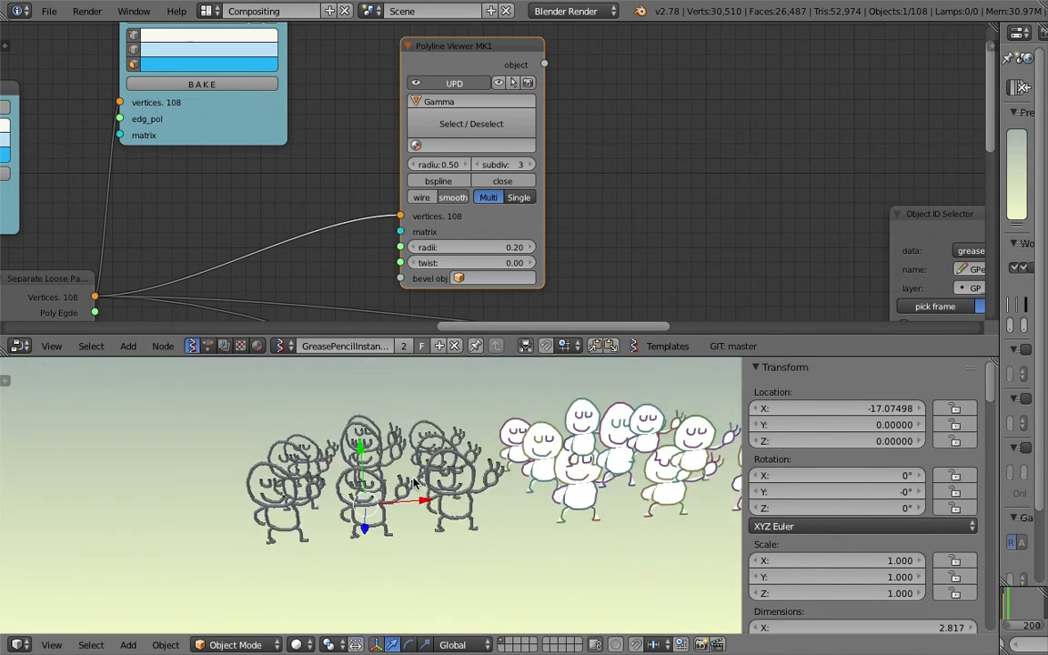
{"action": "scroll", "coordinate": [441, 476], "scroll_direction": "up", "scroll_amount": 6}
{"action": "scroll", "coordinate": [442, 480], "scroll_direction": "down", "scroll_amount": 3}
{"action": "middle_click_drag", "start_coordinate": [442, 480], "coordinate": [439, 472]}
Try to move individual stroke curves of the tubular characters freely
{"action": "key", "text": "g"}
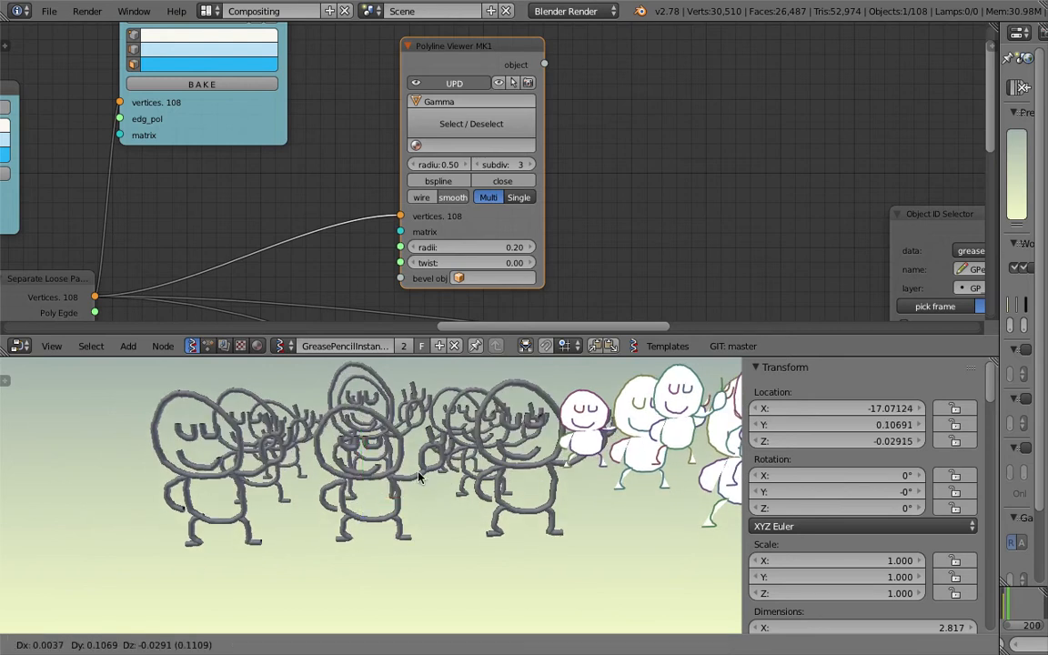
{"action": "right_click", "coordinate": [322, 470]}
{"action": "key", "text": "g"}
{"action": "right_click", "coordinate": [191, 490]}
{"action": "key", "text": "g"}
{"action": "right_click", "coordinate": [189, 526]}
{"action": "middle_click_drag", "start_coordinate": [307, 508], "coordinate": [322, 551]}
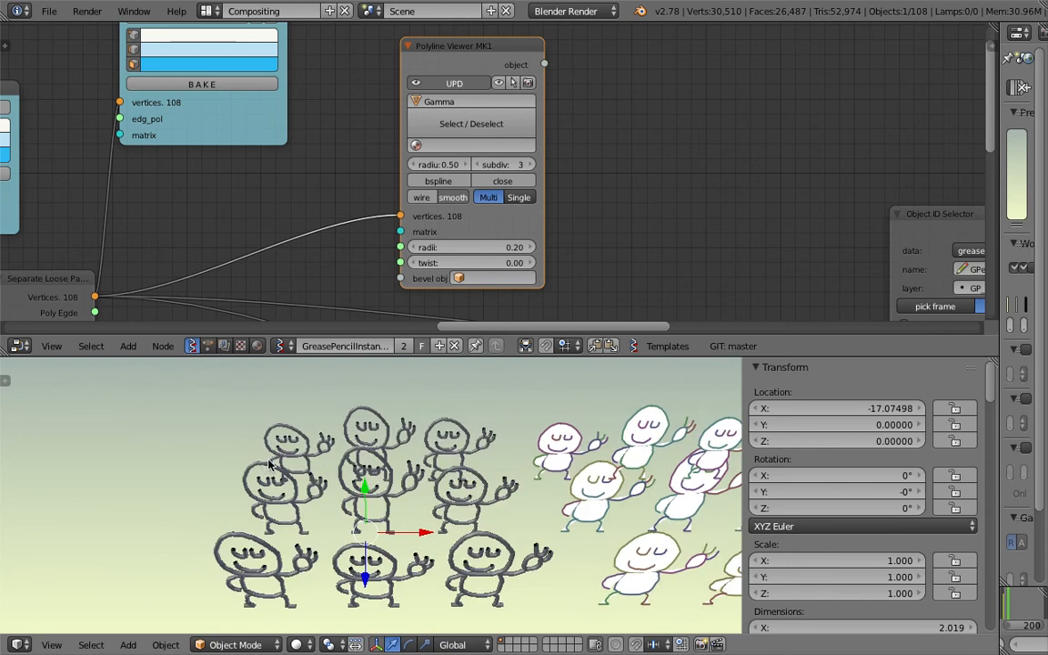
Deselect everything and examine the tubular curve characters from several angles and distances
{"action": "middle_click_drag", "start_coordinate": [270, 465], "coordinate": [259, 451]}
{"action": "mouse_move", "coordinate": [369, 431]}
{"action": "middle_mouse_down"}
{"action": "mouse_move", "coordinate": [410, 533]}
{"action": "mouse_move", "coordinate": [402, 476]}
{"action": "middle_mouse_up"}
{"action": "scroll", "coordinate": [410, 537], "scroll_direction": "up", "scroll_amount": 3}
{"action": "scroll", "coordinate": [401, 501], "scroll_direction": "up", "scroll_amount": 5}
{"action": "mouse_move", "coordinate": [420, 535]}
{"action": "middle_mouse_down"}
{"action": "mouse_move", "coordinate": [418, 455]}
{"action": "mouse_move", "coordinate": [419, 513]}
{"action": "middle_mouse_up"}
{"action": "scroll", "coordinate": [424, 494], "scroll_direction": "down", "scroll_amount": 6}
{"action": "scroll", "coordinate": [418, 455], "scroll_direction": "down", "scroll_amount": 4}
{"action": "key", "text": "a"}
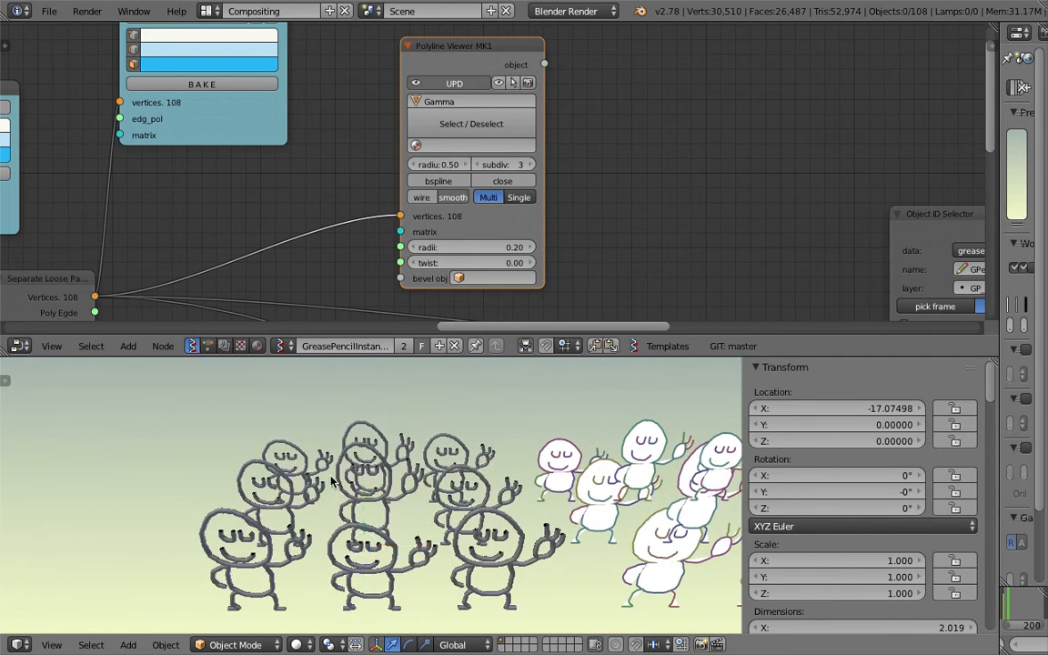
{"action": "middle_click_drag", "start_coordinate": [297, 399], "coordinate": [344, 455]}
{"action": "middle_click_drag", "start_coordinate": [348, 510], "coordinate": [344, 472], "text": "shift"}
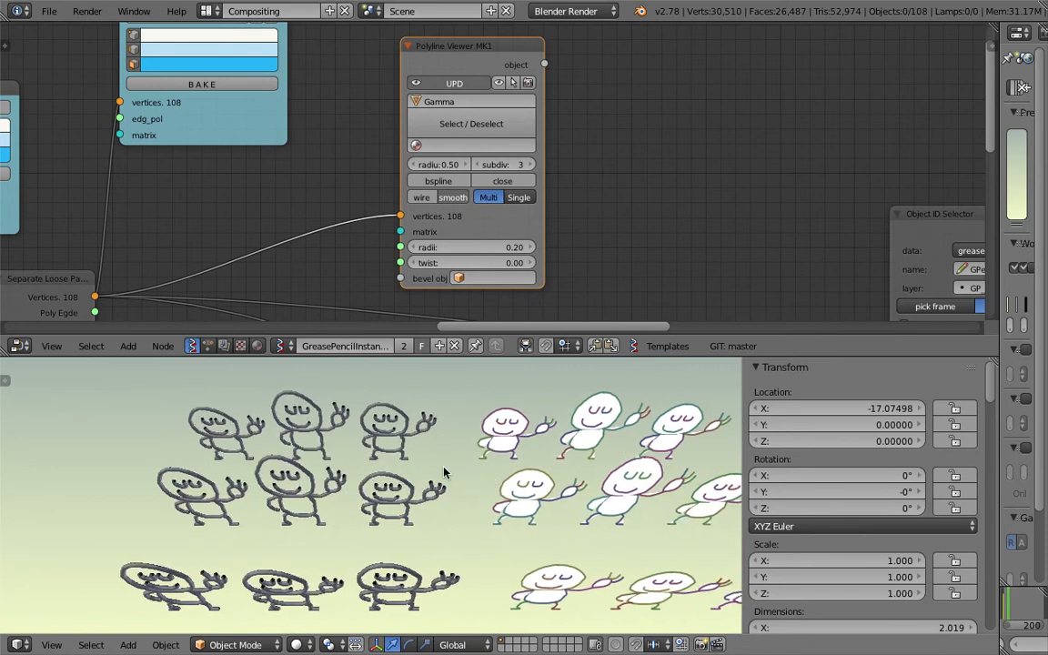
Box-select all the generated curve objects, delete them, and frame the remaining grease pencil characters
{"action": "middle_click_drag", "start_coordinate": [501, 216], "coordinate": [476, 223]}
{"action": "scroll", "coordinate": [270, 461], "scroll_direction": "down", "scroll_amount": 2}
{"action": "left_click_drag", "start_coordinate": [194, 415], "coordinate": [422, 585]}
{"action": "key", "text": "x"}
{"action": "left_click", "coordinate": [396, 583]}
{"action": "key", "text": "Home"}
{"action": "middle_click_drag", "start_coordinate": [445, 518], "coordinate": [440, 491]}
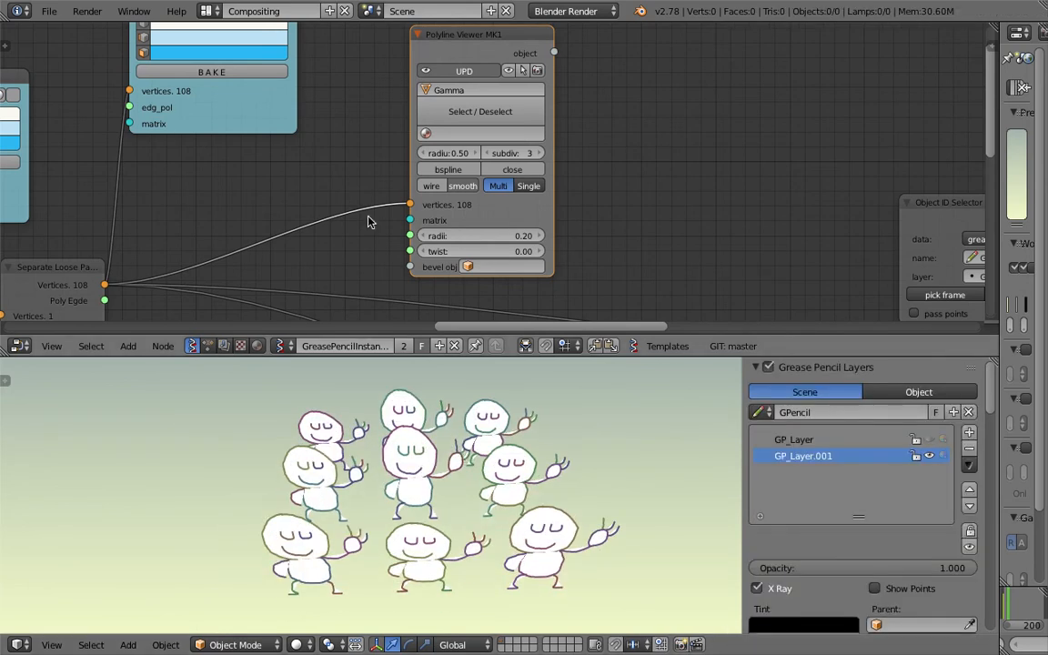
Move the Polyline Viewer MK1 node up and left
{"action": "left_click_drag", "start_coordinate": [528, 218], "coordinate": [496, 194]}
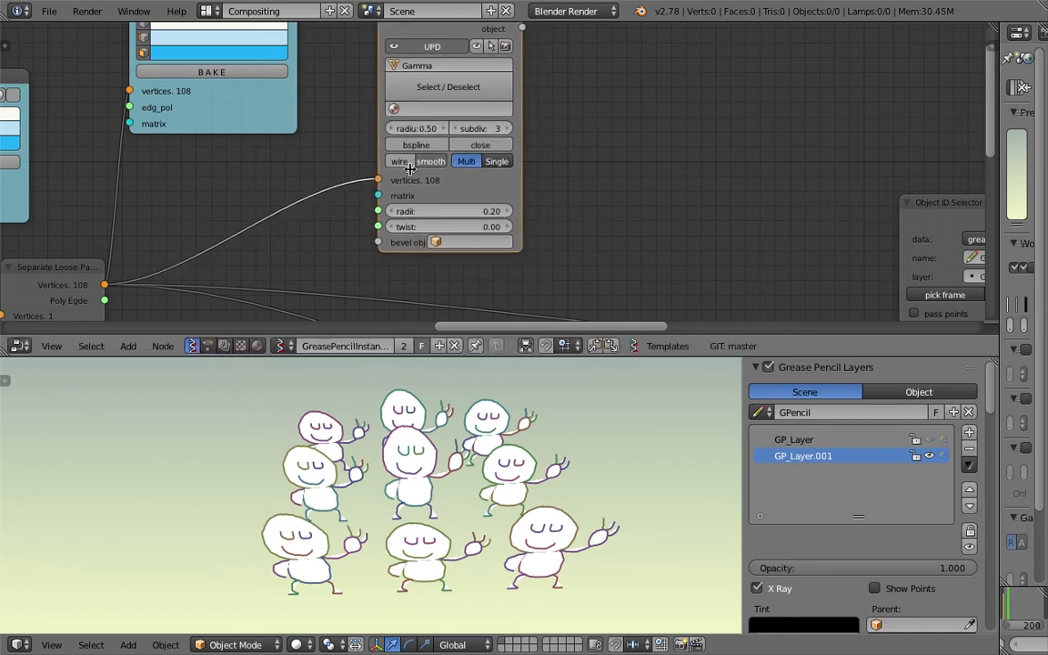
Delete the Polyline Viewer MK1 node from the node tree
{"action": "middle_click_drag", "start_coordinate": [496, 198], "coordinate": [549, 214]}
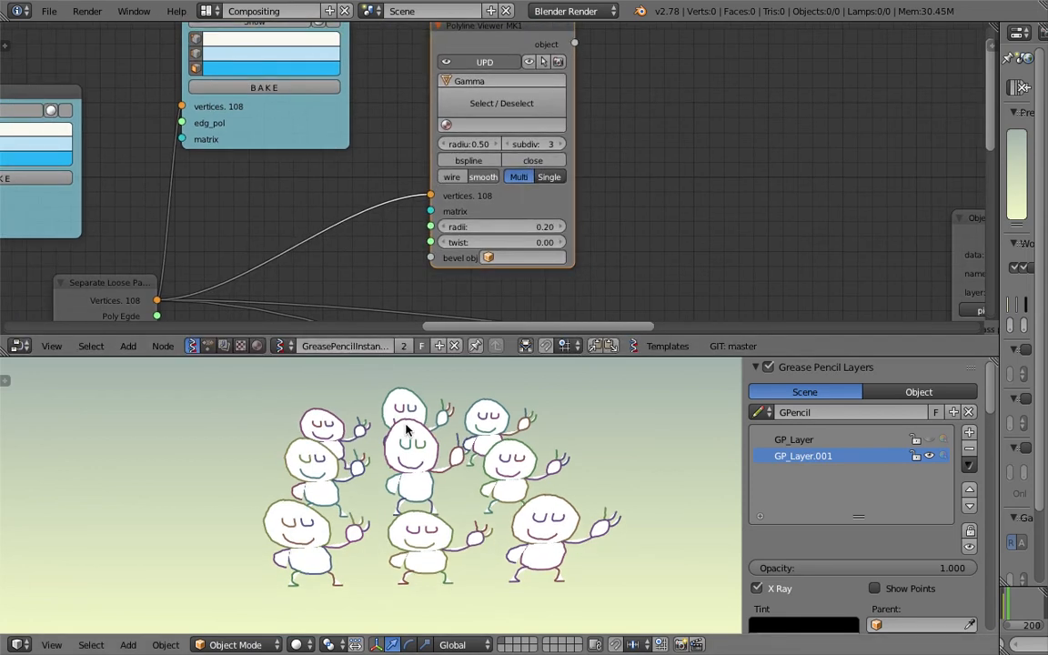
{"action": "scroll", "coordinate": [441, 501], "scroll_direction": "up", "scroll_amount": 2}
{"action": "middle_click_drag", "start_coordinate": [442, 501], "coordinate": [403, 504]}
{"action": "middle_click_drag", "start_coordinate": [444, 438], "coordinate": [450, 471]}
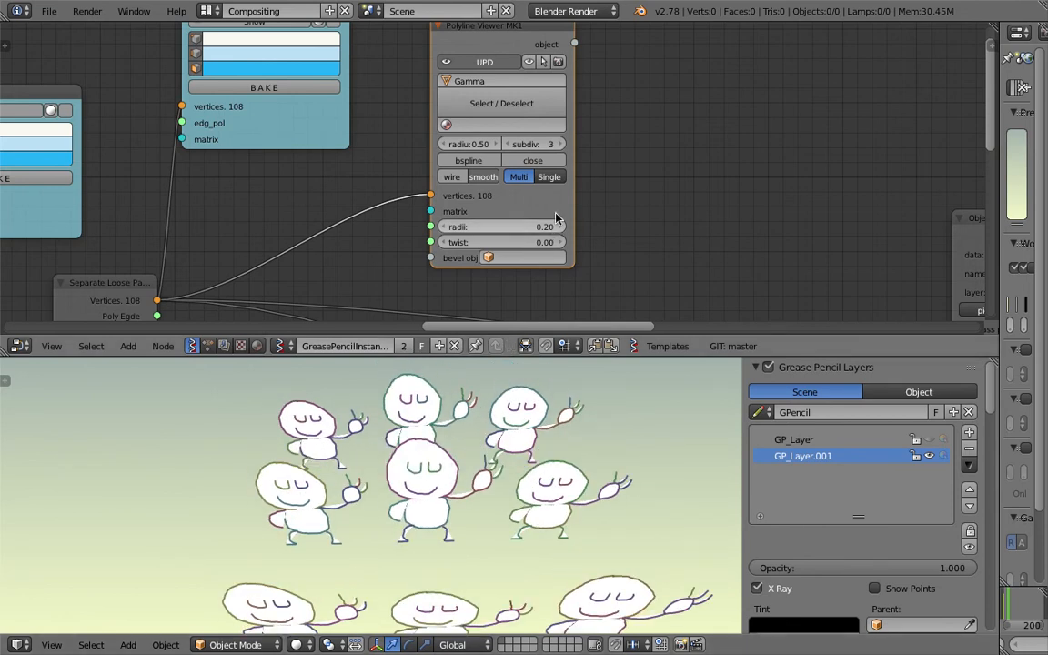
{"action": "left_click_drag", "start_coordinate": [563, 202], "coordinate": [584, 197]}
{"action": "middle_click_drag", "start_coordinate": [429, 182], "coordinate": [459, 221]}
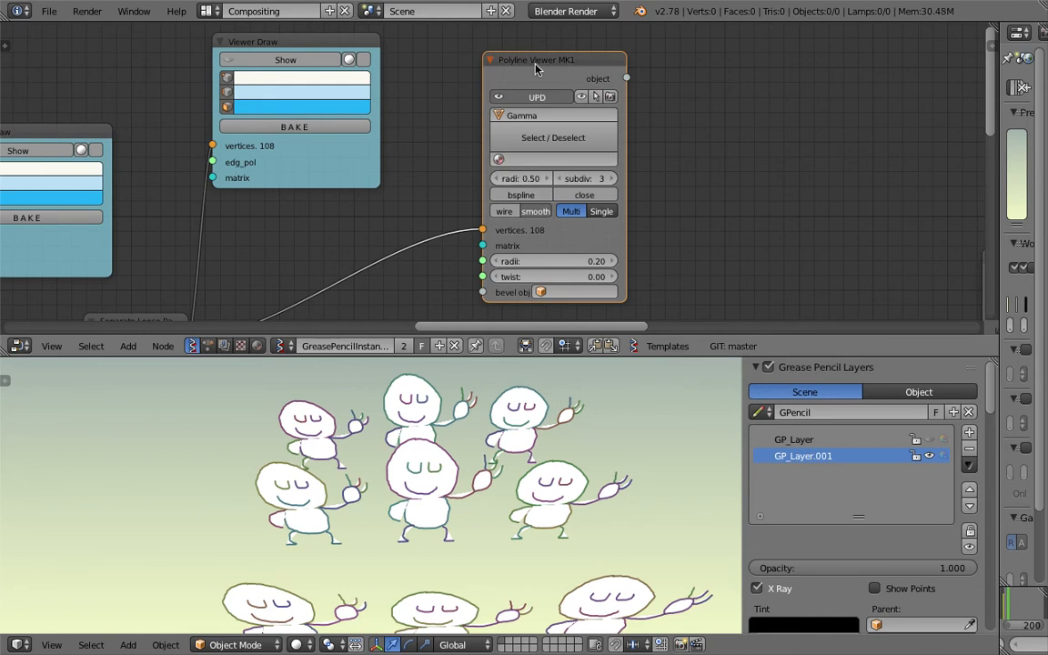
{"action": "key", "text": "x"}
Move the Viewer Draw node fed by Separate Loose Parts right and slightly down
{"action": "middle_click_drag", "start_coordinate": [466, 145], "coordinate": [549, 111]}
{"action": "middle_click_drag", "start_coordinate": [460, 560], "coordinate": [462, 549]}
{"action": "middle_click_drag", "start_coordinate": [454, 207], "coordinate": [452, 256]}
{"action": "left_click_drag", "start_coordinate": [444, 181], "coordinate": [511, 207]}
{"action": "scroll", "coordinate": [496, 200], "scroll_direction": "down", "scroll_amount": 3}
{"action": "middle_click_drag", "start_coordinate": [398, 238], "coordinate": [585, 111]}
{"action": "scroll", "coordinate": [492, 177], "scroll_direction": "down", "scroll_amount": 4}
{"action": "scroll", "coordinate": [541, 209], "scroll_direction": "down", "scroll_amount": 5}
{"action": "middle_click_drag", "start_coordinate": [674, 211], "coordinate": [812, 137]}
Move the Object ID Selector and UV Connection nodes up and left at the start of the node tree
{"action": "right_click", "coordinate": [3, 138]}
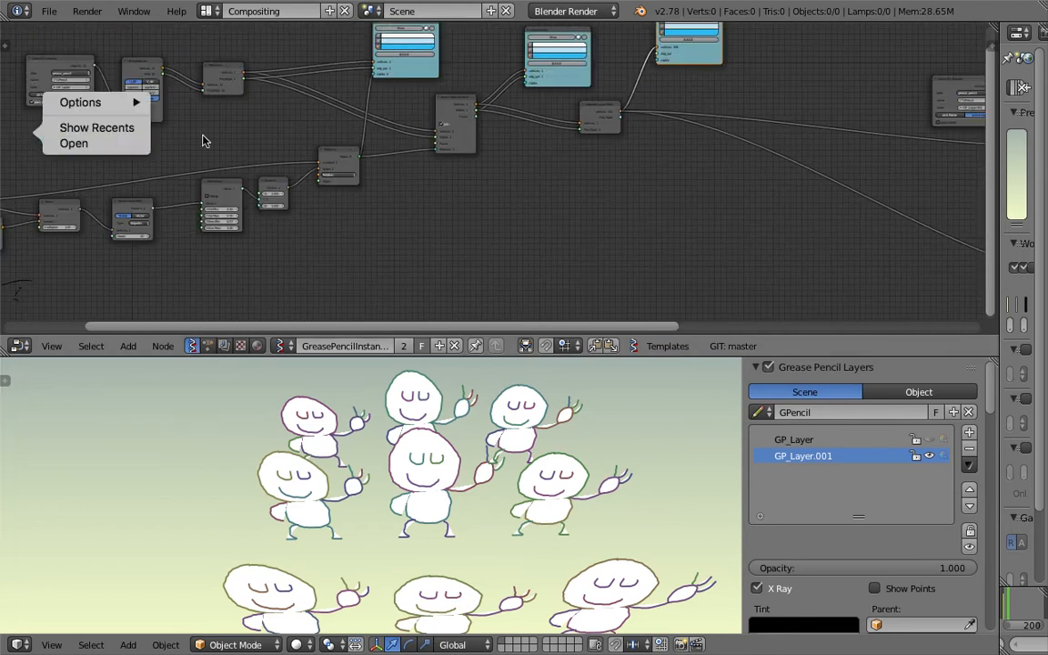
{"action": "left_click", "coordinate": [427, 190]}
{"action": "middle_click_drag", "start_coordinate": [428, 191], "coordinate": [557, 225]}
{"action": "middle_click_drag", "start_coordinate": [273, 187], "coordinate": [472, 197]}
{"action": "scroll", "coordinate": [387, 122], "scroll_direction": "up", "scroll_amount": 5}
{"action": "mouse_move", "coordinate": [387, 122]}
{"action": "middle_mouse_down"}
{"action": "mouse_move", "coordinate": [343, 101]}
{"action": "mouse_move", "coordinate": [375, 176]}
{"action": "middle_mouse_up"}
{"action": "scroll", "coordinate": [375, 177], "scroll_direction": "up", "scroll_amount": 2}
{"action": "left_click_drag", "start_coordinate": [365, 142], "coordinate": [363, 119]}
{"action": "scroll", "coordinate": [423, 173], "scroll_direction": "up", "scroll_amount": 4}
{"action": "middle_click_drag", "start_coordinate": [380, 143], "coordinate": [414, 134]}
{"action": "scroll", "coordinate": [408, 165], "scroll_direction": "up", "scroll_amount": 3}
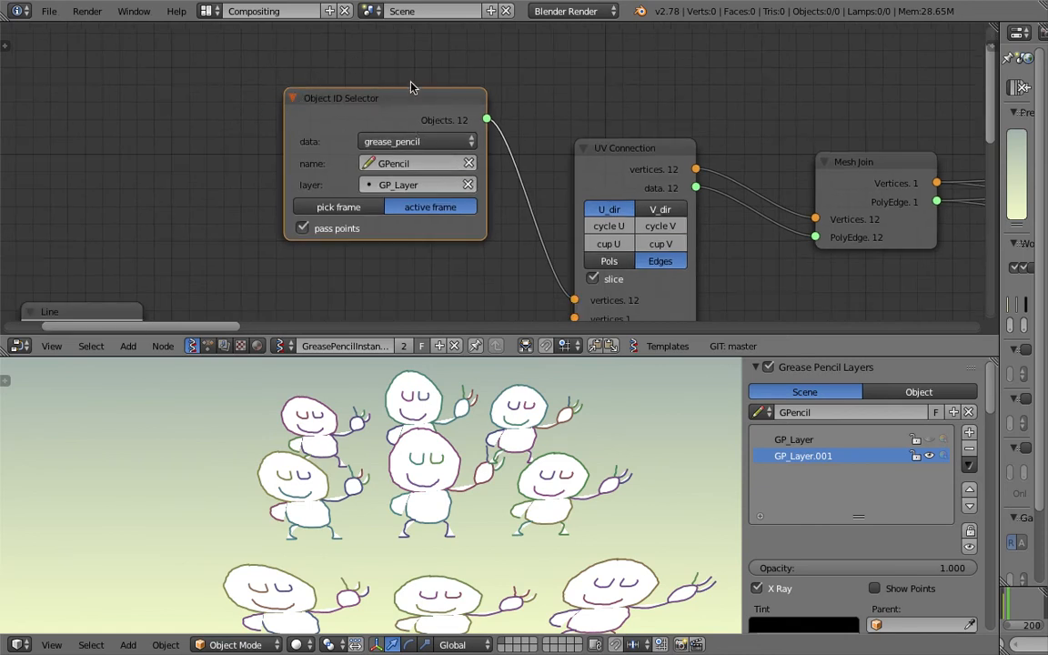
{"action": "left_click_drag", "start_coordinate": [406, 99], "coordinate": [381, 78]}
{"action": "left_click_drag", "start_coordinate": [616, 149], "coordinate": [569, 69]}
Move Mesh Join up beside UV Connection and nudge the Apply matrix to mesh node left
{"action": "scroll", "coordinate": [619, 192], "scroll_direction": "down", "scroll_amount": 4}
{"action": "middle_click_drag", "start_coordinate": [602, 182], "coordinate": [479, 161]}
{"action": "left_click_drag", "start_coordinate": [643, 148], "coordinate": [567, 101]}
{"action": "middle_click_drag", "start_coordinate": [768, 113], "coordinate": [623, 112]}
{"action": "scroll", "coordinate": [624, 114], "scroll_direction": "down", "scroll_amount": 4}
{"action": "middle_click_drag", "start_coordinate": [914, 228], "coordinate": [738, 187]}
{"action": "left_click", "coordinate": [728, 153]}
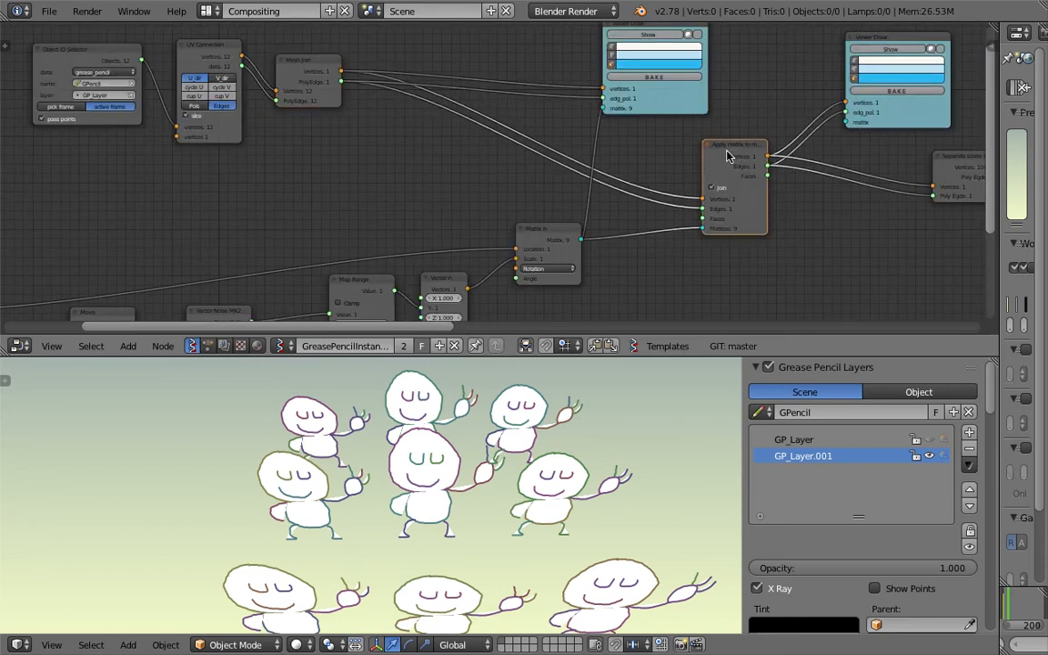
{"action": "left_click_drag", "start_coordinate": [727, 155], "coordinate": [716, 159]}
Reposition the Viewer Draw node fed by Mesh Join up and right, and shift Apply matrix to mesh upward
{"action": "scroll", "coordinate": [723, 157], "scroll_direction": "up", "scroll_amount": 1}
{"action": "middle_click_drag", "start_coordinate": [709, 154], "coordinate": [677, 109]}
{"action": "left_click_drag", "start_coordinate": [679, 110], "coordinate": [691, 86]}
{"action": "middle_click_drag", "start_coordinate": [662, 46], "coordinate": [590, 170]}
{"action": "left_click_drag", "start_coordinate": [590, 172], "coordinate": [629, 129]}
{"action": "middle_click_drag", "start_coordinate": [644, 224], "coordinate": [652, 151]}
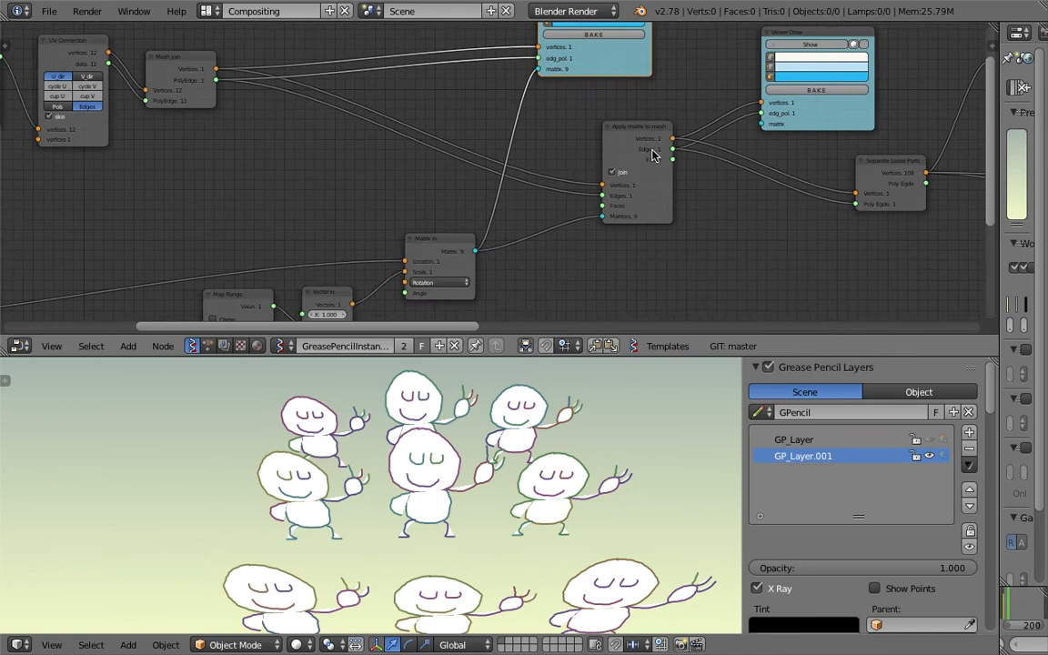
{"action": "scroll", "coordinate": [657, 146], "scroll_direction": "up", "scroll_amount": 3}
{"action": "left_click_drag", "start_coordinate": [662, 134], "coordinate": [647, 111]}
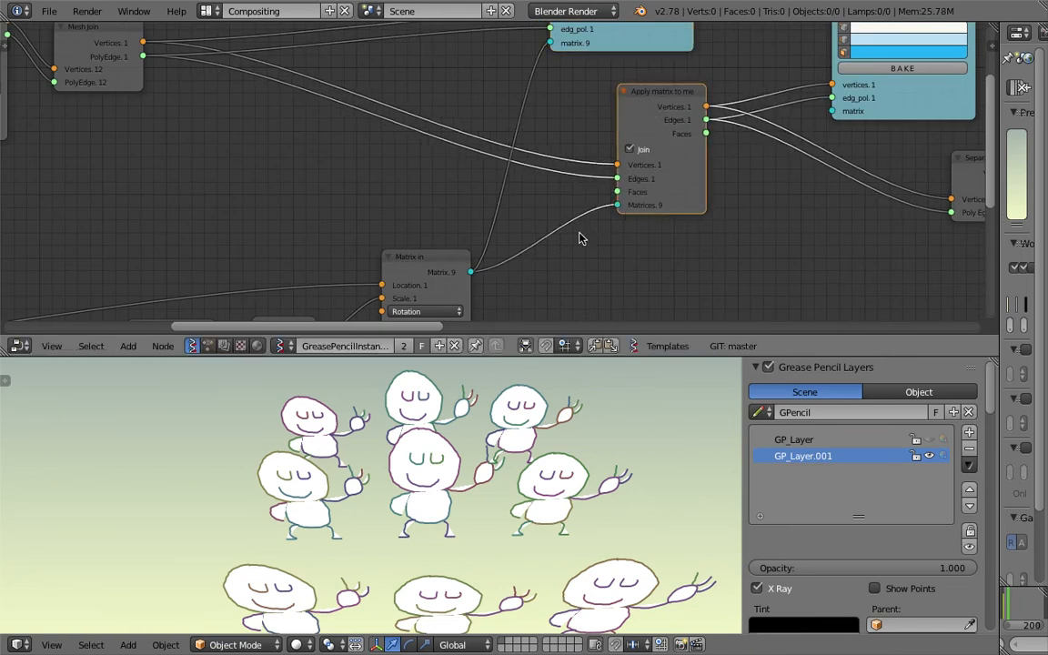
Move the Plane MK2 grid node slightly left and down
{"action": "middle_click_drag", "start_coordinate": [582, 269], "coordinate": [583, 238]}
{"action": "mouse_move", "coordinate": [439, 517]}
{"action": "middle_mouse_down"}
{"action": "mouse_move", "coordinate": [428, 452]}
{"action": "mouse_move", "coordinate": [440, 484]}
{"action": "middle_mouse_up"}
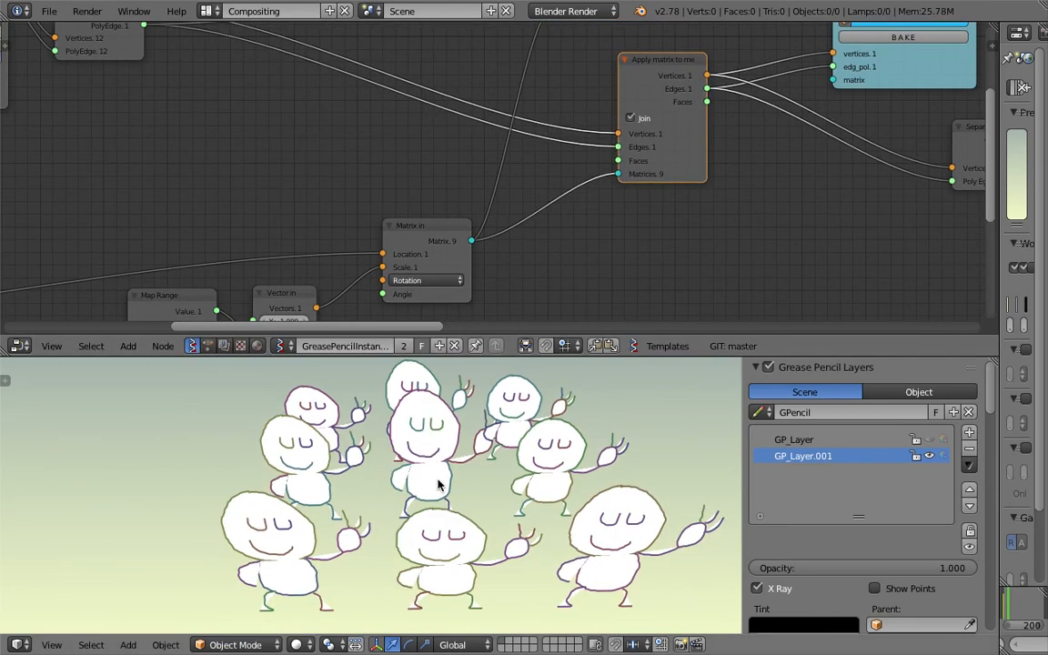
{"action": "middle_click_drag", "start_coordinate": [492, 459], "coordinate": [475, 526]}
{"action": "middle_click_drag", "start_coordinate": [381, 241], "coordinate": [482, 130]}
{"action": "scroll", "coordinate": [264, 230], "scroll_direction": "down", "scroll_amount": 1}
{"action": "middle_click_drag", "start_coordinate": [266, 230], "coordinate": [589, 149]}
{"action": "middle_click_drag", "start_coordinate": [213, 144], "coordinate": [405, 126]}
{"action": "mouse_move", "coordinate": [263, 133]}
{"action": "left_mouse_down"}
{"action": "mouse_move", "coordinate": [276, 103]}
{"action": "mouse_move", "coordinate": [268, 111]}
{"action": "left_mouse_up"}
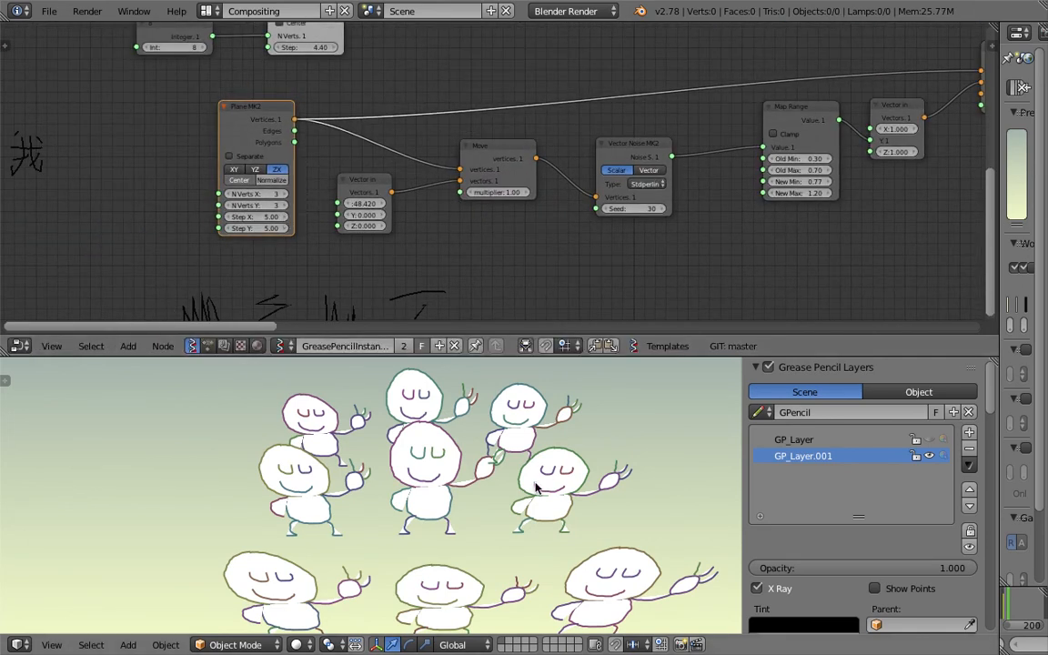
{"action": "scroll", "coordinate": [453, 440], "scroll_direction": "down", "scroll_amount": 3}
{"action": "middle_click_drag", "start_coordinate": [423, 492], "coordinate": [454, 490]}
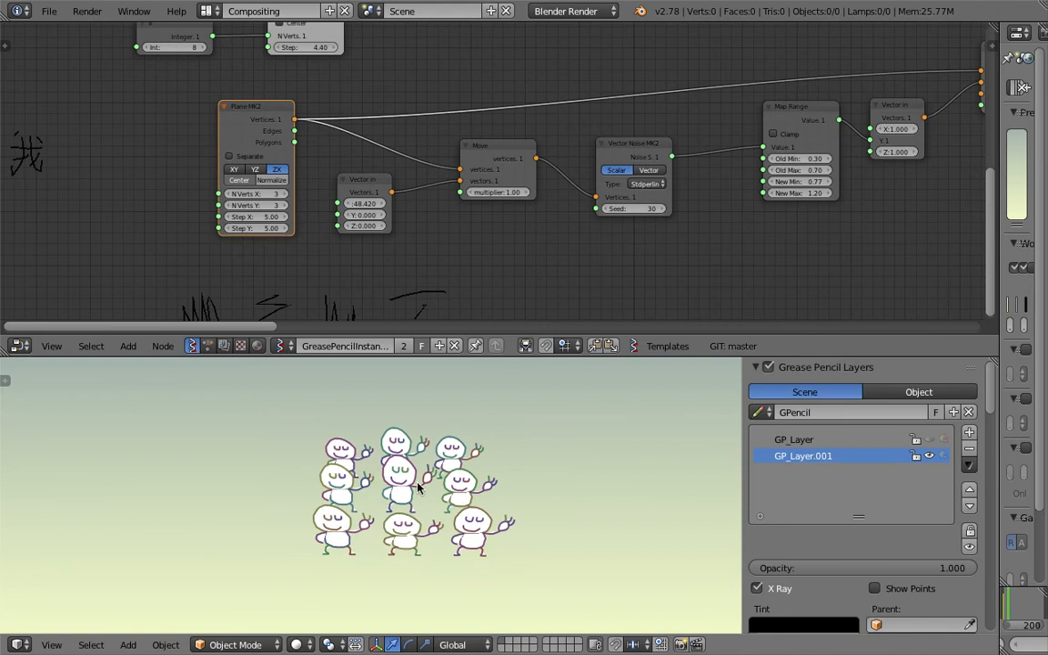
{"action": "left_click_drag", "start_coordinate": [255, 131], "coordinate": [237, 156]}
Move the unused Line node and its integer input node to the right, above the grid nodes
{"action": "middle_click_drag", "start_coordinate": [292, 55], "coordinate": [325, 155]}
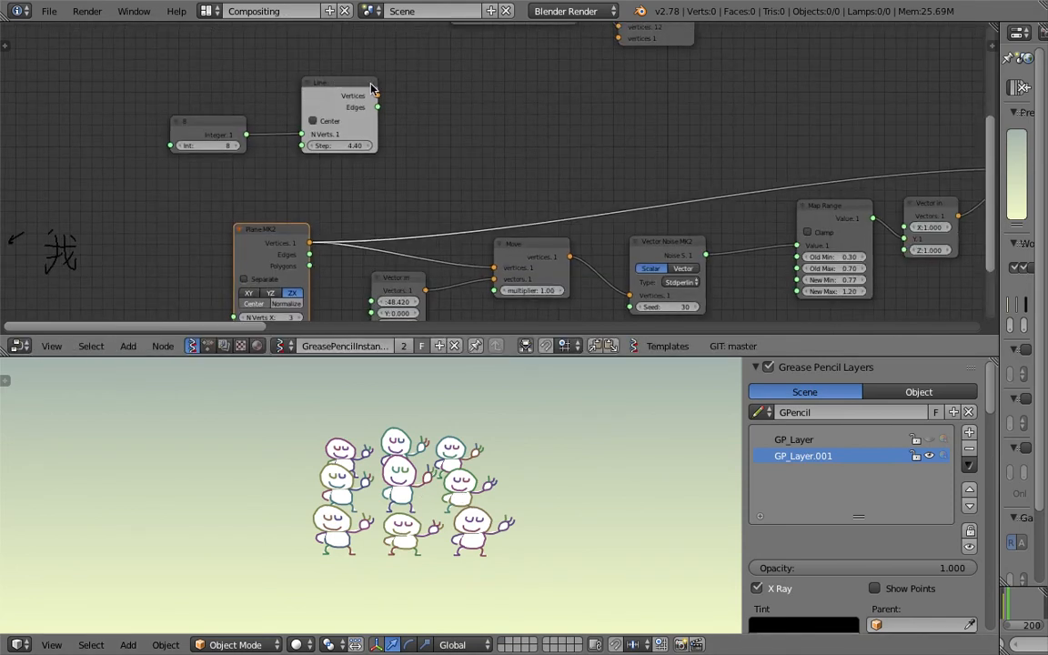
{"action": "left_click_drag", "start_coordinate": [372, 84], "coordinate": [502, 89]}
{"action": "left_click_drag", "start_coordinate": [243, 115], "coordinate": [375, 115]}
{"action": "left_click_drag", "start_coordinate": [480, 90], "coordinate": [601, 102]}
{"action": "middle_click_drag", "start_coordinate": [454, 92], "coordinate": [217, 65]}
{"action": "middle_click_drag", "start_coordinate": [466, 176], "coordinate": [595, 128]}
Spread out the Plane MK2, Vector in and Move nodes so their connections are easy to follow
{"action": "left_click_drag", "start_coordinate": [184, 173], "coordinate": [168, 137]}
{"action": "scroll", "coordinate": [182, 143], "scroll_direction": "up", "scroll_amount": 1}
{"action": "left_click_drag", "start_coordinate": [274, 210], "coordinate": [283, 221]}
{"action": "left_click_drag", "start_coordinate": [374, 168], "coordinate": [352, 186]}
{"action": "scroll", "coordinate": [318, 205], "scroll_direction": "up", "scroll_amount": 1}
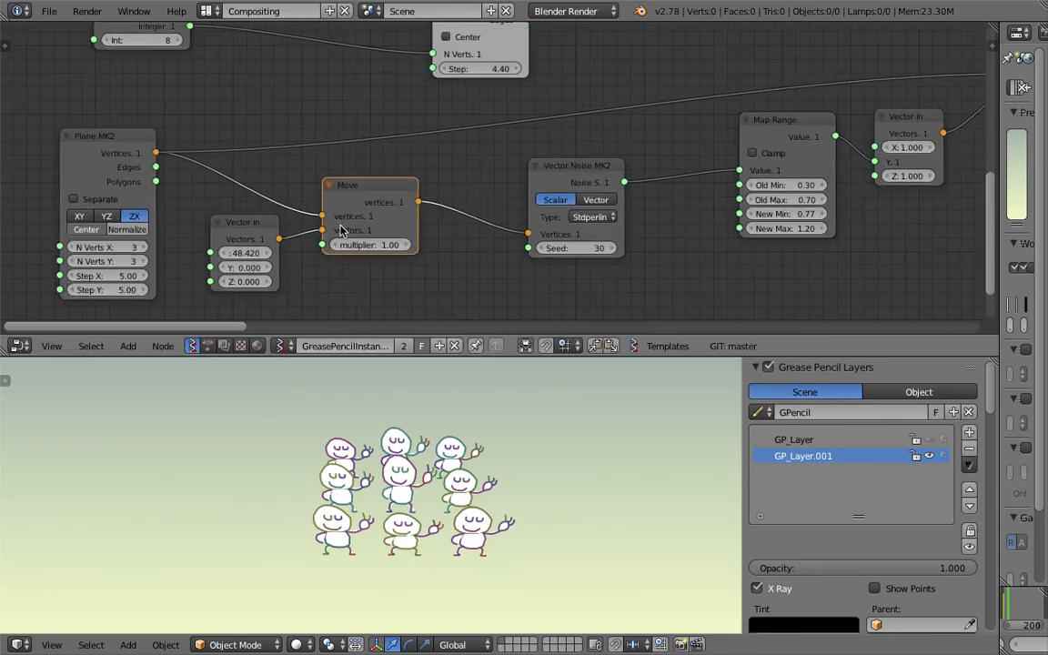
Move the Vector Noise MK2, Map Range and following Vector in nodes left and down into a tidy chain
{"action": "middle_click_drag", "start_coordinate": [546, 186], "coordinate": [412, 146]}
{"action": "scroll", "coordinate": [487, 434], "scroll_direction": "up", "scroll_amount": 4}
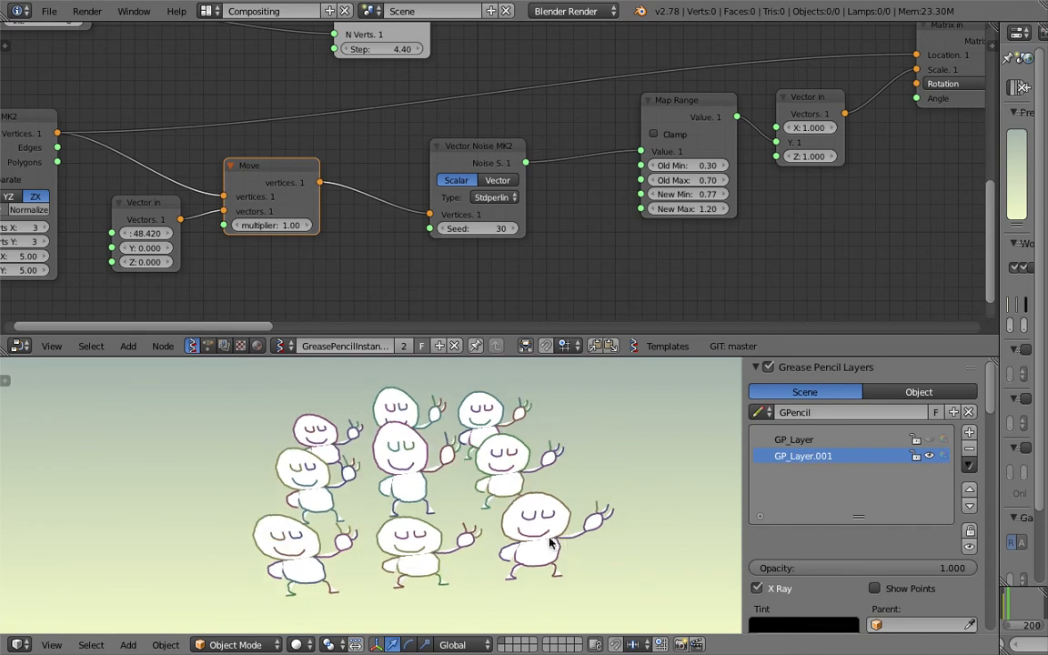
{"action": "mouse_move", "coordinate": [520, 488]}
{"action": "middle_mouse_down"}
{"action": "mouse_move", "coordinate": [534, 498]}
{"action": "mouse_move", "coordinate": [470, 444]}
{"action": "middle_mouse_up"}
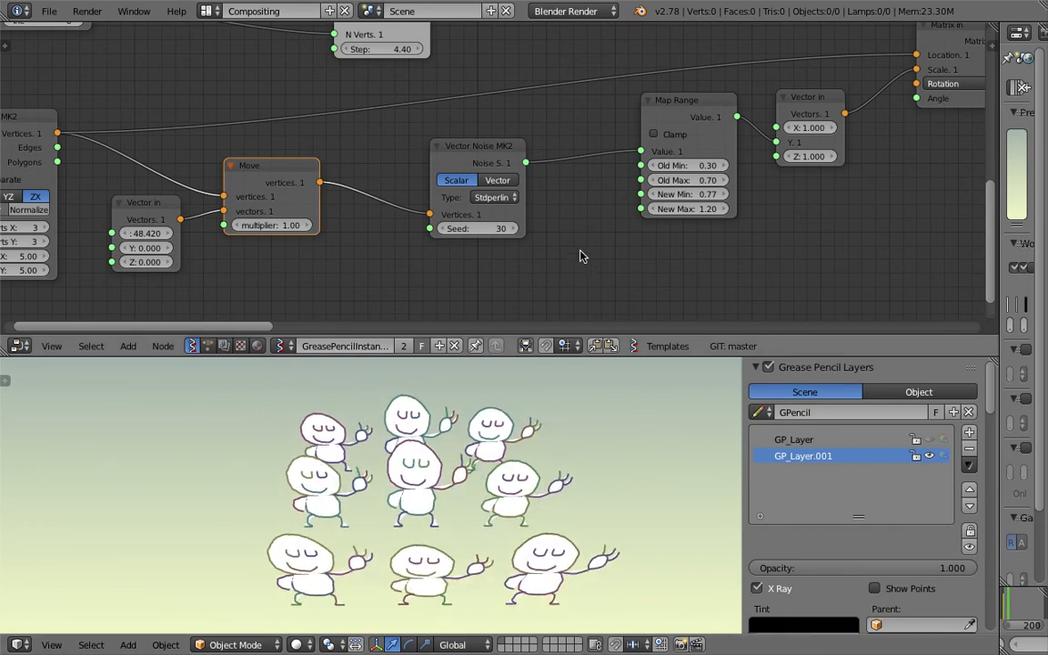
{"action": "middle_click_drag", "start_coordinate": [552, 228], "coordinate": [546, 231]}
{"action": "left_click_drag", "start_coordinate": [515, 148], "coordinate": [483, 159]}
{"action": "left_click_drag", "start_coordinate": [675, 112], "coordinate": [585, 163]}
{"action": "scroll", "coordinate": [771, 122], "scroll_direction": "down", "scroll_amount": 1}
{"action": "middle_click_drag", "start_coordinate": [772, 122], "coordinate": [693, 128]}
{"action": "left_click_drag", "start_coordinate": [706, 113], "coordinate": [680, 132]}
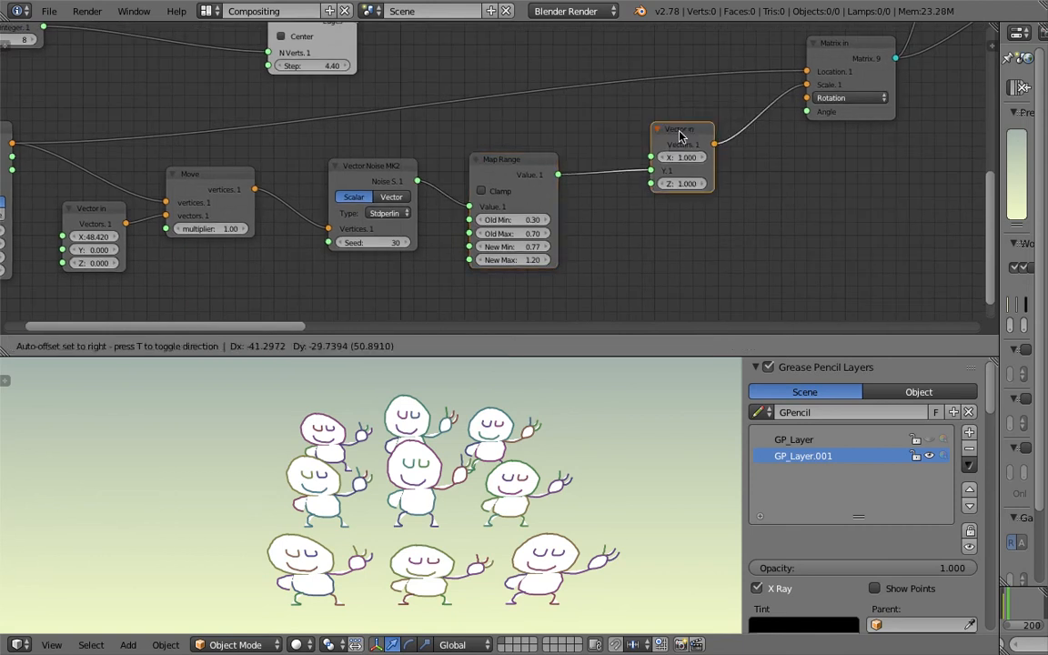
Move Matrix in slightly left, and Apply matrix to mesh left and down next to it
{"action": "middle_click_drag", "start_coordinate": [852, 94], "coordinate": [644, 121]}
{"action": "left_click_drag", "start_coordinate": [625, 86], "coordinate": [608, 83]}
{"action": "middle_click_drag", "start_coordinate": [708, 166], "coordinate": [604, 250]}
{"action": "scroll", "coordinate": [589, 202], "scroll_direction": "down", "scroll_amount": 3}
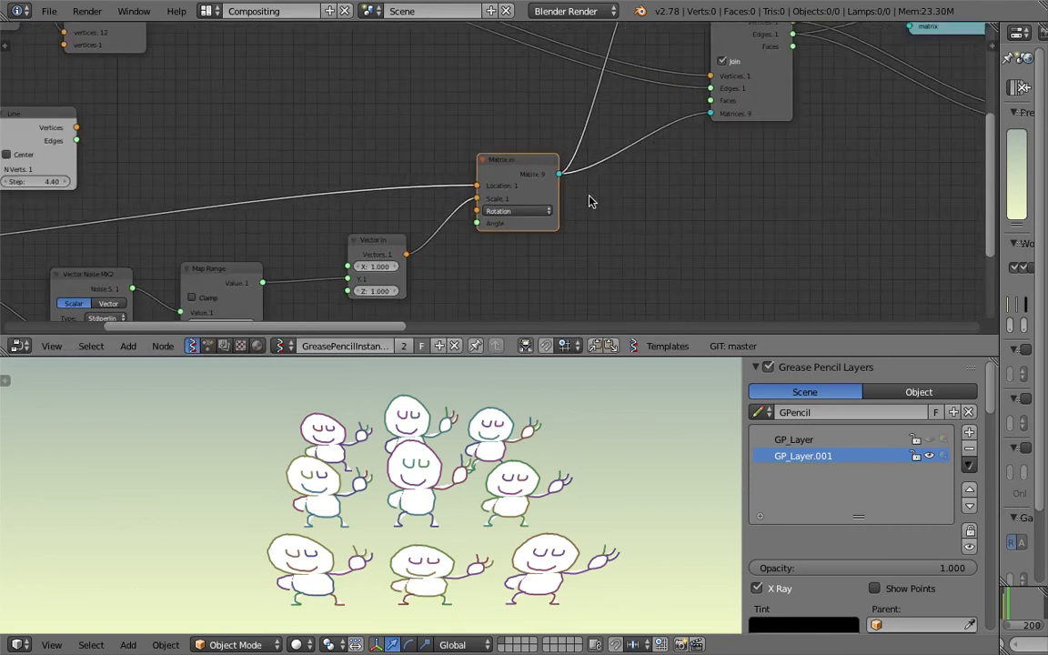
{"action": "middle_click_drag", "start_coordinate": [660, 147], "coordinate": [588, 216]}
{"action": "left_click_drag", "start_coordinate": [629, 116], "coordinate": [583, 150]}
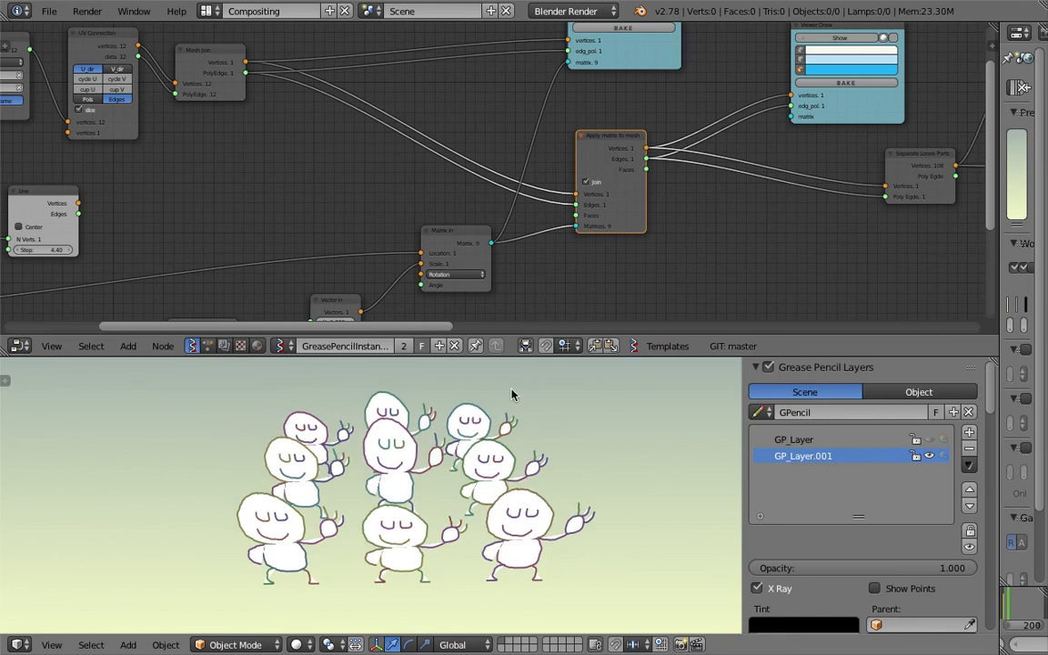
Move Separate Loose Parts and its Viewer Draw node left and down, and frame the whole node tree
{"action": "scroll", "coordinate": [628, 284], "scroll_direction": "down", "scroll_amount": 5}
{"action": "middle_click_drag", "start_coordinate": [535, 245], "coordinate": [283, 235]}
{"action": "middle_click_drag", "start_coordinate": [461, 239], "coordinate": [339, 275]}
{"action": "scroll", "coordinate": [418, 197], "scroll_direction": "up", "scroll_amount": 3}
{"action": "left_click_drag", "start_coordinate": [400, 199], "coordinate": [341, 233]}
{"action": "left_click_drag", "start_coordinate": [568, 111], "coordinate": [521, 150]}
{"action": "middle_click_drag", "start_coordinate": [652, 156], "coordinate": [383, 144]}
{"action": "scroll", "coordinate": [496, 202], "scroll_direction": "down", "scroll_amount": 5}
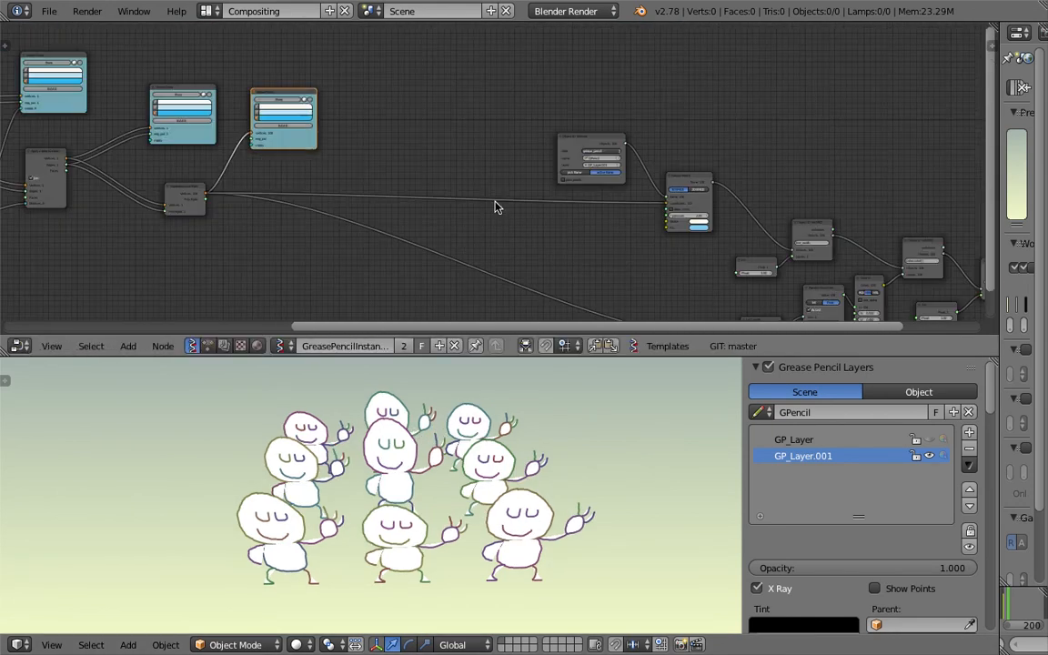
{"action": "middle_click_drag", "start_coordinate": [492, 199], "coordinate": [209, 129]}
{"action": "scroll", "coordinate": [182, 114], "scroll_direction": "down", "scroll_amount": 8}
{"action": "middle_click_drag", "start_coordinate": [72, 141], "coordinate": [477, 180]}
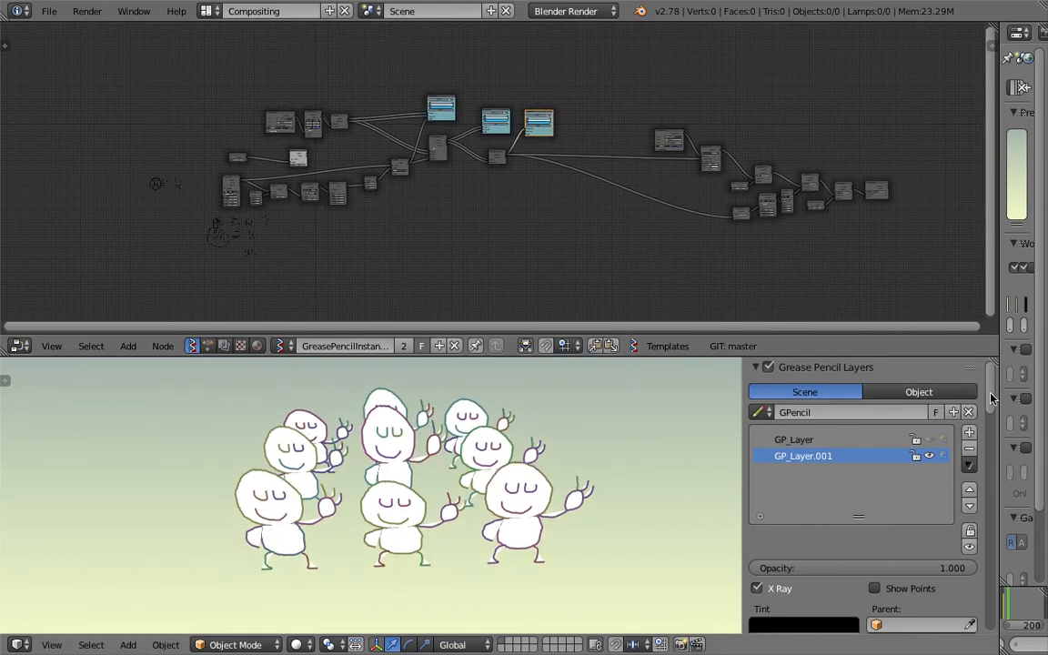
Widen the World properties and timeline area, and collapse and reopen the Grease Pencil Layers sidebar
{"action": "left_click_drag", "start_coordinate": [998, 397], "coordinate": [671, 491]}
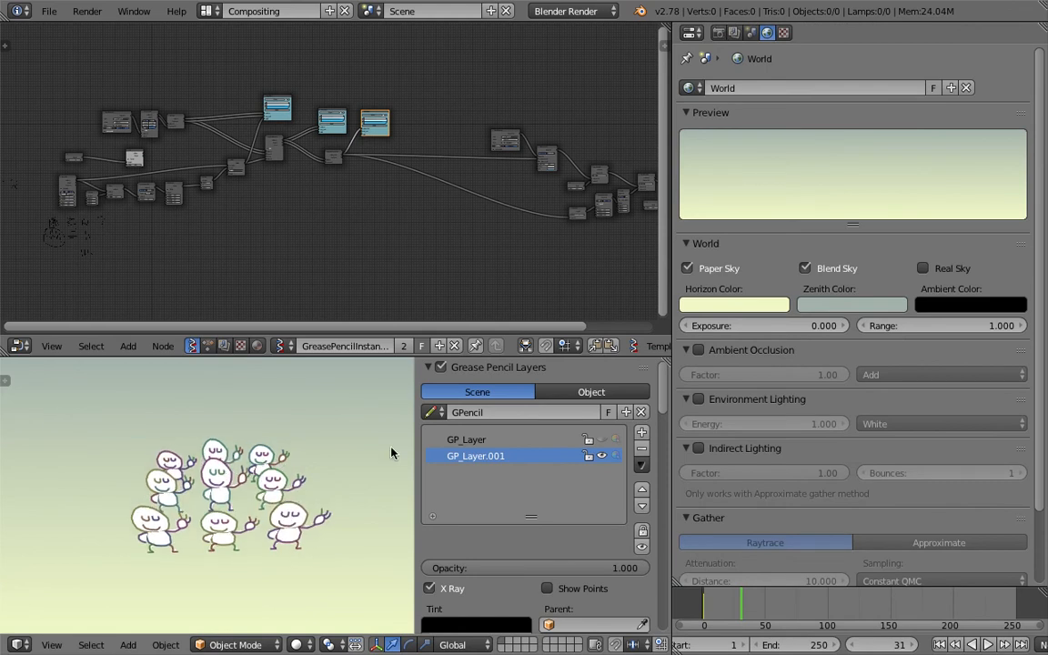
{"action": "left_click_drag", "start_coordinate": [414, 440], "coordinate": [564, 491]}
{"action": "scroll", "coordinate": [477, 519], "scroll_direction": "up", "scroll_amount": 5}
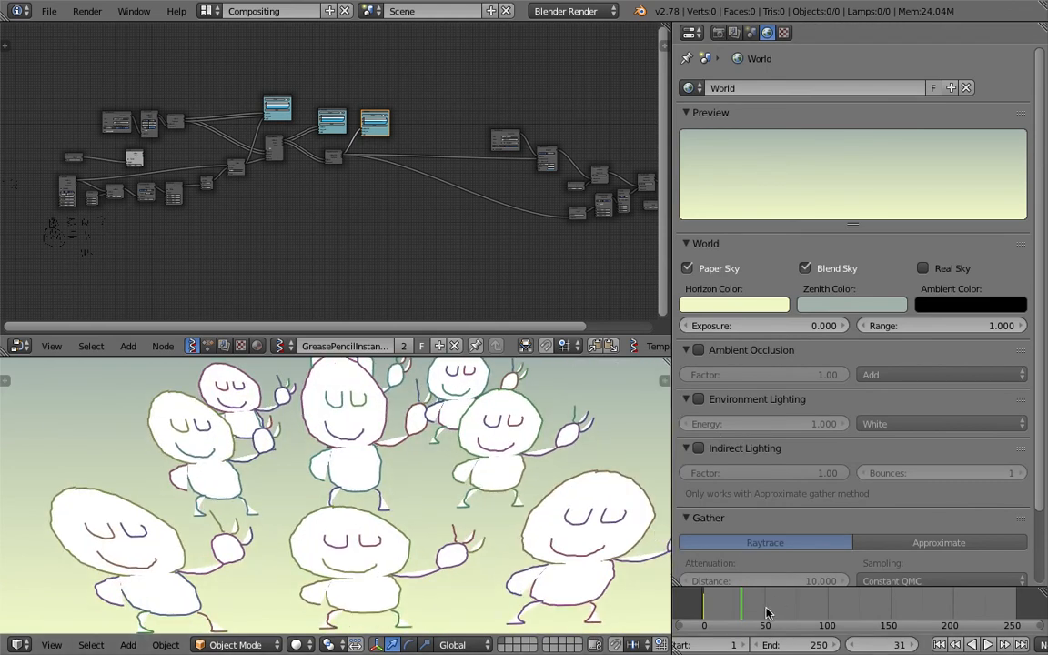
{"action": "left_click", "coordinate": [665, 380]}
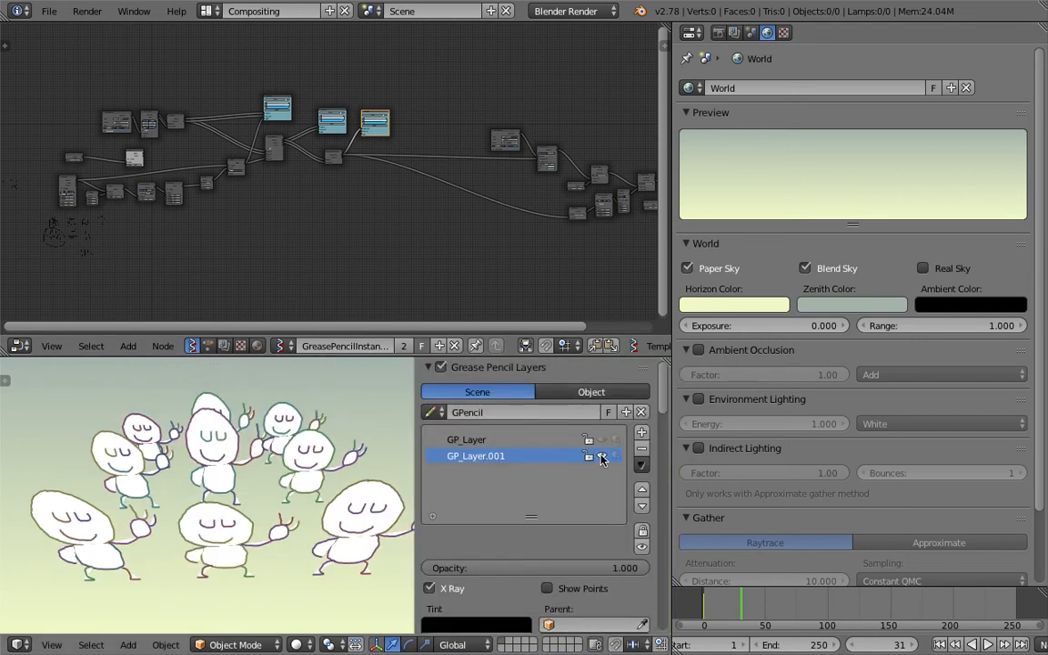
Hide GP_Layer.001, show the original GP_Layer drawing, and go to frame 51
{"action": "left_click", "coordinate": [602, 457]}
{"action": "middle_click_drag", "start_coordinate": [285, 476], "coordinate": [294, 463]}
{"action": "left_click", "coordinate": [766, 608]}
{"action": "middle_click_drag", "start_coordinate": [318, 475], "coordinate": [315, 464]}
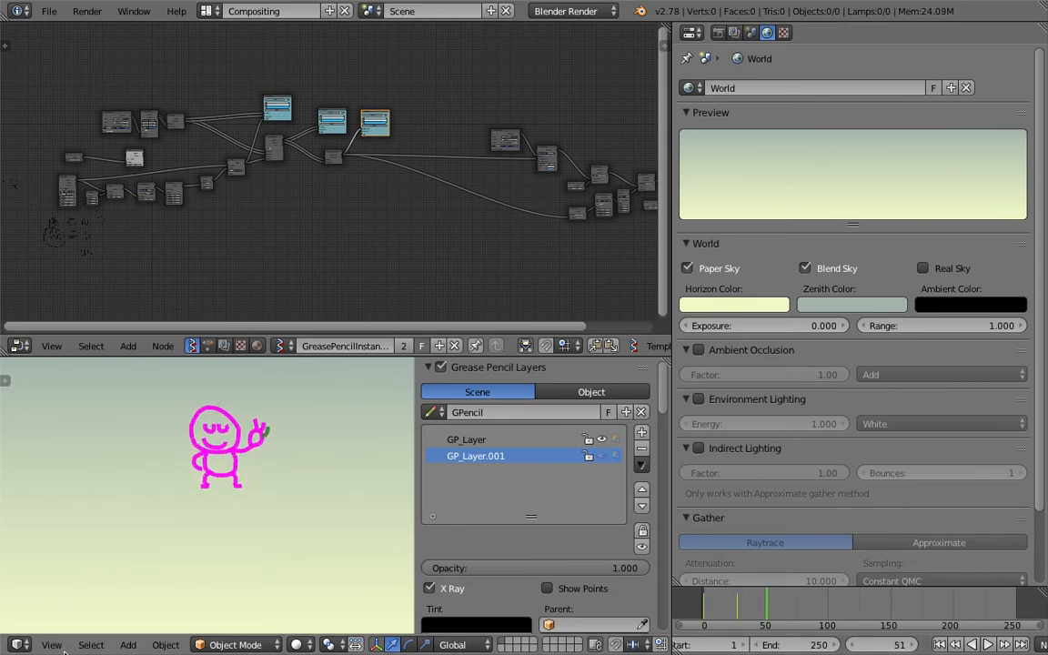
Set the 3D view to the front and frame the empty space beside the character for drawing
{"action": "left_click", "coordinate": [52, 645]}
{"action": "left_click", "coordinate": [82, 536]}
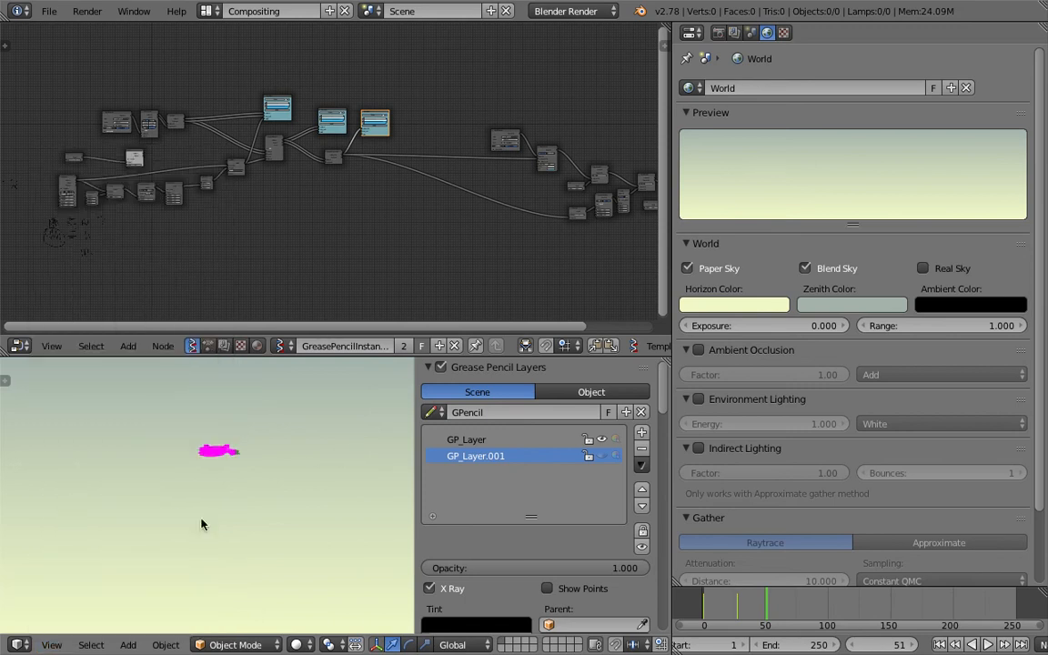
{"action": "left_click", "coordinate": [52, 644]}
{"action": "left_click", "coordinate": [118, 552]}
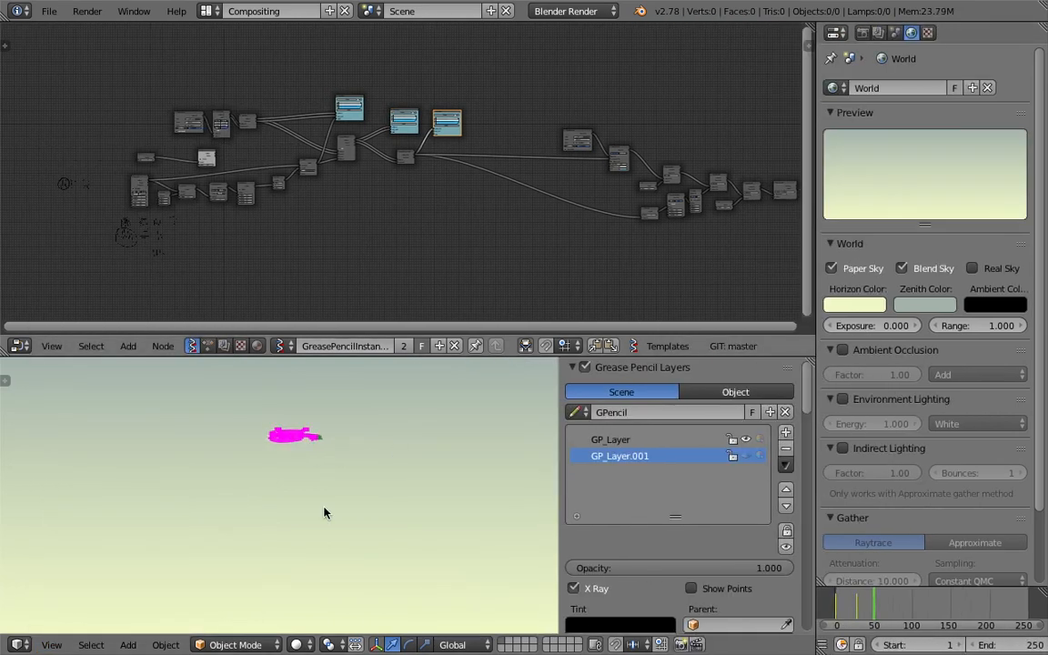
{"action": "left_click", "coordinate": [52, 644]}
{"action": "left_click", "coordinate": [95, 570]}
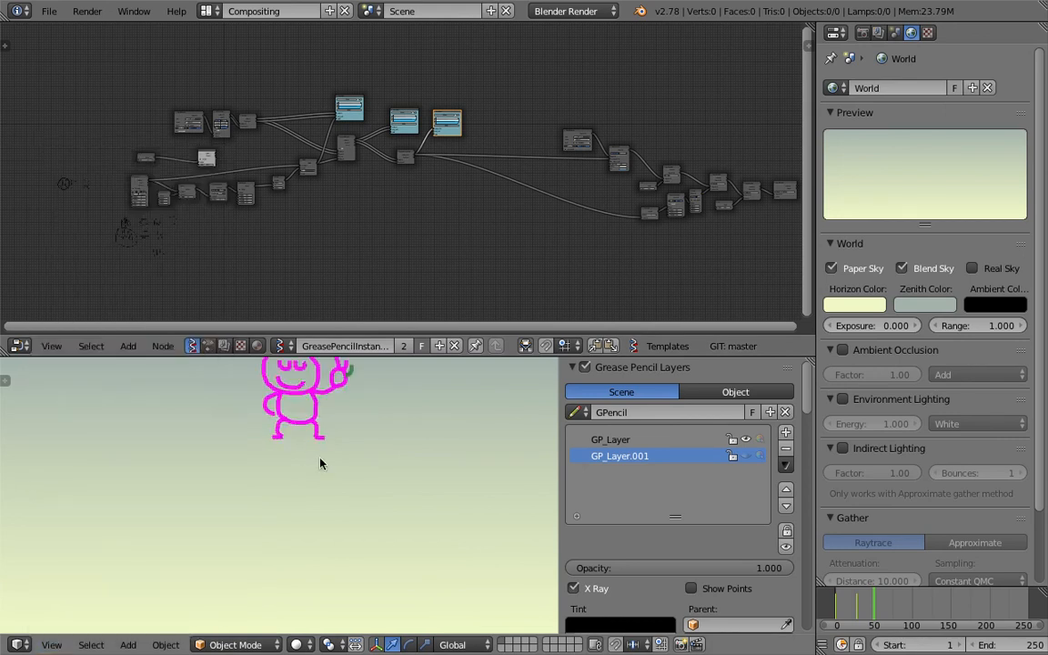
{"action": "scroll", "coordinate": [340, 450], "scroll_direction": "up", "scroll_amount": 4}
{"action": "middle_click_drag", "start_coordinate": [335, 474], "coordinate": [303, 456], "text": "shift"}
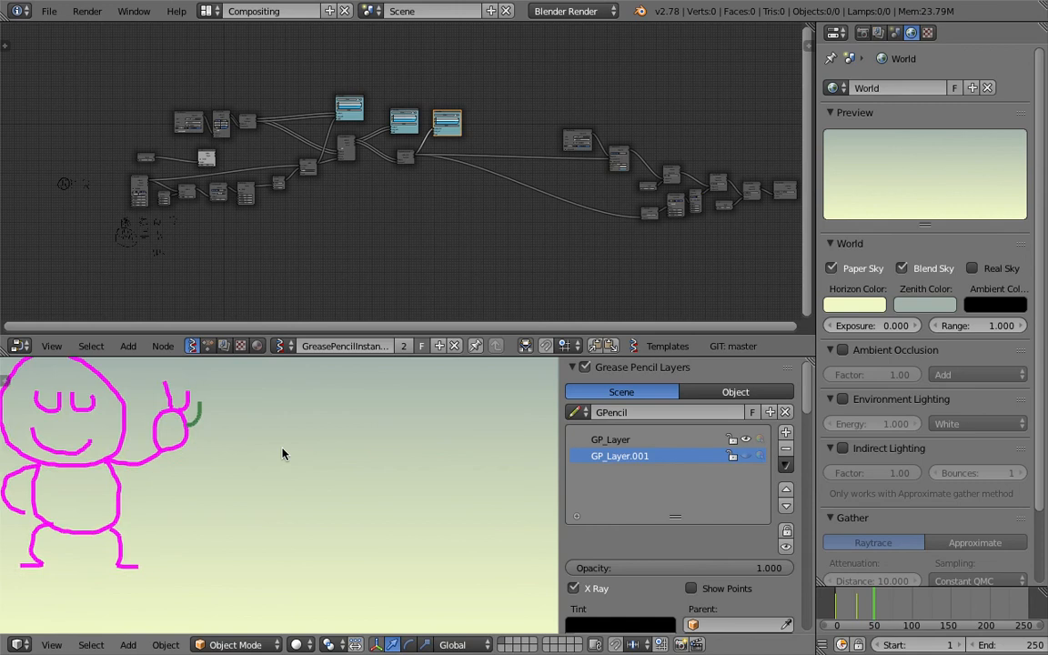
Make GP_Layer the active layer and draw a pig's round head with a snout, nostrils and closed eyes
{"action": "mouse_move", "coordinate": [279, 440]}
{"action": "left_mouse_down"}
{"action": "mouse_move", "coordinate": [247, 468]}
{"action": "mouse_move", "coordinate": [255, 526]}
{"action": "mouse_move", "coordinate": [374, 541]}
{"action": "left_mouse_up"}
{"action": "left_click", "coordinate": [683, 439]}
{"action": "mouse_move", "coordinate": [271, 441]}
{"action": "left_mouse_down"}
{"action": "mouse_move", "coordinate": [246, 456]}
{"action": "mouse_move", "coordinate": [229, 510]}
{"action": "mouse_move", "coordinate": [356, 551]}
{"action": "mouse_move", "coordinate": [393, 487]}
{"action": "mouse_move", "coordinate": [327, 427]}
{"action": "mouse_move", "coordinate": [272, 438]}
{"action": "left_mouse_up"}
{"action": "mouse_move", "coordinate": [290, 508]}
{"action": "left_mouse_down"}
{"action": "mouse_move", "coordinate": [329, 545]}
{"action": "mouse_move", "coordinate": [334, 503]}
{"action": "mouse_move", "coordinate": [305, 503]}
{"action": "left_mouse_up"}
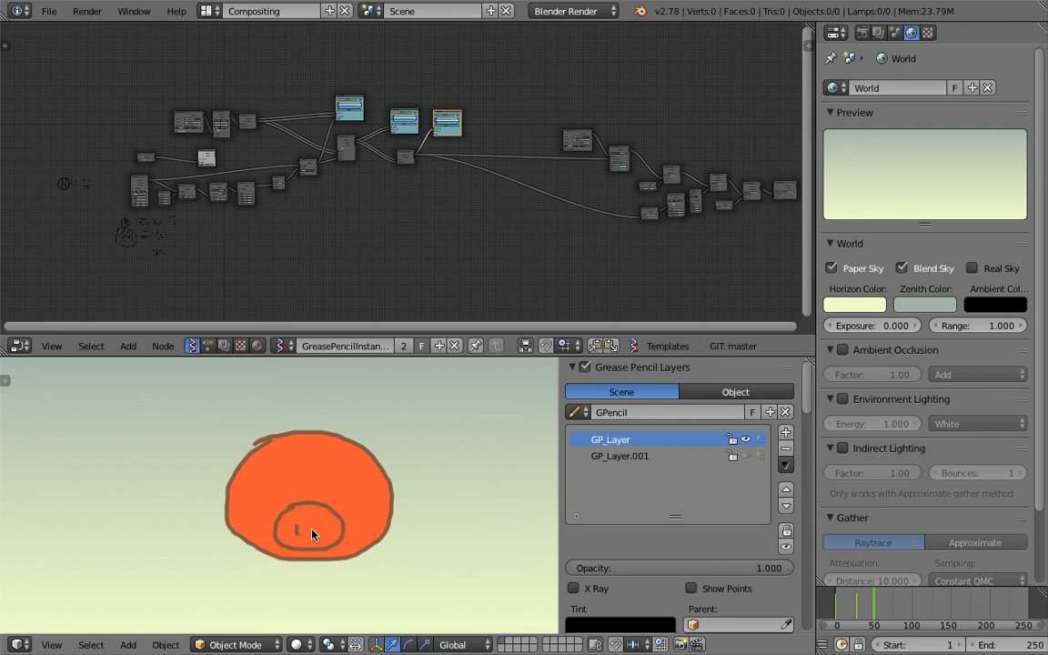
{"action": "mouse_move", "coordinate": [258, 468]}
{"action": "left_mouse_down"}
{"action": "mouse_move", "coordinate": [266, 486]}
{"action": "mouse_move", "coordinate": [288, 469]}
{"action": "left_mouse_up"}
Draw the pig's two pointed ears, curly tail and short legs with the grease pencil
{"action": "left_click_drag", "start_coordinate": [372, 409], "coordinate": [382, 456]}
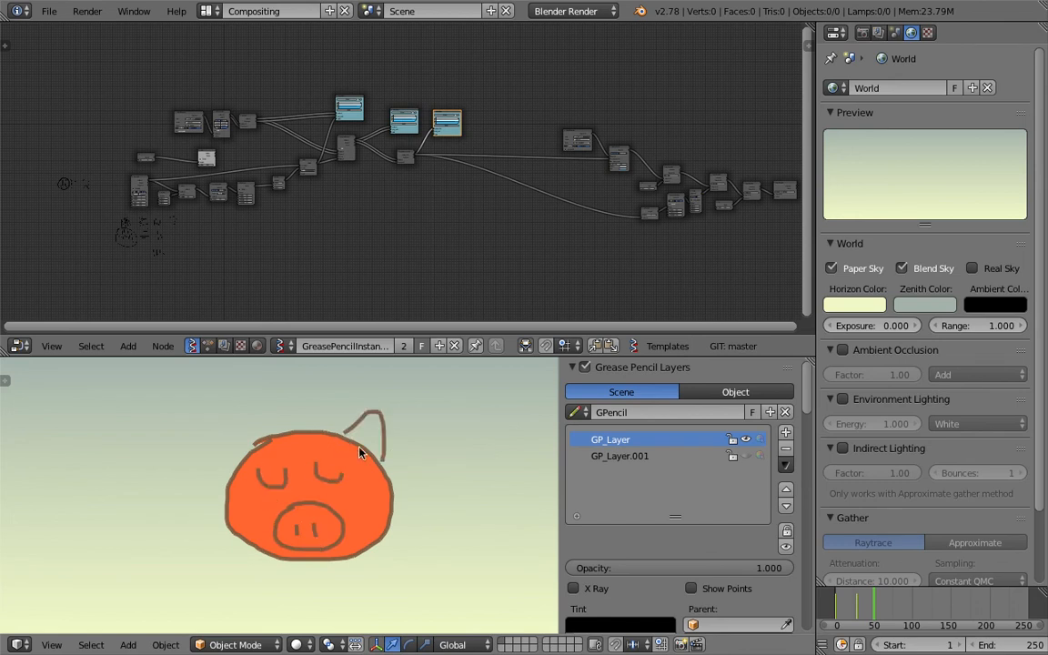
{"action": "mouse_move", "coordinate": [261, 435]}
{"action": "left_mouse_down"}
{"action": "mouse_move", "coordinate": [228, 431]}
{"action": "mouse_move", "coordinate": [233, 473]}
{"action": "left_mouse_up"}
{"action": "left_click_drag", "start_coordinate": [390, 503], "coordinate": [447, 480]}
{"action": "left_click_drag", "start_coordinate": [379, 543], "coordinate": [381, 554]}
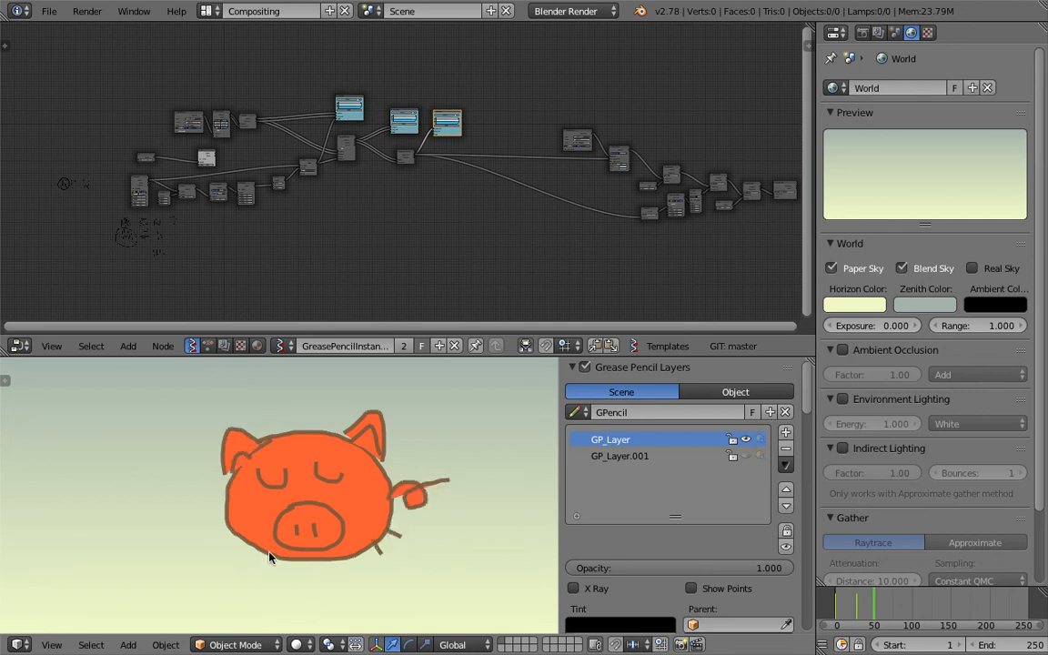
{"action": "left_click_drag", "start_coordinate": [248, 549], "coordinate": [237, 562]}
Hide GP_Layer, show GP_Layer.001, and move the timeline a few frames past frame 51
{"action": "left_click", "coordinate": [747, 440]}
{"action": "left_click", "coordinate": [746, 456]}
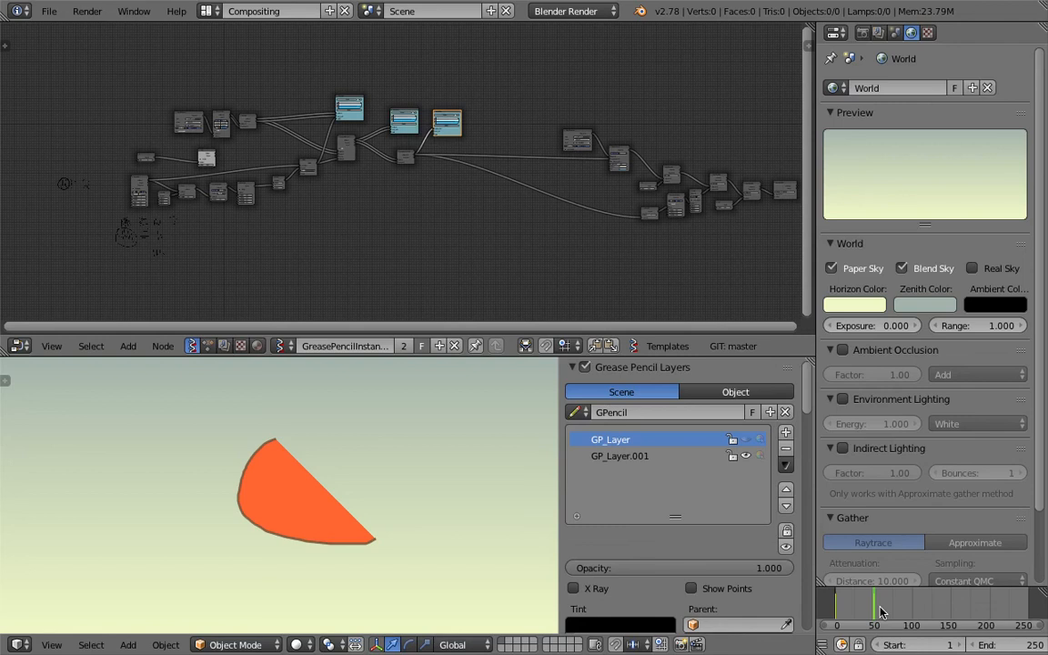
{"action": "left_click", "coordinate": [881, 613]}
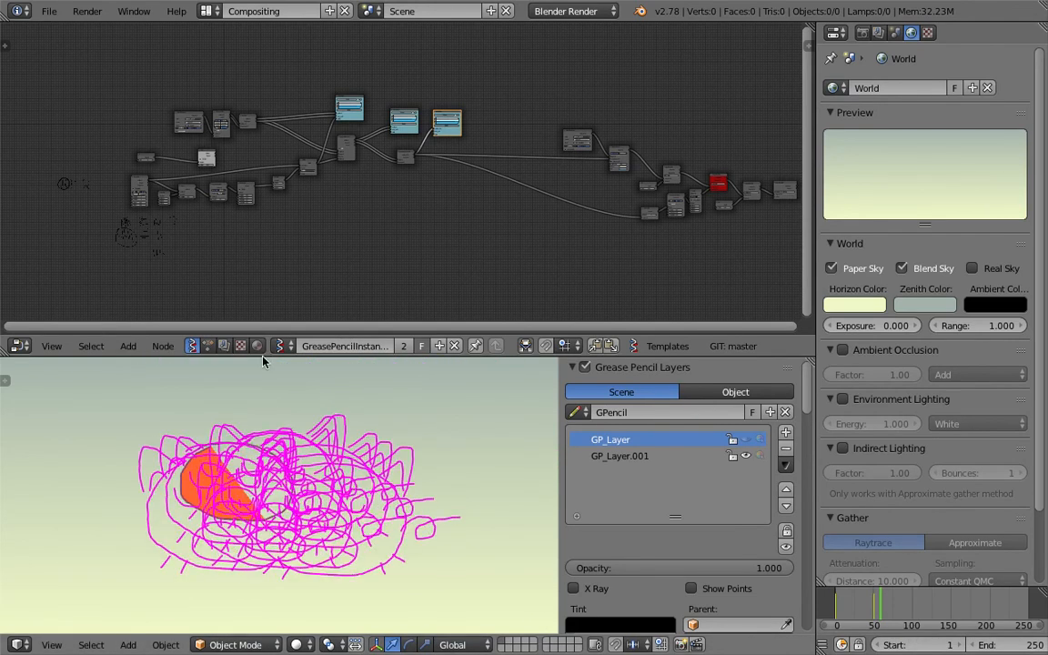
Examine the node tree, in particular the Vector Noise, Map Range and Vector in chain that scales the instances
{"action": "middle_click_drag", "start_coordinate": [433, 211], "coordinate": [382, 247]}
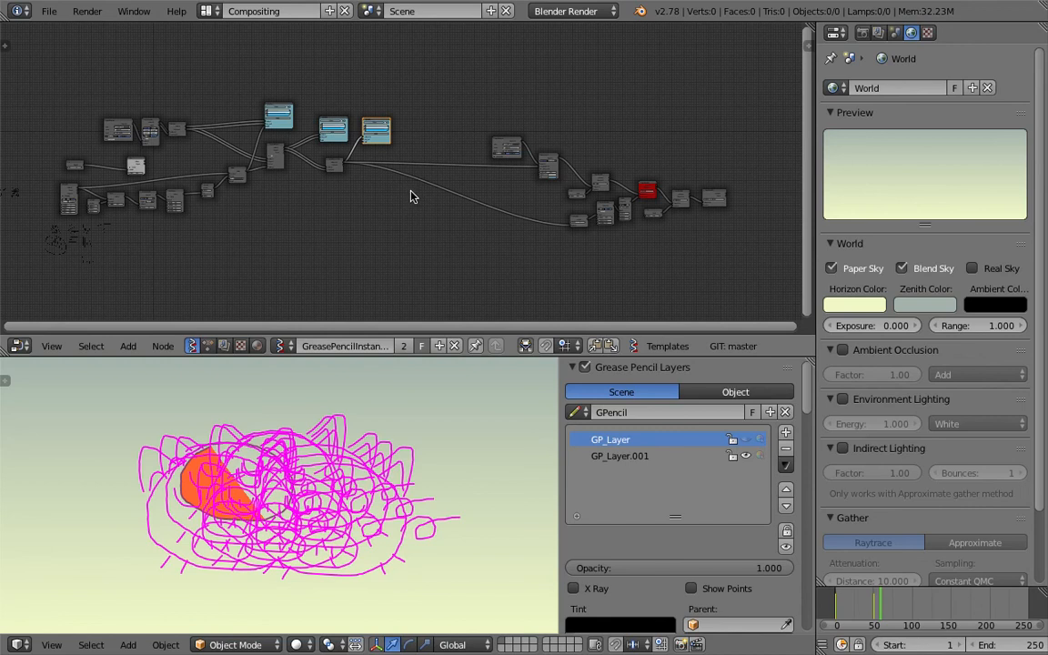
{"action": "scroll", "coordinate": [405, 191], "scroll_direction": "up", "scroll_amount": 2}
{"action": "middle_click_drag", "start_coordinate": [285, 208], "coordinate": [562, 208]}
{"action": "scroll", "coordinate": [401, 197], "scroll_direction": "up", "scroll_amount": 2}
{"action": "scroll", "coordinate": [459, 186], "scroll_direction": "up", "scroll_amount": 3}
{"action": "scroll", "coordinate": [421, 188], "scroll_direction": "up", "scroll_amount": 3}
{"action": "scroll", "coordinate": [428, 195], "scroll_direction": "up", "scroll_amount": 7}
{"action": "middle_click_drag", "start_coordinate": [424, 196], "coordinate": [488, 172]}
{"action": "scroll", "coordinate": [426, 217], "scroll_direction": "up", "scroll_amount": 2}
{"action": "scroll", "coordinate": [488, 180], "scroll_direction": "up", "scroll_amount": 2}
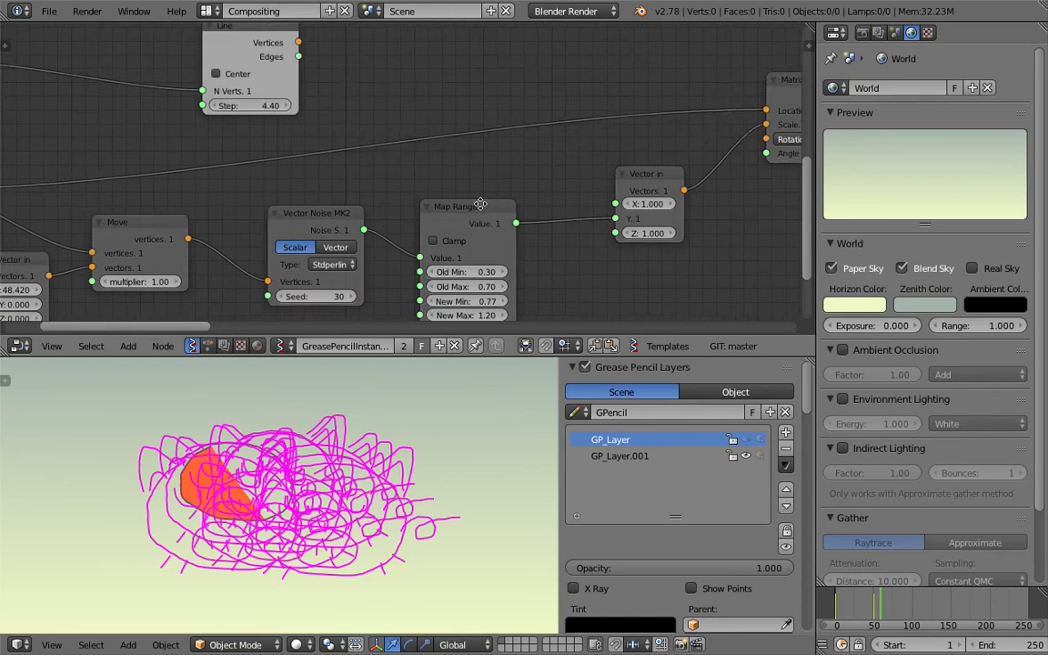
{"action": "middle_click_drag", "start_coordinate": [483, 276], "coordinate": [547, 210]}
{"action": "scroll", "coordinate": [545, 194], "scroll_direction": "down", "scroll_amount": 16}
{"action": "scroll", "coordinate": [613, 173], "scroll_direction": "down", "scroll_amount": 4}
{"action": "middle_click_drag", "start_coordinate": [626, 176], "coordinate": [398, 197]}
{"action": "middle_click_drag", "start_coordinate": [484, 131], "coordinate": [427, 134]}
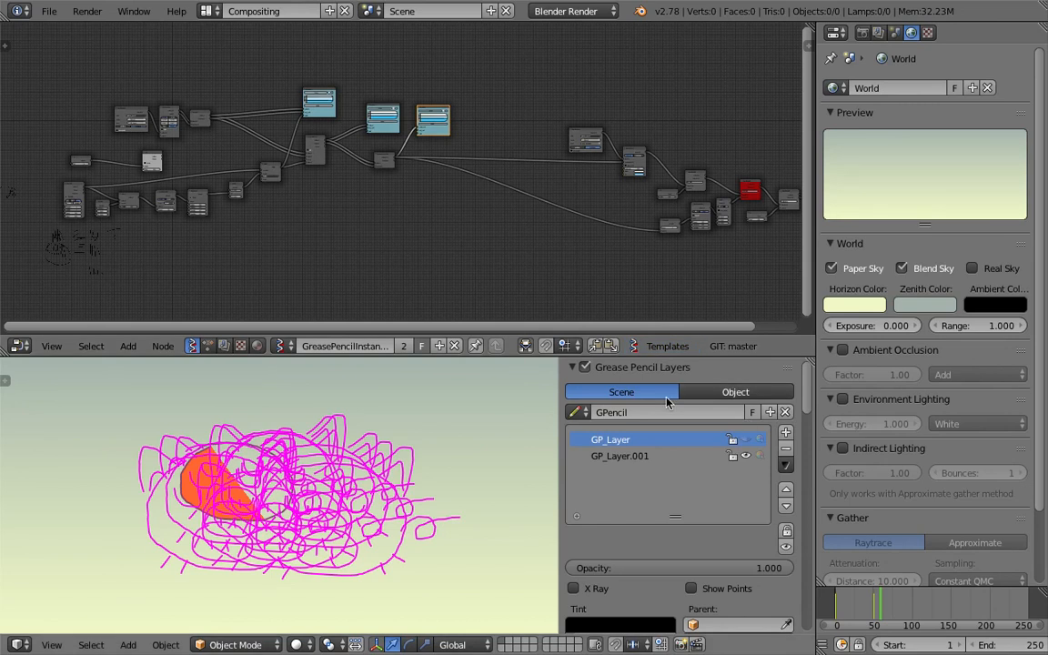
{"action": "middle_click_drag", "start_coordinate": [273, 162], "coordinate": [374, 146]}
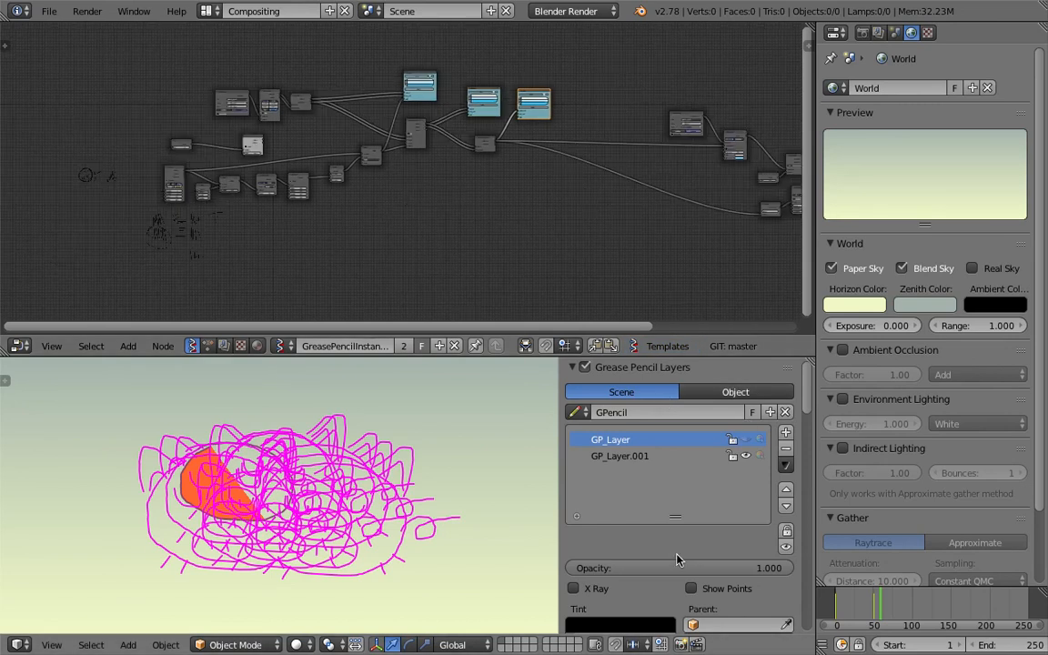
Set the Plane MK2 node's Step X and Step Y to 20, and advance the timeline to about frame 90 to refresh the pigs
{"action": "left_click", "coordinate": [893, 611]}
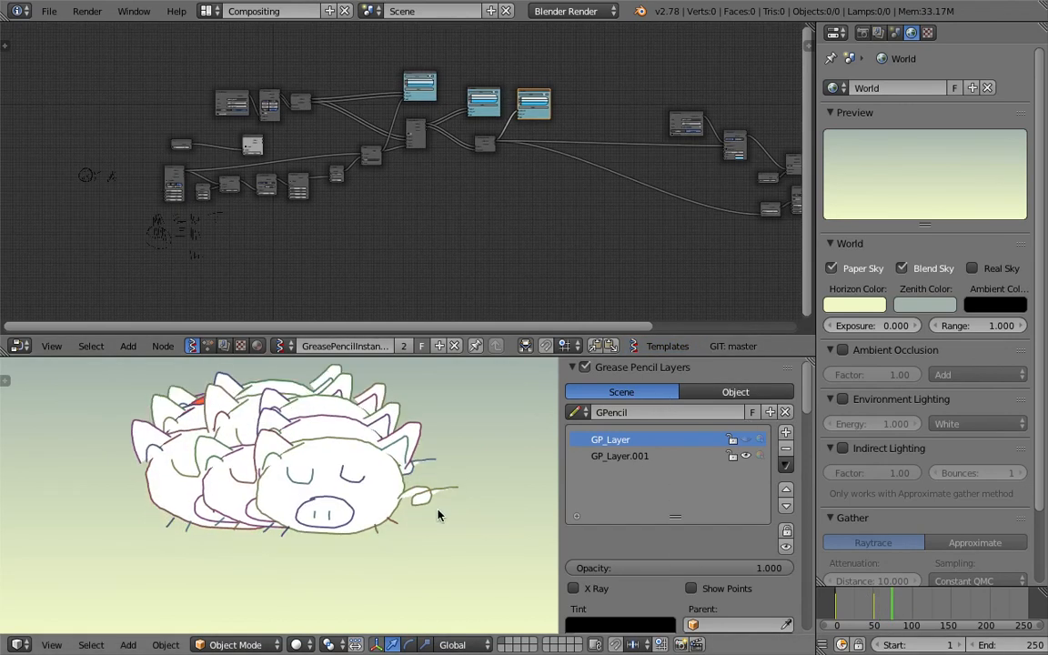
{"action": "scroll", "coordinate": [336, 184], "scroll_direction": "up", "scroll_amount": 11}
{"action": "middle_click_drag", "start_coordinate": [329, 156], "coordinate": [565, 145]}
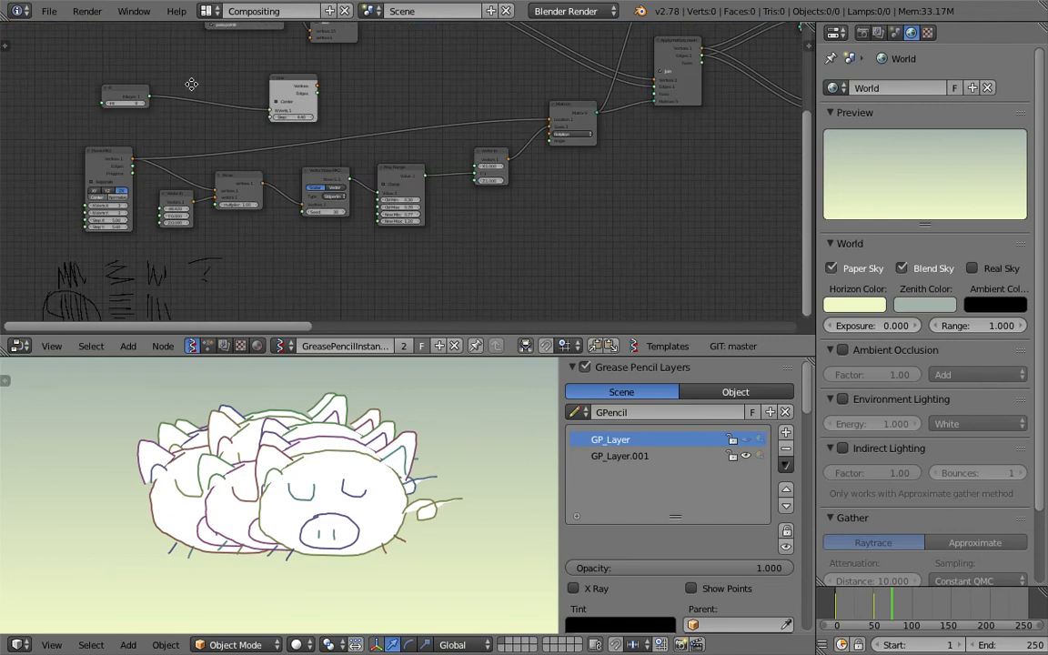
{"action": "middle_click_drag", "start_coordinate": [193, 85], "coordinate": [240, 90]}
{"action": "scroll", "coordinate": [428, 187], "scroll_direction": "up", "scroll_amount": 5}
{"action": "scroll", "coordinate": [512, 259], "scroll_direction": "up", "scroll_amount": 2}
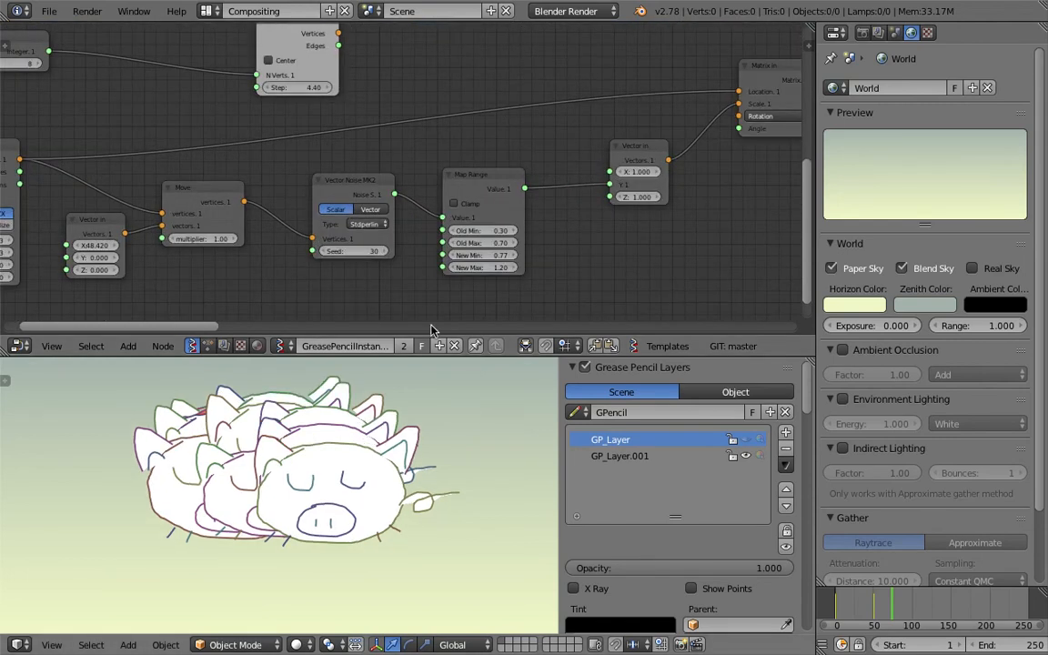
{"action": "middle_click_drag", "start_coordinate": [446, 265], "coordinate": [455, 247]}
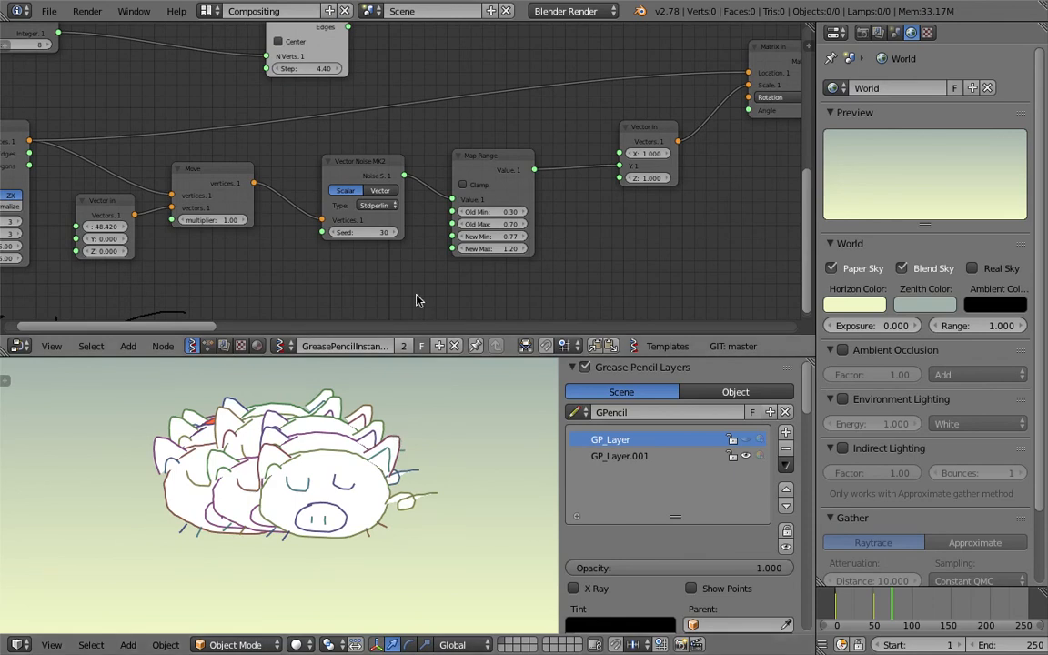
{"action": "middle_click_drag", "start_coordinate": [411, 290], "coordinate": [561, 257]}
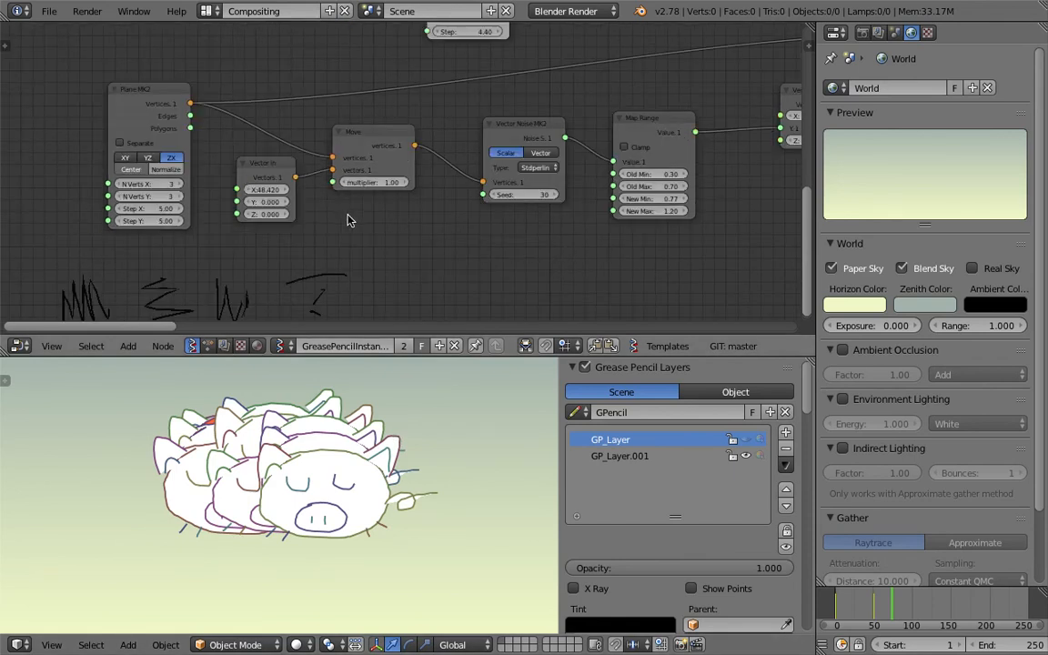
{"action": "double_click", "coordinate": [160, 210]}
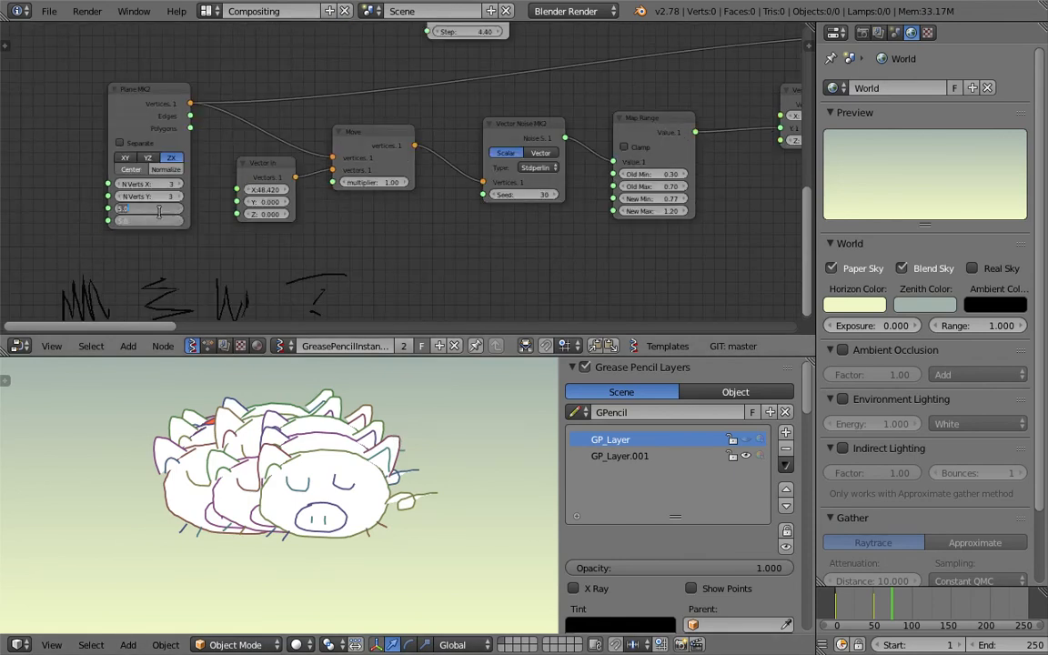
{"action": "type", "text": "20"}
{"action": "key", "text": "Return"}
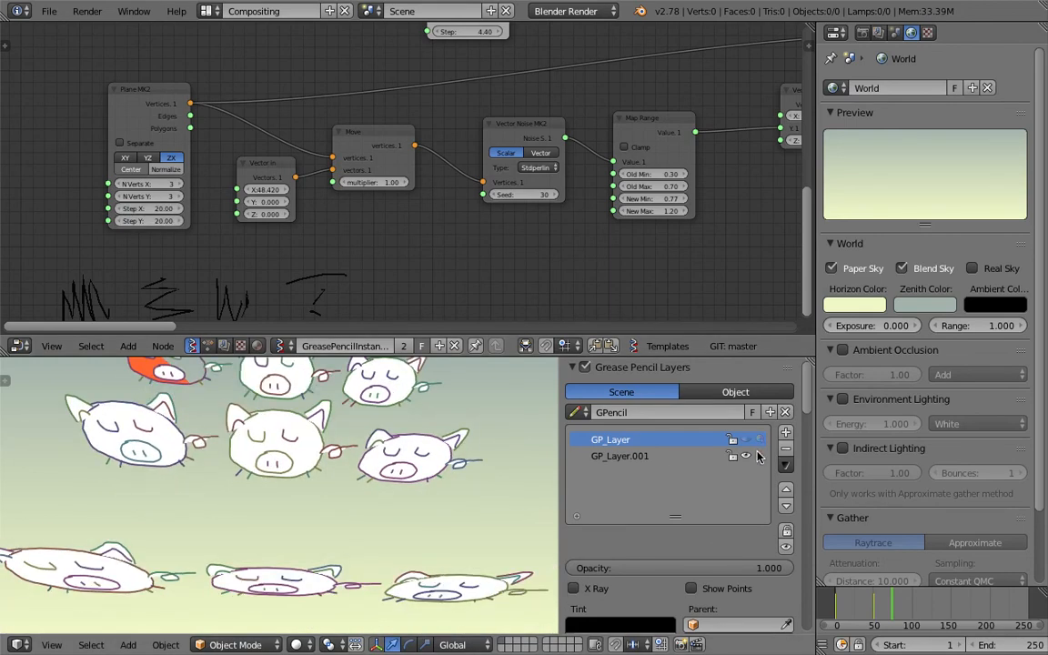
{"action": "scroll", "coordinate": [380, 464], "scroll_direction": "down", "scroll_amount": 2}
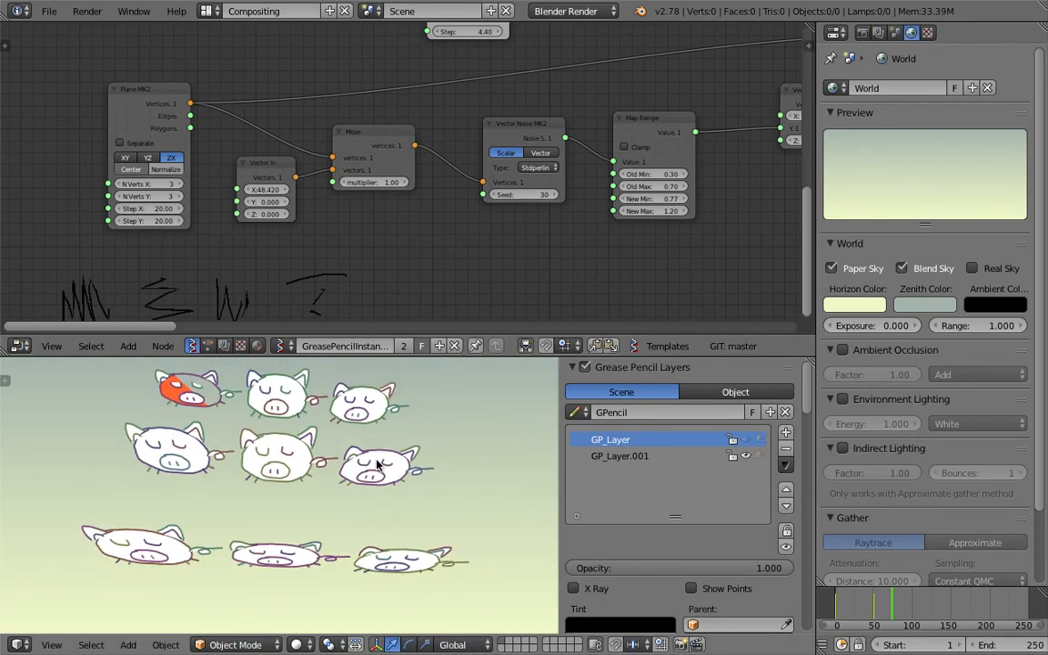
{"action": "left_click", "coordinate": [904, 610]}
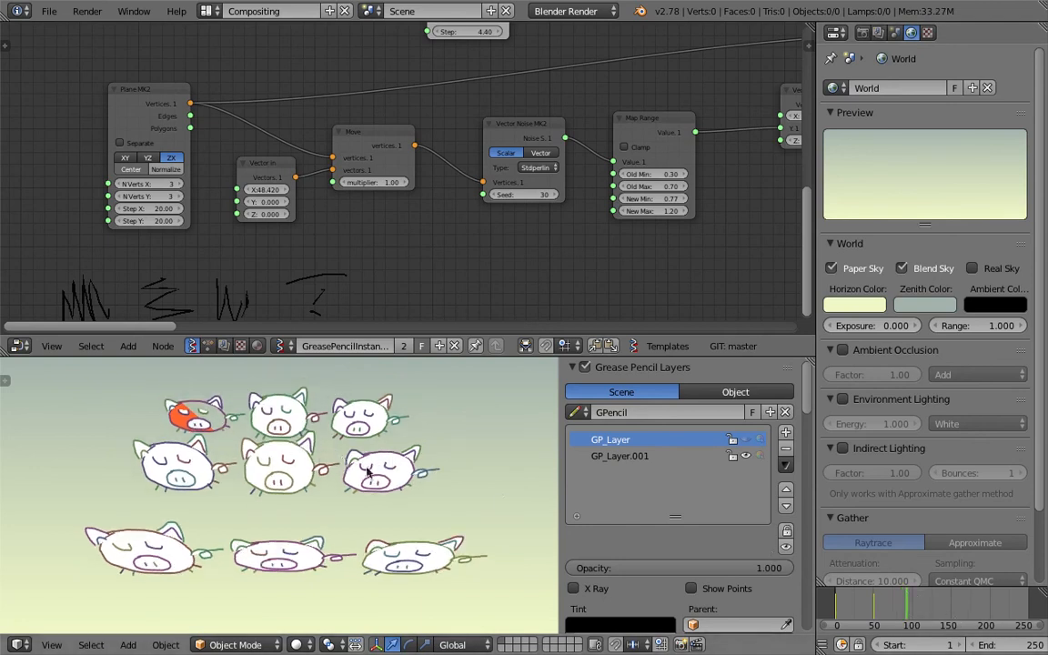
Look through the color list of GP_Palette in the grease pencil colors
{"action": "scroll", "coordinate": [737, 382], "scroll_direction": "down", "scroll_amount": 8}
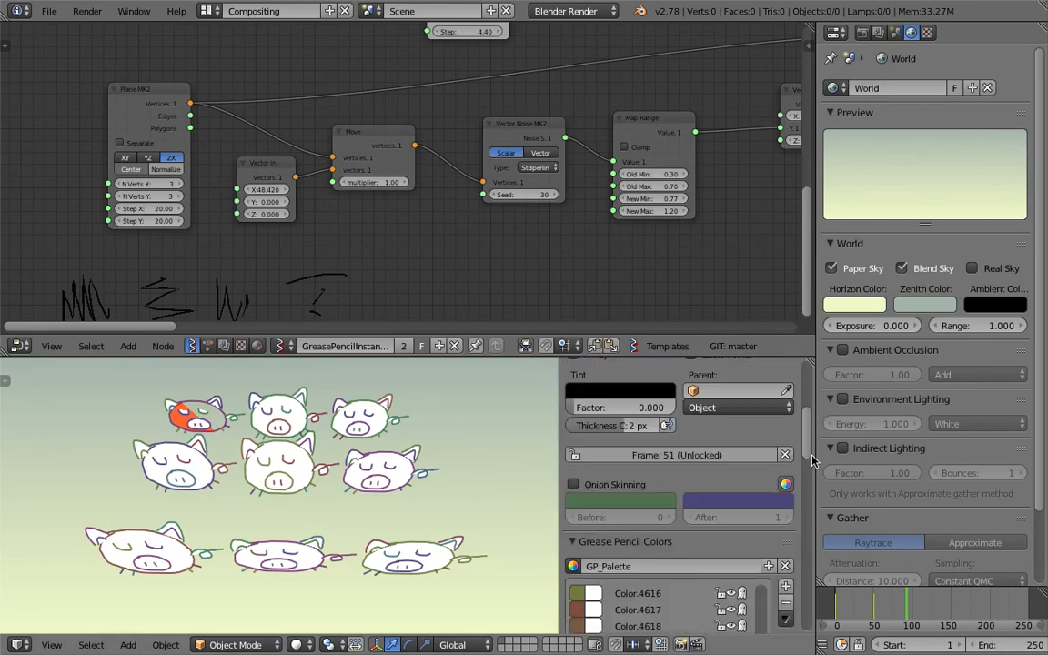
{"action": "left_click_drag", "start_coordinate": [763, 496], "coordinate": [766, 434]}
{"action": "scroll", "coordinate": [767, 434], "scroll_direction": "up", "scroll_amount": 20}
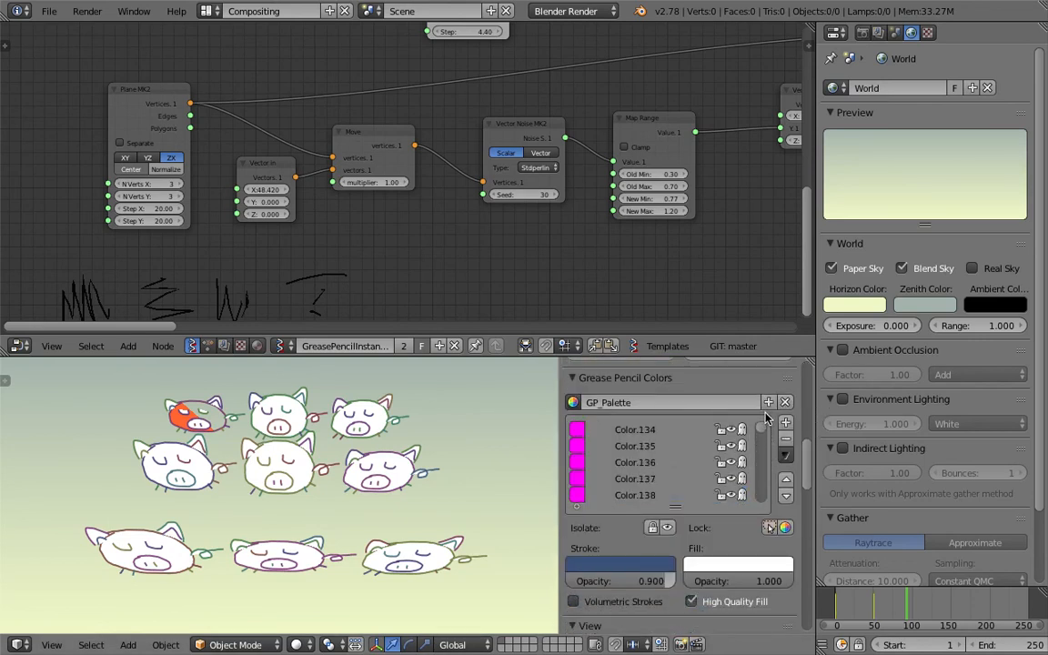
{"action": "mouse_move", "coordinate": [767, 437]}
{"action": "left_mouse_down"}
{"action": "mouse_move", "coordinate": [778, 499]}
{"action": "mouse_move", "coordinate": [771, 415]}
{"action": "mouse_move", "coordinate": [762, 471]}
{"action": "mouse_move", "coordinate": [762, 427]}
{"action": "left_mouse_up"}
{"action": "scroll", "coordinate": [671, 450], "scroll_direction": "down", "scroll_amount": 6}
Set the Random Num Gen node's seed to 260 to reshuffle the pigs' stroke colors
{"action": "middle_click_drag", "start_coordinate": [709, 286], "coordinate": [215, 145]}
{"action": "middle_click_drag", "start_coordinate": [569, 232], "coordinate": [138, 199]}
{"action": "scroll", "coordinate": [490, 222], "scroll_direction": "up", "scroll_amount": 2}
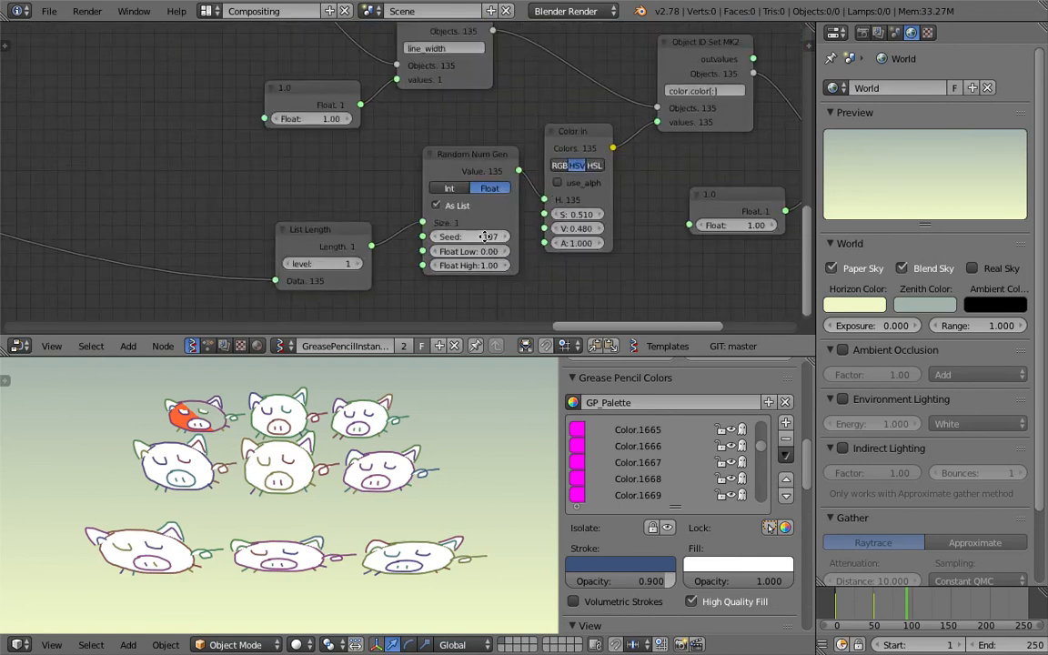
{"action": "middle_click_drag", "start_coordinate": [440, 216], "coordinate": [414, 221]}
{"action": "left_click_drag", "start_coordinate": [438, 242], "coordinate": [495, 242]}
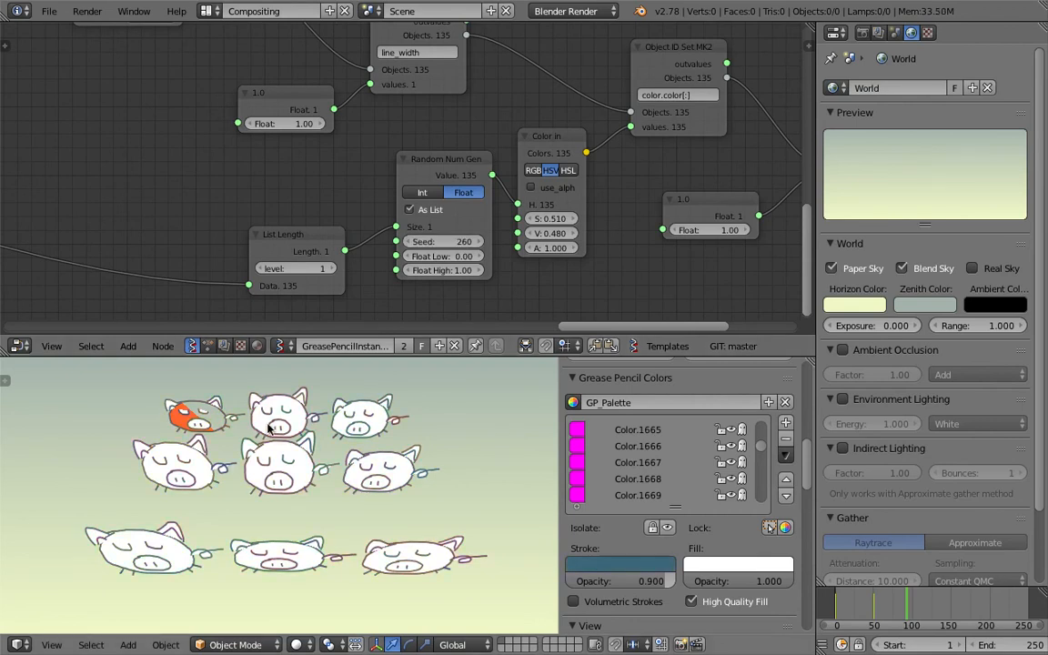
{"action": "scroll", "coordinate": [338, 512], "scroll_direction": "up", "scroll_amount": 3}
{"action": "scroll", "coordinate": [187, 396], "scroll_direction": "down", "scroll_amount": 4}
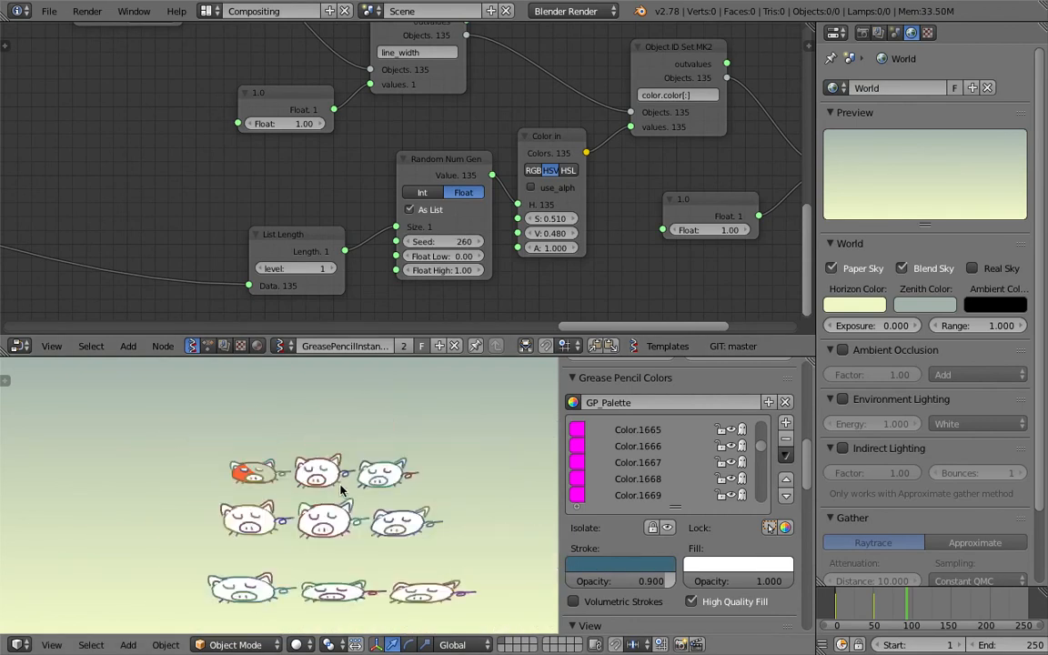
{"action": "scroll", "coordinate": [373, 428], "scroll_direction": "up", "scroll_amount": 1}
Try a value of 0.43 on the Float node feeding color.fill_alpha and restore it to 1.00
{"action": "left_click_drag", "start_coordinate": [761, 445], "coordinate": [768, 500]}
{"action": "middle_click_drag", "start_coordinate": [662, 231], "coordinate": [369, 229]}
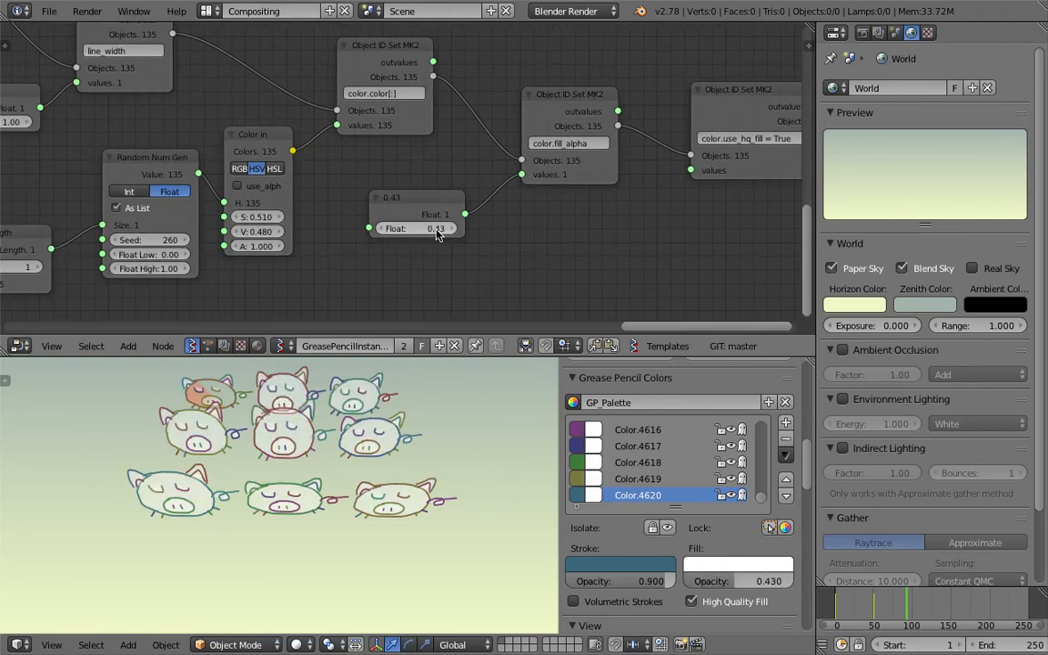
{"action": "middle_click_drag", "start_coordinate": [409, 276], "coordinate": [489, 284]}
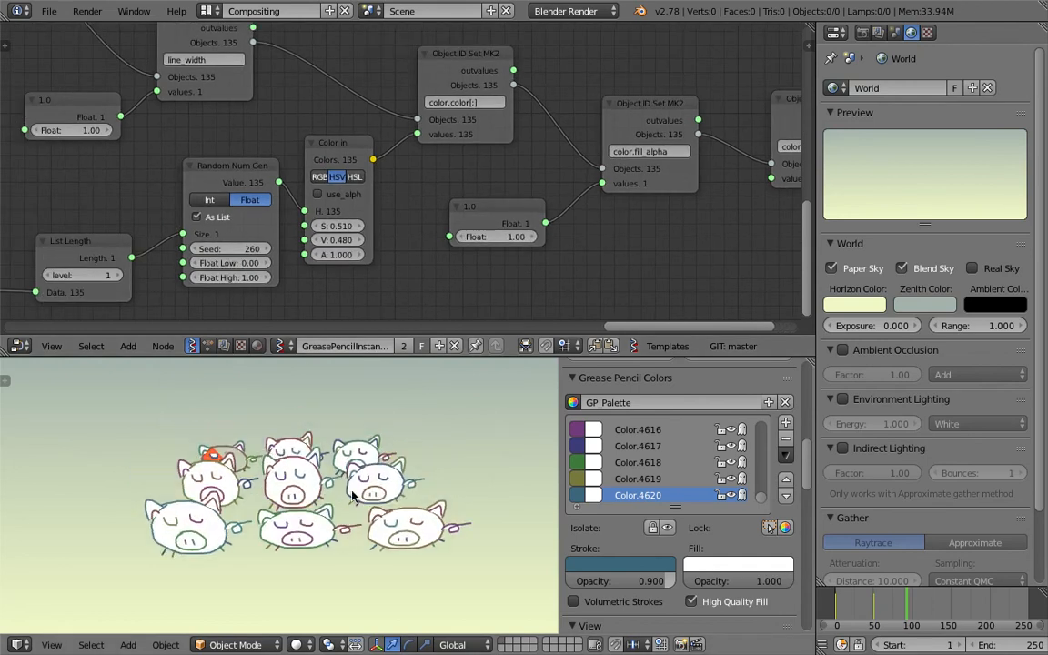
Rearrange the color.fill_alpha and color.use_hq_fill nodes at the end of the node chain
{"action": "middle_click_drag", "start_coordinate": [543, 206], "coordinate": [305, 197]}
{"action": "left_click_drag", "start_coordinate": [587, 109], "coordinate": [647, 132]}
{"action": "left_click_drag", "start_coordinate": [431, 105], "coordinate": [484, 96]}
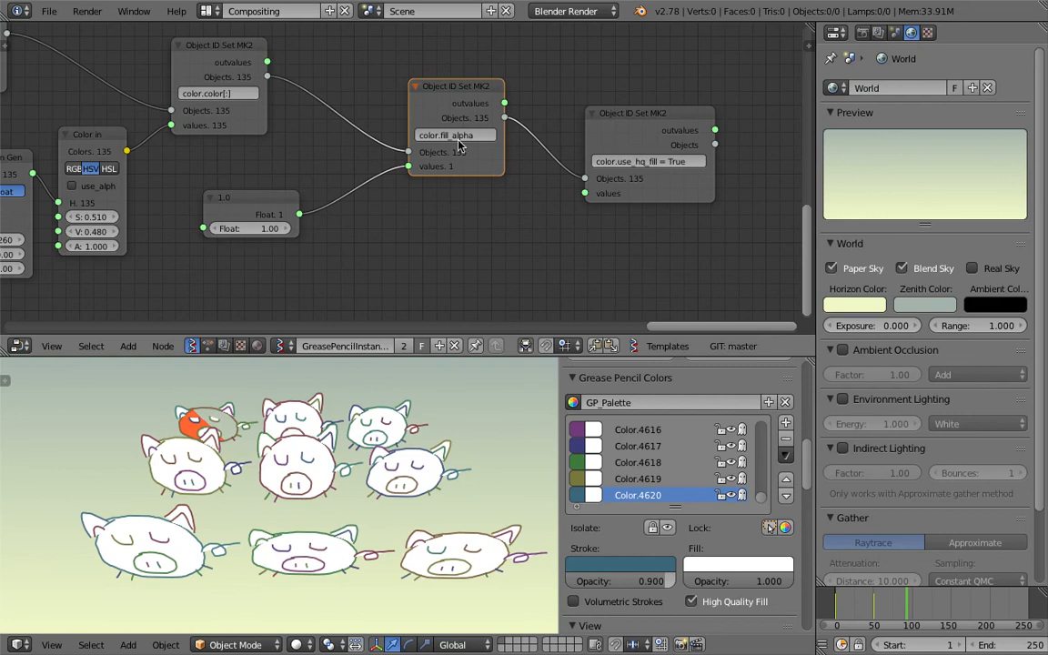
{"action": "left_click_drag", "start_coordinate": [411, 91], "coordinate": [376, 81]}
{"action": "left_click_drag", "start_coordinate": [608, 114], "coordinate": [540, 116]}
{"action": "middle_click_drag", "start_coordinate": [399, 118], "coordinate": [342, 139]}
Duplicate the color.color[:] Object ID Set node to the chain's end and feed it the objects from the color.use_hq_fill node
{"action": "left_click", "coordinate": [162, 71]}
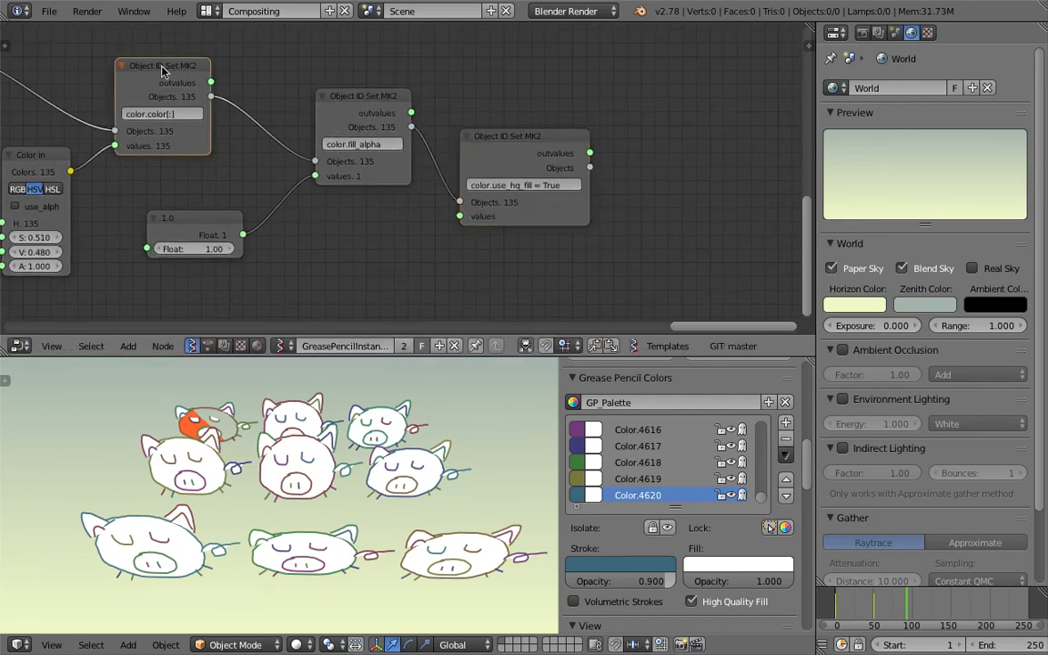
{"action": "middle_click_drag", "start_coordinate": [182, 79], "coordinate": [192, 91]}
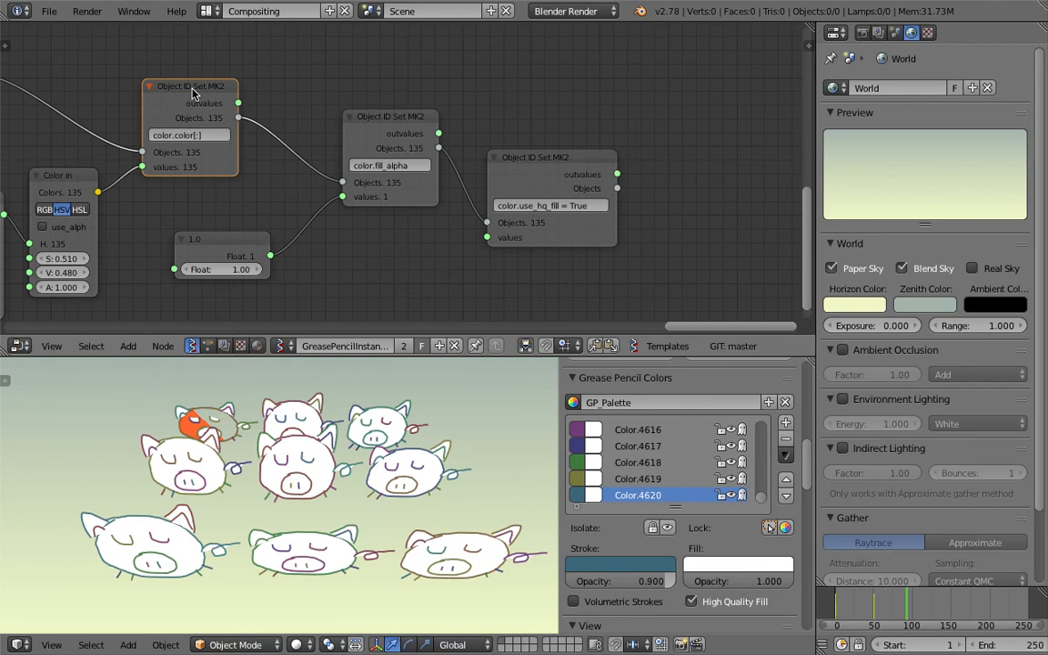
{"action": "key", "text": "shift+d"}
{"action": "left_click", "coordinate": [725, 160]}
{"action": "middle_click_drag", "start_coordinate": [656, 155], "coordinate": [594, 132]}
{"action": "scroll", "coordinate": [594, 132], "scroll_direction": "up", "scroll_amount": 1}
{"action": "left_click_drag", "start_coordinate": [528, 151], "coordinate": [636, 170]}
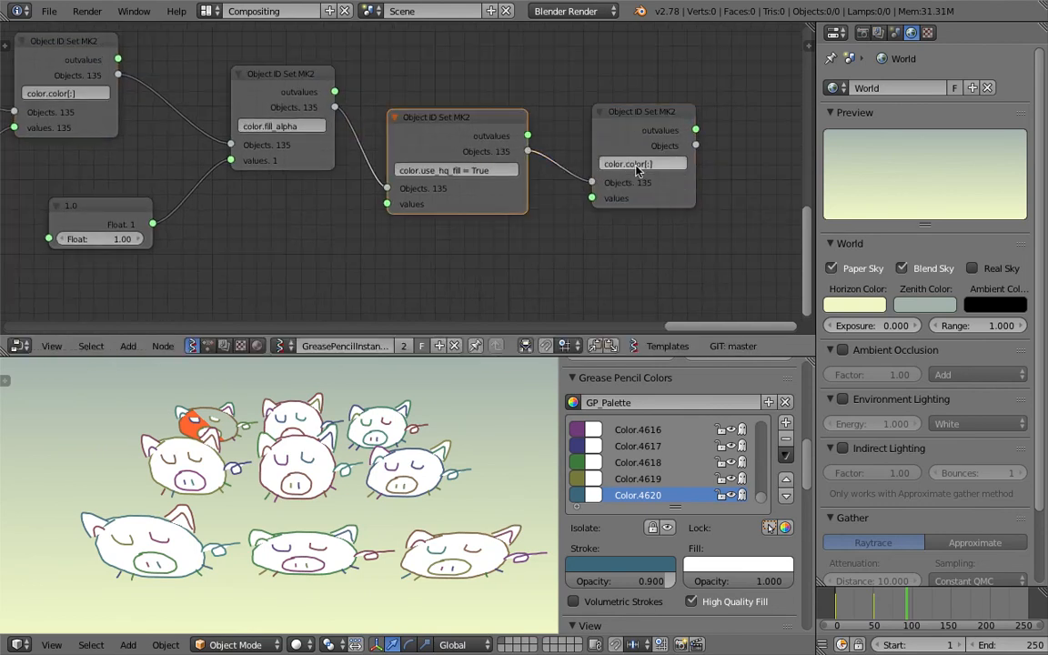
Change the duplicated Object ID Set node's property expression to color.fill_color
{"action": "scroll", "coordinate": [637, 165], "scroll_direction": "up", "scroll_amount": 3}
{"action": "left_click", "coordinate": [543, 161]}
{"action": "left_click", "coordinate": [543, 161]}
{"action": "left_click_drag", "start_coordinate": [533, 159], "coordinate": [648, 157]}
{"action": "type", "text": "fi"}
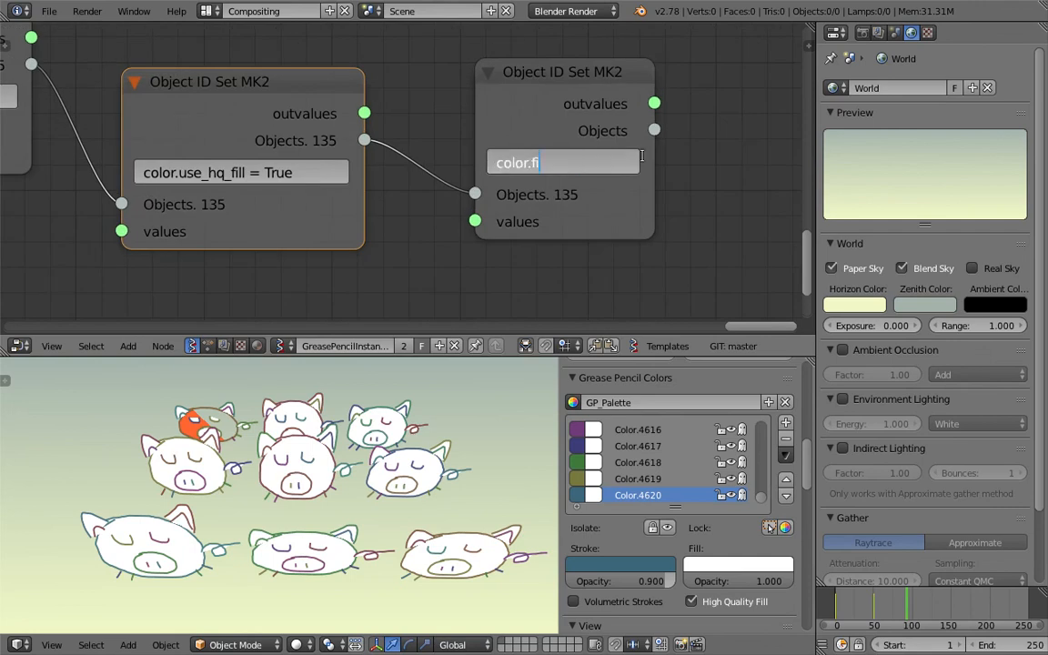
{"action": "type", "text": "ll_color"}
{"action": "key", "text": "Return"}
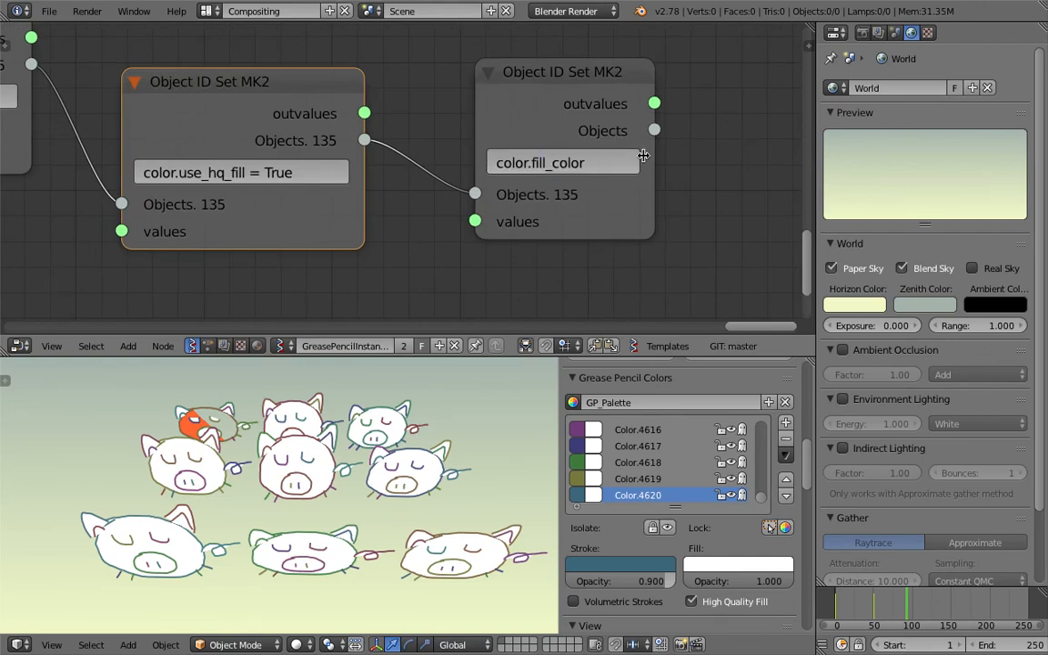
Add a Vector in node with X set to 1 and connect it to the color.fill_color node's values
{"action": "middle_click_drag", "start_coordinate": [493, 226], "coordinate": [514, 165]}
{"action": "key", "text": "shift+a"}
{"action": "left_click", "coordinate": [435, 208]}
{"action": "type", "text": "vec"}
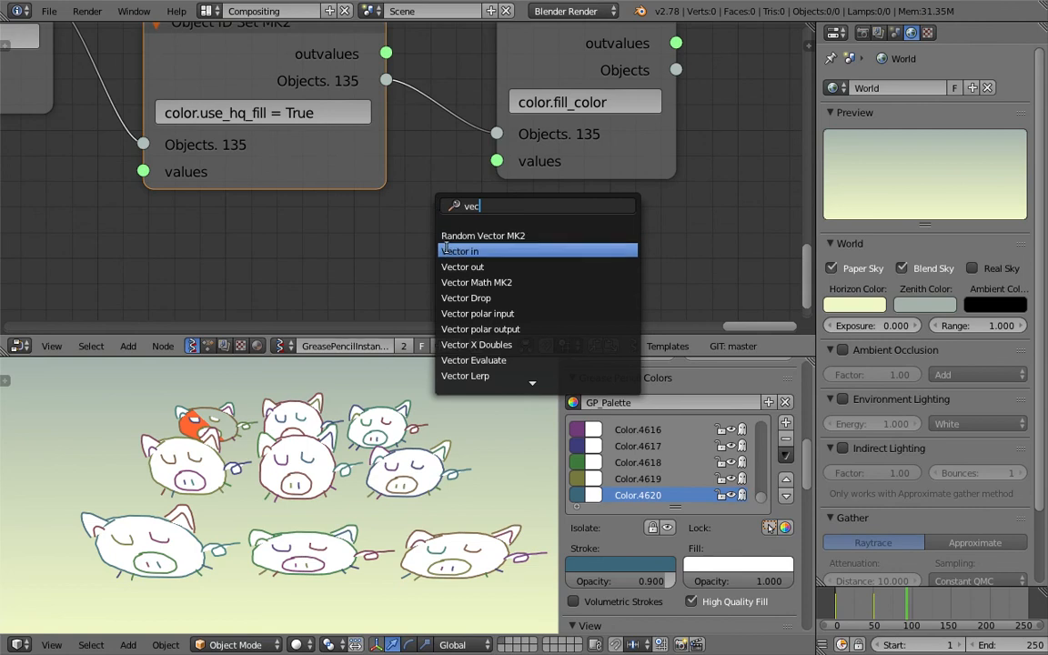
{"action": "key", "text": "Return"}
{"action": "left_click", "coordinate": [347, 198]}
{"action": "middle_click_drag", "start_coordinate": [442, 219], "coordinate": [405, 154]}
{"action": "left_click", "coordinate": [392, 202]}
{"action": "type", "text": "1"}
{"action": "key", "text": "Return"}
{"action": "left_click_drag", "start_coordinate": [440, 178], "coordinate": [462, 98]}
{"action": "left_click_drag", "start_coordinate": [594, 98], "coordinate": [637, 109]}
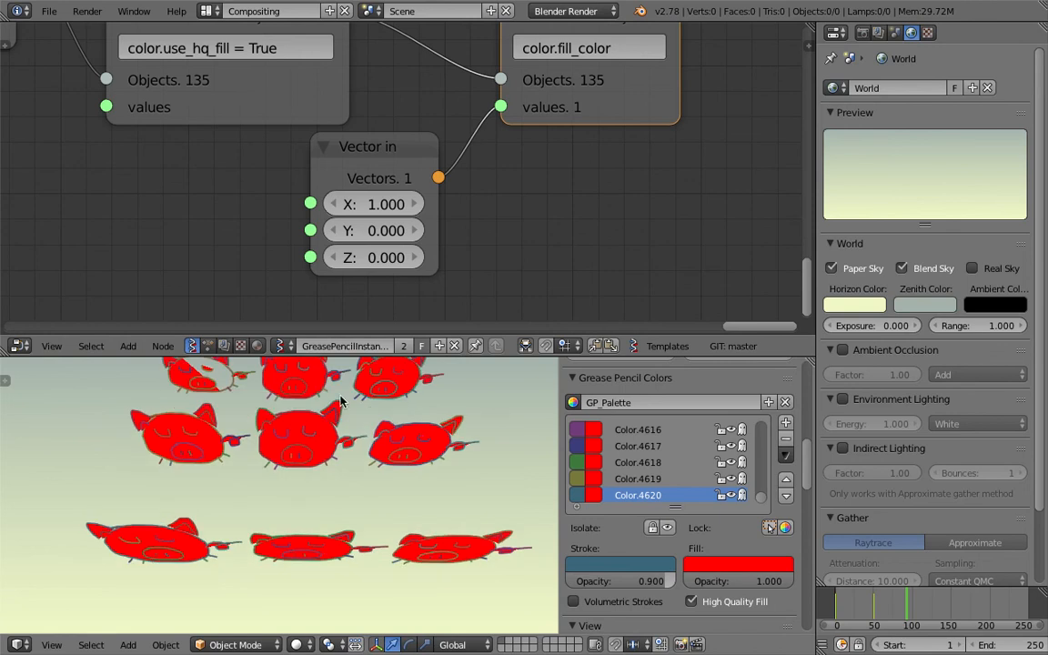
Change the high-quality fill node's expression to color.use_hq_fill = False
{"action": "scroll", "coordinate": [337, 252], "scroll_direction": "down", "scroll_amount": 1}
{"action": "scroll", "coordinate": [336, 248], "scroll_direction": "down", "scroll_amount": 4}
{"action": "middle_click_drag", "start_coordinate": [290, 210], "coordinate": [316, 233]}
{"action": "scroll", "coordinate": [315, 219], "scroll_direction": "up", "scroll_amount": 3}
{"action": "double_click", "coordinate": [318, 96]}
{"action": "left_click_drag", "start_coordinate": [297, 95], "coordinate": [348, 95]}
{"action": "type", "text": "False"}
{"action": "key", "text": "Return"}
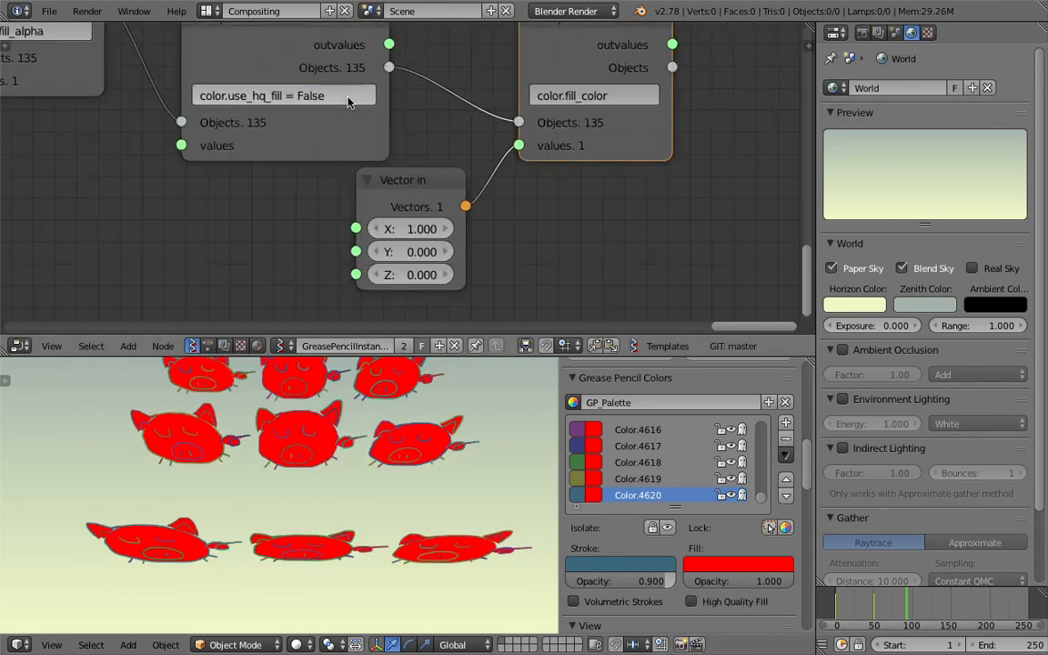
Set the fill color's Vector in node to X 0.380, Y 0.540 and Z 0.660 for a blue fill
{"action": "left_click", "coordinate": [424, 231]}
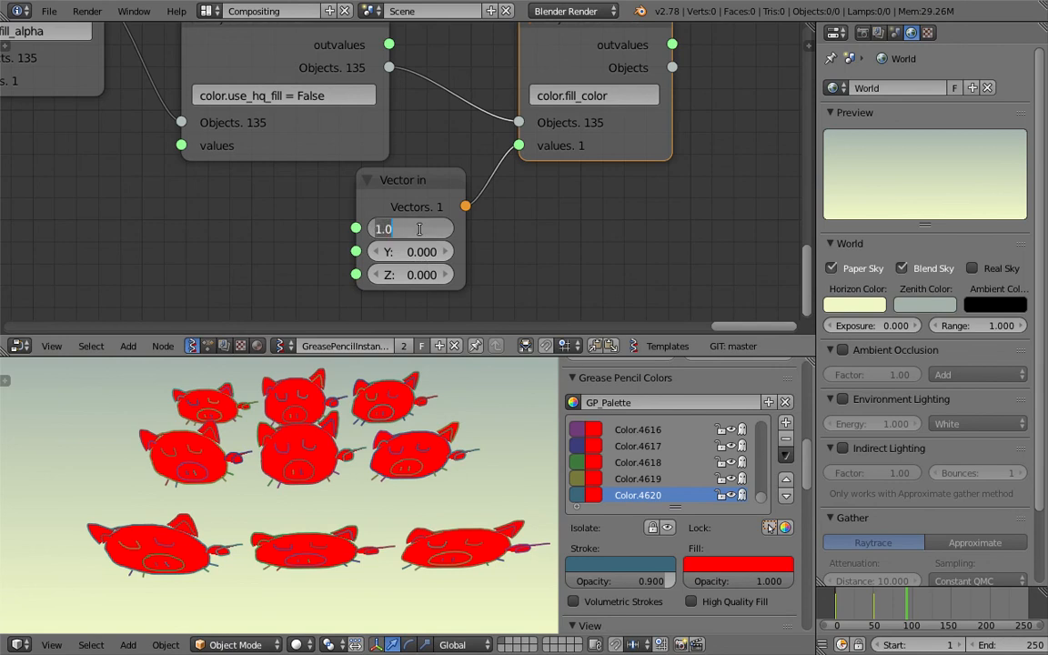
{"action": "type", "text": ".2"}
{"action": "key", "text": "Return"}
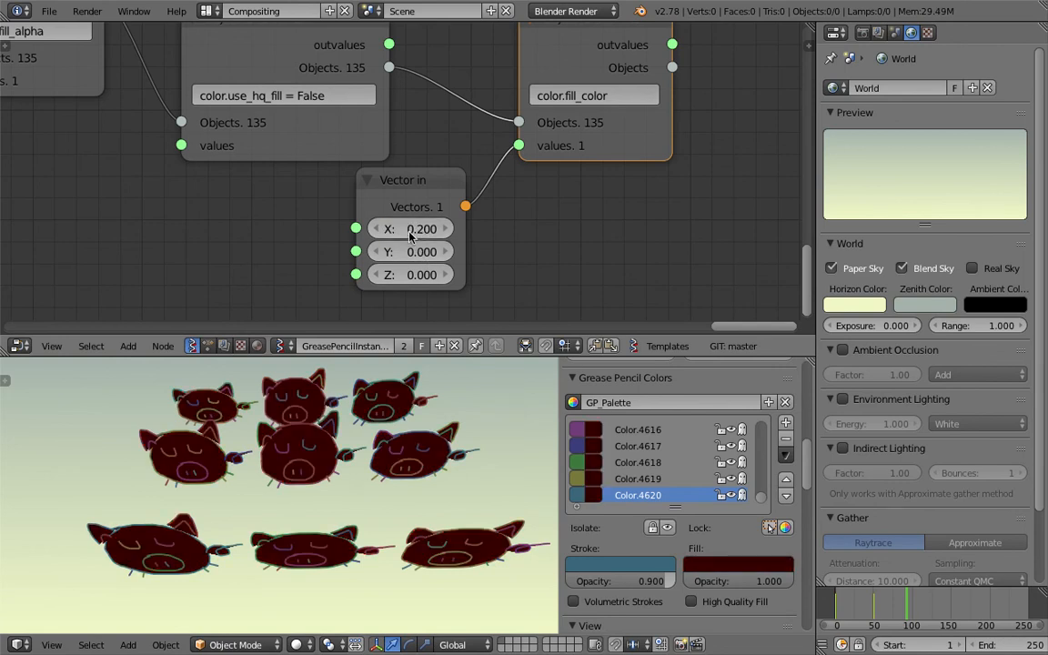
{"action": "left_click_drag", "start_coordinate": [424, 230], "coordinate": [450, 275]}
{"action": "middle_click_drag", "start_coordinate": [345, 446], "coordinate": [406, 395]}
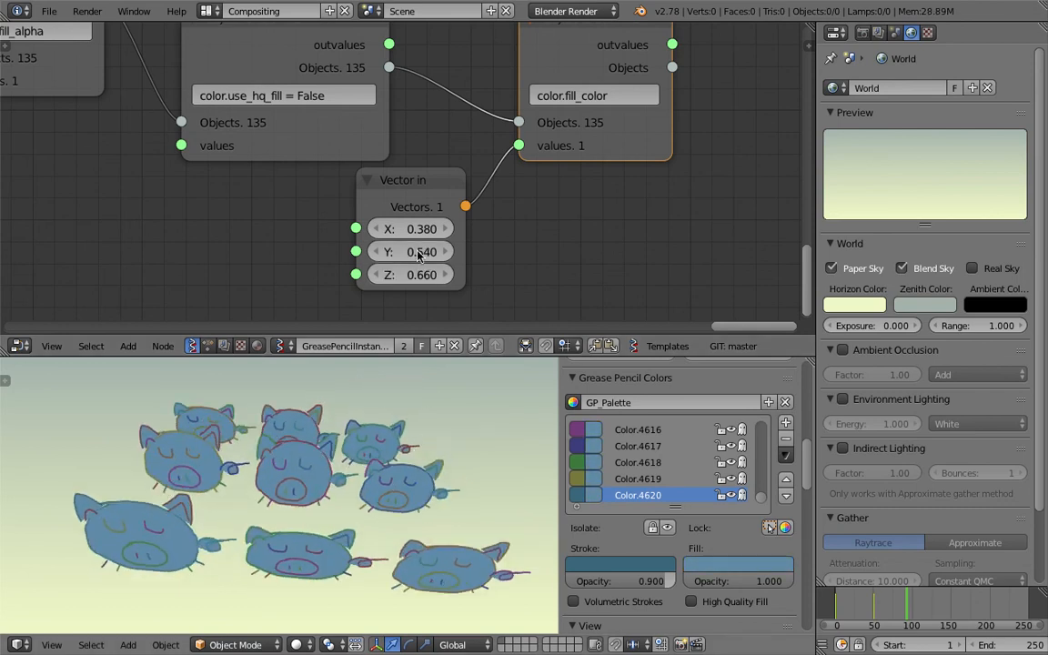
Move the color.fill_color and Vector in nodes farther away from the color.use_hq_fill node
{"action": "scroll", "coordinate": [426, 188], "scroll_direction": "down", "scroll_amount": 2}
{"action": "left_click_drag", "start_coordinate": [574, 156], "coordinate": [665, 130]}
{"action": "left_click_drag", "start_coordinate": [414, 180], "coordinate": [471, 173]}
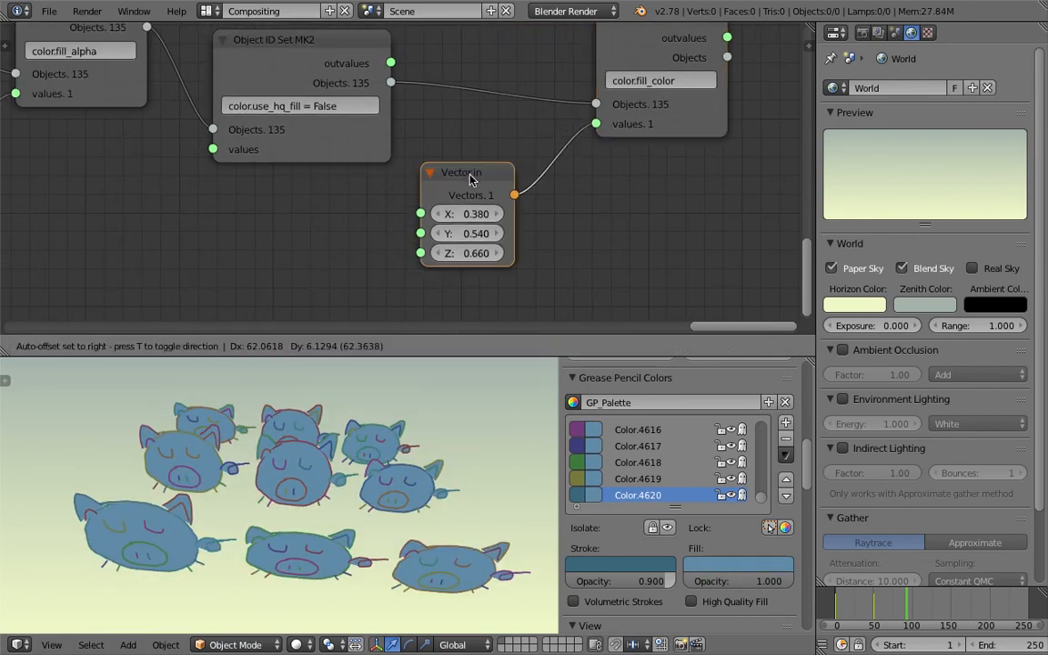
Try feeding the Color in node's random colors into the color.fill_color values, and reconnect the Vector in node
{"action": "scroll", "coordinate": [391, 169], "scroll_direction": "down", "scroll_amount": 2}
{"action": "middle_click_drag", "start_coordinate": [118, 175], "coordinate": [300, 171]}
{"action": "scroll", "coordinate": [301, 171], "scroll_direction": "down", "scroll_amount": 2}
{"action": "left_click_drag", "start_coordinate": [128, 123], "coordinate": [655, 138]}
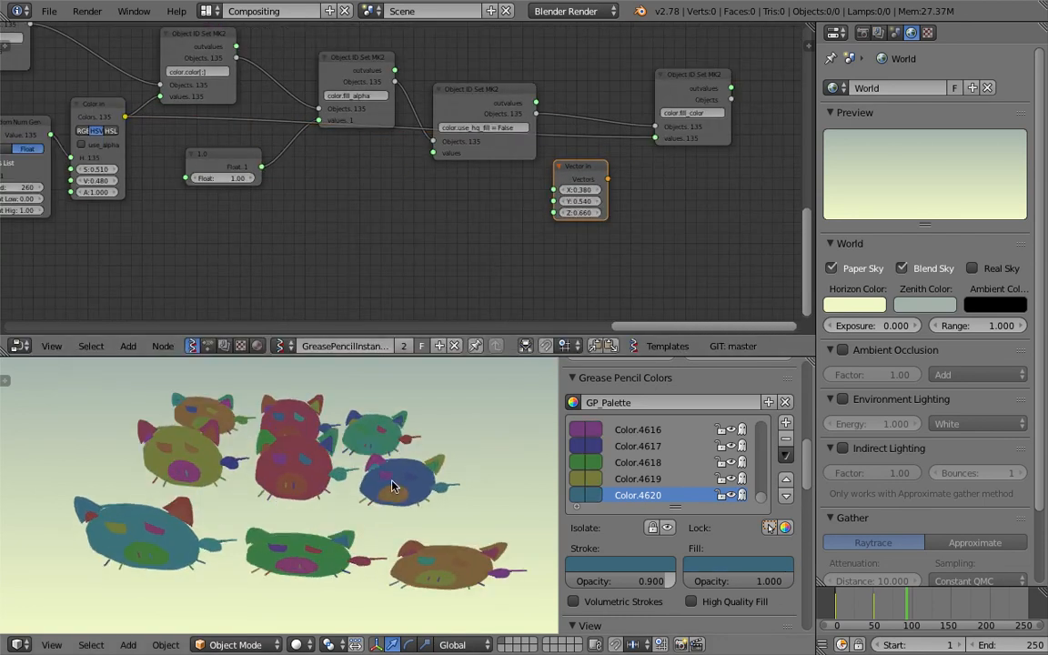
{"action": "left_click_drag", "start_coordinate": [612, 182], "coordinate": [655, 138]}
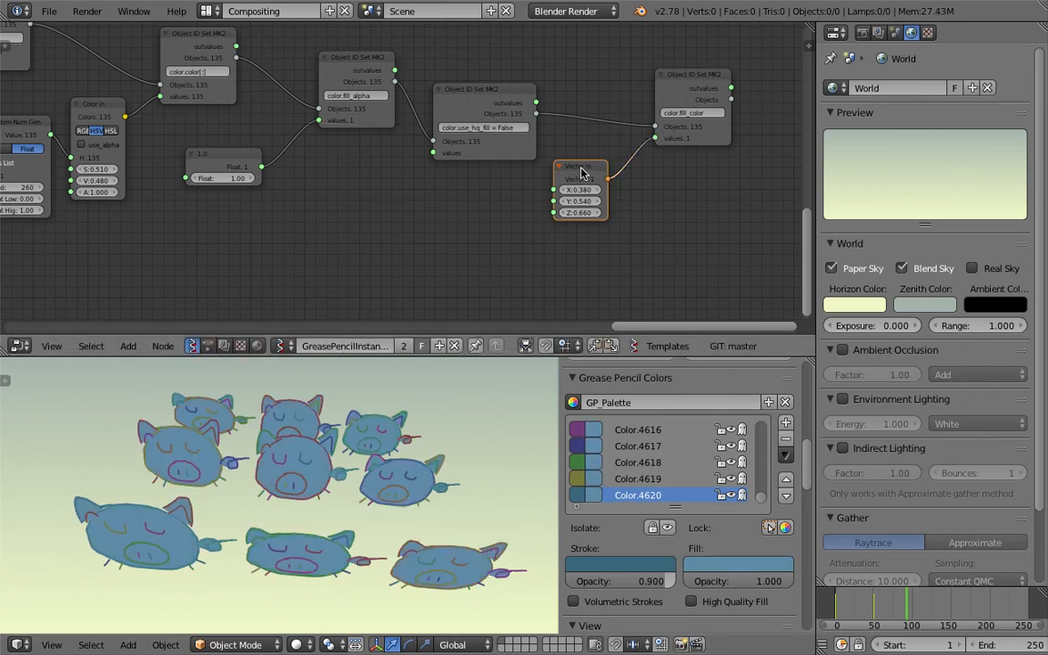
Set the fill color's Vector in node to X 1.0 and Y 0.600 for a pink fill
{"action": "scroll", "coordinate": [582, 173], "scroll_direction": "up", "scroll_amount": 3}
{"action": "left_click", "coordinate": [630, 154]}
{"action": "type", "text": "1"}
{"action": "key", "text": "Return"}
{"action": "mouse_move", "coordinate": [630, 175]}
{"action": "left_mouse_down"}
{"action": "mouse_move", "coordinate": [606, 174]}
{"action": "mouse_move", "coordinate": [637, 175]}
{"action": "left_mouse_up"}
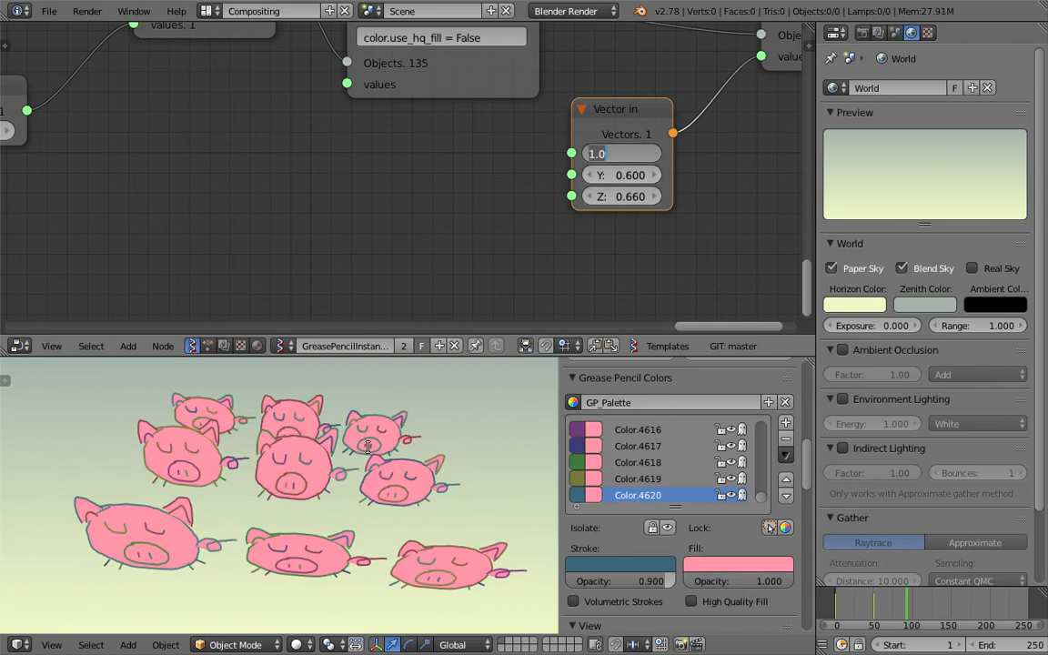
Review the whole node tree, from the fill color nodes back to the grease pencil source nodes
{"action": "scroll", "coordinate": [360, 485], "scroll_direction": "down", "scroll_amount": 4}
{"action": "middle_click_drag", "start_coordinate": [166, 213], "coordinate": [694, 224]}
{"action": "middle_click_drag", "start_coordinate": [218, 138], "coordinate": [1019, 273]}
{"action": "middle_click_drag", "start_coordinate": [484, 187], "coordinate": [628, 238]}
{"action": "scroll", "coordinate": [398, 180], "scroll_direction": "down", "scroll_amount": 4}
{"action": "middle_click_drag", "start_coordinate": [397, 180], "coordinate": [700, 314]}
{"action": "middle_click_drag", "start_coordinate": [33, 217], "coordinate": [426, 247]}
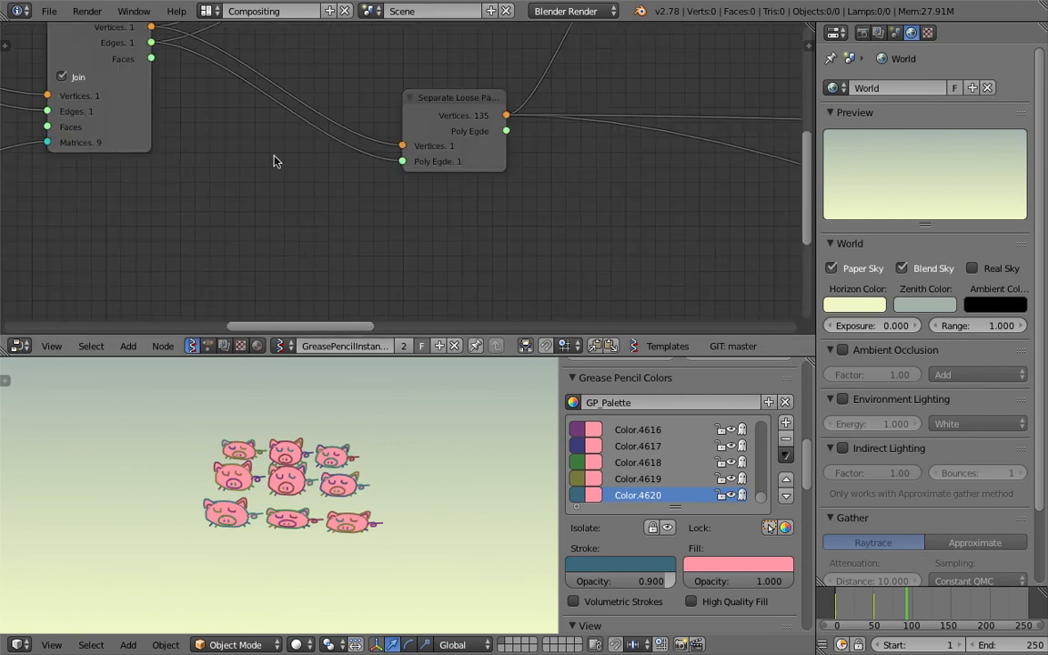
{"action": "scroll", "coordinate": [377, 172], "scroll_direction": "down", "scroll_amount": 7}
{"action": "middle_click_drag", "start_coordinate": [528, 212], "coordinate": [754, 268]}
{"action": "scroll", "coordinate": [526, 206], "scroll_direction": "down", "scroll_amount": 3}
{"action": "scroll", "coordinate": [526, 206], "scroll_direction": "down", "scroll_amount": 6}
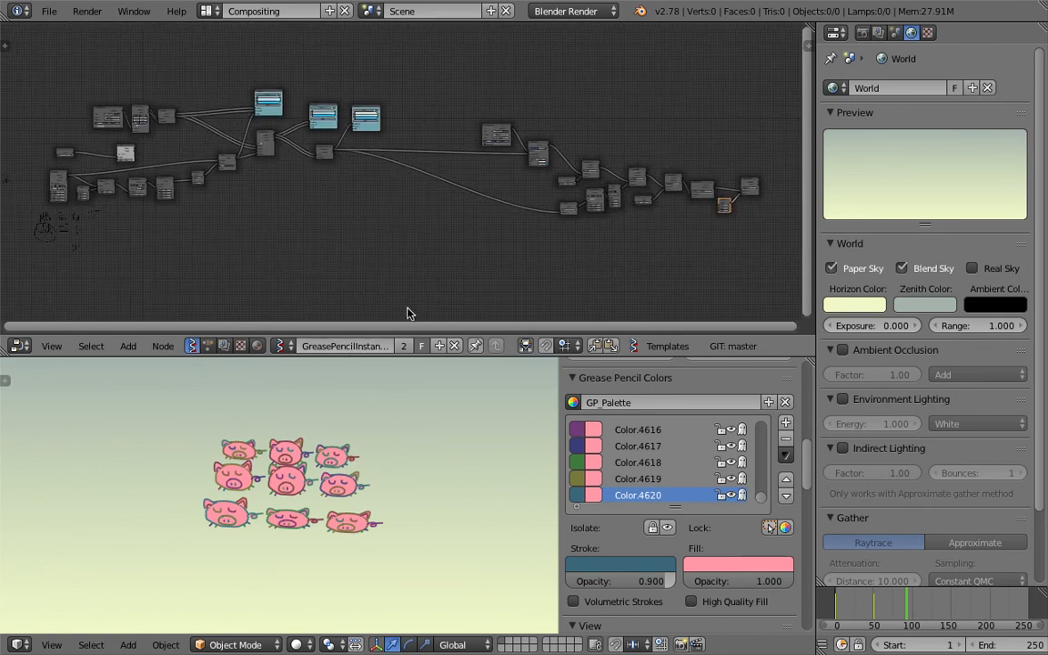
Open the node editor's properties and display the Grease Pencil Layers settings beside the full node tree
{"action": "left_click", "coordinate": [806, 38]}
{"action": "scroll", "coordinate": [703, 200], "scroll_direction": "down", "scroll_amount": 8}
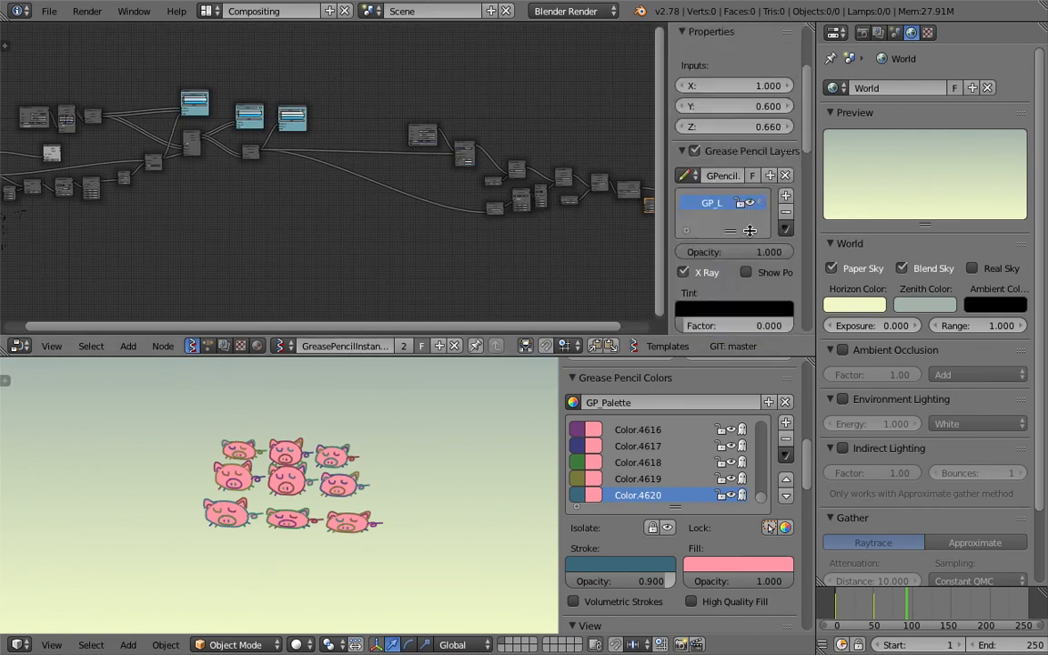
{"action": "scroll", "coordinate": [346, 218], "scroll_direction": "down", "scroll_amount": 4}
{"action": "middle_click_drag", "start_coordinate": [345, 219], "coordinate": [310, 219]}
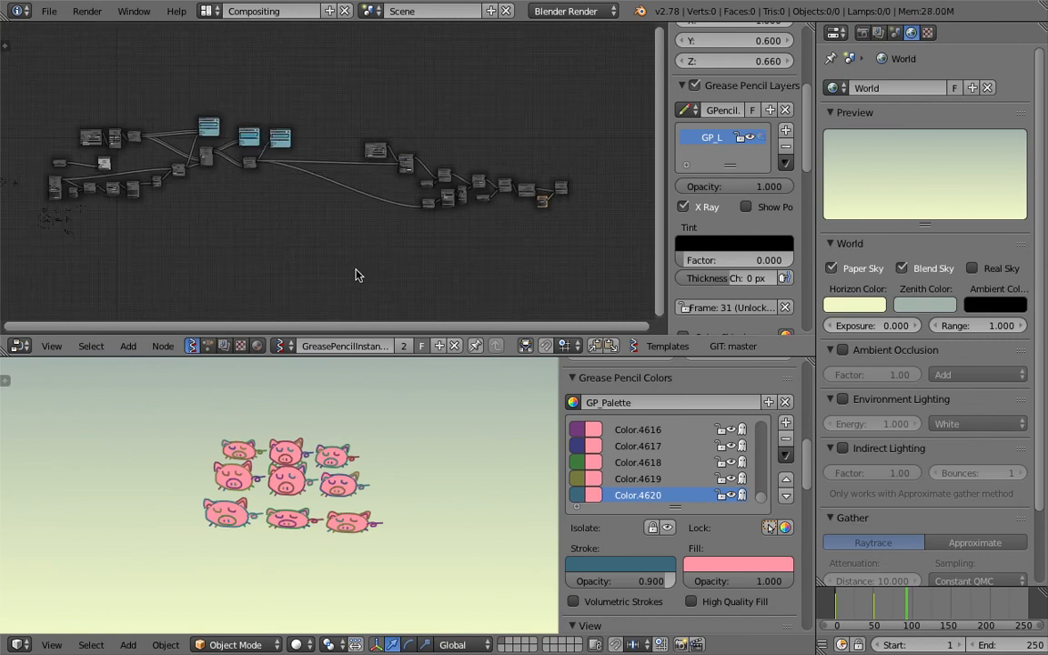
Compare the instanced drawings by going to about frame 12 for the character and about frame 85 for the pig
{"action": "scroll", "coordinate": [388, 503], "scroll_direction": "up", "scroll_amount": 4}
{"action": "middle_click_drag", "start_coordinate": [402, 470], "coordinate": [428, 468]}
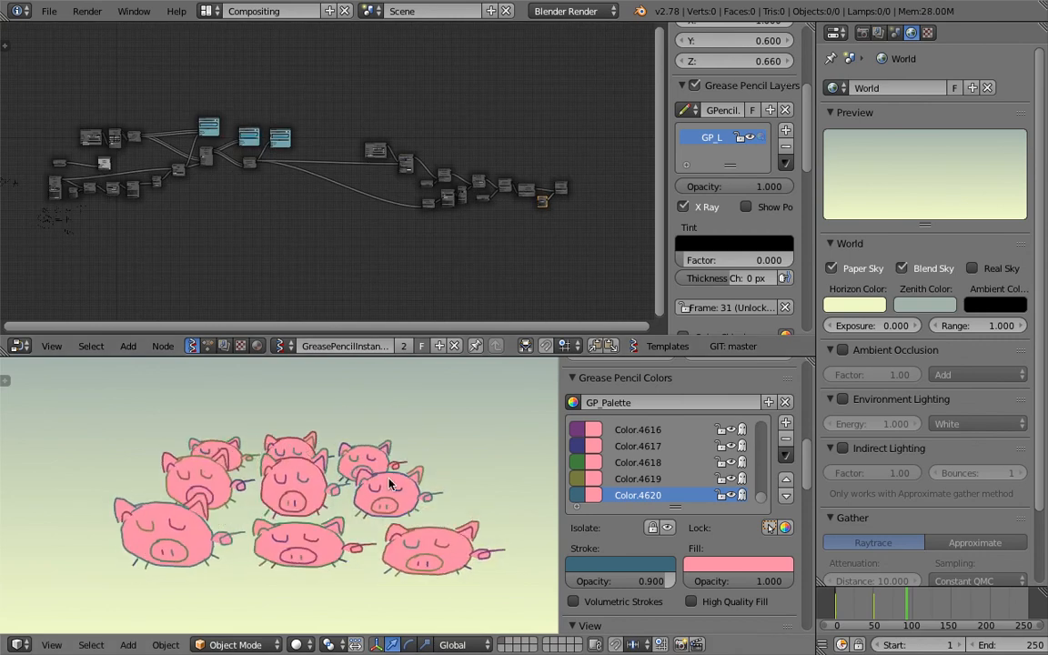
{"action": "left_click", "coordinate": [846, 609]}
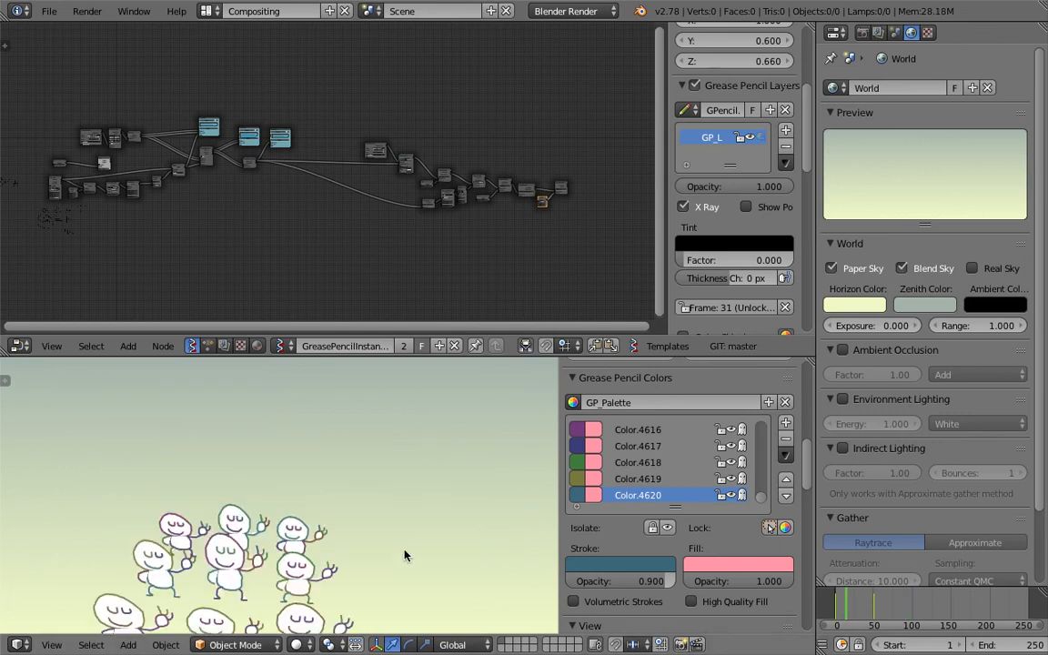
{"action": "scroll", "coordinate": [353, 489], "scroll_direction": "up", "scroll_amount": 3}
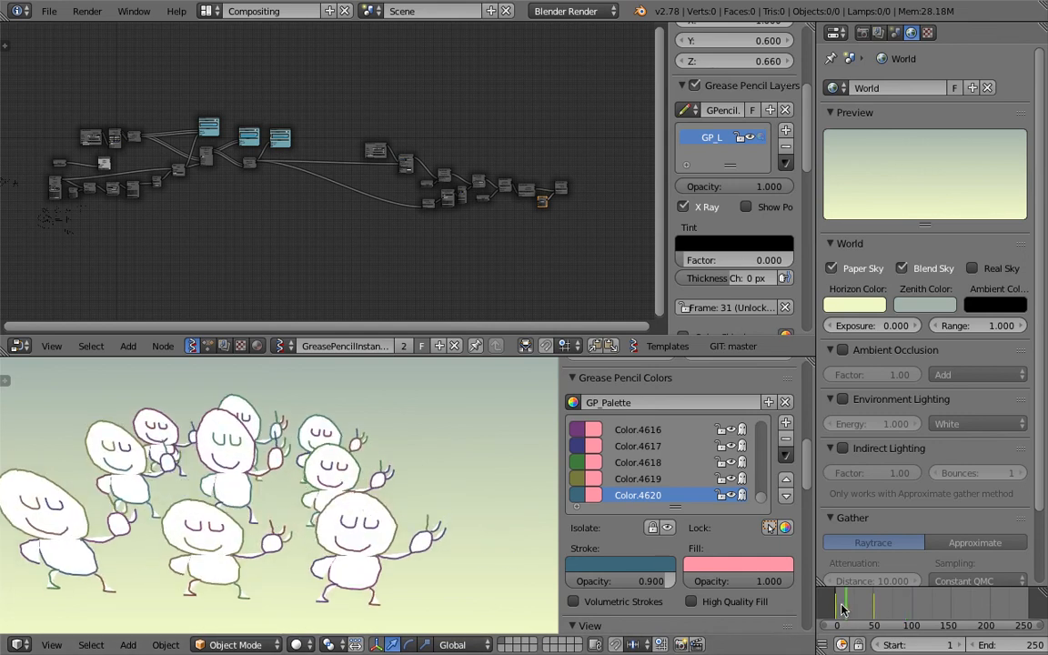
{"action": "left_click", "coordinate": [901, 612]}
{"action": "scroll", "coordinate": [381, 503], "scroll_direction": "down", "scroll_amount": 5}
{"action": "scroll", "coordinate": [384, 499], "scroll_direction": "up", "scroll_amount": 2}
{"action": "scroll", "coordinate": [396, 512], "scroll_direction": "down", "scroll_amount": 1}
{"action": "middle_click_drag", "start_coordinate": [388, 496], "coordinate": [398, 510]}
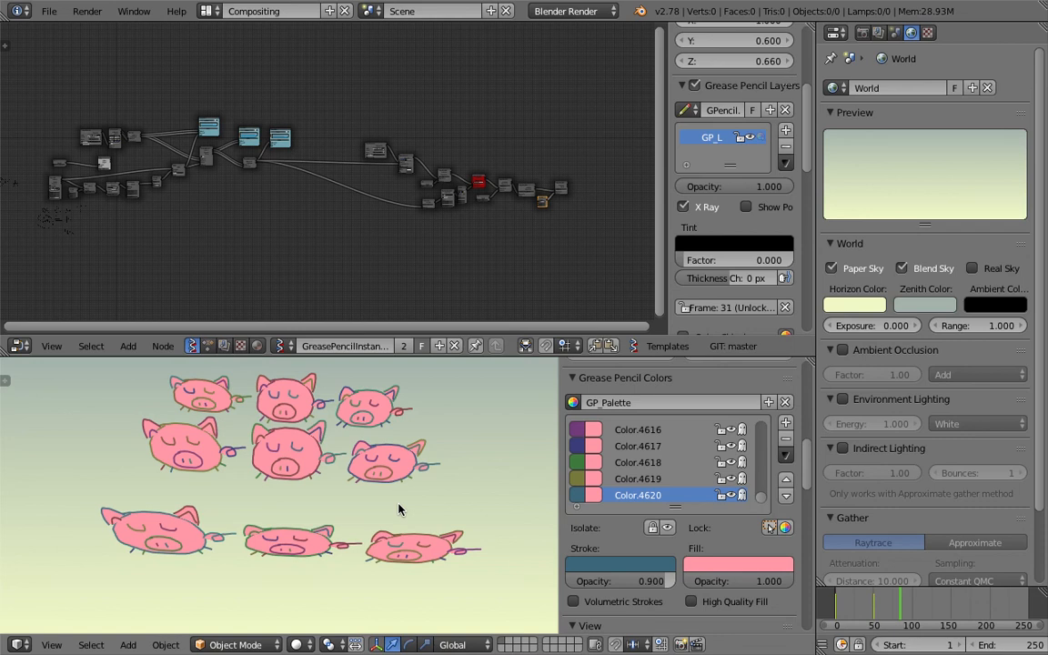
Reposition the Matrix in node slightly and examine its location and scale connections alongside the pig crowd
{"action": "middle_click_drag", "start_coordinate": [243, 561], "coordinate": [273, 565]}
{"action": "middle_click_drag", "start_coordinate": [303, 515], "coordinate": [318, 489]}
{"action": "middle_click_drag", "start_coordinate": [193, 210], "coordinate": [390, 172]}
{"action": "scroll", "coordinate": [416, 241], "scroll_direction": "up", "scroll_amount": 5}
{"action": "scroll", "coordinate": [396, 200], "scroll_direction": "up", "scroll_amount": 14}
{"action": "middle_click_drag", "start_coordinate": [364, 226], "coordinate": [228, 276]}
{"action": "middle_click_drag", "start_coordinate": [438, 164], "coordinate": [239, 168]}
{"action": "left_click_drag", "start_coordinate": [361, 158], "coordinate": [318, 141]}
{"action": "middle_click_drag", "start_coordinate": [298, 156], "coordinate": [331, 165]}
{"action": "scroll", "coordinate": [319, 148], "scroll_direction": "up", "scroll_amount": 2}
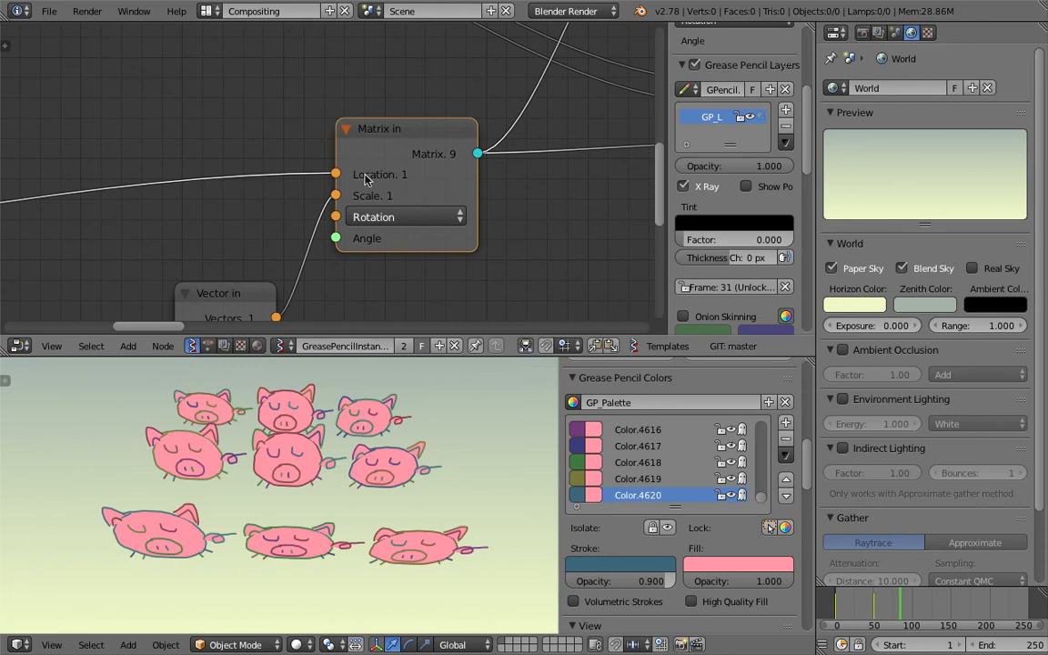
{"action": "scroll", "coordinate": [374, 244], "scroll_direction": "down", "scroll_amount": 3}
{"action": "middle_click_drag", "start_coordinate": [374, 249], "coordinate": [359, 200]}
{"action": "middle_click_drag", "start_coordinate": [376, 404], "coordinate": [208, 482]}
{"action": "middle_click_drag", "start_coordinate": [382, 528], "coordinate": [371, 507]}
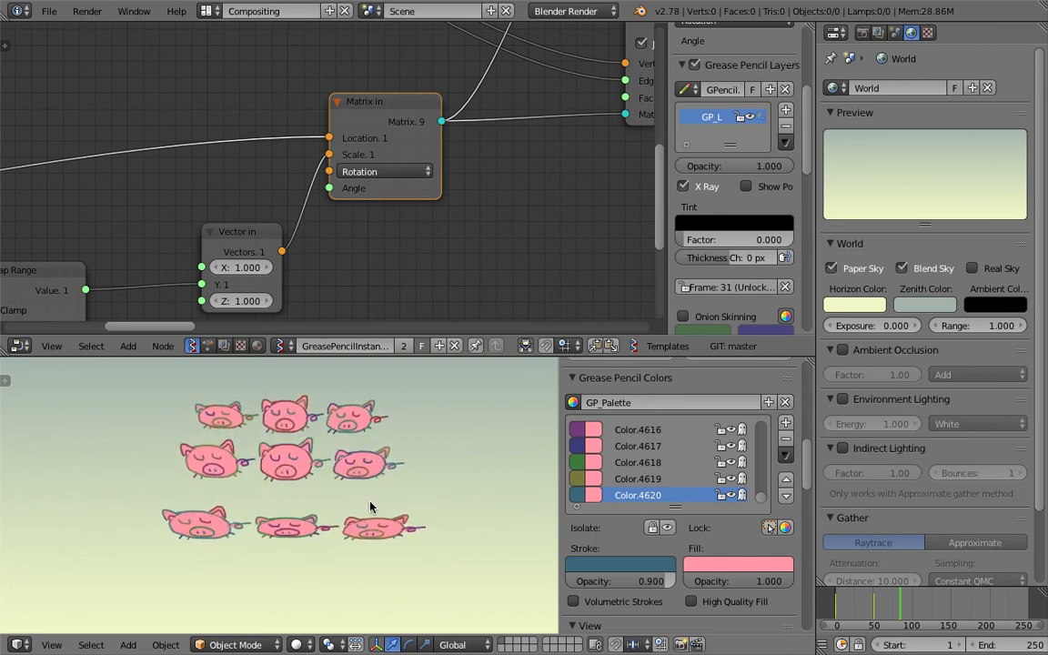
Move the unconnected Line node closer to the integer node that feeds it
{"action": "scroll", "coordinate": [369, 234], "scroll_direction": "down", "scroll_amount": 8}
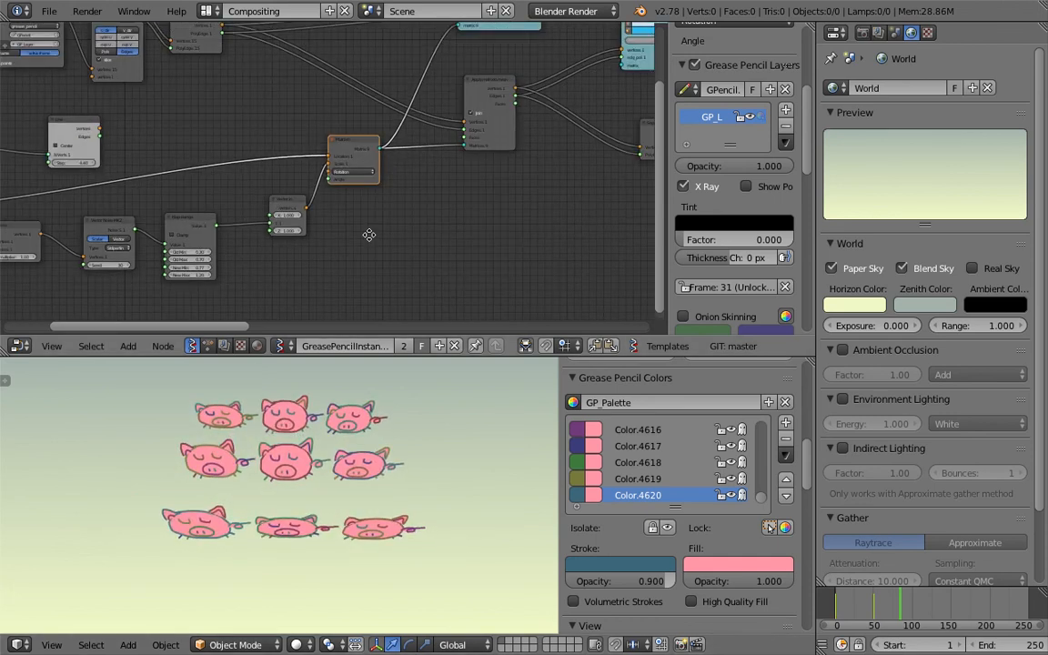
{"action": "scroll", "coordinate": [424, 168], "scroll_direction": "up", "scroll_amount": 1}
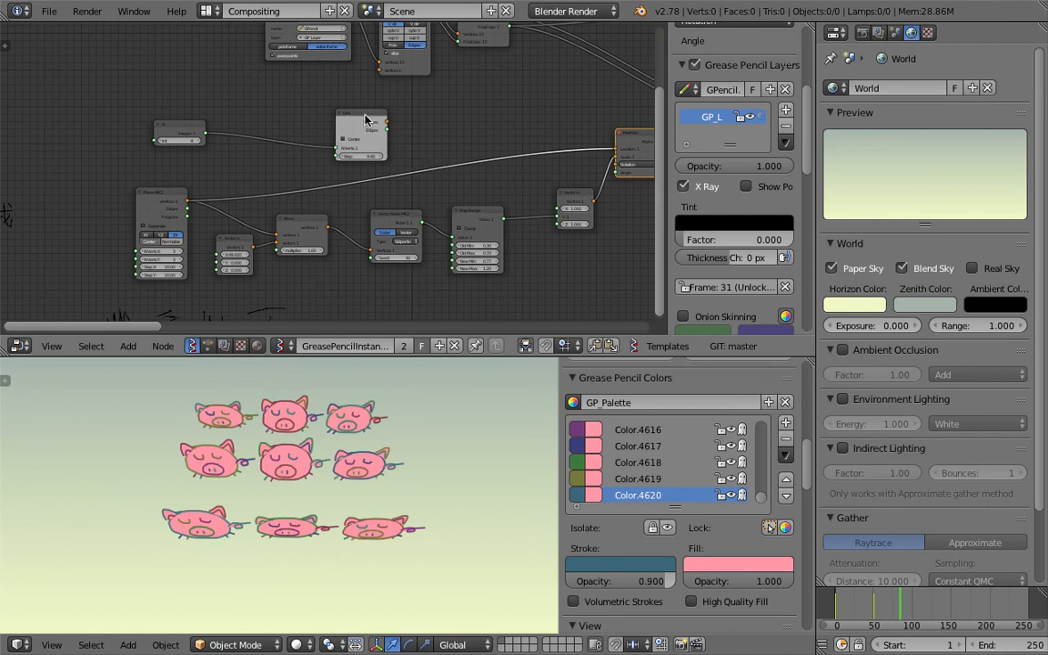
{"action": "left_click_drag", "start_coordinate": [365, 119], "coordinate": [284, 113]}
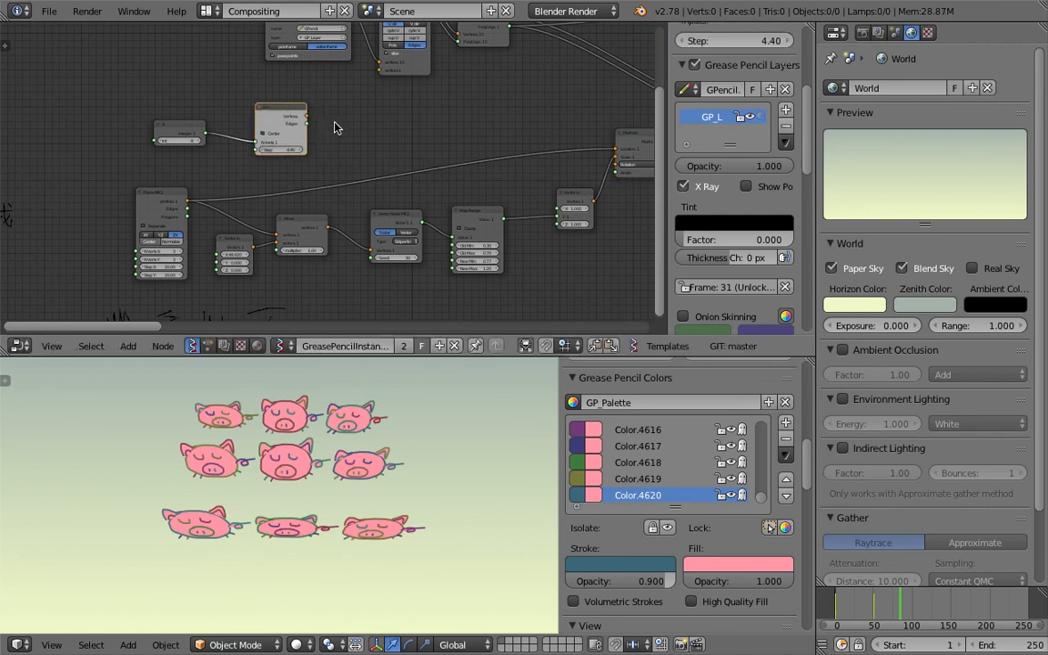
{"action": "middle_click_drag", "start_coordinate": [366, 544], "coordinate": [368, 496]}
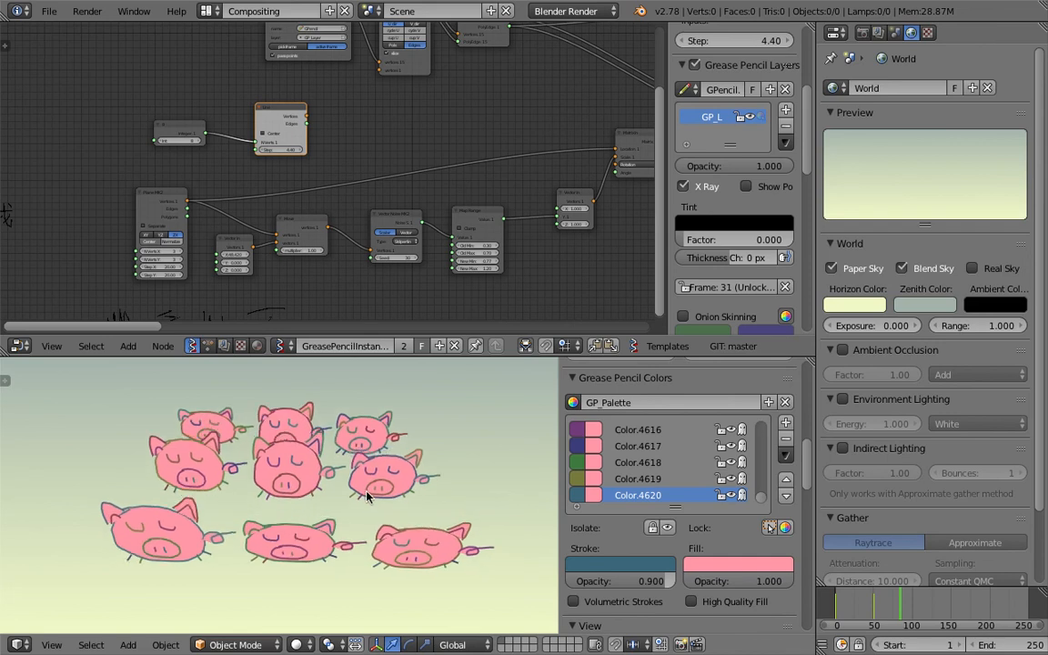